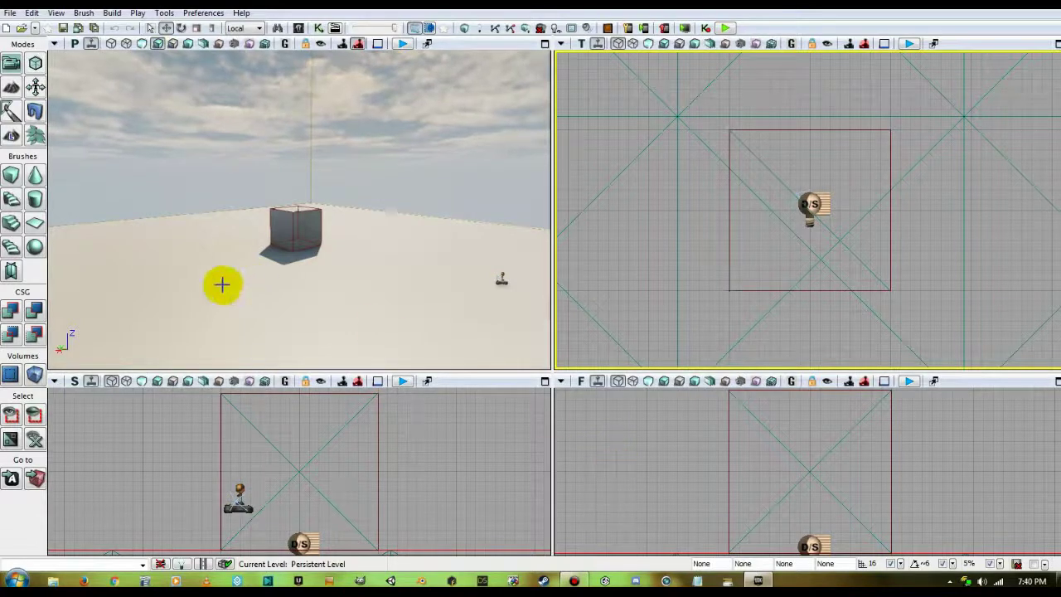
pyautogui.moveTo(221, 285); pyautogui.dragTo(290, 274)
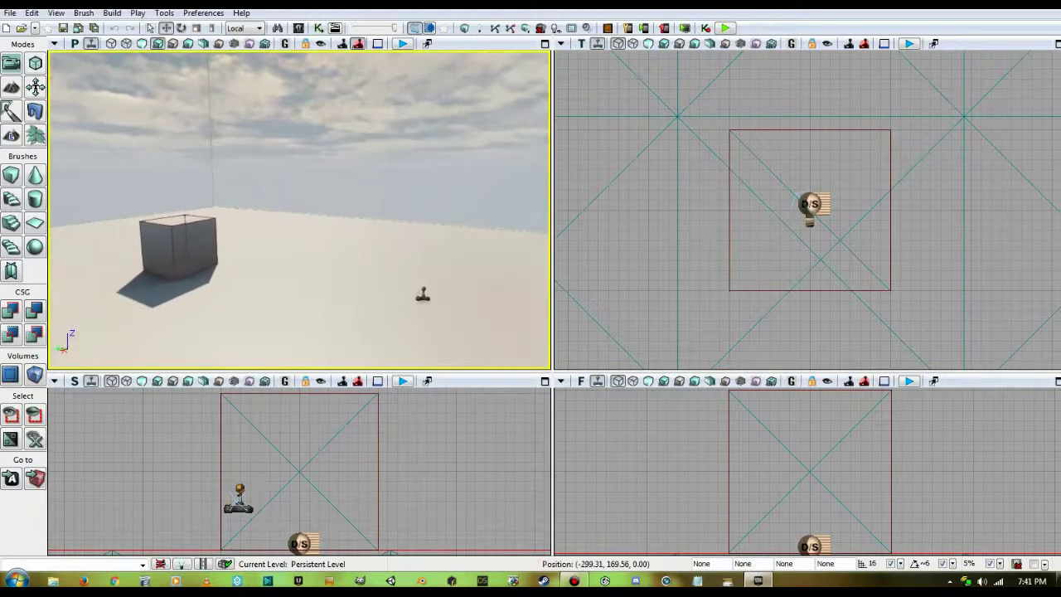
pyautogui.click(467, 489)
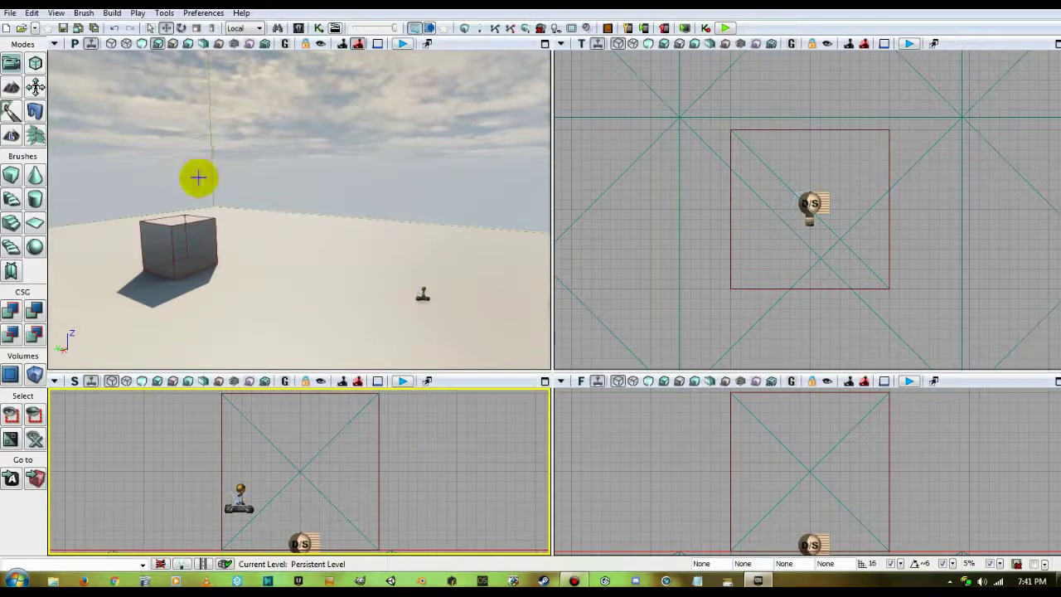
pyautogui.moveTo(312, 279); pyautogui.dragTo(316, 277)
pyautogui.click(316, 278)
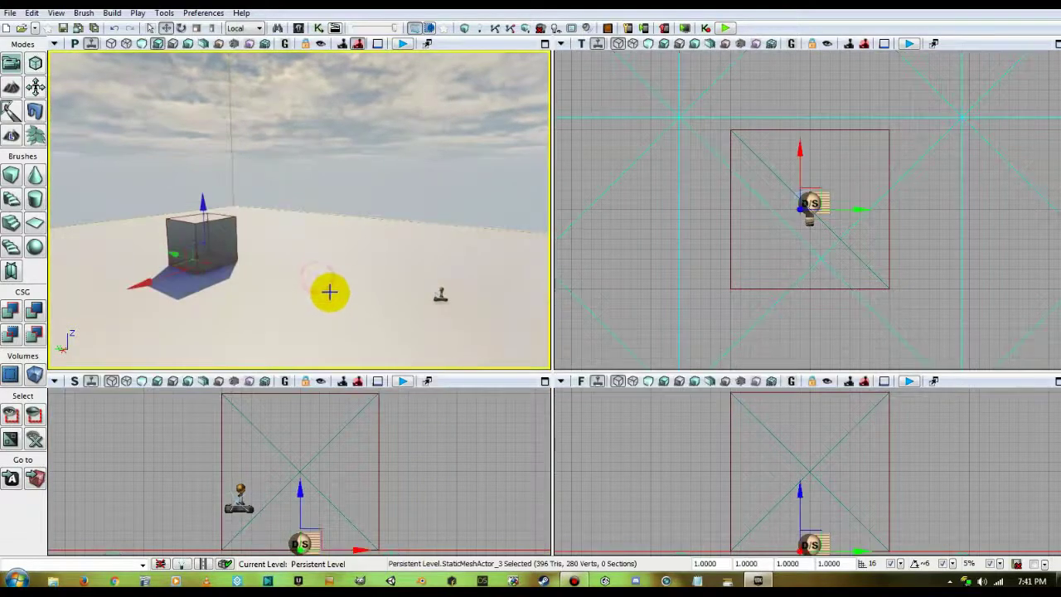
pyautogui.click(454, 459)
pyautogui.moveTo(384, 331); pyautogui.dragTo(380, 330)
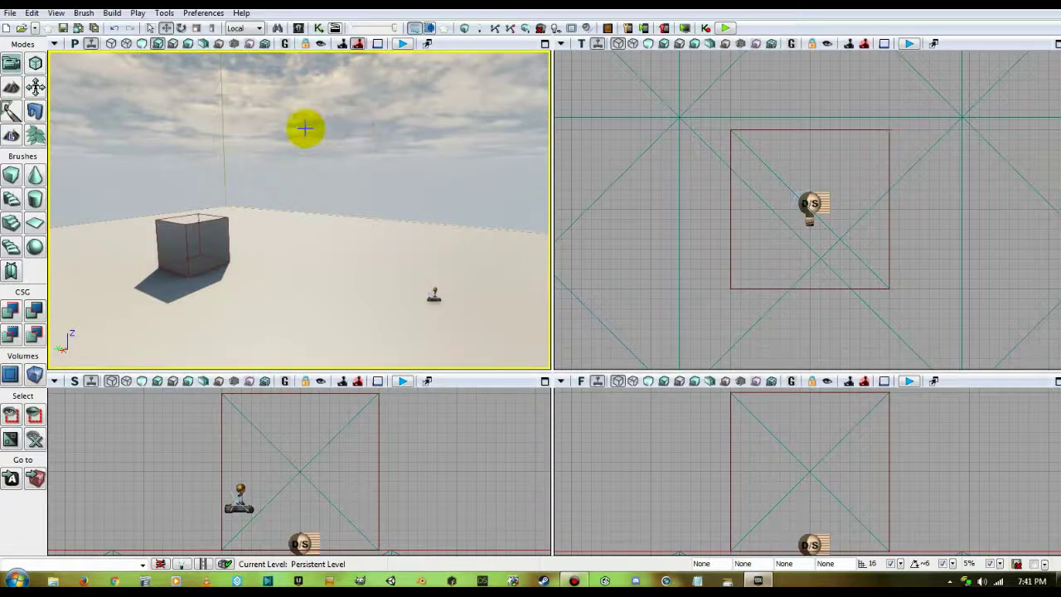
# - Create a new map from the Blank Map template and show its perspective view unlit
pyautogui.click(8, 28)
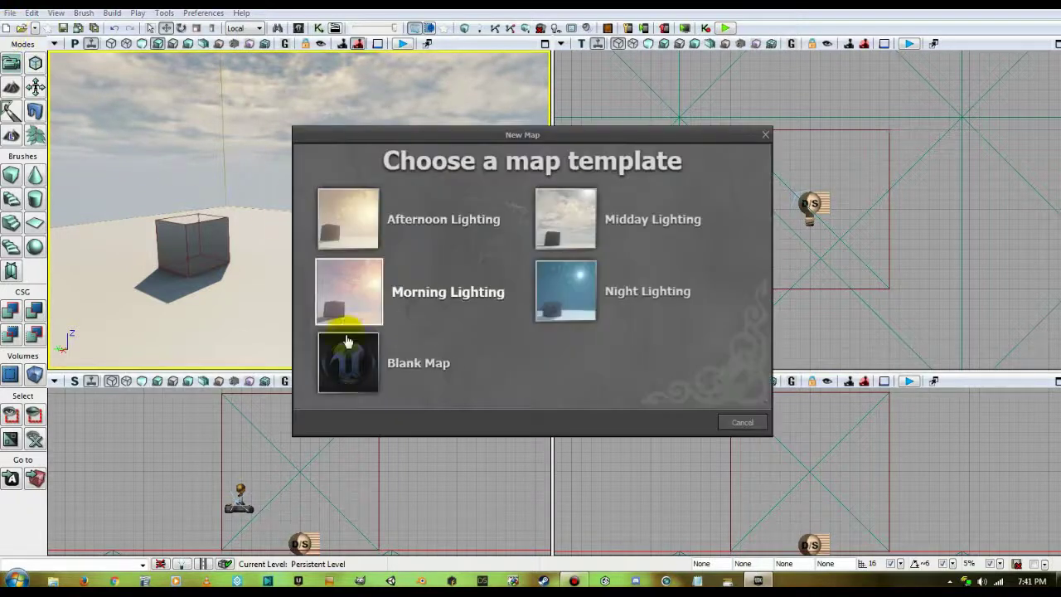
pyautogui.click(351, 362)
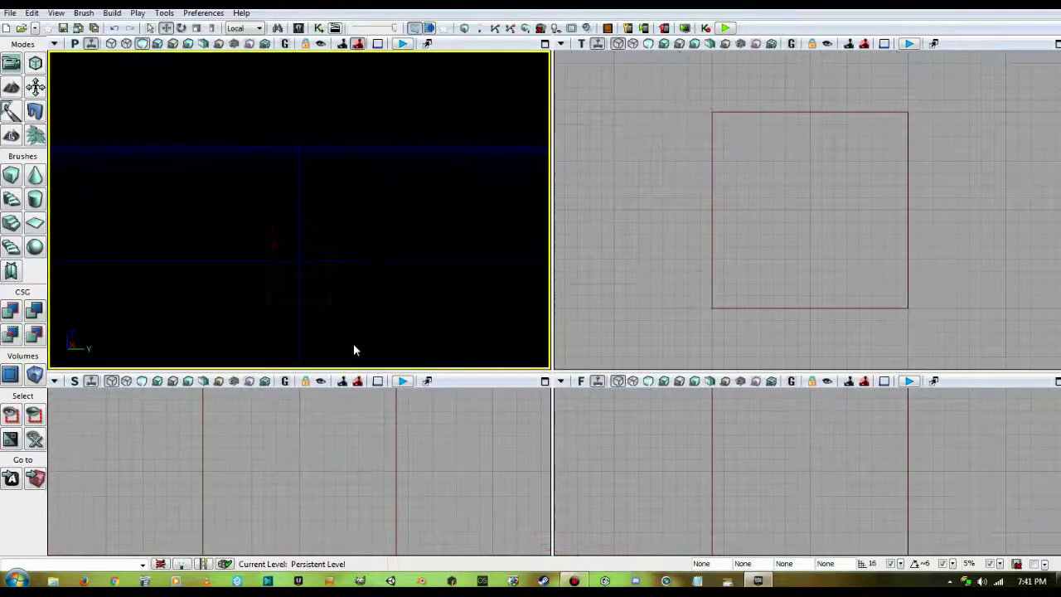
pyautogui.click(142, 44)
pyautogui.moveTo(382, 217); pyautogui.dragTo(378, 220)
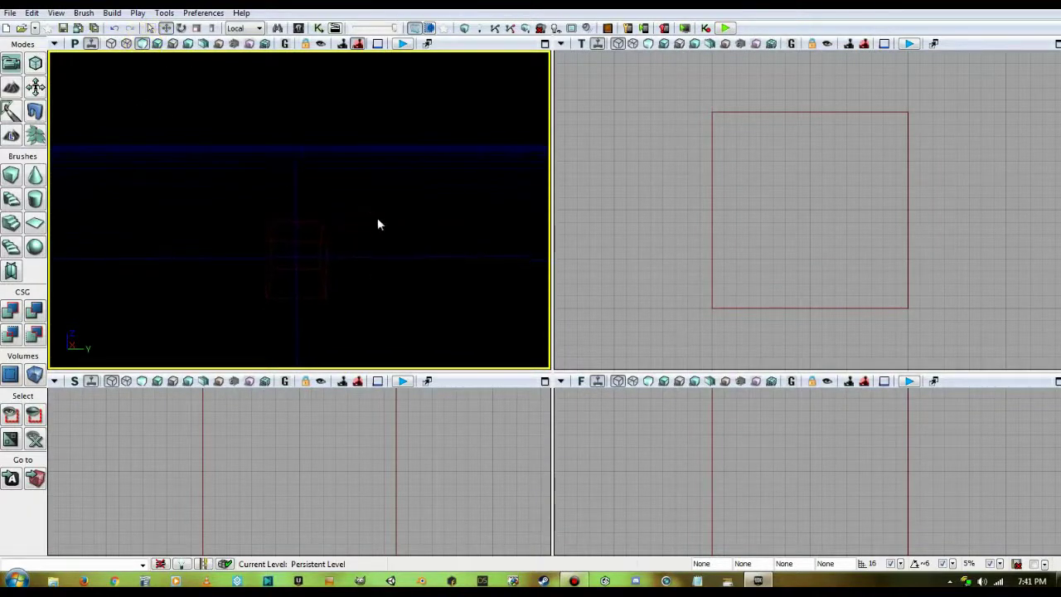
# - Select the builder brush and set the cube brush's Z dimension to 16
pyautogui.click(713, 182)
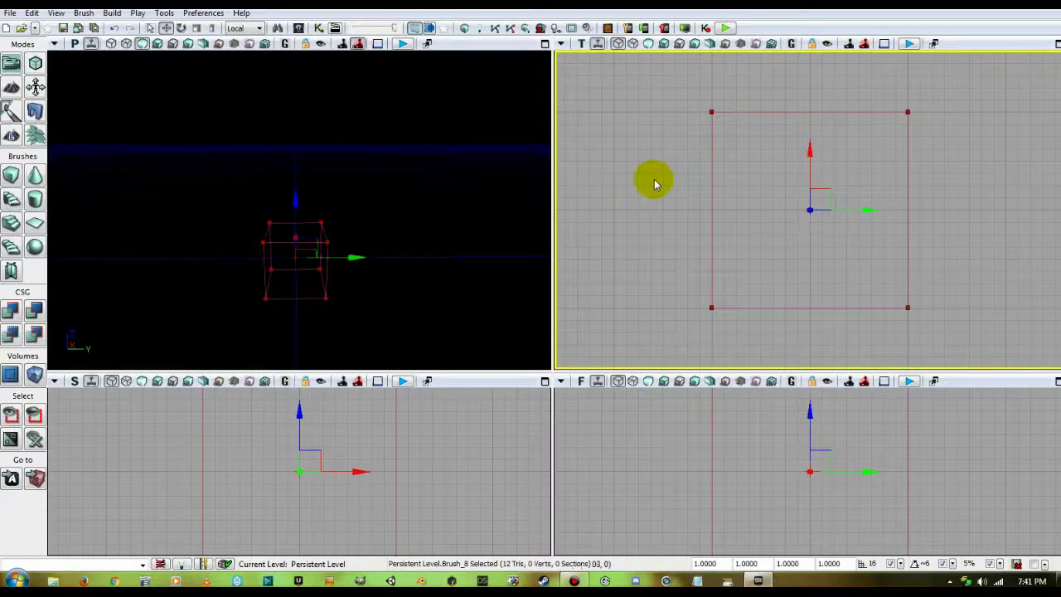
pyautogui.rightClick(10, 175)
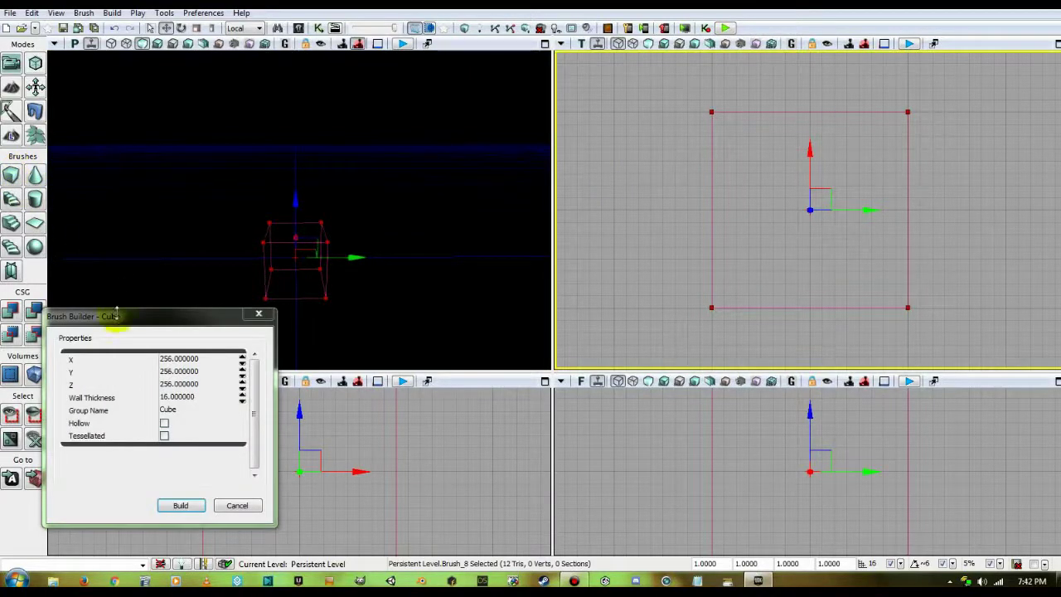
pyautogui.click(181, 386)
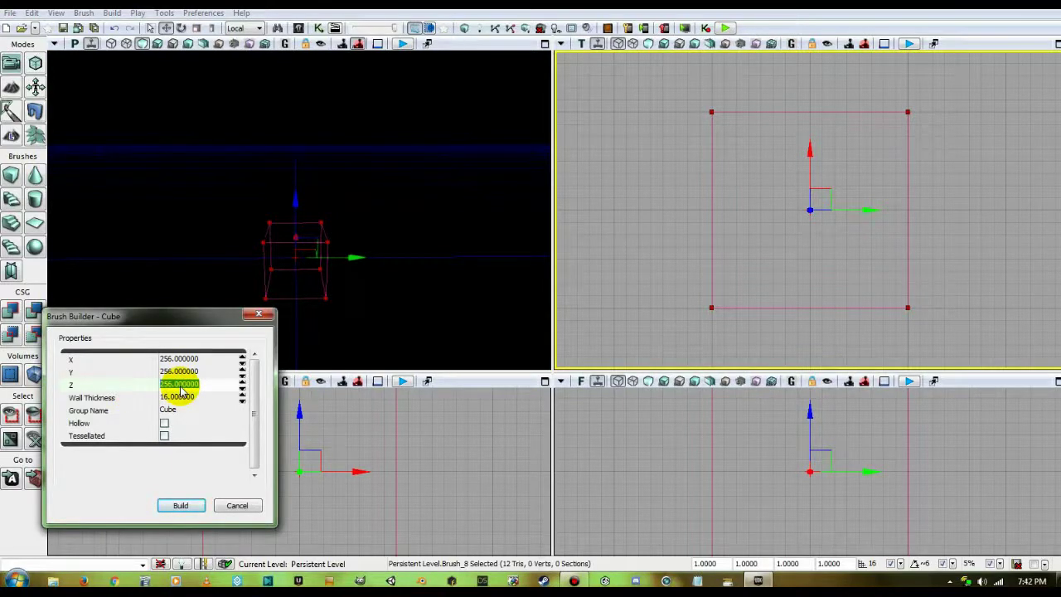
pyautogui.write('16')
pyautogui.press('Return')
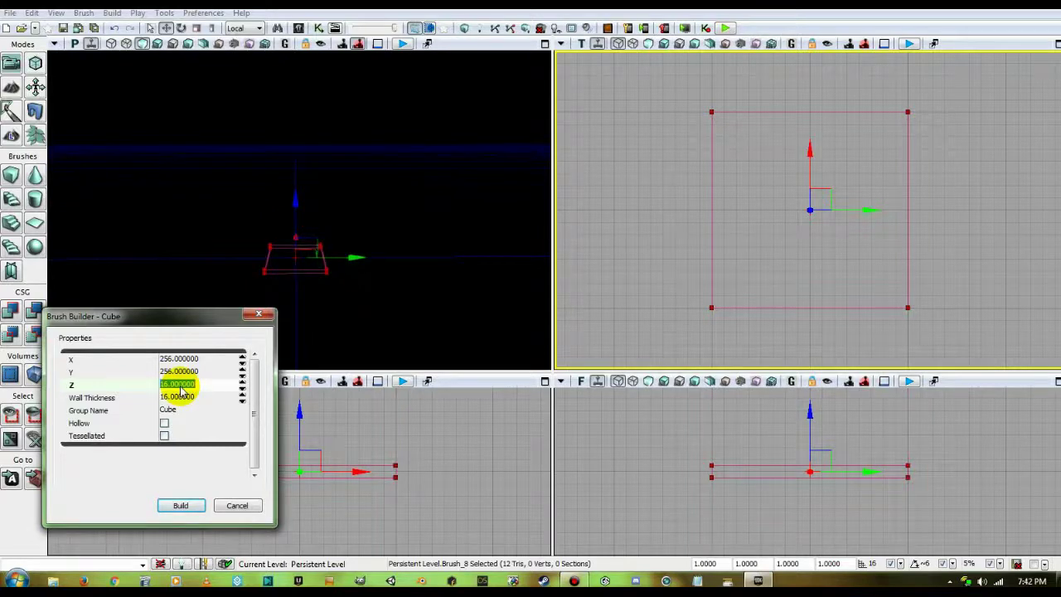
pyautogui.click(660, 483)
pyautogui.scroll(-3, 658, 481)
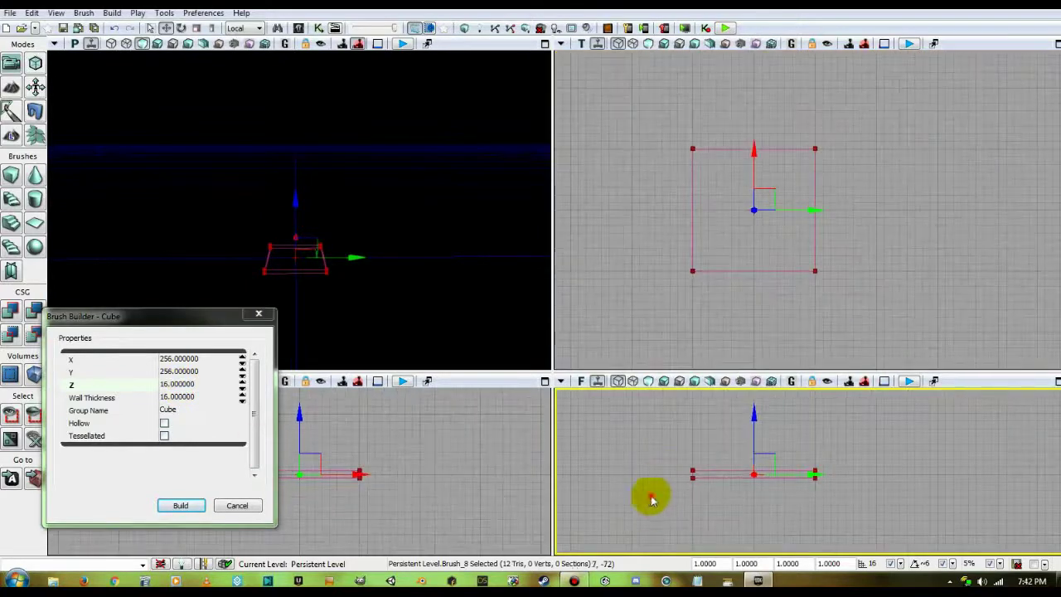
pyautogui.moveTo(651, 499)
pyautogui.mouseDown()
pyautogui.moveTo(656, 428)
pyautogui.moveTo(656, 455)
pyautogui.mouseUp()
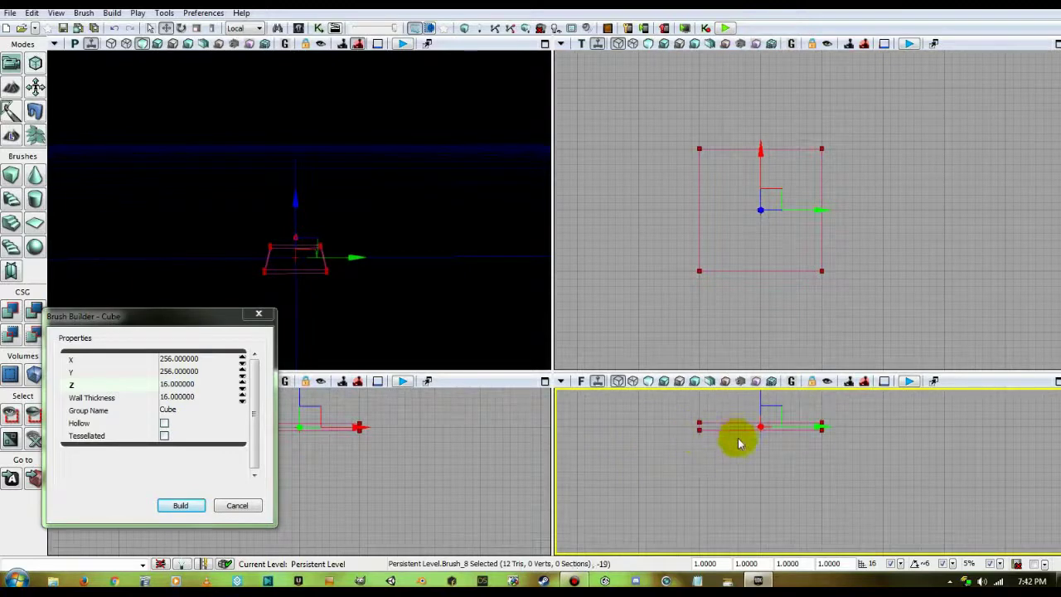
pyautogui.moveTo(670, 265); pyautogui.dragTo(750, 235)
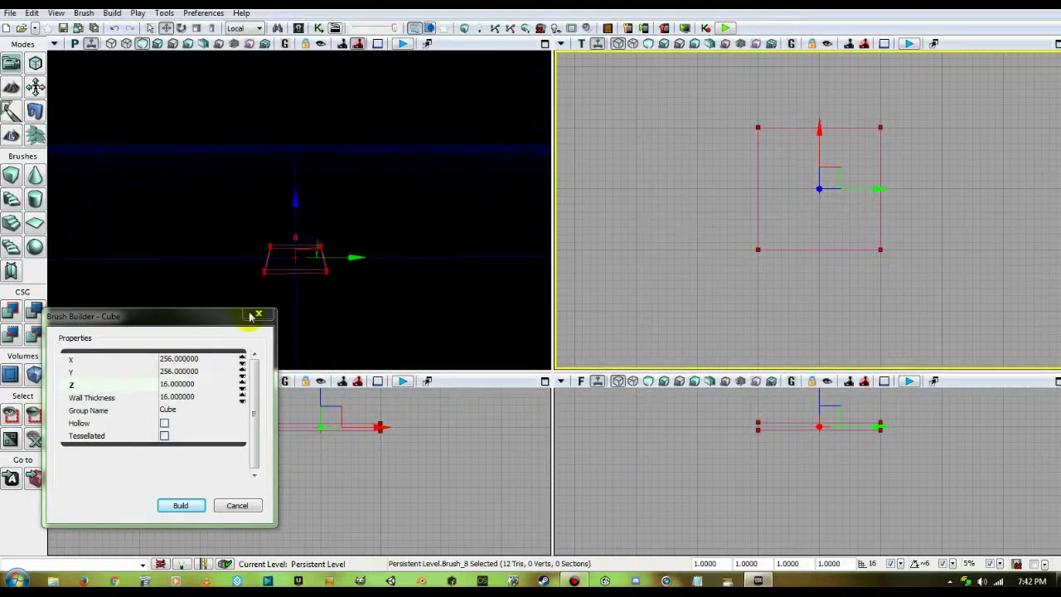
pyautogui.click(685, 239)
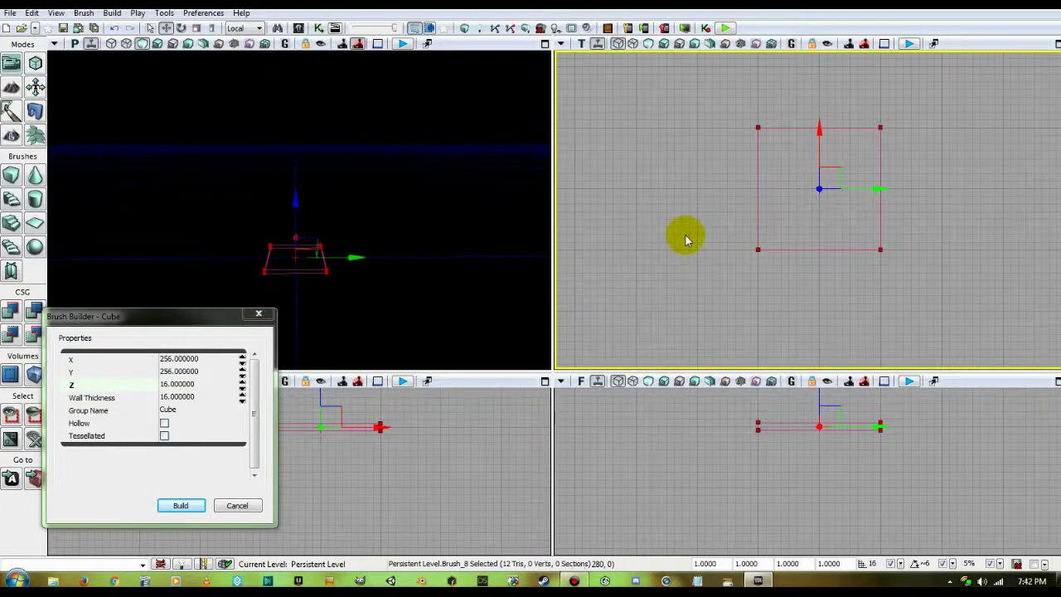
pyautogui.moveTo(680, 440)
pyautogui.keyDown('ctrl'); pyautogui.mouseDown()
pyautogui.moveTo(680, 466)
pyautogui.moveTo(651, 452)
pyautogui.mouseUp(); pyautogui.keyUp('ctrl')
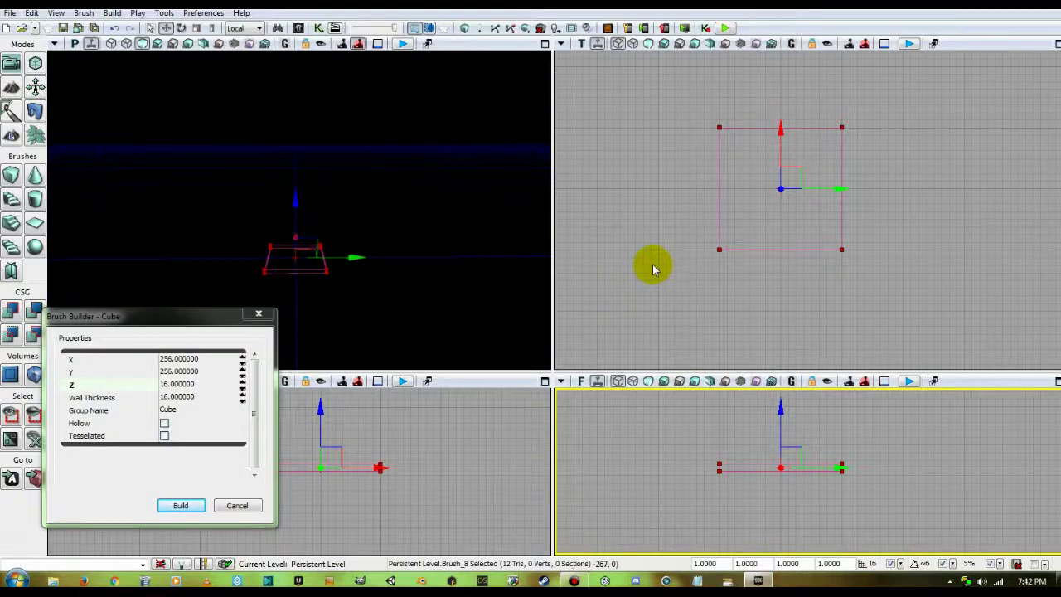
pyautogui.keyDown('ctrl'); pyautogui.moveTo(666, 243); pyautogui.dragTo(671, 267); pyautogui.keyUp('ctrl')
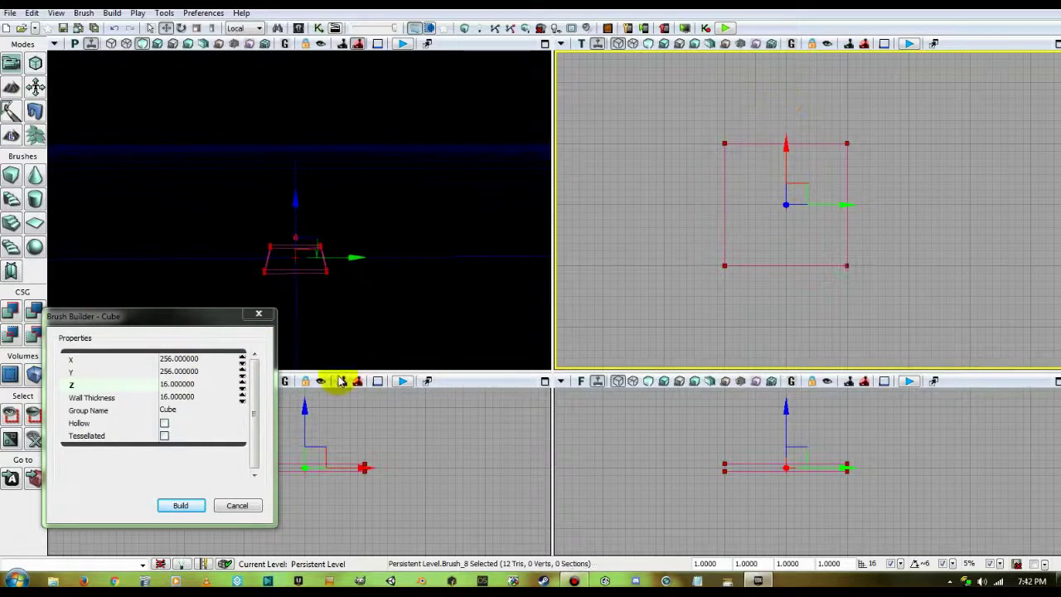
# - Set the cube builder brush's X dimension to 7680
pyautogui.click(187, 358)
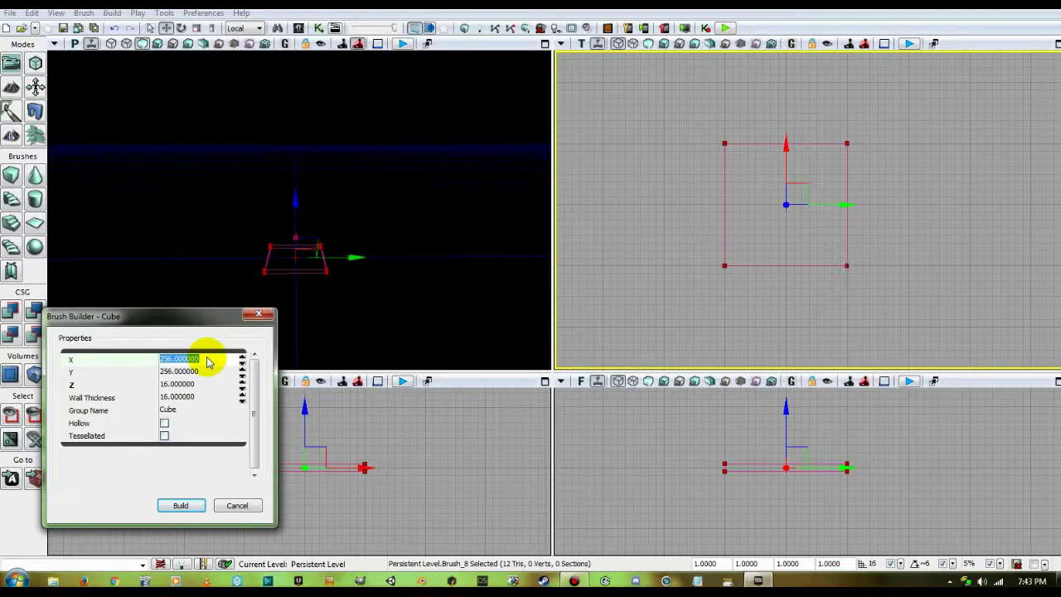
pyautogui.write('7680')
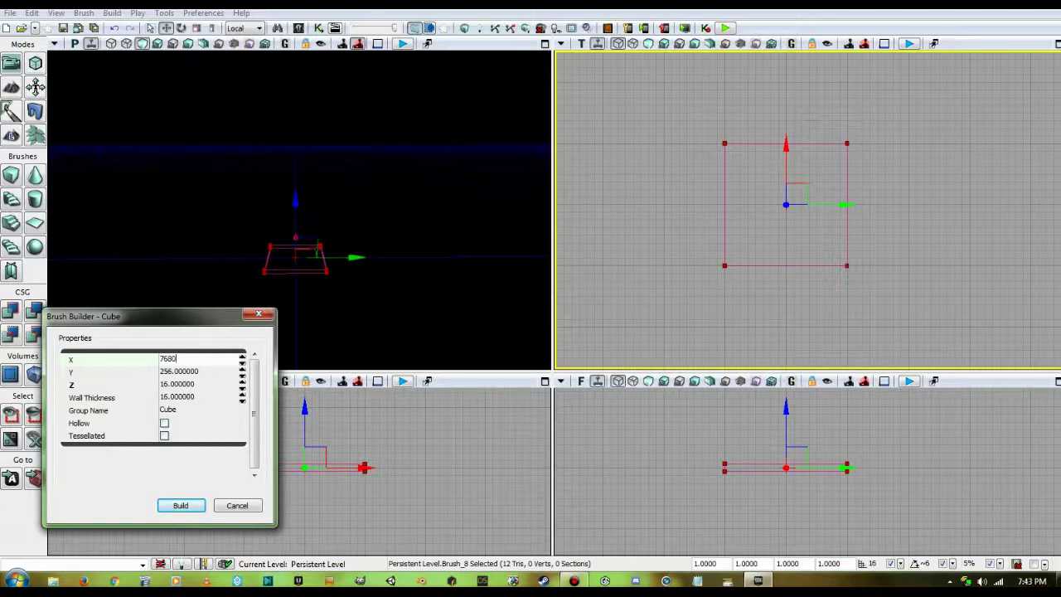
pyautogui.press('Tab')
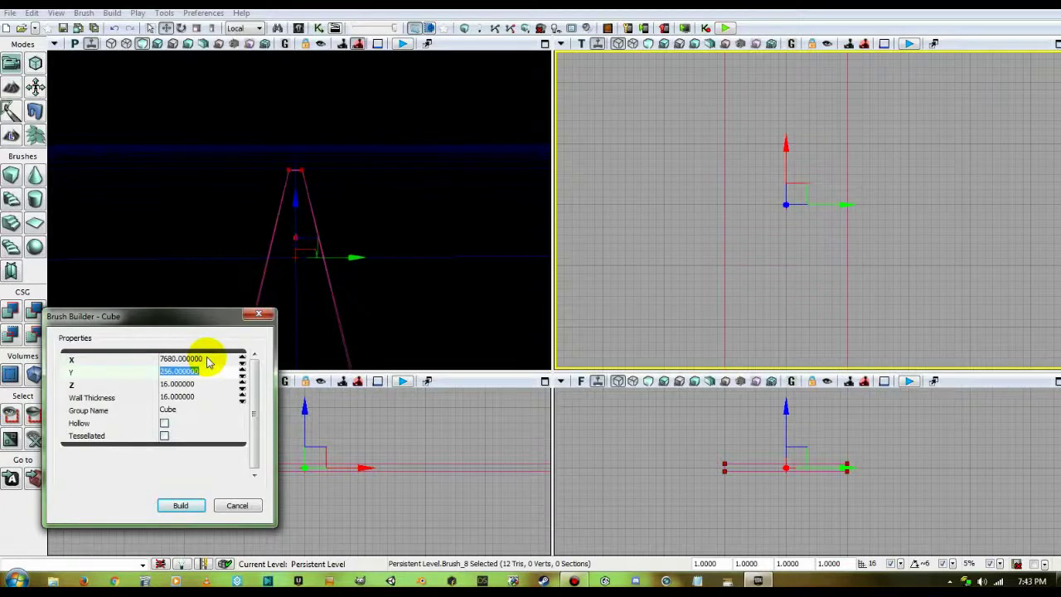
pyautogui.click(661, 210)
pyautogui.scroll(-1, 662, 214)
pyautogui.scroll(-12, 662, 215)
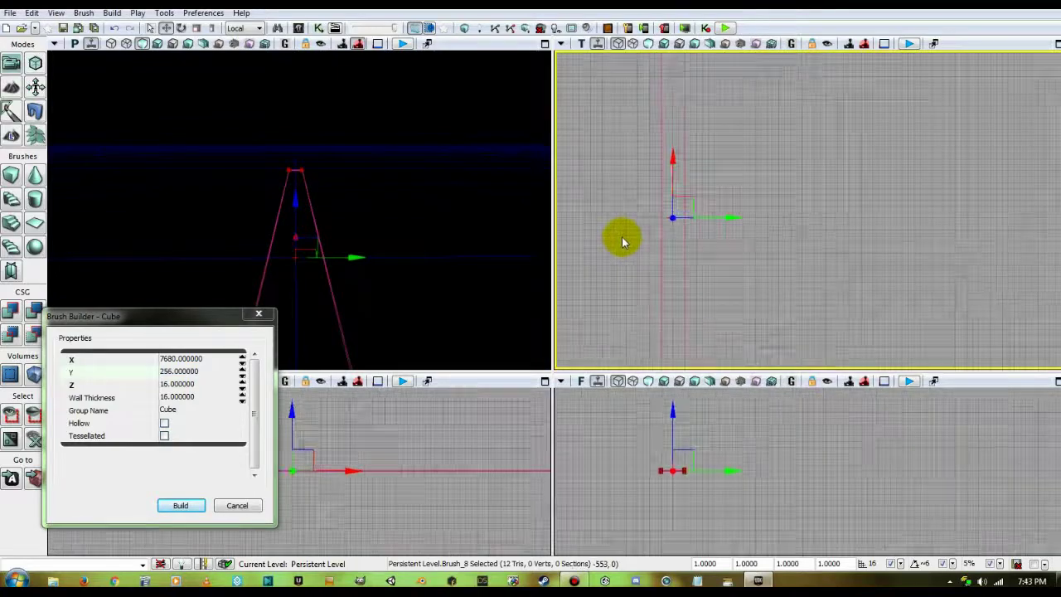
pyautogui.moveTo(886, 256)
pyautogui.mouseDown()
pyautogui.moveTo(950, 247)
pyautogui.moveTo(907, 265)
pyautogui.moveTo(900, 248)
pyautogui.moveTo(876, 256)
pyautogui.mouseUp()
pyautogui.scroll(-1, 916, 254)
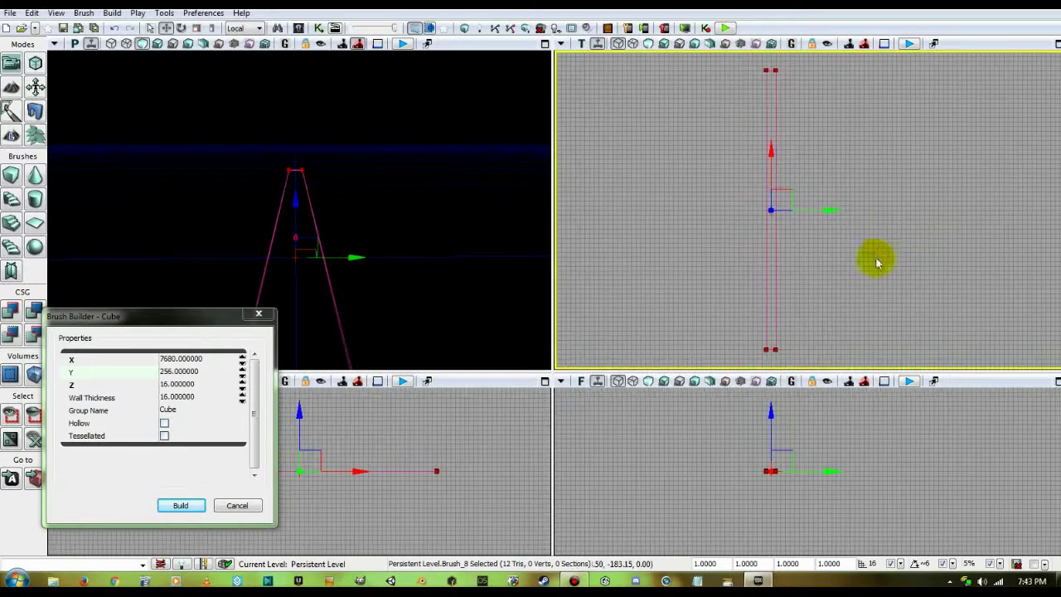
pyautogui.click(184, 372)
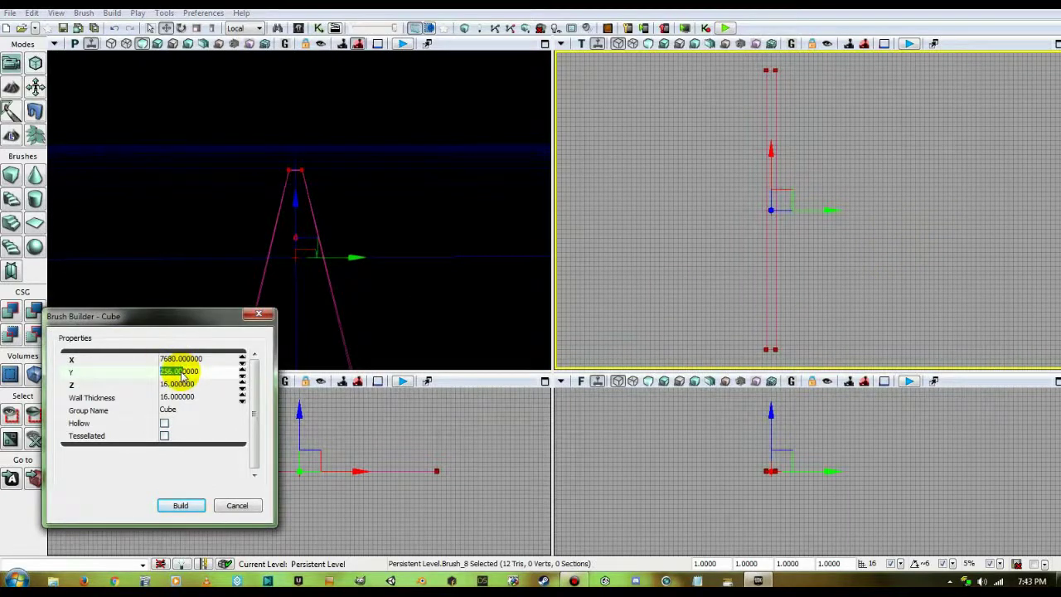
pyautogui.write('7680')
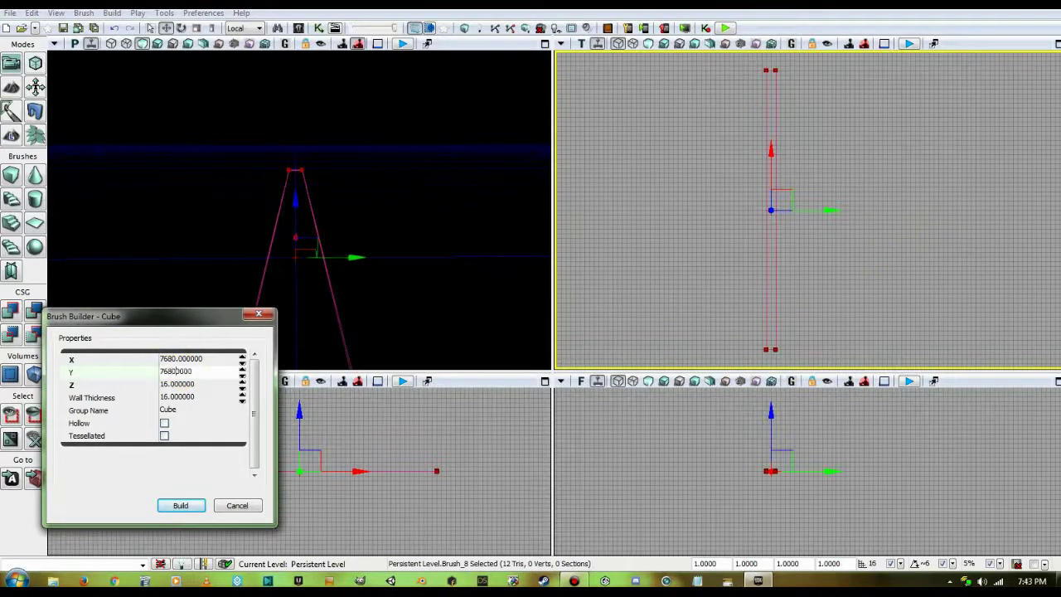
pyautogui.press('Return')
# - Set the cube brush's Y dimension to 7680 and add it to the level with CSG Add as the floor
pyautogui.click(183, 373)
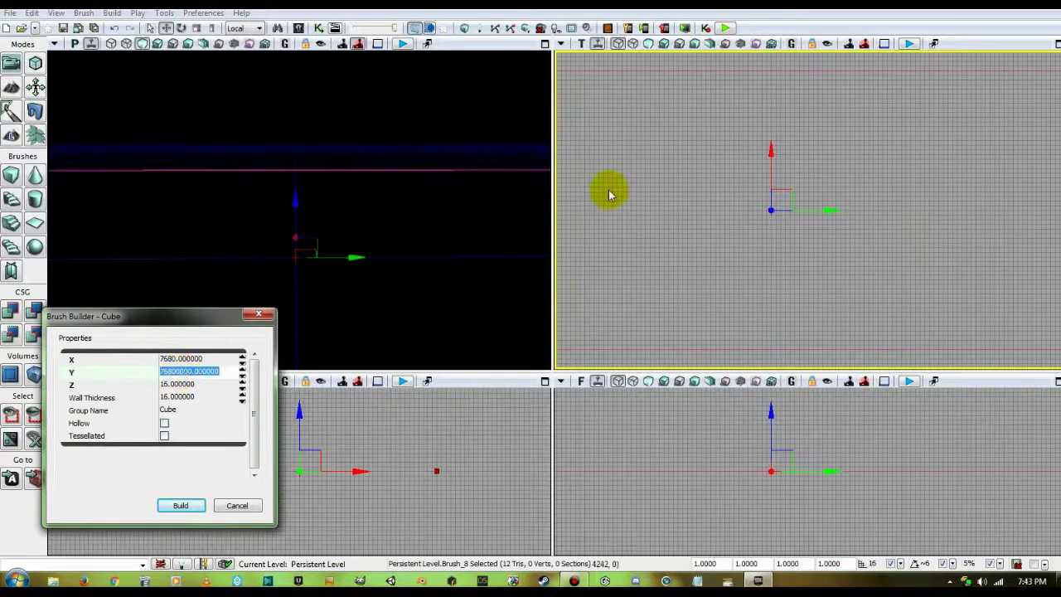
pyautogui.click(225, 377)
pyautogui.click(116, 372)
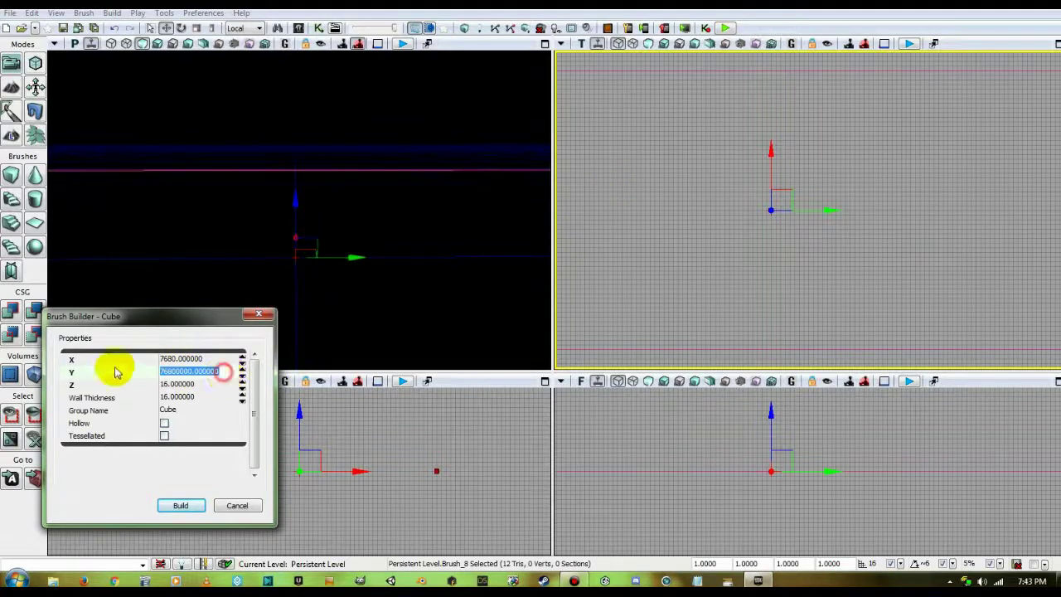
pyautogui.write('7680')
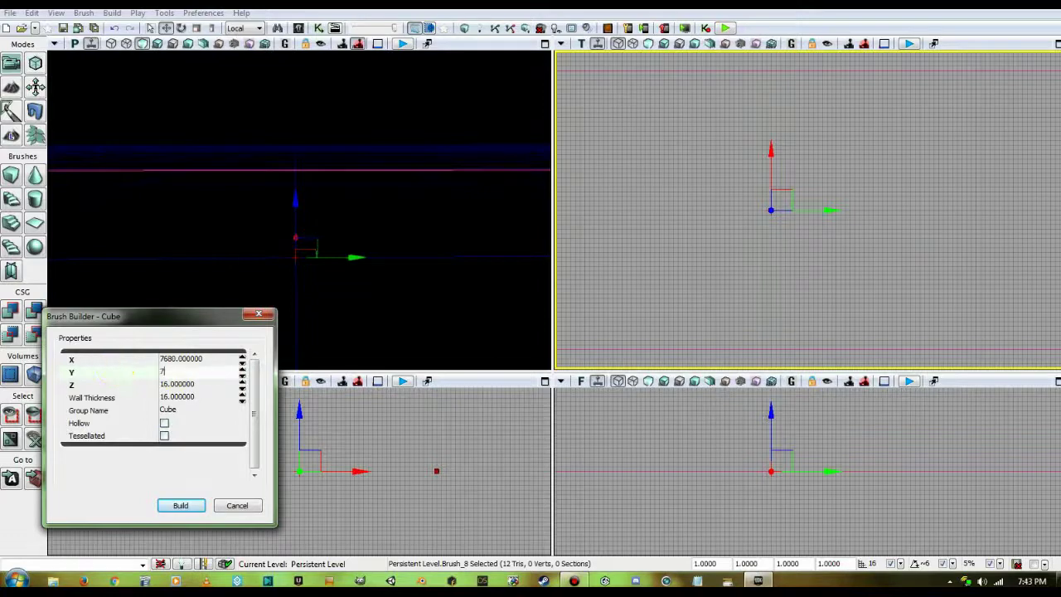
pyautogui.press('Return')
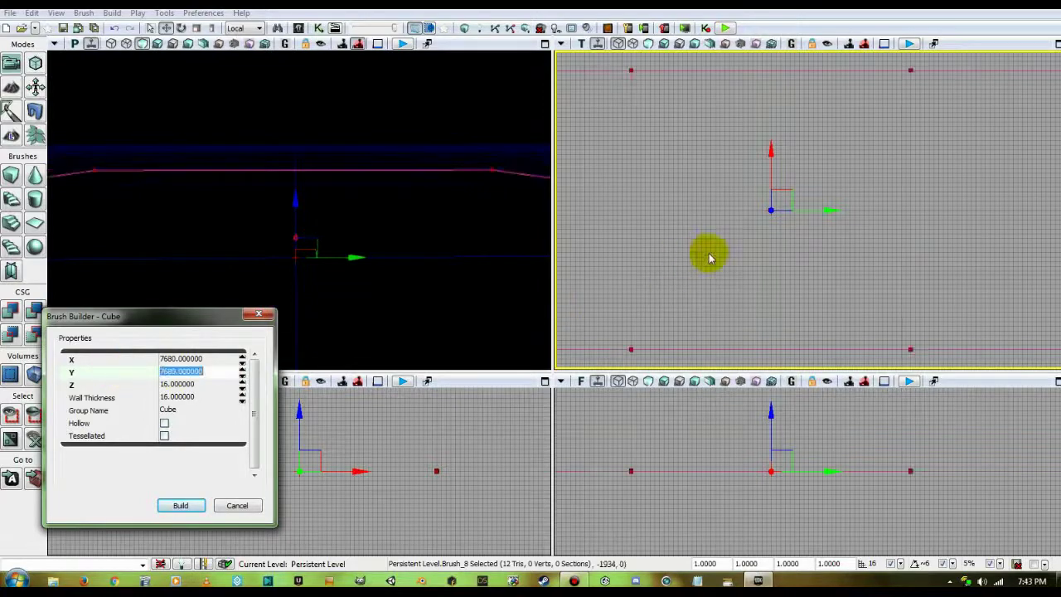
pyautogui.moveTo(712, 247); pyautogui.dragTo(730, 249)
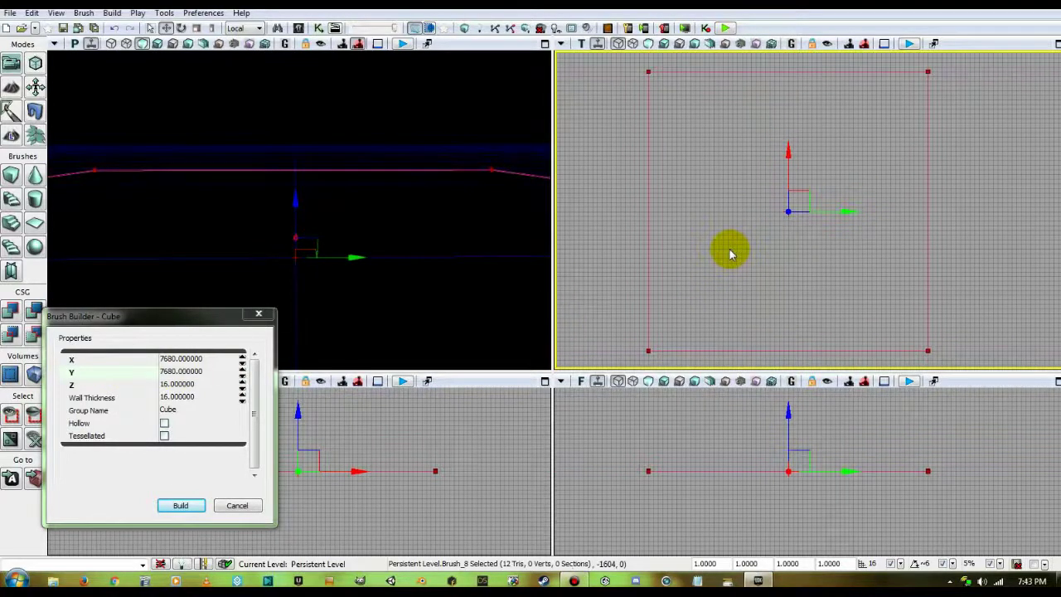
pyautogui.click(11, 309)
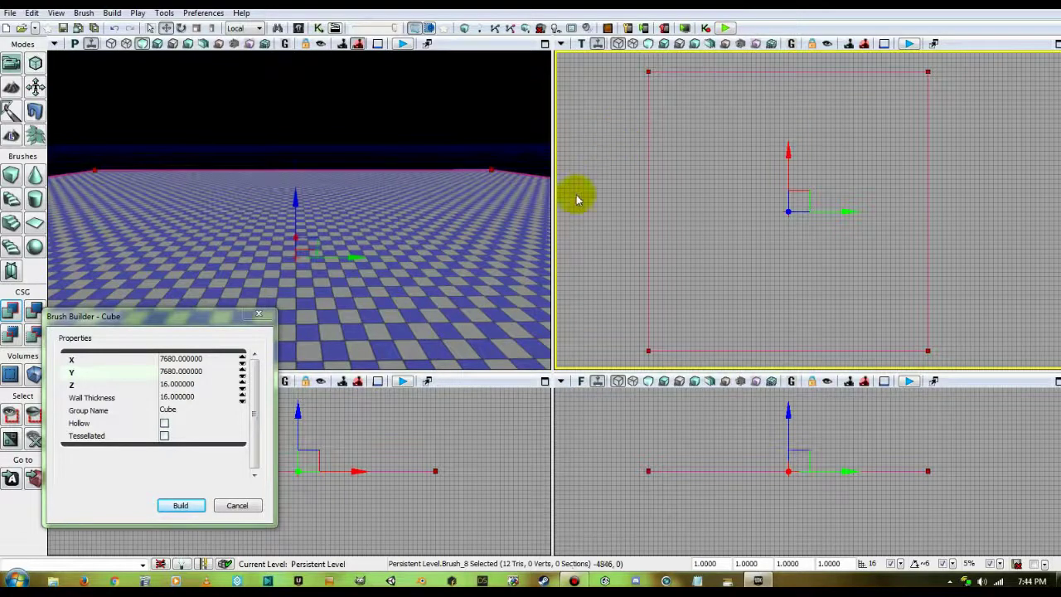
# - Reduce the cube builder brush to a narrow strip by setting its Y dimension to 768
pyautogui.click(210, 375)
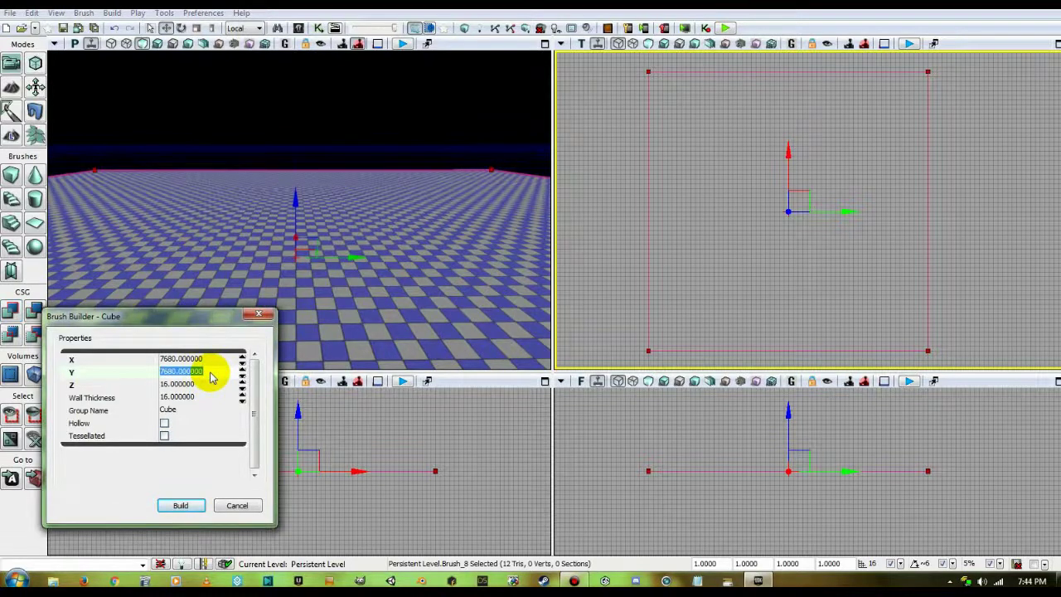
pyautogui.write('768')
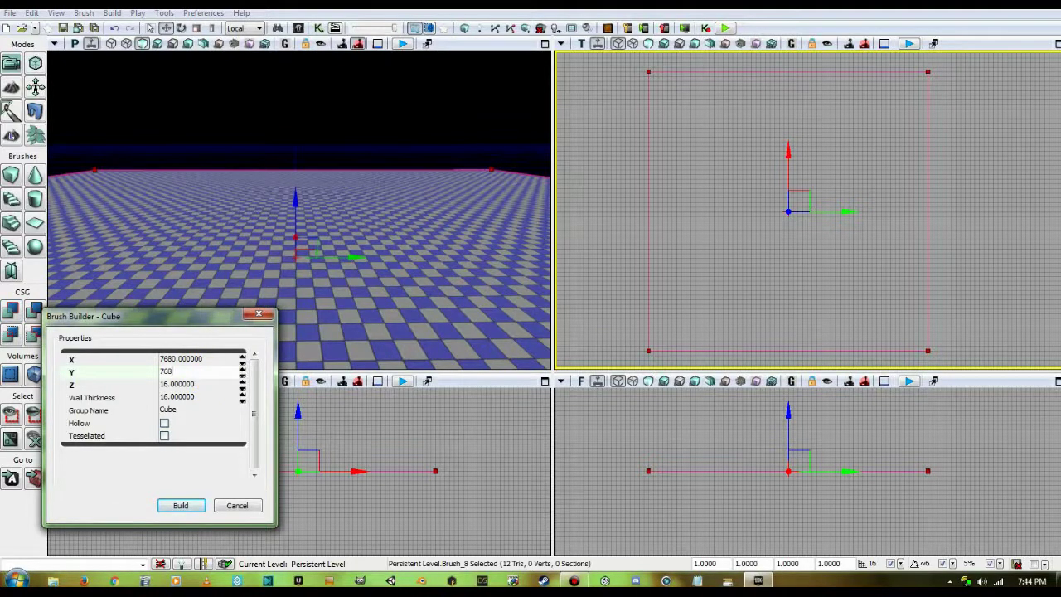
pyautogui.press('Return')
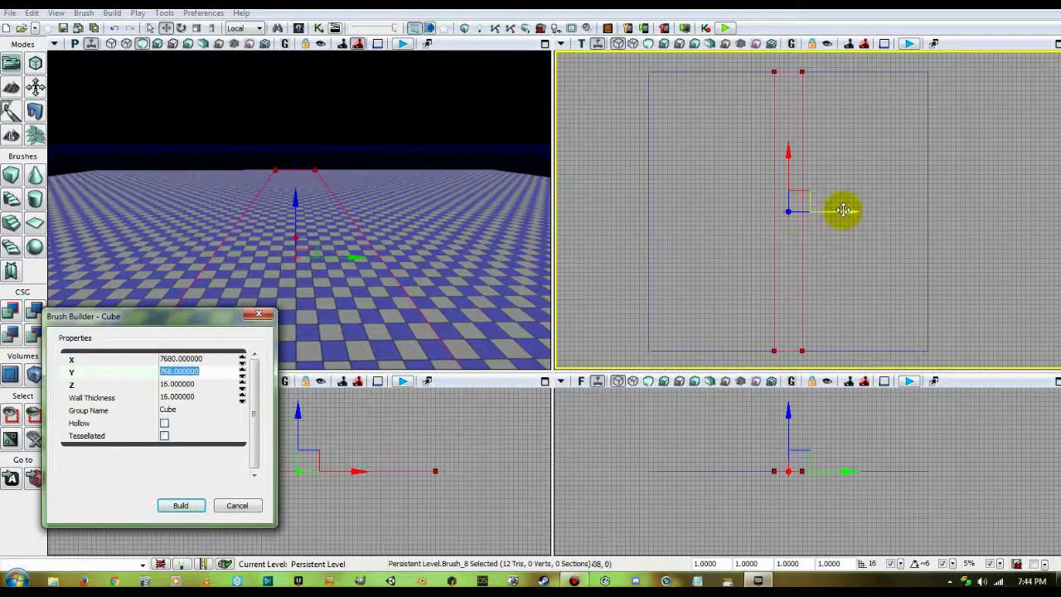
# - Move the narrow builder brush along negative Y until it sits flush against the outside of the floor's edge
pyautogui.moveTo(838, 209); pyautogui.dragTo(701, 206)
pyautogui.moveTo(678, 277)
pyautogui.mouseDown()
pyautogui.moveTo(677, 258)
pyautogui.moveTo(726, 327)
pyautogui.mouseUp()
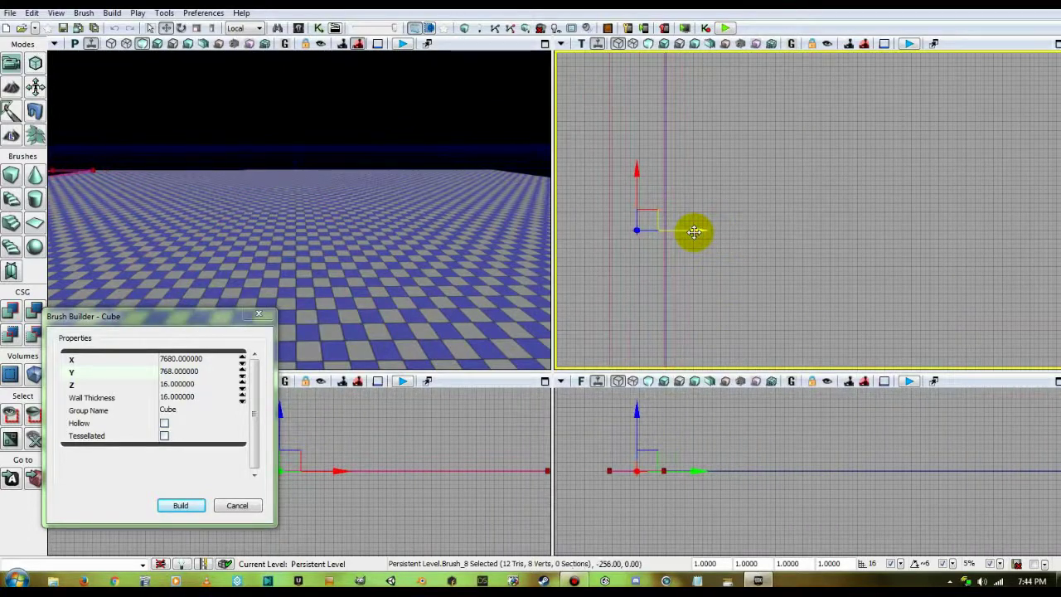
pyautogui.moveTo(693, 232); pyautogui.dragTo(697, 231)
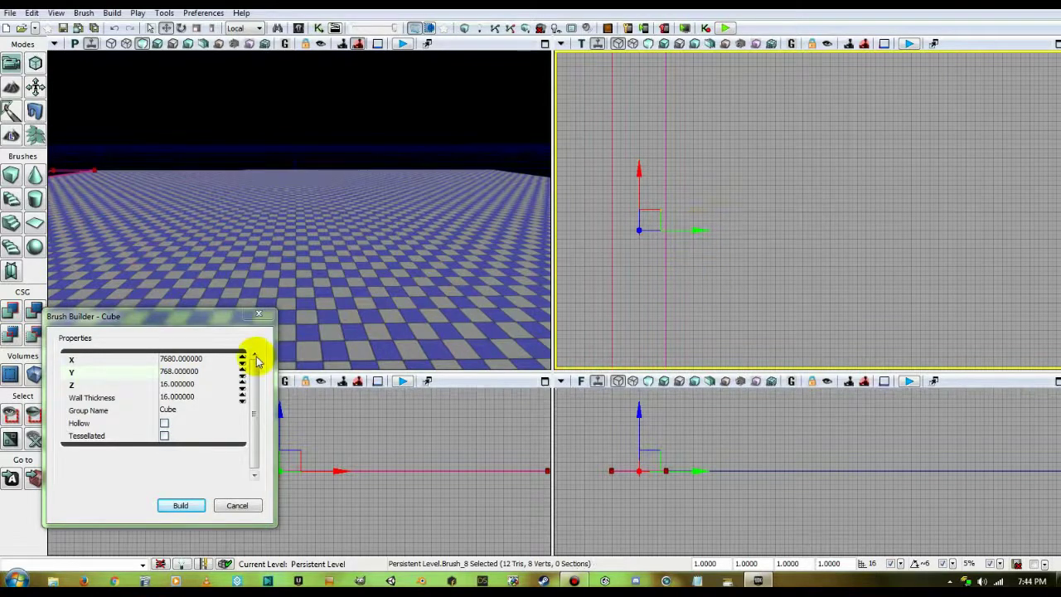
# - Set the cube builder brush's Z dimension to 256
pyautogui.click(202, 386)
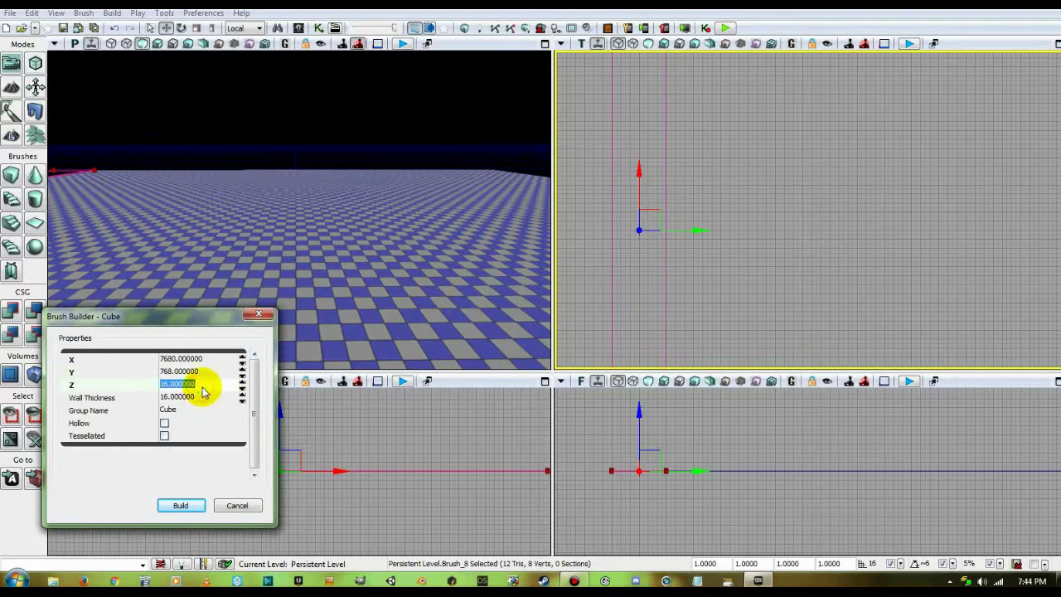
pyautogui.write('256')
pyautogui.press('Return')
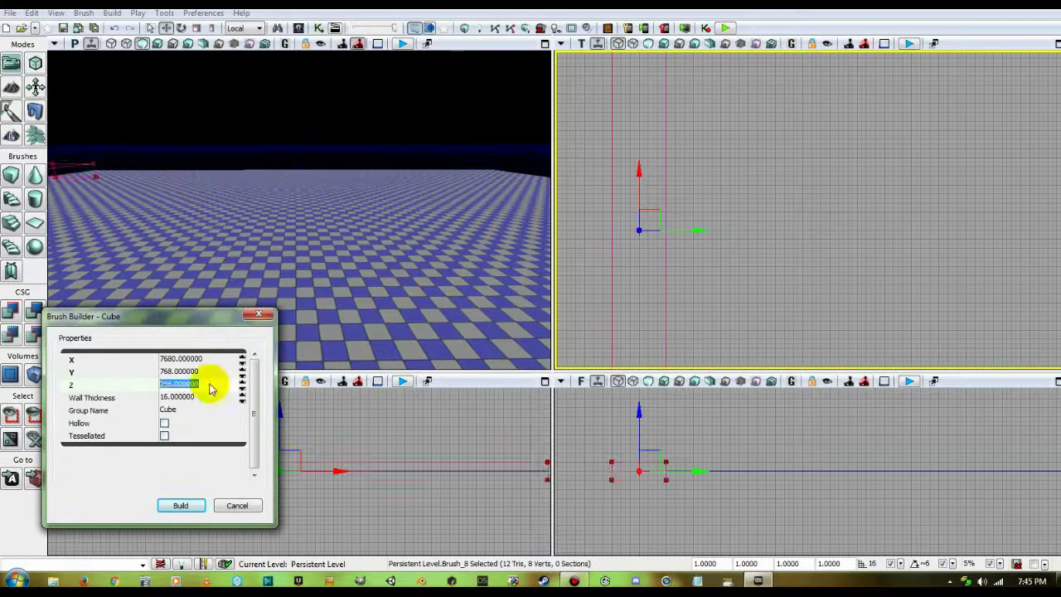
# - Raise the builder brush 128 units along Z so its underside meets the floor's mid-height
pyautogui.click(631, 475)
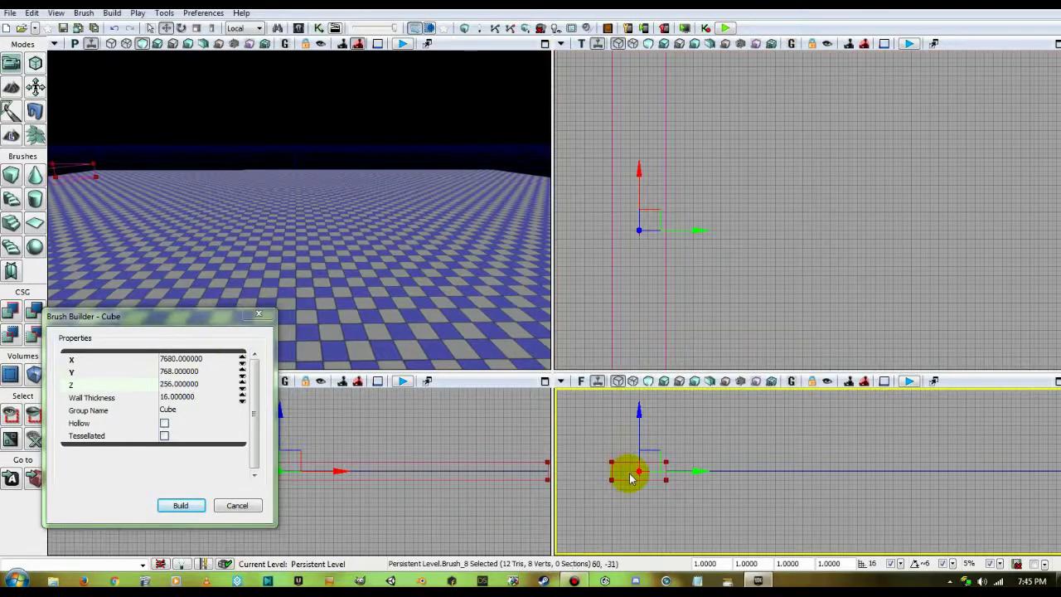
pyautogui.scroll(6, 624, 512)
pyautogui.moveTo(671, 492)
pyautogui.mouseDown()
pyautogui.moveTo(651, 534)
pyautogui.moveTo(639, 516)
pyautogui.moveTo(722, 495)
pyautogui.moveTo(672, 539)
pyautogui.moveTo(671, 502)
pyautogui.moveTo(718, 504)
pyautogui.moveTo(691, 480)
pyautogui.moveTo(705, 491)
pyautogui.mouseUp()
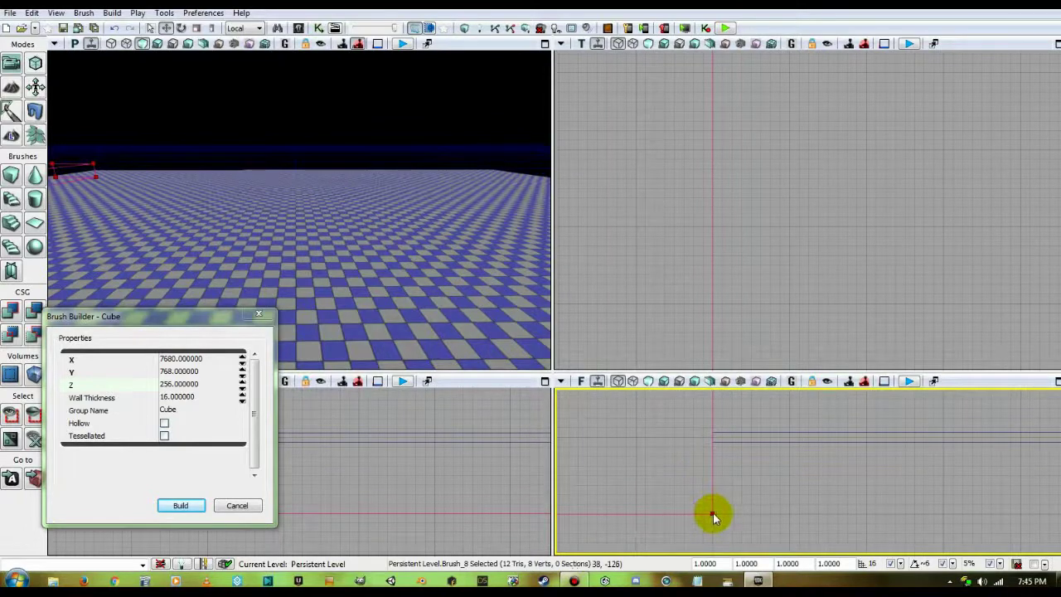
pyautogui.click(712, 509)
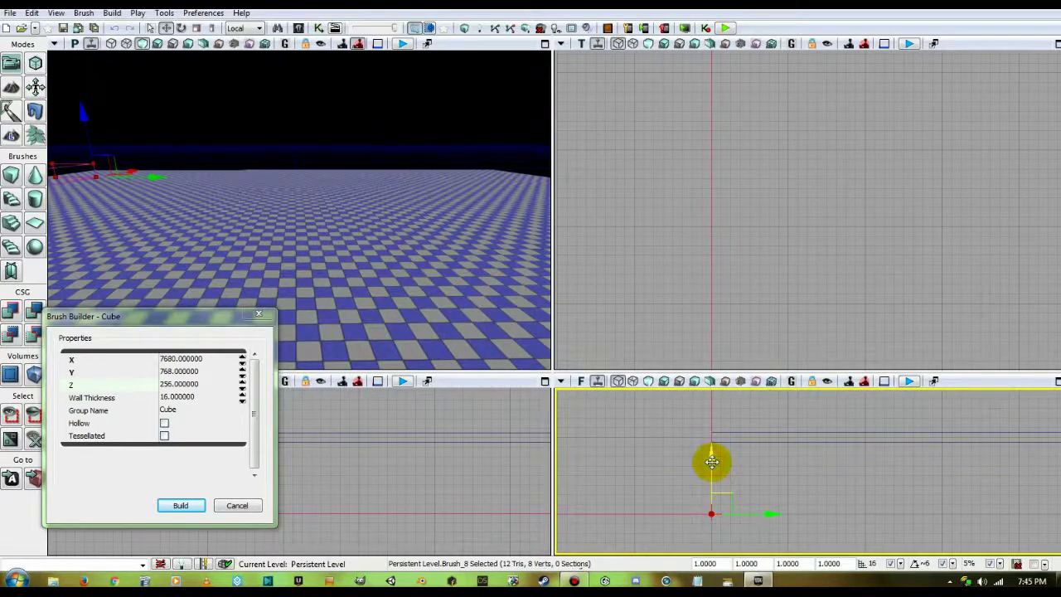
pyautogui.moveTo(713, 458); pyautogui.dragTo(716, 388)
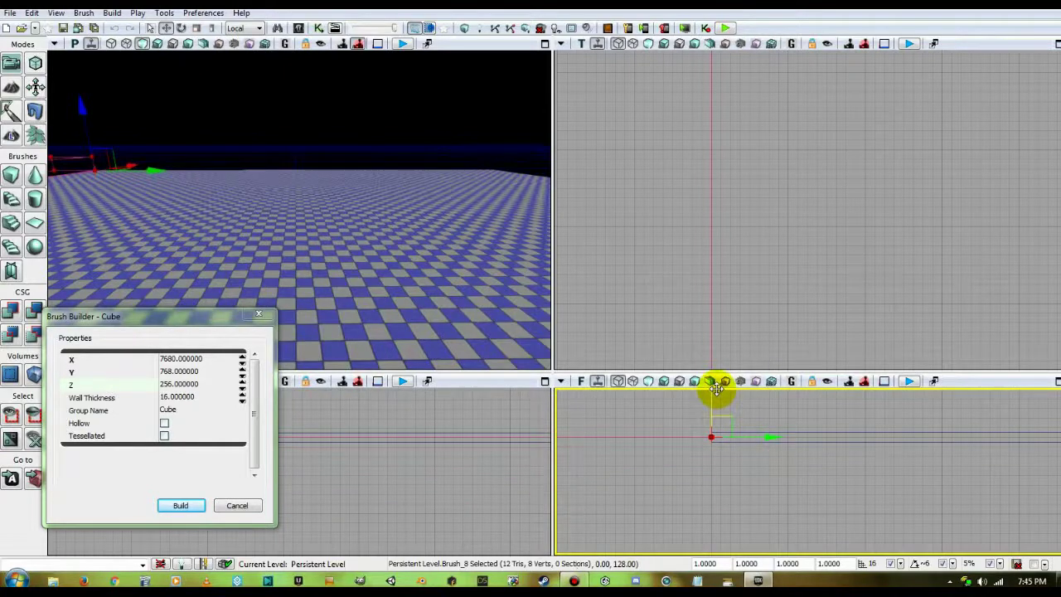
# - Snap the floor brush's upper corner to the grid and lower the floor until its top is level with the builder brush's underside
pyautogui.moveTo(731, 472)
pyautogui.mouseDown()
pyautogui.moveTo(686, 487)
pyautogui.moveTo(651, 484)
pyautogui.moveTo(700, 490)
pyautogui.moveTo(679, 486)
pyautogui.moveTo(757, 535)
pyautogui.mouseUp()
pyautogui.click(731, 454)
pyautogui.scroll(6, 693, 489)
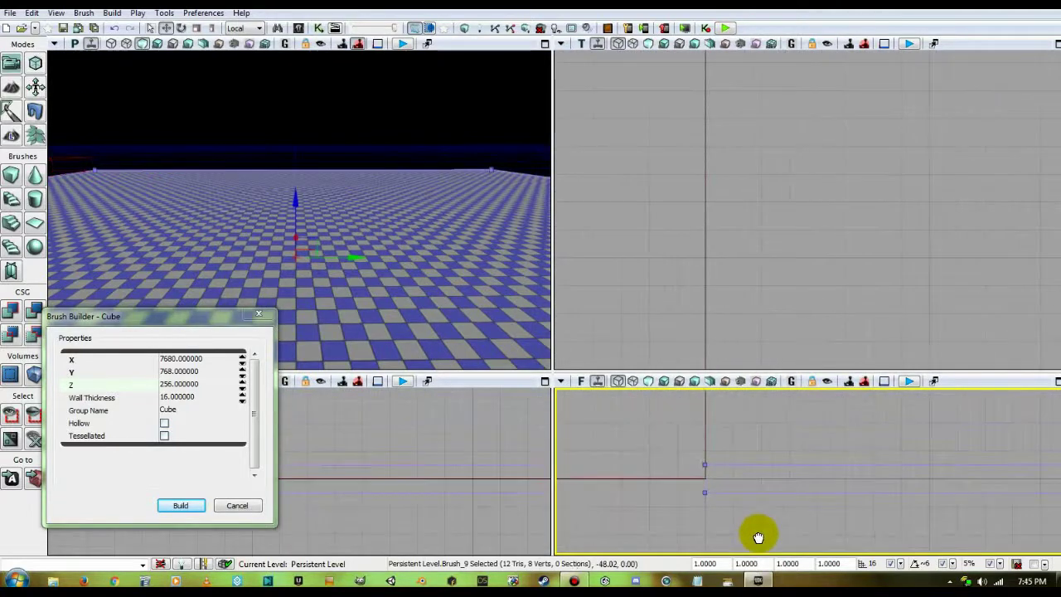
pyautogui.rightClick(705, 465)
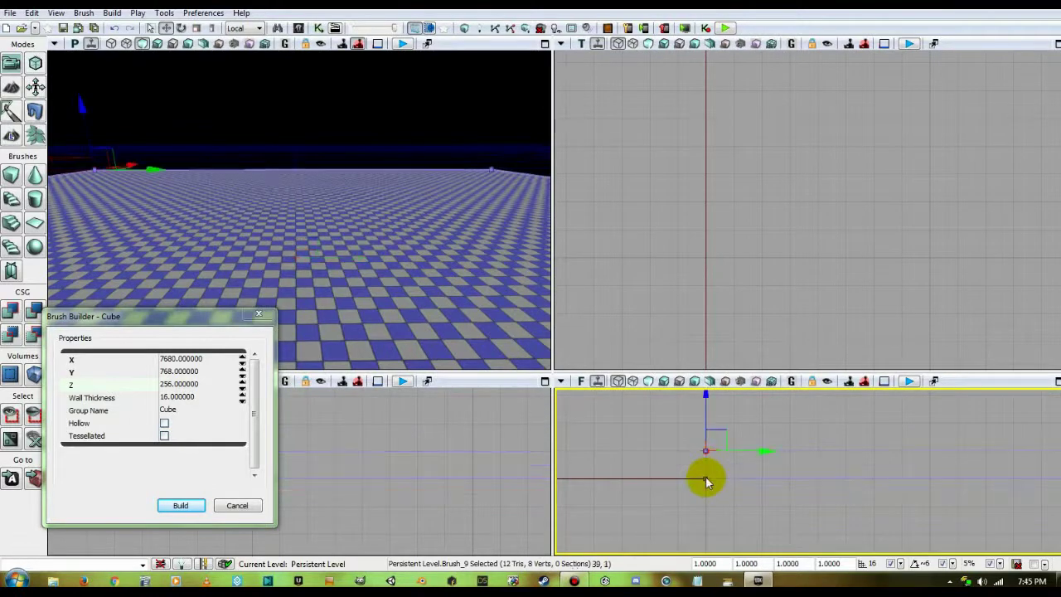
pyautogui.moveTo(709, 400); pyautogui.dragTo(709, 412)
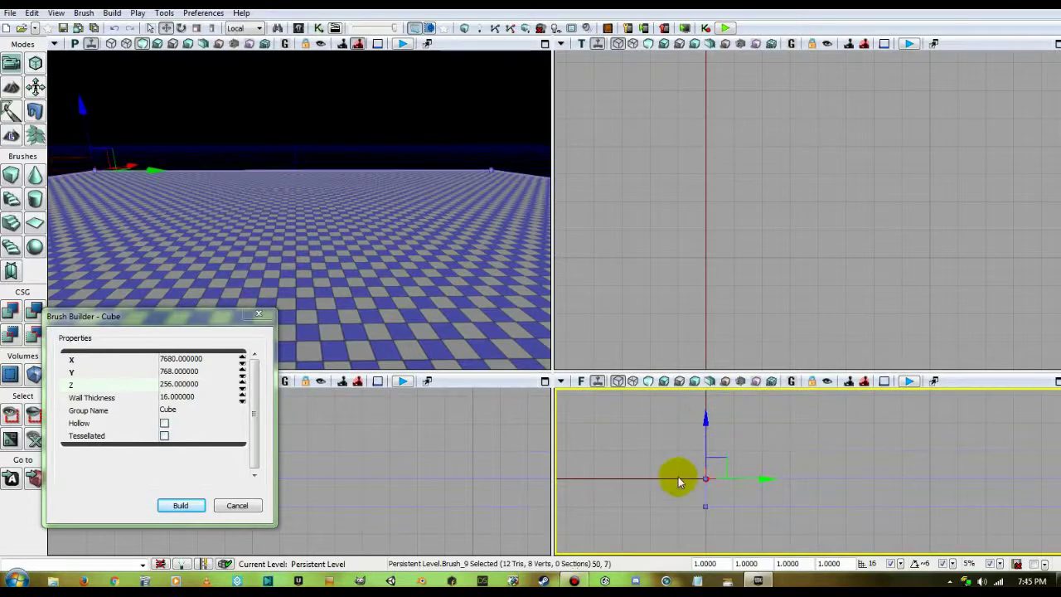
# - Add the 256-unit-high builder brush to the level with CSG Add as a raised block along the floor's edge
pyautogui.moveTo(673, 489); pyautogui.dragTo(654, 504)
pyautogui.scroll(-3, 747, 446)
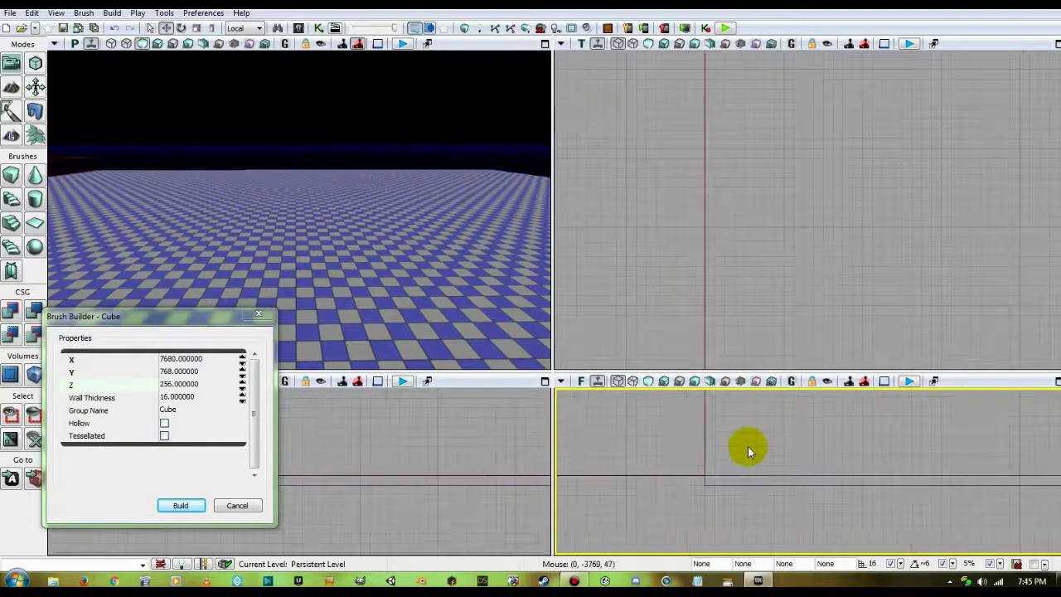
pyautogui.scroll(3, 746, 445)
pyautogui.moveTo(705, 483); pyautogui.dragTo(710, 498)
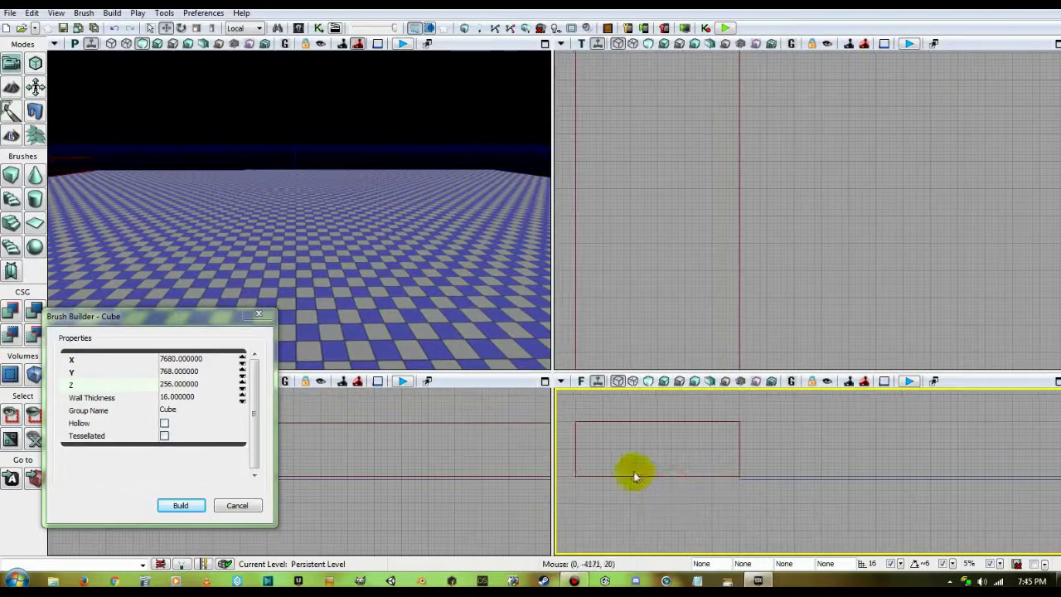
pyautogui.moveTo(296, 244); pyautogui.dragTo(303, 259)
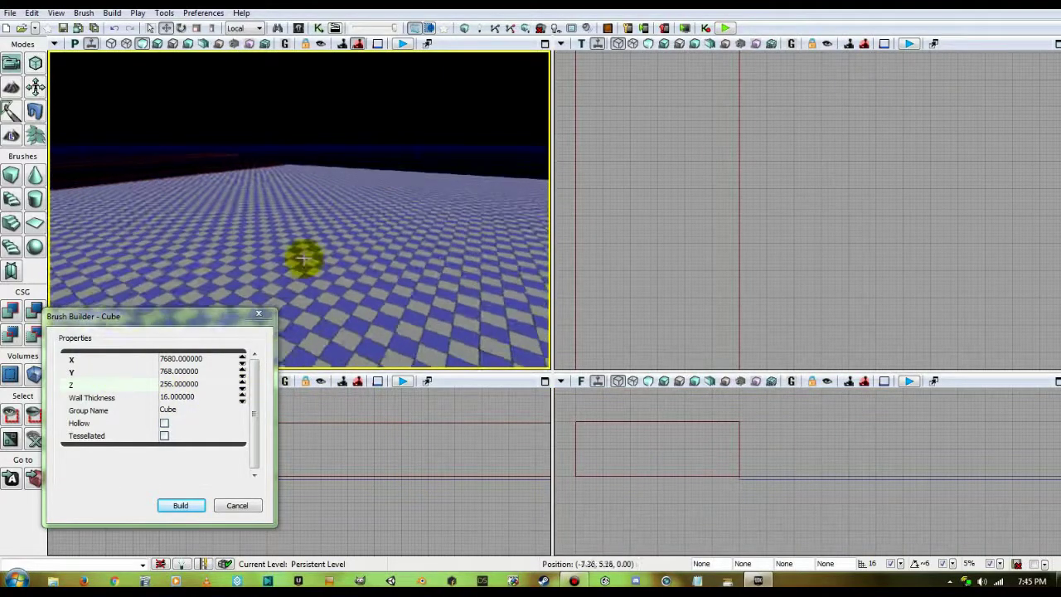
pyautogui.click(11, 312)
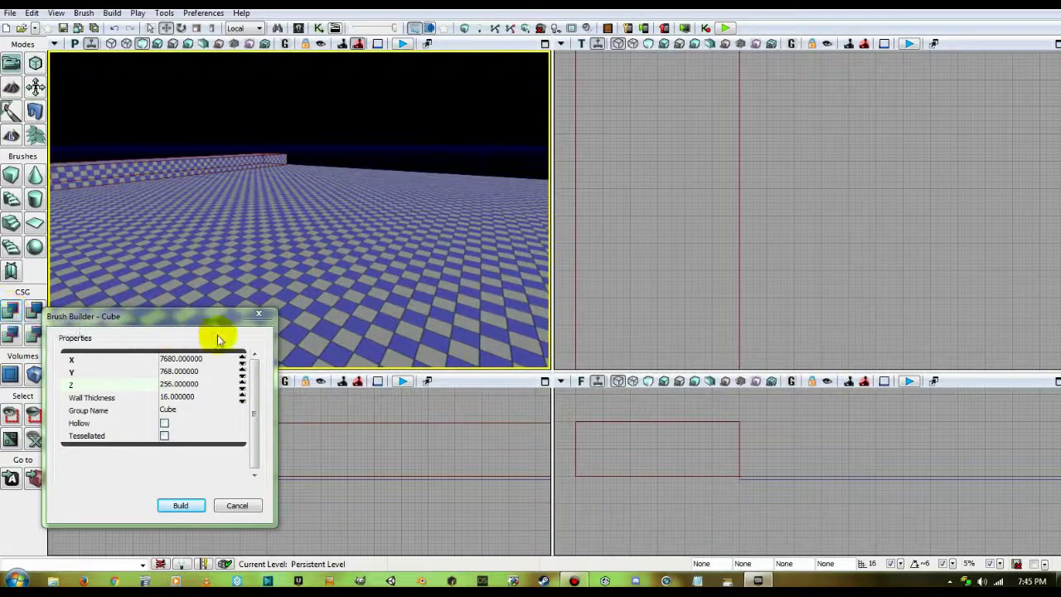
pyautogui.moveTo(341, 307); pyautogui.dragTo(318, 308)
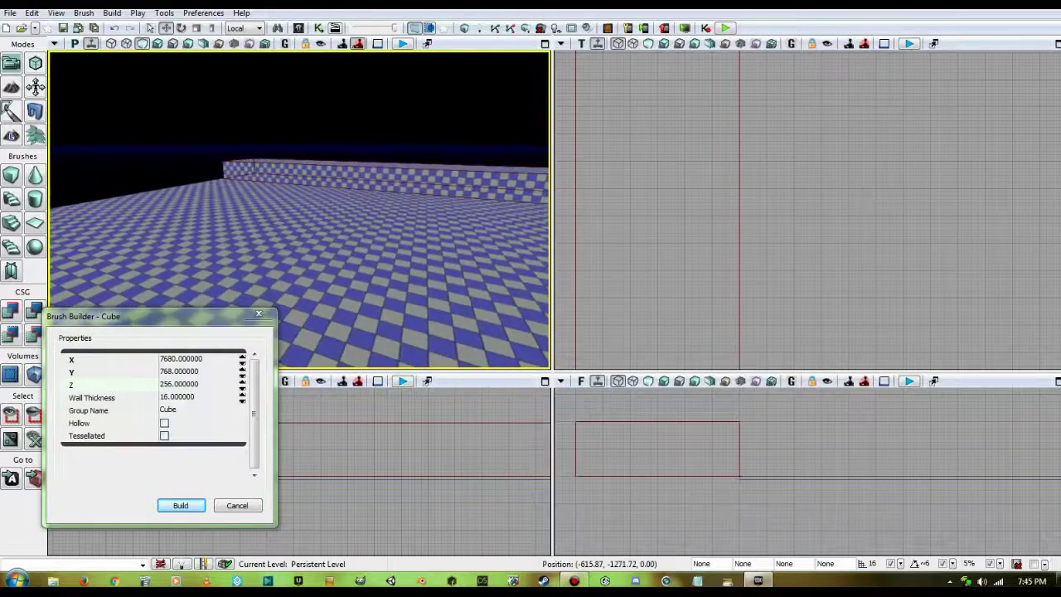
# - Examine the joint between the floor and the raised block in the front view, comparing lit and wireframe shading
pyautogui.click(621, 504)
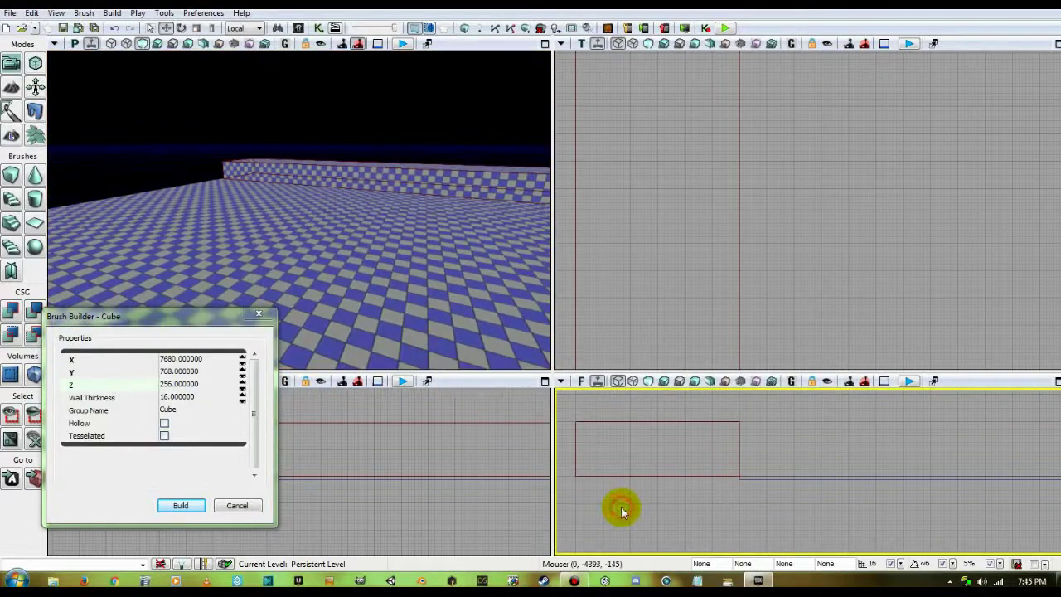
pyautogui.click(650, 382)
pyautogui.scroll(4, 729, 480)
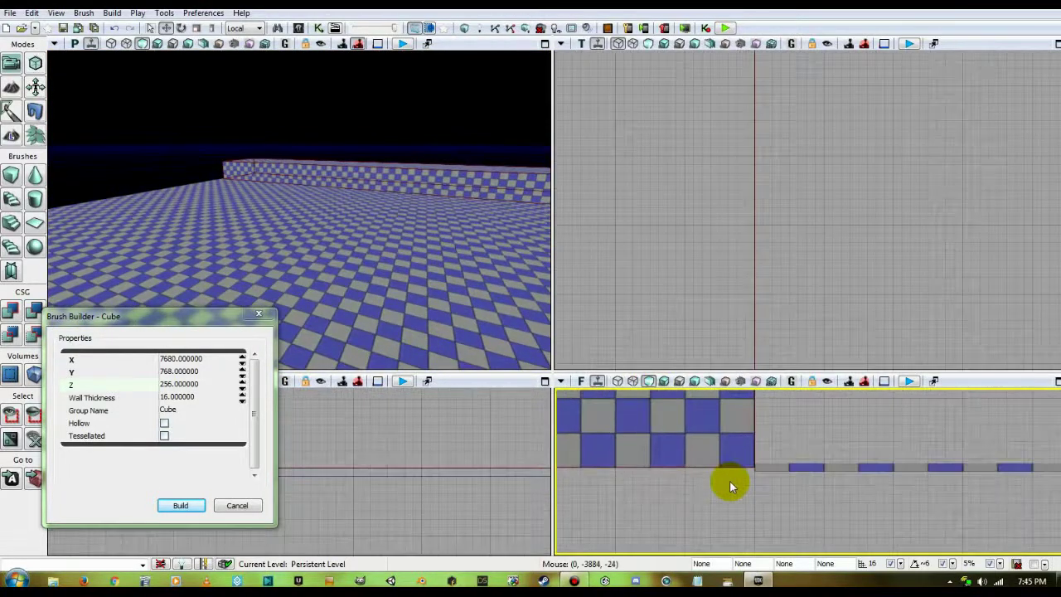
pyautogui.scroll(-1, 746, 487)
pyautogui.scroll(2, 713, 491)
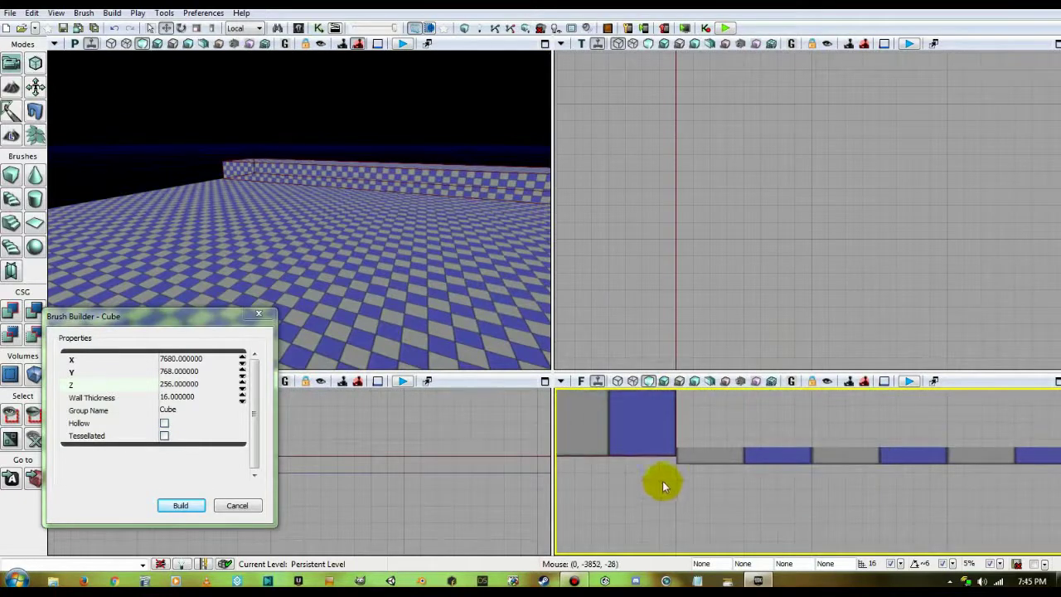
pyautogui.click(618, 381)
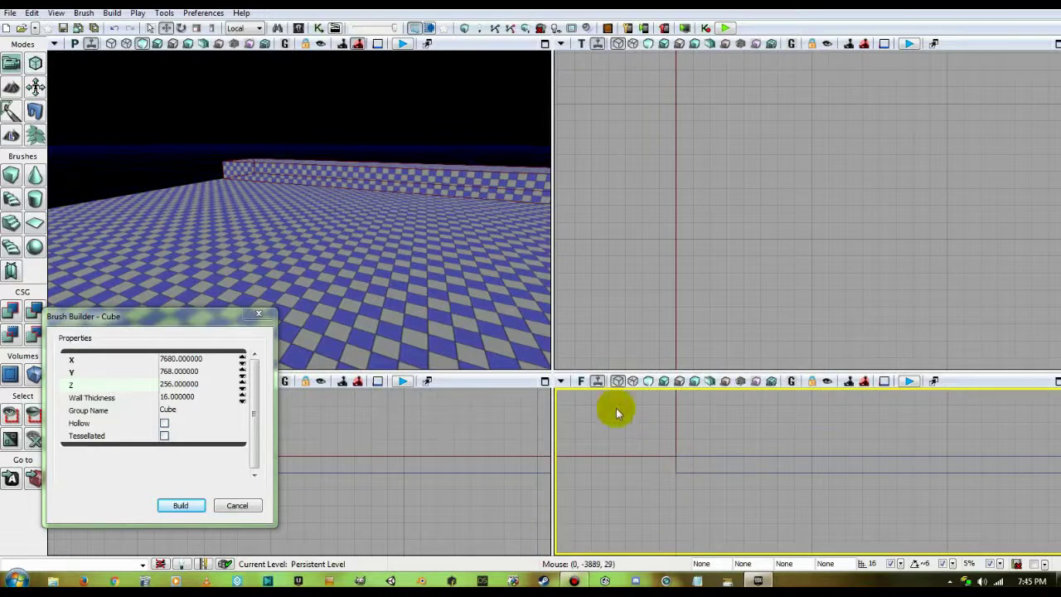
pyautogui.click(649, 381)
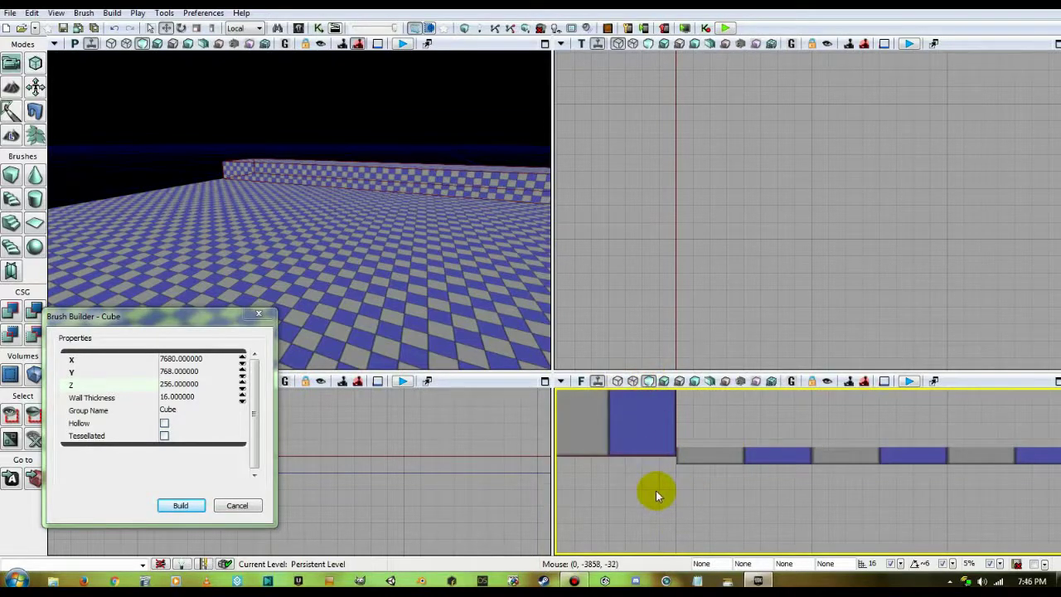
pyautogui.scroll(-1, 655, 491)
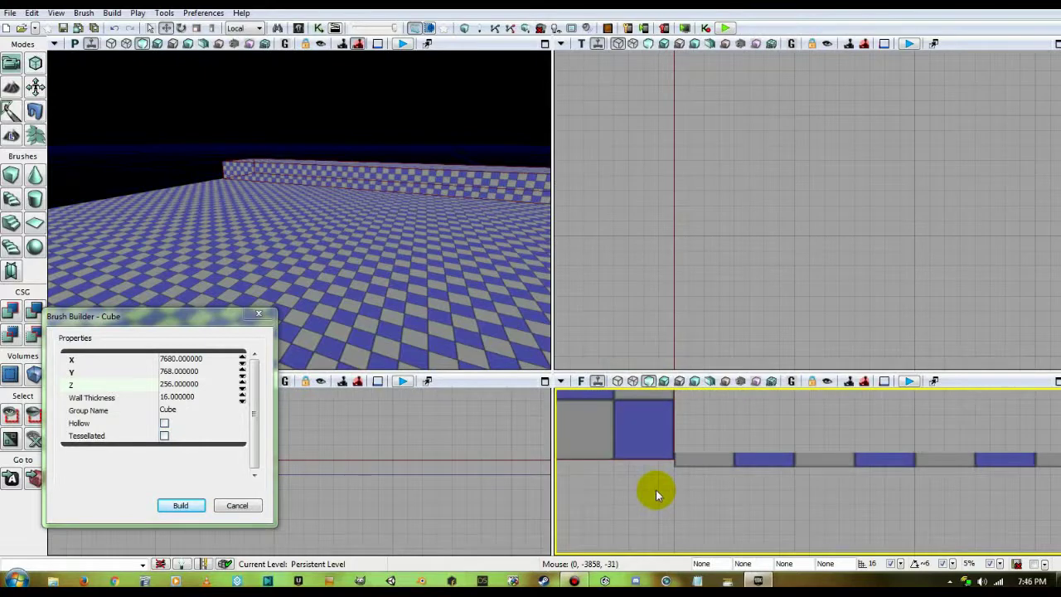
pyautogui.scroll(1, 655, 493)
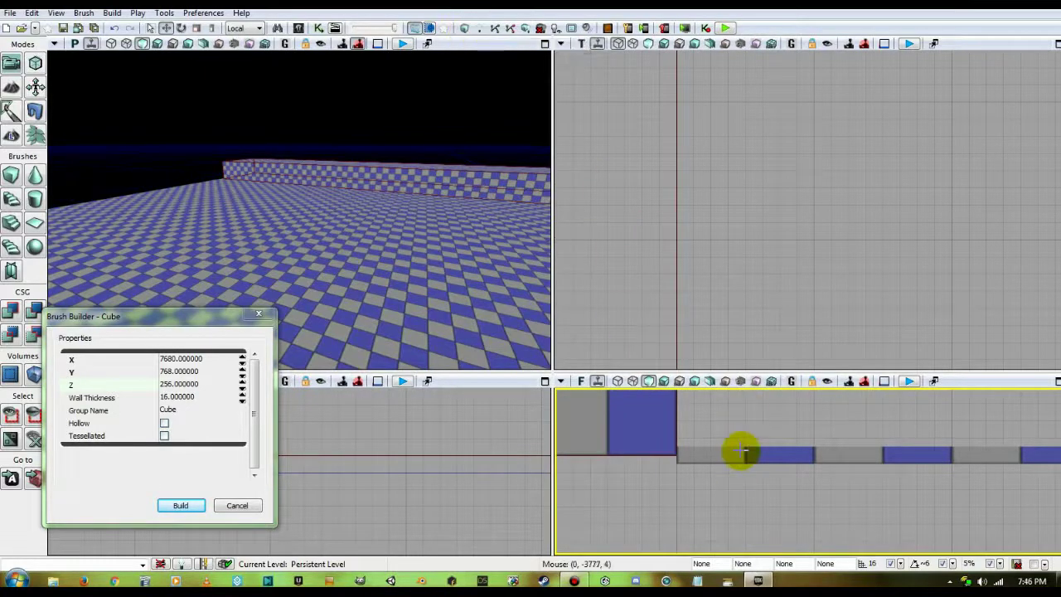
# - Rebuild the level geometry to update the lowered floor and close the Map Check report
pyautogui.click(465, 29)
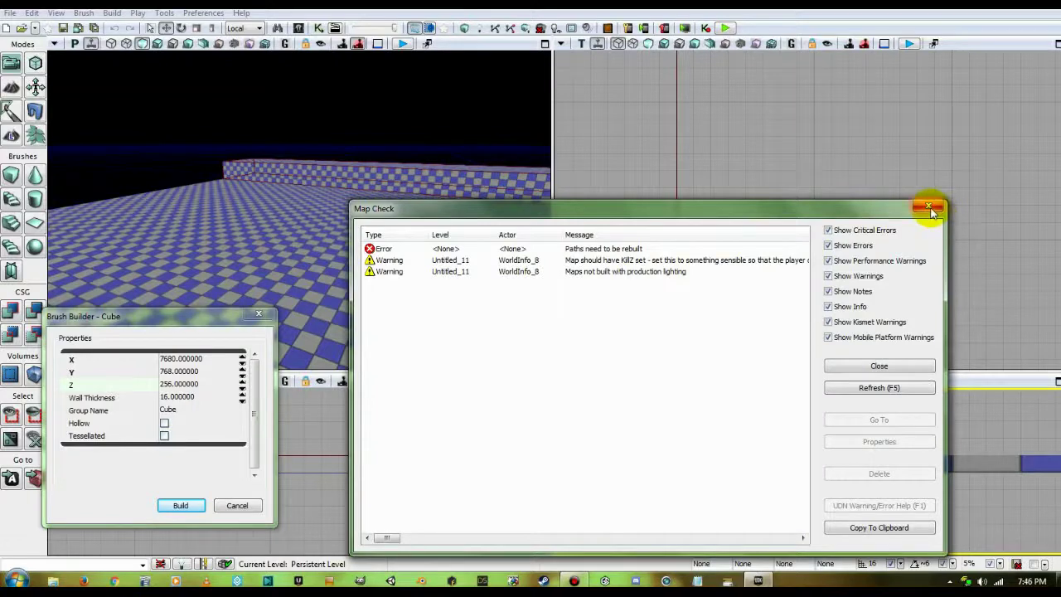
pyautogui.click(929, 208)
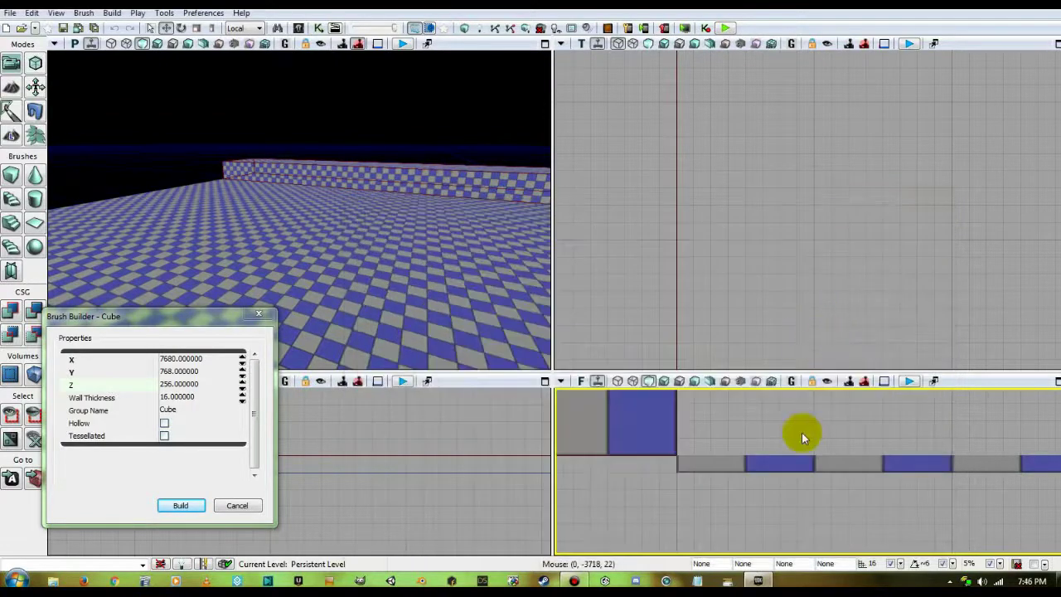
pyautogui.moveTo(774, 422); pyautogui.dragTo(735, 464)
pyautogui.scroll(-2, 745, 434)
pyautogui.scroll(-1, 745, 433)
pyautogui.scroll(-3, 735, 430)
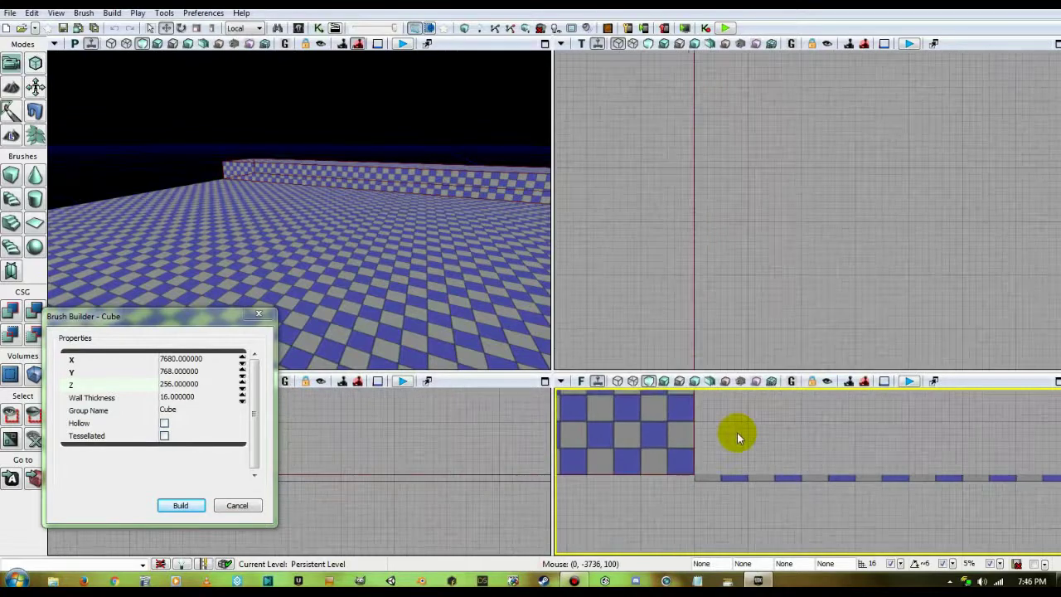
pyautogui.scroll(-1, 737, 432)
# - Move the builder brush about 8512 units along positive Y to the opposite side of the floor
pyautogui.click(704, 297)
pyautogui.scroll(-2, 705, 298)
pyautogui.scroll(-4, 791, 264)
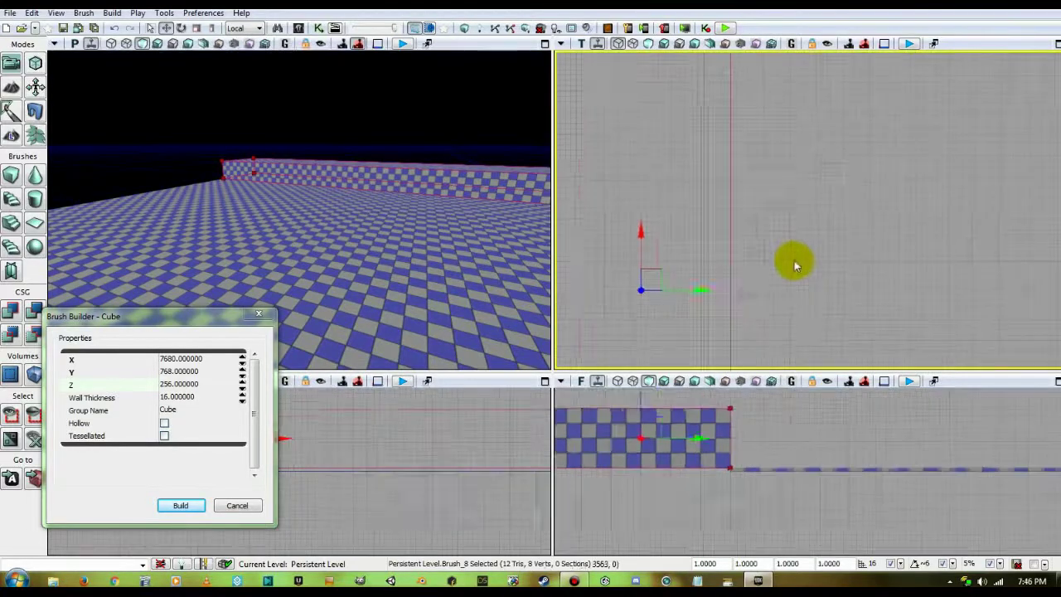
pyautogui.moveTo(872, 296); pyautogui.dragTo(760, 244)
pyautogui.scroll(-3, 776, 255)
pyautogui.moveTo(713, 221); pyautogui.dragTo(1000, 238)
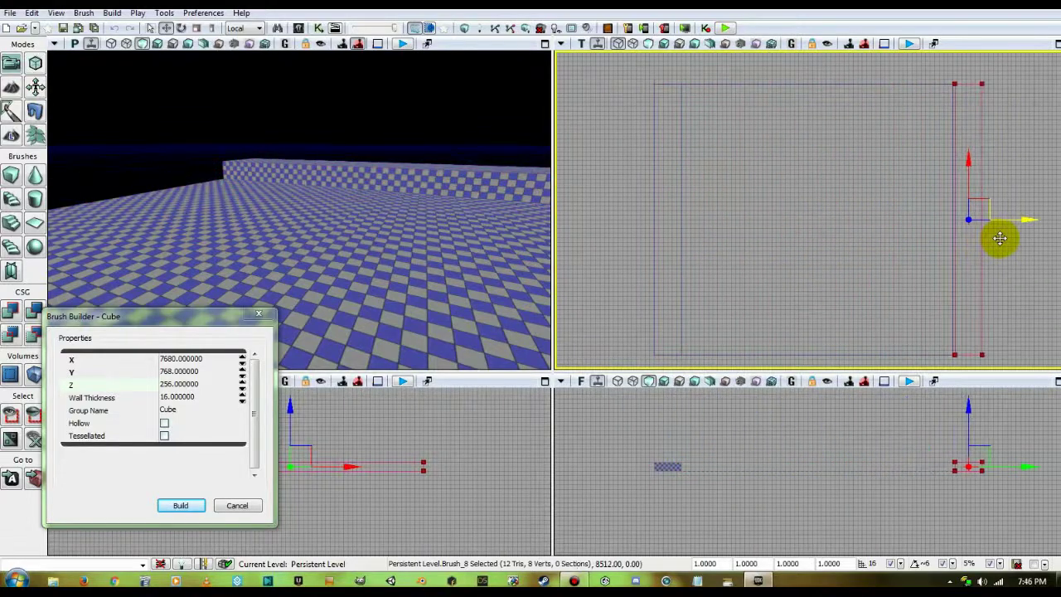
# - Nudge the builder brush back along Y until it sits flush against the floor's far edge
pyautogui.moveTo(887, 232); pyautogui.dragTo(692, 234)
pyautogui.scroll(6, 694, 241)
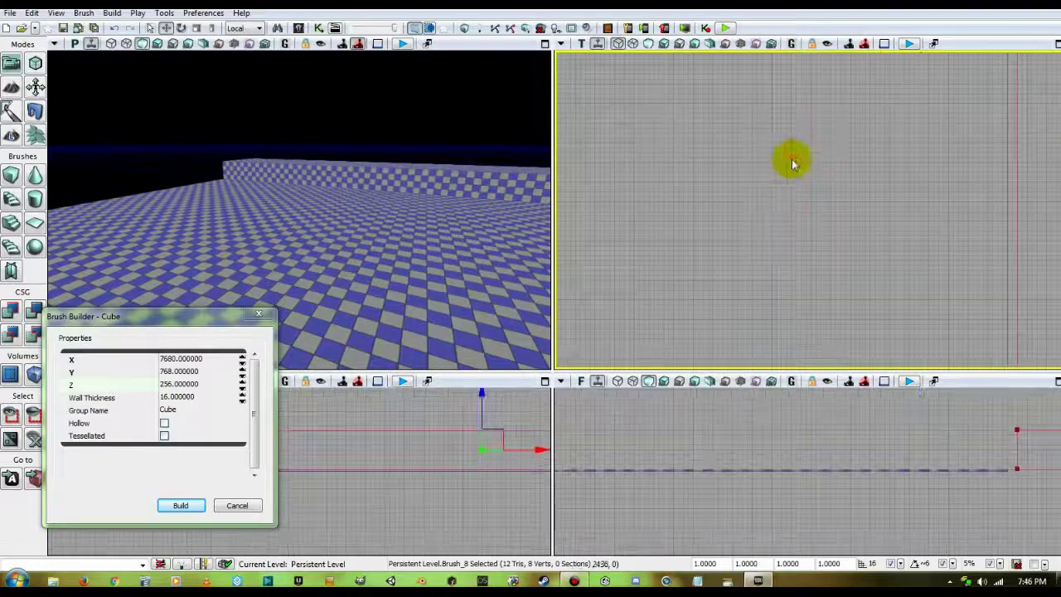
pyautogui.moveTo(793, 163); pyautogui.dragTo(713, 259)
pyautogui.moveTo(810, 124); pyautogui.dragTo(721, 230)
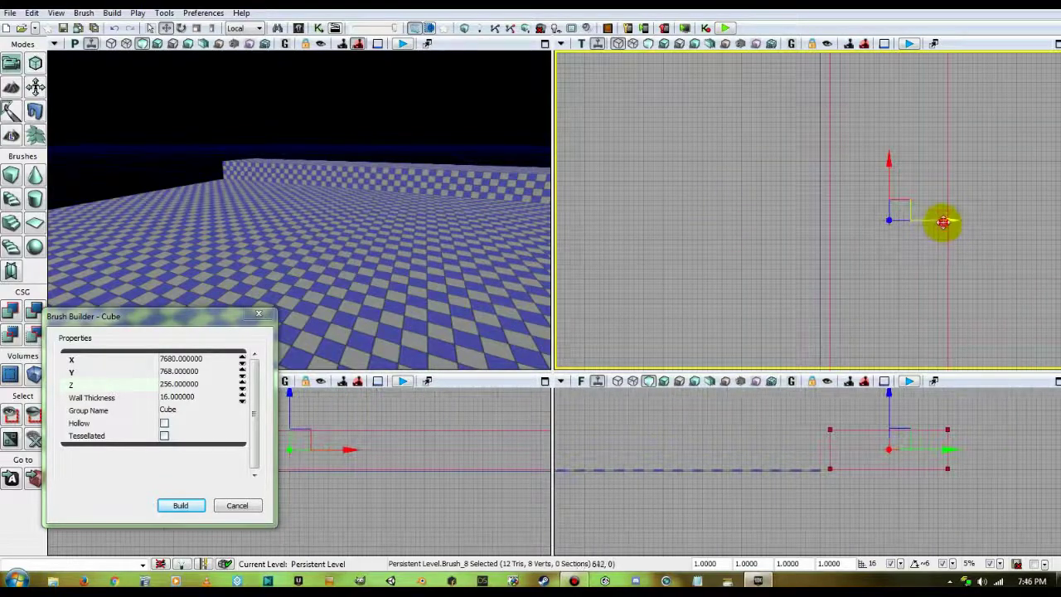
pyautogui.moveTo(943, 221); pyautogui.dragTo(931, 222)
# - Return the front view to wireframe and add the second raised block to the level with CSG Add
pyautogui.moveTo(801, 493)
pyautogui.mouseDown()
pyautogui.moveTo(961, 499)
pyautogui.moveTo(878, 504)
pyautogui.moveTo(708, 423)
pyautogui.moveTo(754, 434)
pyautogui.moveTo(715, 443)
pyautogui.mouseUp()
pyautogui.click(622, 386)
pyautogui.moveTo(350, 238); pyautogui.dragTo(506, 237)
pyautogui.click(11, 310)
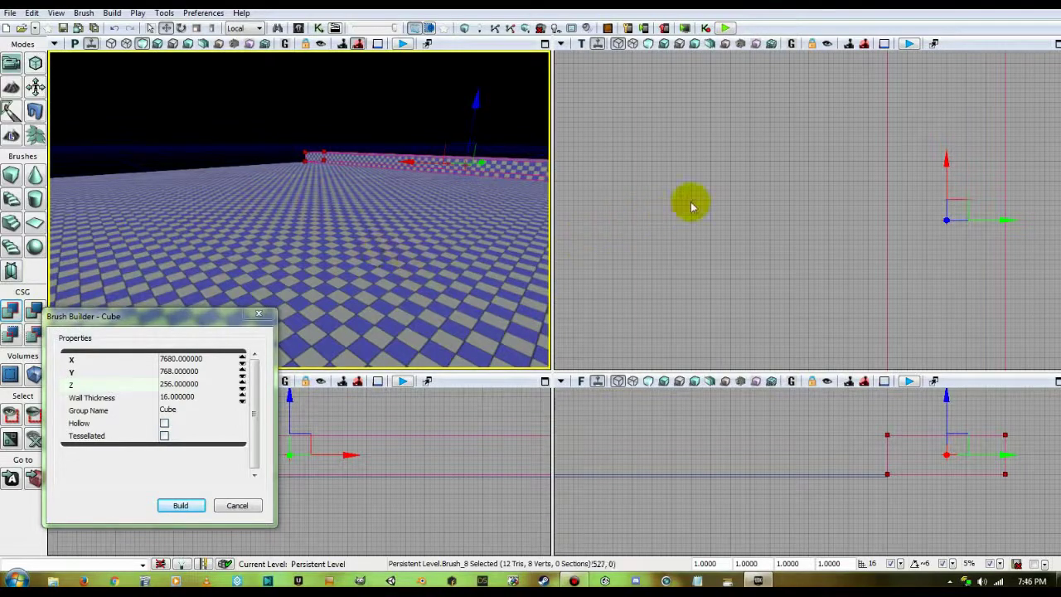
# - Reorient the cube builder brush by setting its Y dimension to 7680 and its X dimension to 768
pyautogui.moveTo(703, 173); pyautogui.dragTo(777, 217)
pyautogui.scroll(-10, 748, 211)
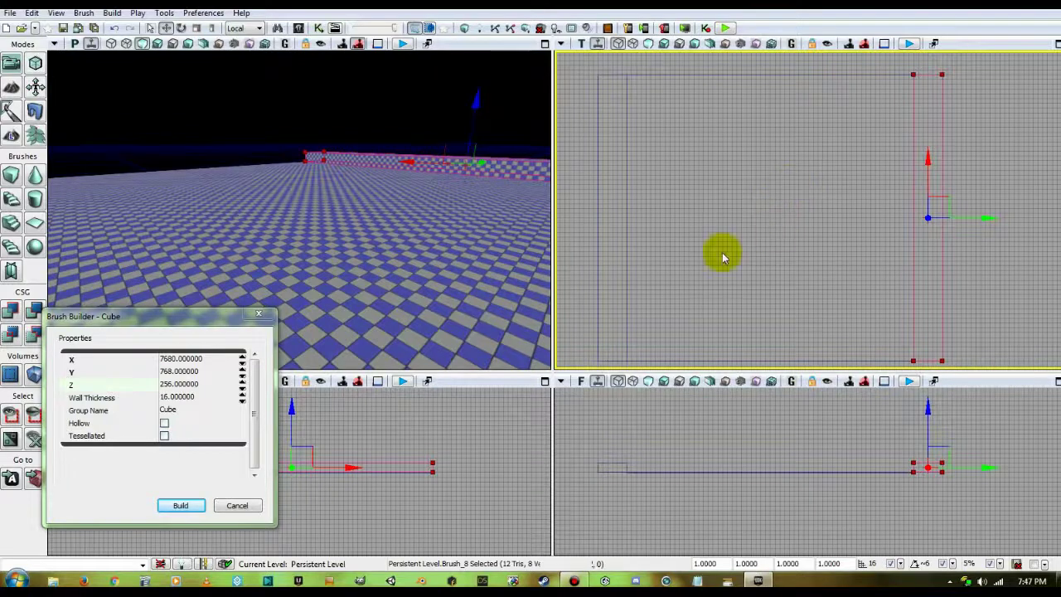
pyautogui.click(199, 371)
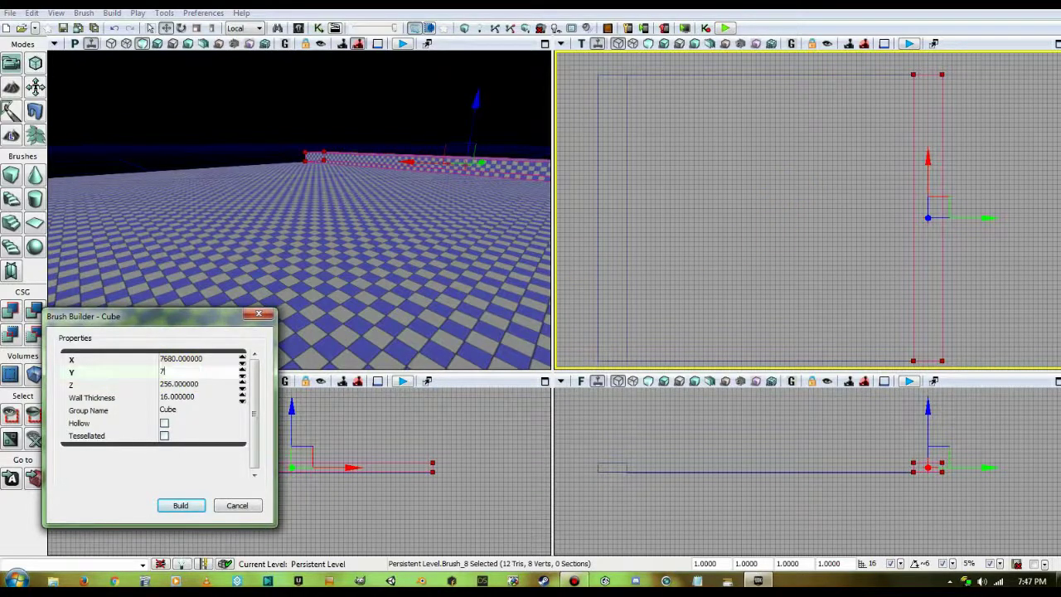
pyautogui.write('7680')
pyautogui.click(199, 370)
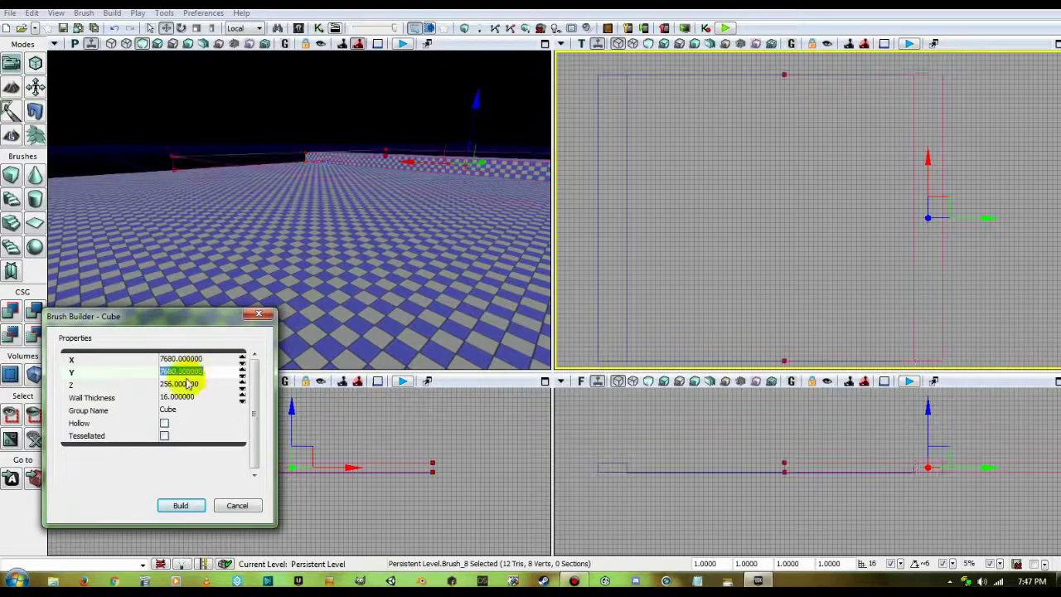
pyautogui.click(201, 360)
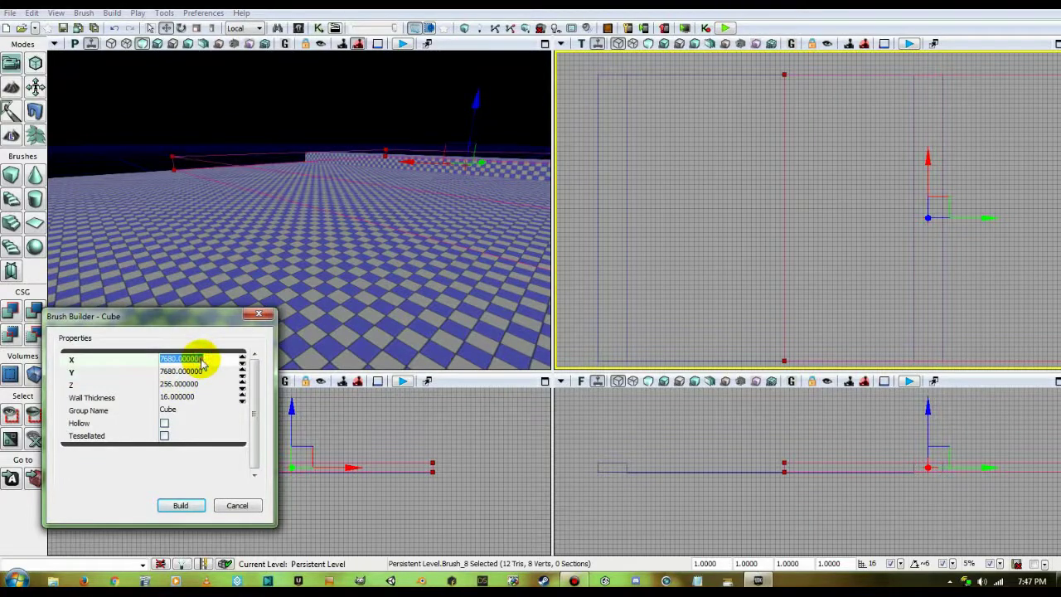
pyautogui.write('768')
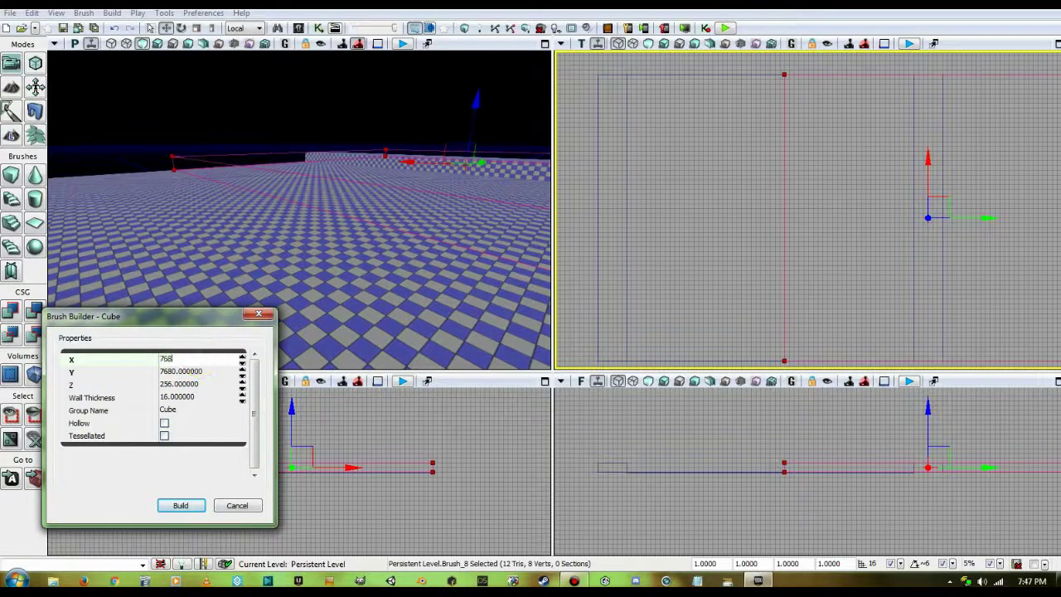
pyautogui.press('Return')
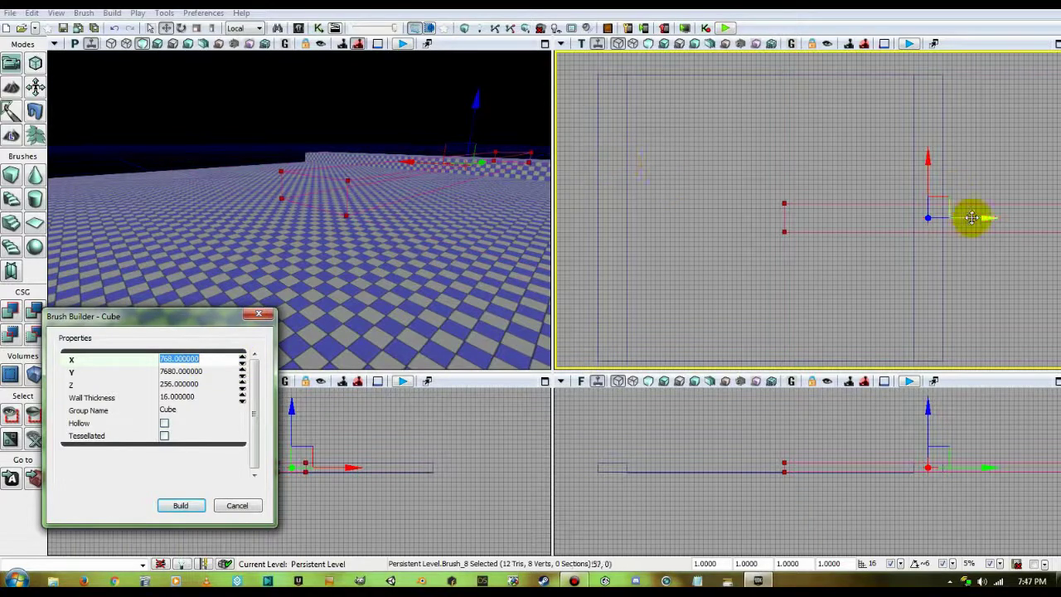
# - Move the builder brush along negative Y between the two side blocks, and along positive X to the floor's end
pyautogui.moveTo(983, 220); pyautogui.dragTo(837, 209)
pyautogui.moveTo(817, 277); pyautogui.dragTo(817, 345)
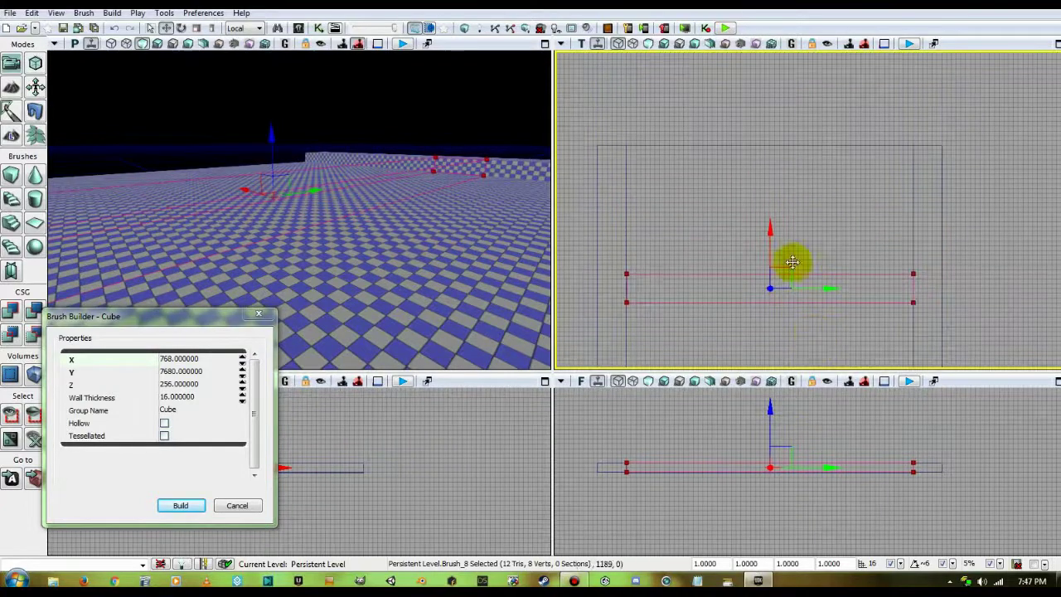
pyautogui.moveTo(766, 241)
pyautogui.mouseDown()
pyautogui.moveTo(757, 260)
pyautogui.moveTo(784, 122)
pyautogui.moveTo(749, 184)
pyautogui.moveTo(914, 260)
pyautogui.moveTo(804, 260)
pyautogui.moveTo(855, 327)
pyautogui.moveTo(892, 298)
pyautogui.mouseUp()
# - Nudge the builder brush along X and Y until it sits flush with the floor's positive X edge and inner block lines
pyautogui.scroll(6, 787, 218)
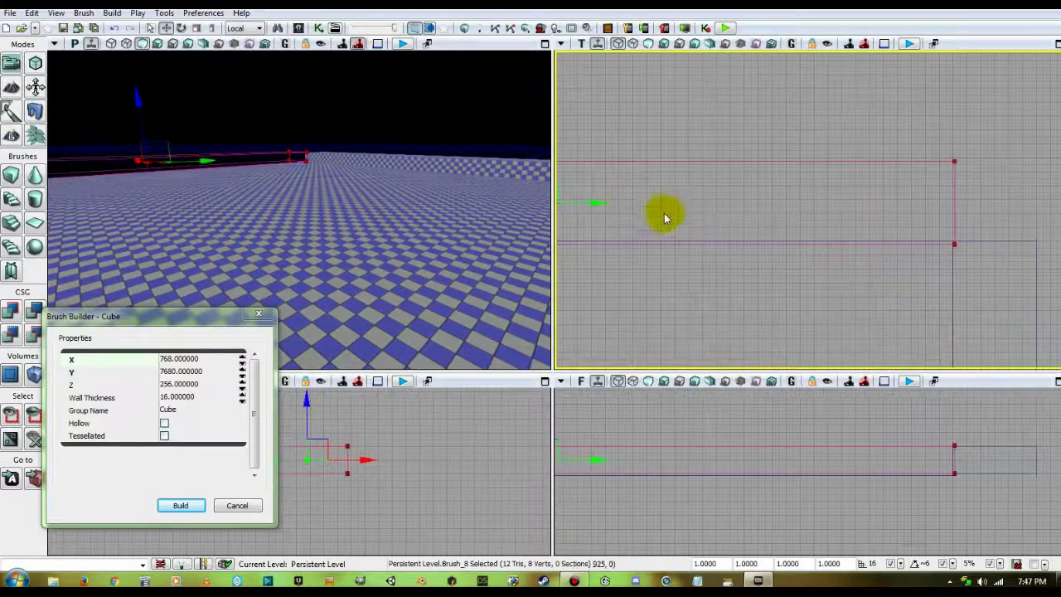
pyautogui.moveTo(744, 215); pyautogui.dragTo(757, 212)
pyautogui.moveTo(645, 176); pyautogui.dragTo(577, 168)
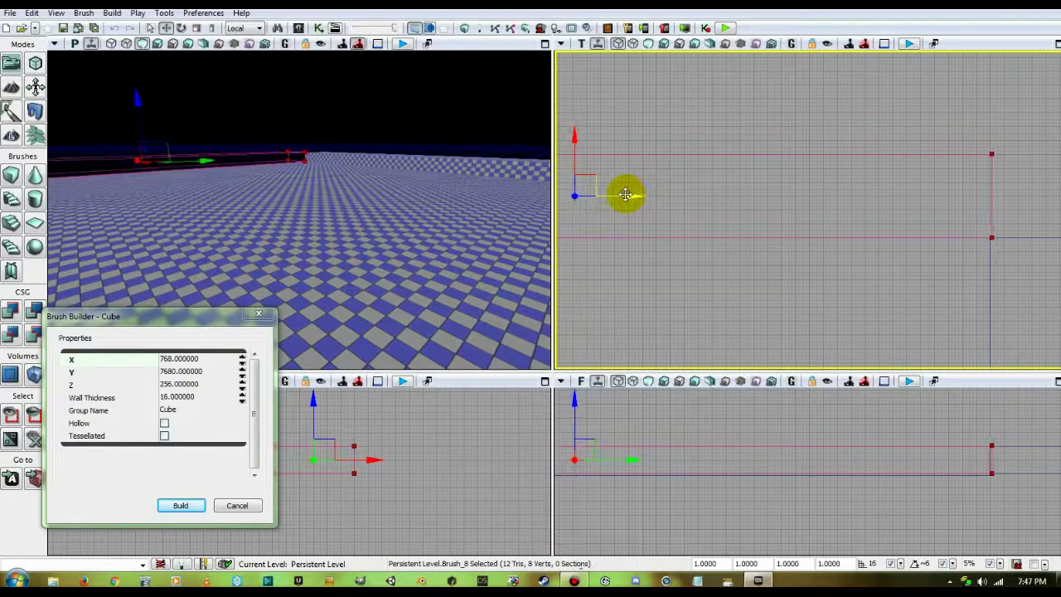
# - Add the third raised block to the level at the floor's positive X edge with CSG Add
pyautogui.moveTo(720, 313)
pyautogui.mouseDown(button='right')
pyautogui.moveTo(881, 272)
pyautogui.moveTo(817, 268)
pyautogui.moveTo(800, 237)
pyautogui.mouseUp(button='right')
pyautogui.scroll(-2, 873, 267)
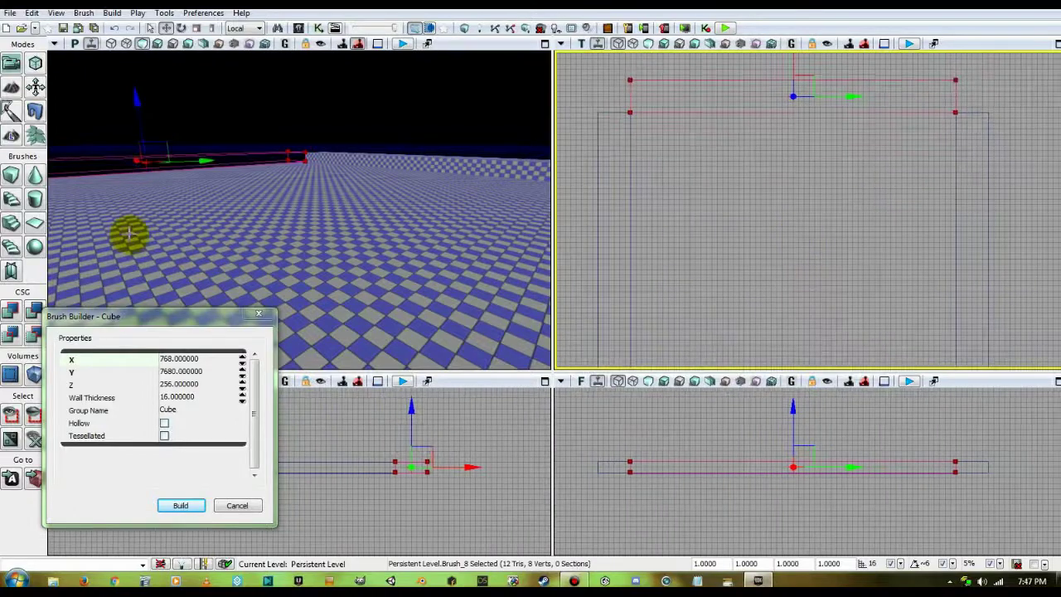
pyautogui.click(12, 311)
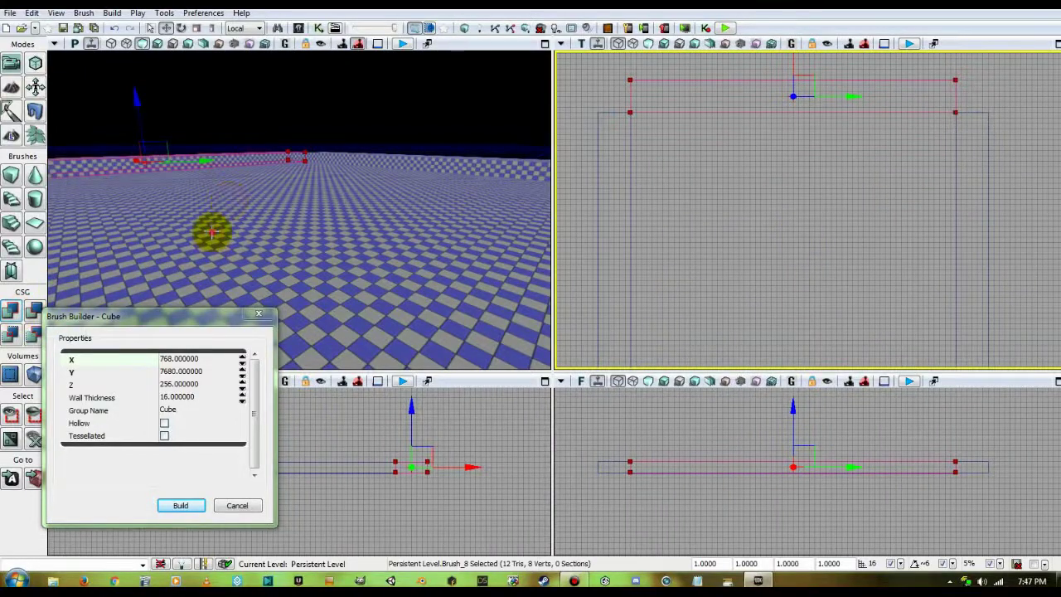
pyautogui.moveTo(211, 234); pyautogui.dragTo(244, 237)
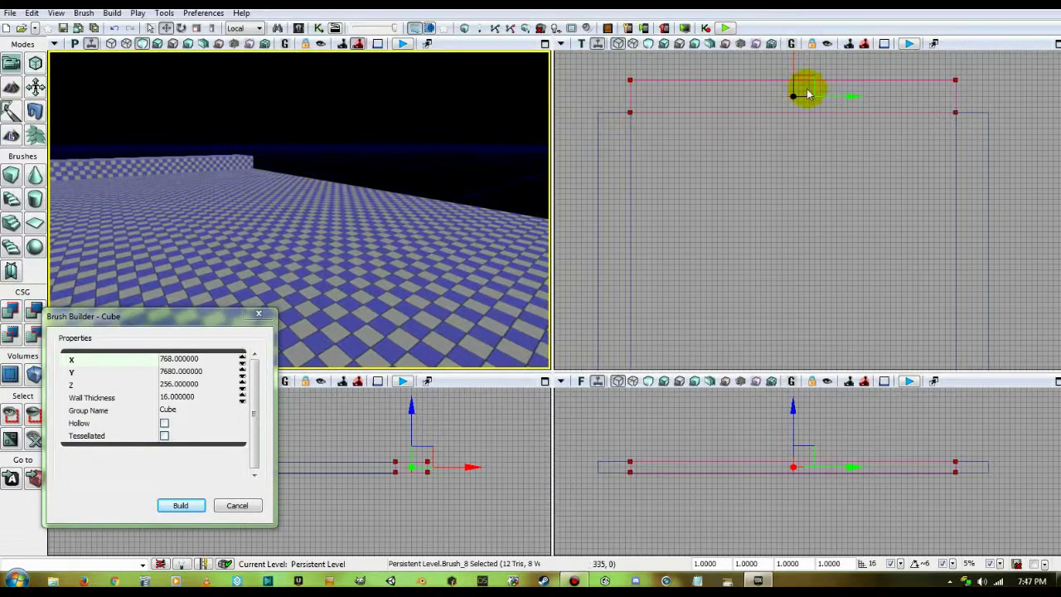
# - Set the cube builder brush's Y dimension to 768 and move it along negative Y to the empty corner beside the third block
pyautogui.moveTo(808, 93)
pyautogui.mouseDown()
pyautogui.moveTo(765, 141)
pyautogui.moveTo(781, 197)
pyautogui.moveTo(580, 301)
pyautogui.mouseUp()
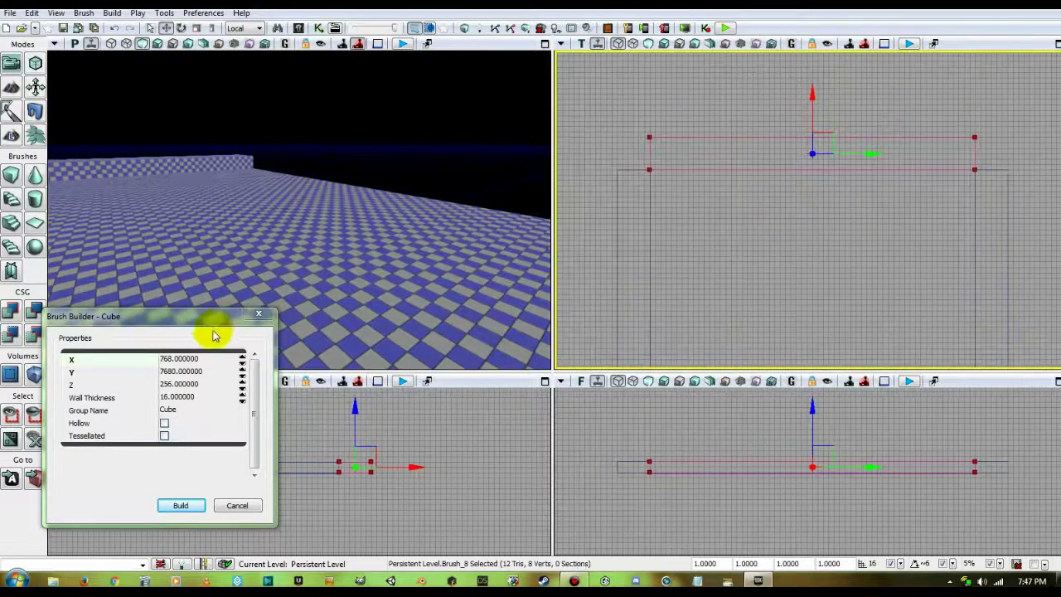
pyautogui.click(198, 375)
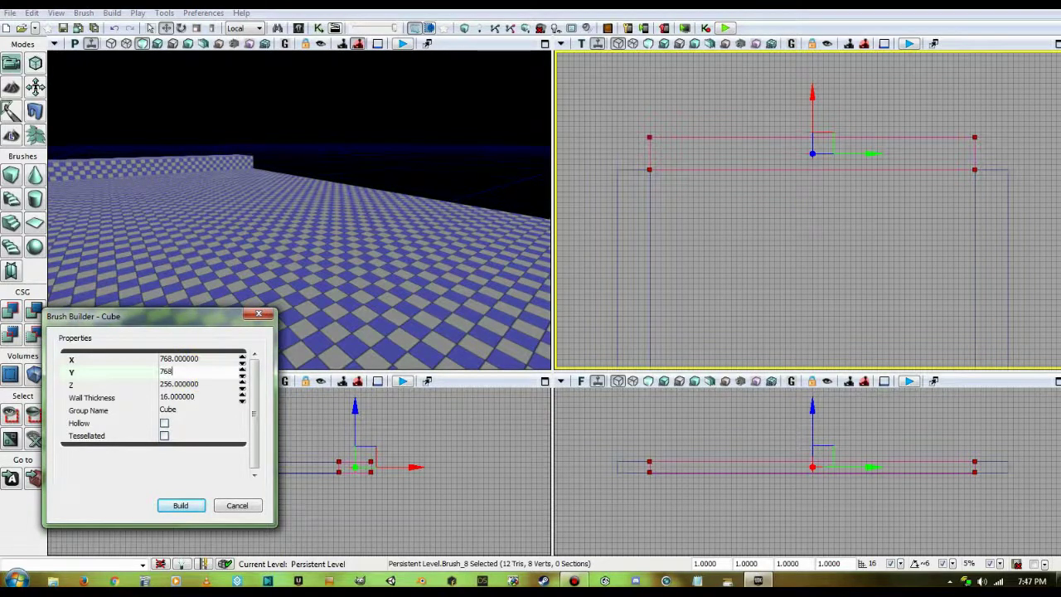
pyautogui.write('768')
pyautogui.click(199, 378)
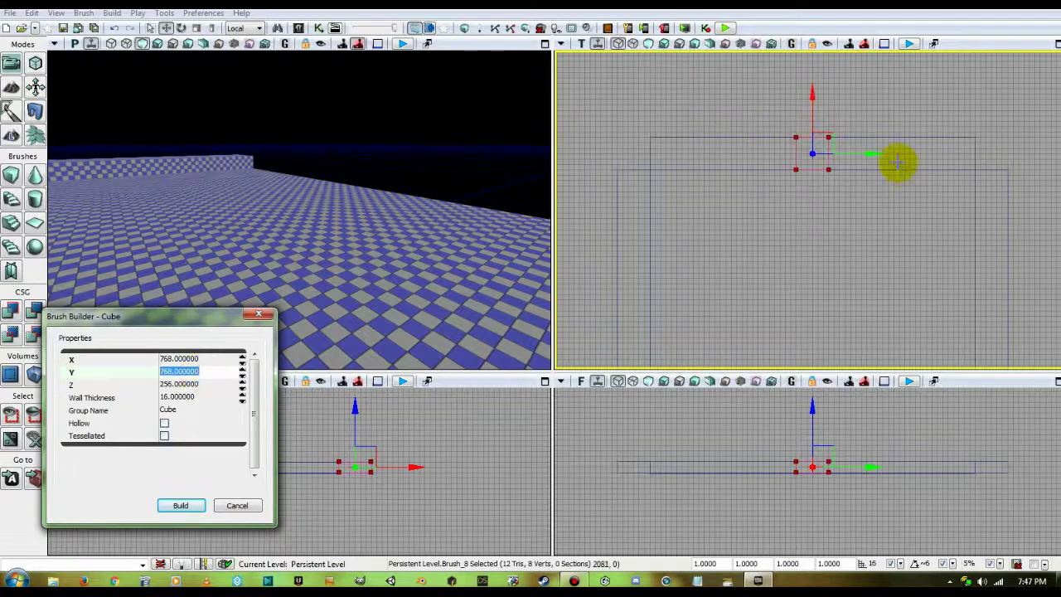
pyautogui.moveTo(875, 159)
pyautogui.mouseDown()
pyautogui.moveTo(696, 155)
pyautogui.moveTo(709, 141)
pyautogui.mouseUp()
# - Duplicate the third raised block along X and align the moved block flush with the floor's negative X edge
pyautogui.click(711, 138)
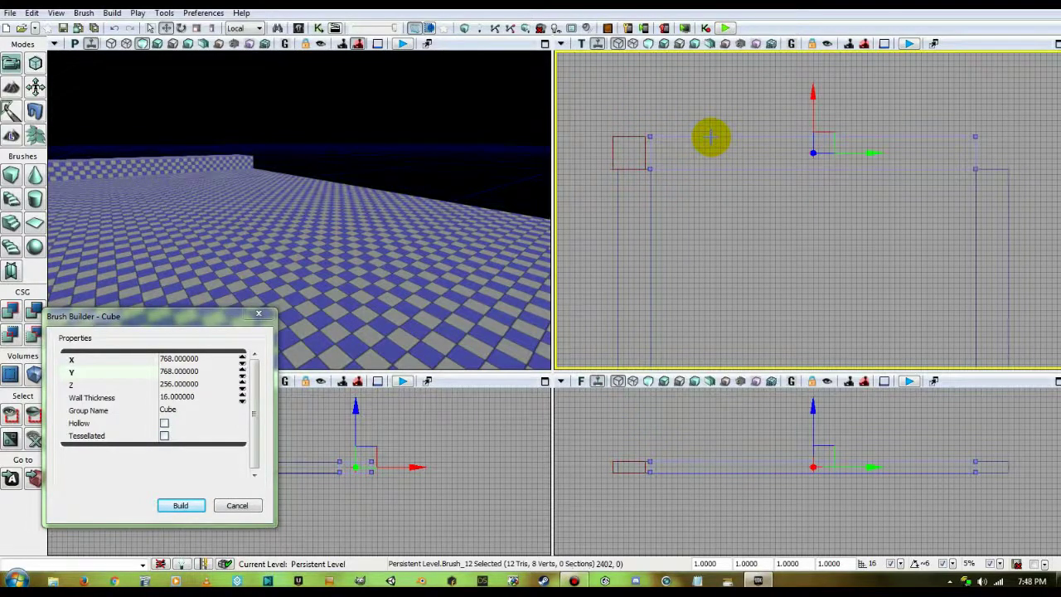
pyautogui.moveTo(813, 92)
pyautogui.mouseDown()
pyautogui.moveTo(812, 244)
pyautogui.moveTo(857, 177)
pyautogui.moveTo(857, 131)
pyautogui.moveTo(812, 157)
pyautogui.moveTo(812, 240)
pyautogui.mouseUp()
pyautogui.moveTo(877, 226)
pyautogui.mouseDown()
pyautogui.moveTo(860, 135)
pyautogui.moveTo(802, 141)
pyautogui.moveTo(796, 228)
pyautogui.mouseUp()
pyautogui.scroll(5, 713, 282)
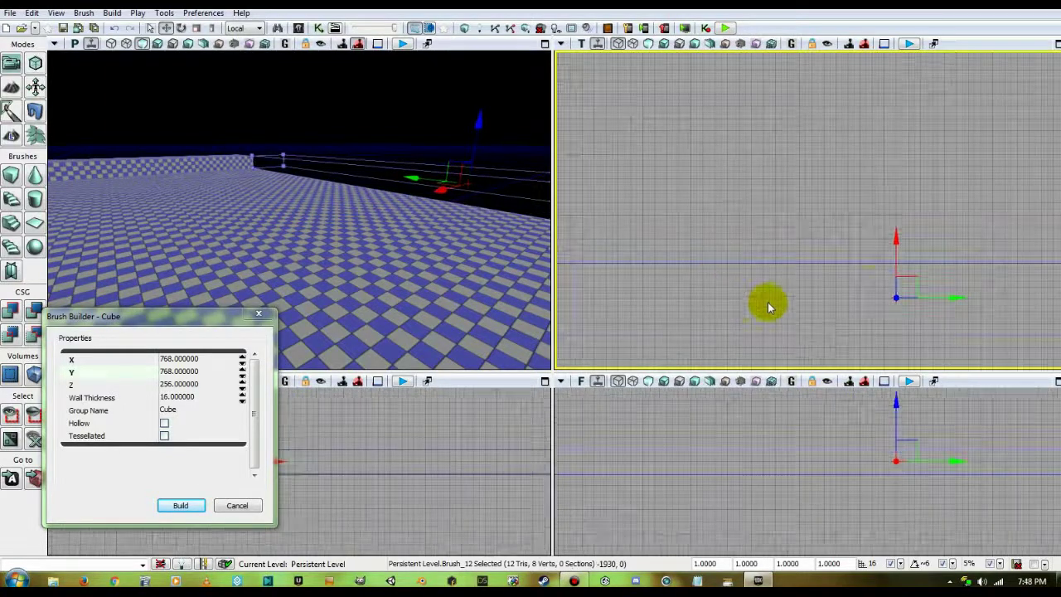
pyautogui.moveTo(894, 239)
pyautogui.mouseDown()
pyautogui.moveTo(845, 218)
pyautogui.moveTo(895, 237)
pyautogui.moveTo(845, 218)
pyautogui.moveTo(821, 191)
pyautogui.moveTo(834, 173)
pyautogui.moveTo(818, 169)
pyautogui.mouseUp()
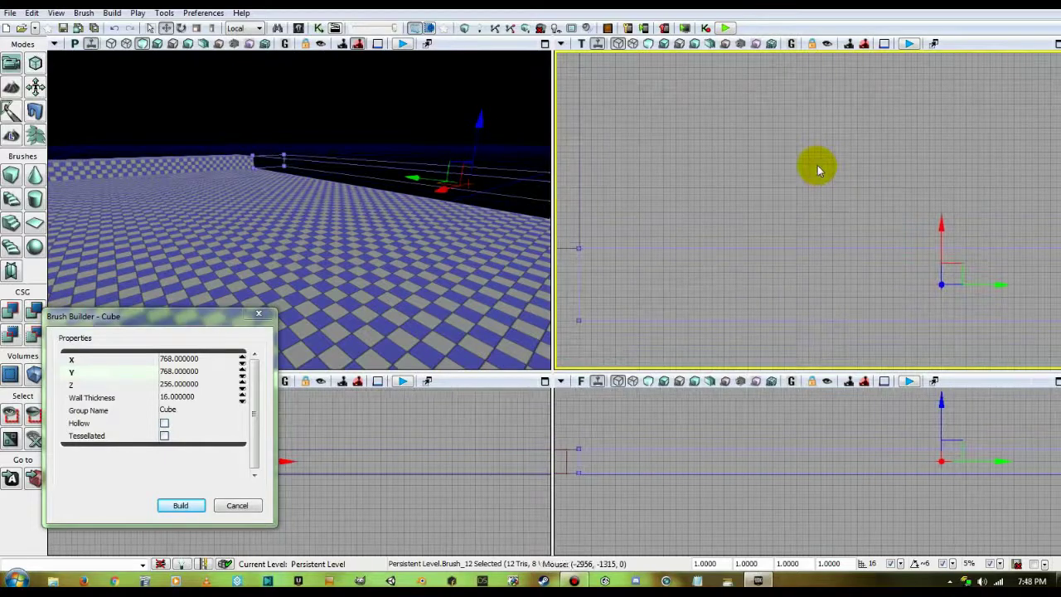
# - Rebuild the level geometry, close the Map Check report and view the new wall in perspective
pyautogui.click(466, 31)
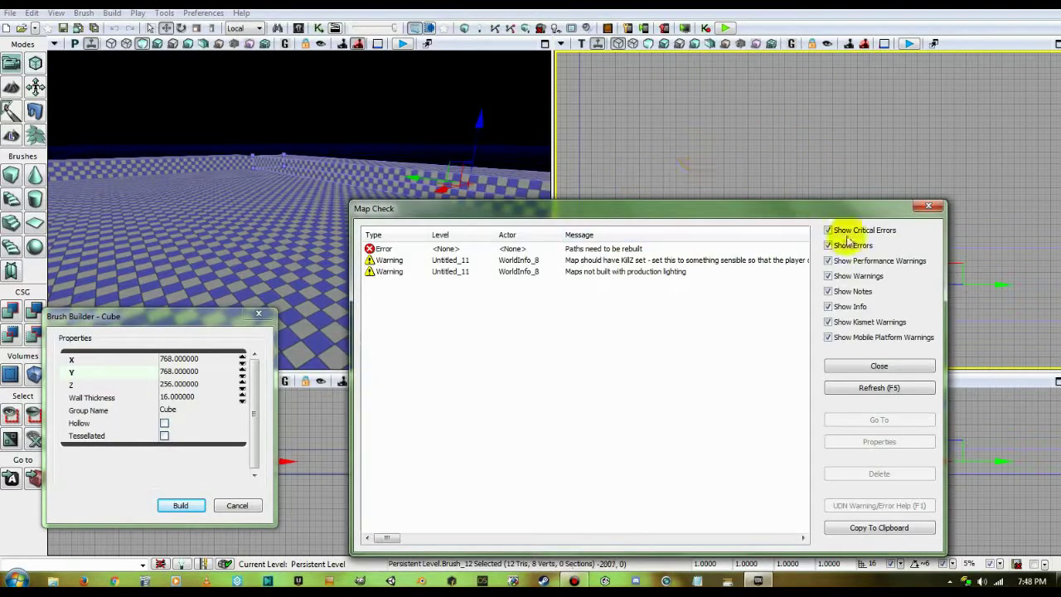
pyautogui.click(930, 207)
pyautogui.moveTo(422, 273); pyautogui.dragTo(451, 174)
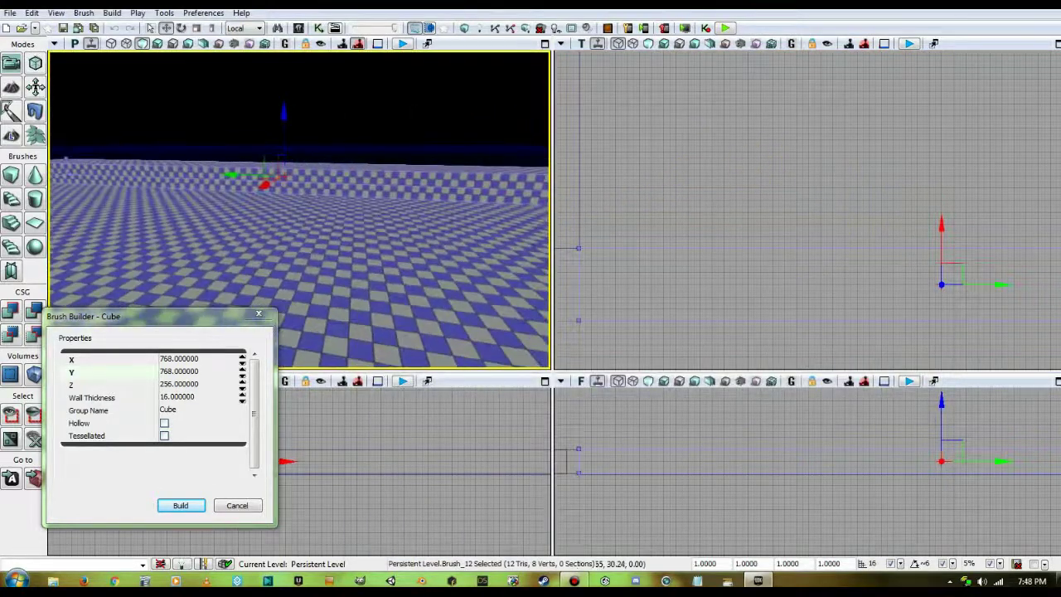
# - Nudge the 768-unit builder brush along Y into the corner between the adjoining blocks and add it with CSG Add
pyautogui.click(647, 187)
pyautogui.moveTo(647, 187); pyautogui.dragTo(748, 166)
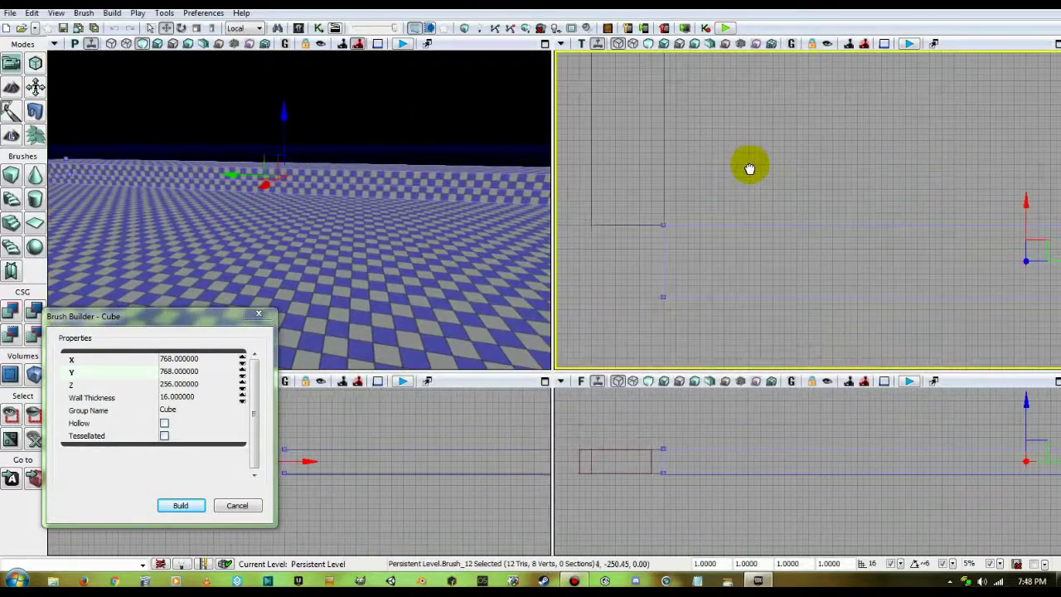
pyautogui.moveTo(778, 112); pyautogui.dragTo(746, 232)
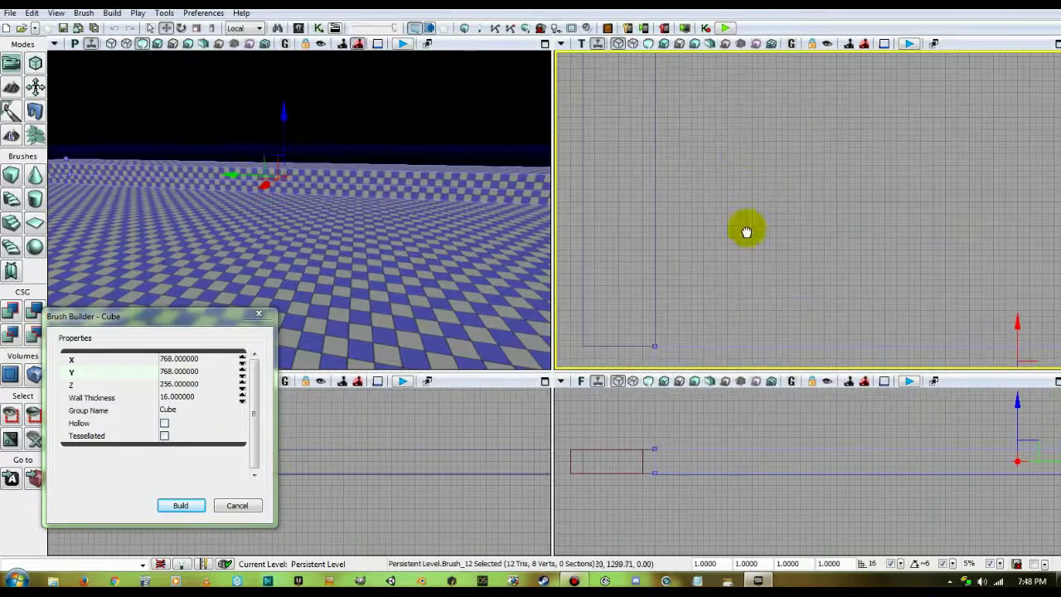
pyautogui.moveTo(735, 147); pyautogui.dragTo(732, 290)
pyautogui.moveTo(735, 121)
pyautogui.mouseDown()
pyautogui.moveTo(760, 236)
pyautogui.moveTo(720, 227)
pyautogui.mouseUp()
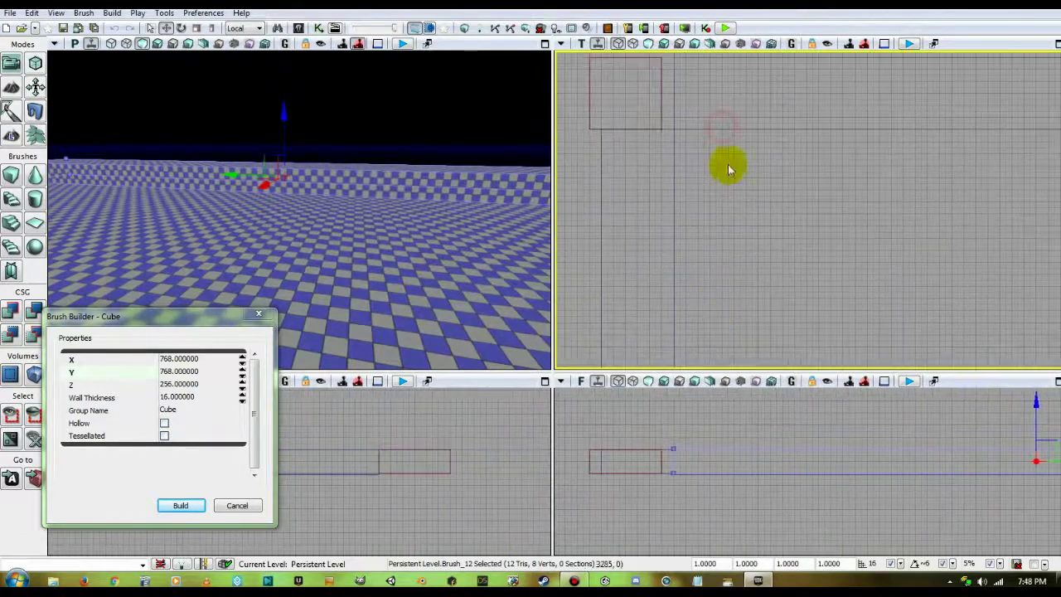
pyautogui.moveTo(721, 175); pyautogui.dragTo(735, 244)
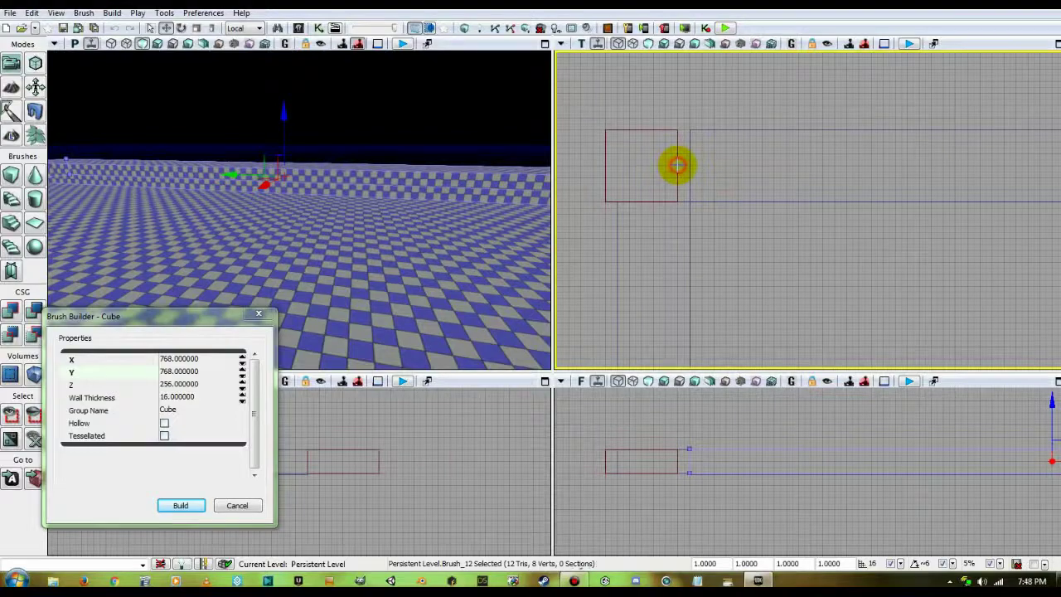
pyautogui.click(678, 165)
pyautogui.moveTo(697, 168); pyautogui.dragTo(706, 165)
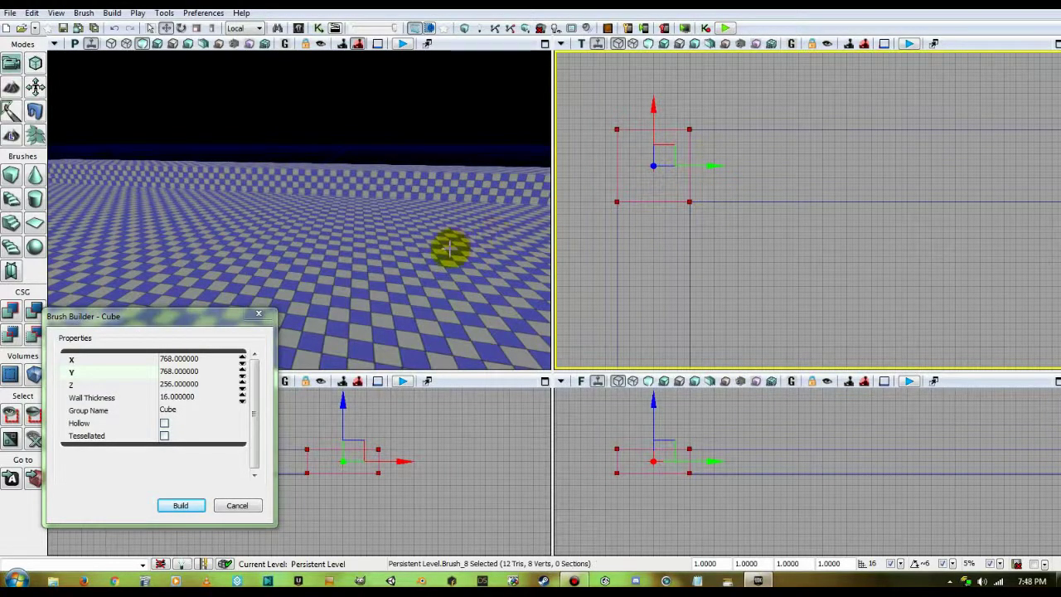
pyautogui.moveTo(450, 249)
pyautogui.mouseDown()
pyautogui.moveTo(352, 236)
pyautogui.moveTo(315, 203)
pyautogui.moveTo(316, 174)
pyautogui.moveTo(344, 124)
pyautogui.moveTo(323, 100)
pyautogui.moveTo(448, 243)
pyautogui.mouseUp()
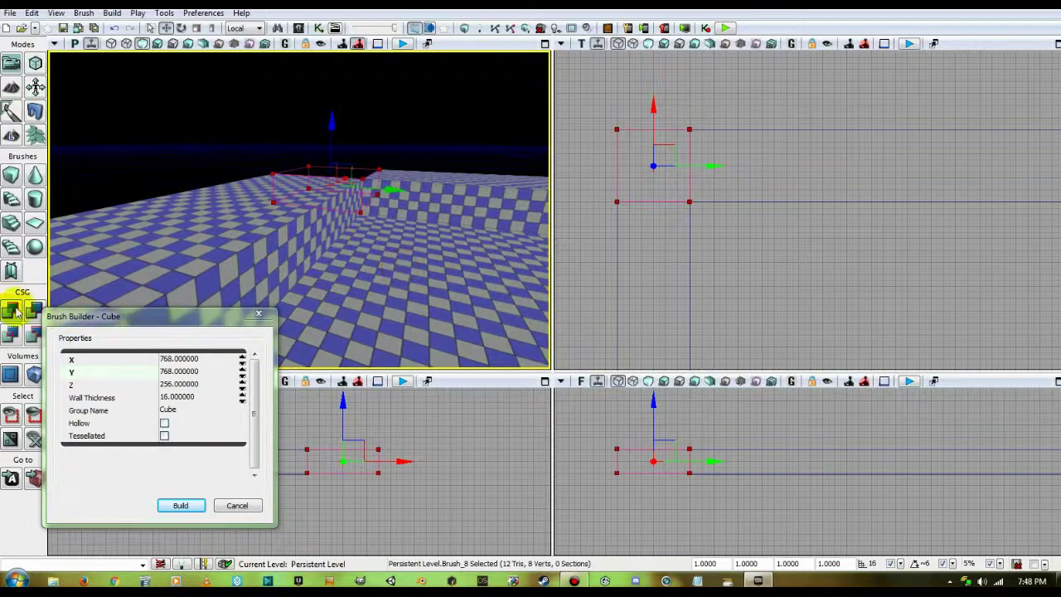
# - Set the cube builder brush's X and Y dimensions to 256 and move it about 992 units along negative Y, clear of the walls
pyautogui.click(222, 359)
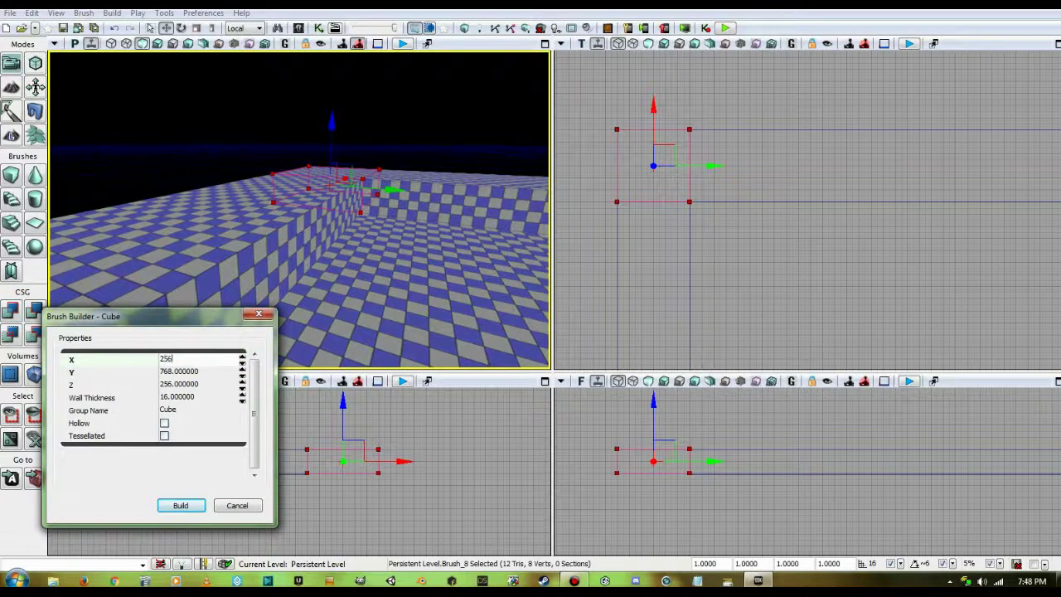
pyautogui.click(201, 372)
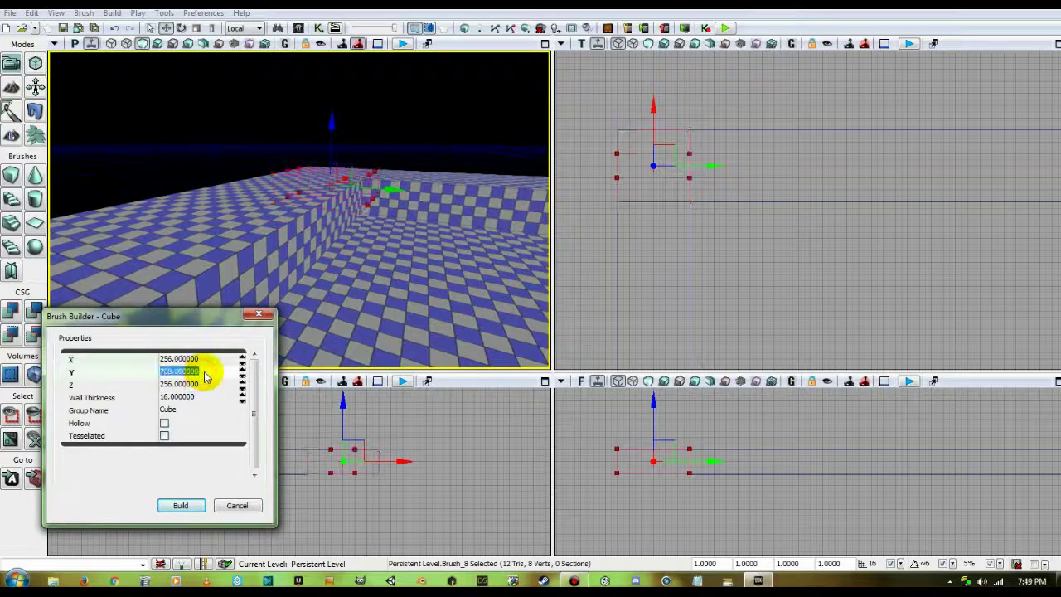
pyautogui.click(207, 374)
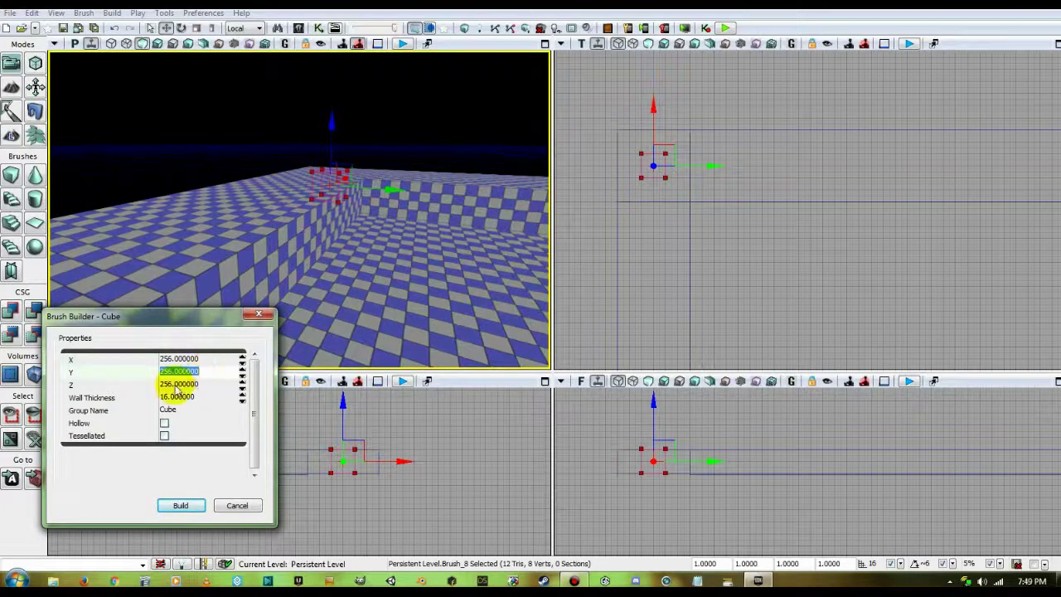
pyautogui.moveTo(713, 164)
pyautogui.mouseDown()
pyautogui.moveTo(630, 157)
pyautogui.moveTo(627, 168)
pyautogui.mouseUp()
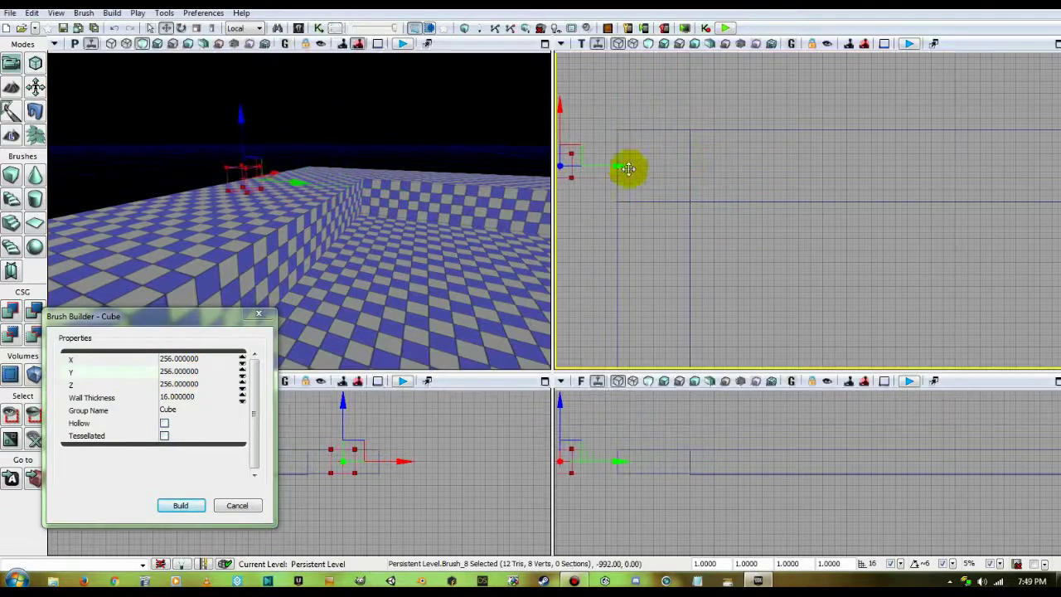
pyautogui.click(762, 246)
# - Duplicate the corner block along X and align the moved block with the empty corner at the floor's negative X end
pyautogui.click(648, 129)
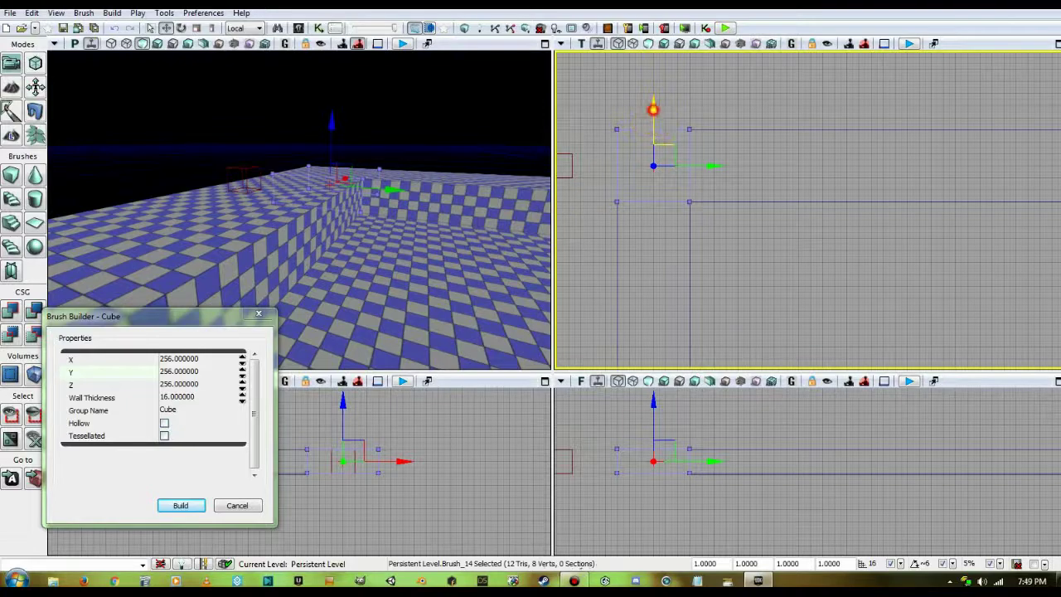
pyautogui.moveTo(653, 109)
pyautogui.mouseDown()
pyautogui.moveTo(656, 248)
pyautogui.moveTo(845, 268)
pyautogui.moveTo(879, 118)
pyautogui.moveTo(815, 279)
pyautogui.moveTo(692, 102)
pyautogui.moveTo(670, 190)
pyautogui.moveTo(770, 276)
pyautogui.moveTo(793, 146)
pyautogui.moveTo(654, 121)
pyautogui.moveTo(670, 243)
pyautogui.moveTo(813, 224)
pyautogui.moveTo(831, 289)
pyautogui.moveTo(843, 206)
pyautogui.moveTo(774, 215)
pyautogui.mouseUp()
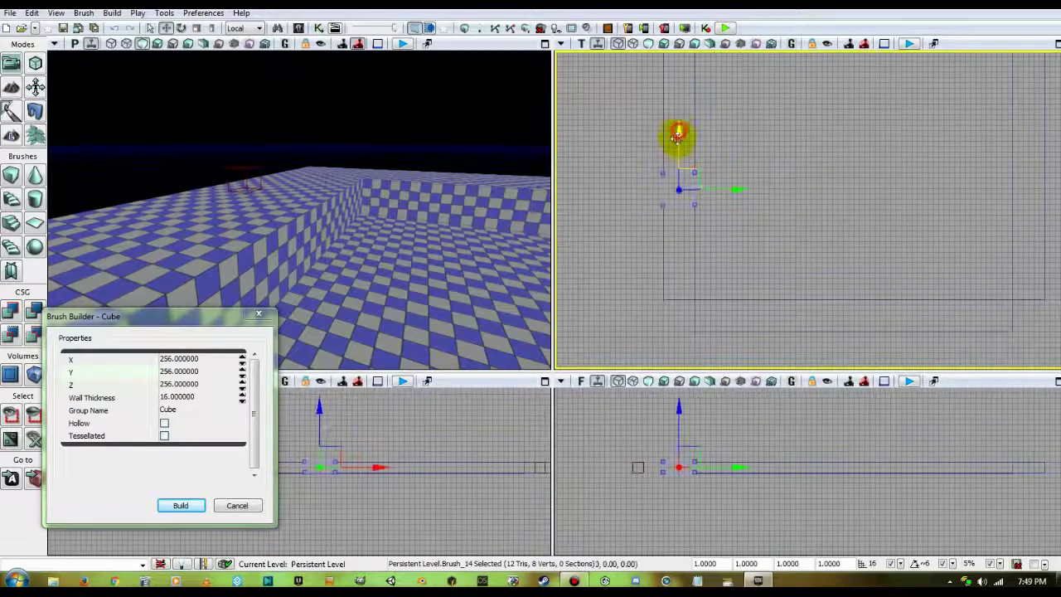
pyautogui.moveTo(677, 135); pyautogui.dragTo(674, 304)
pyautogui.scroll(4, 687, 303)
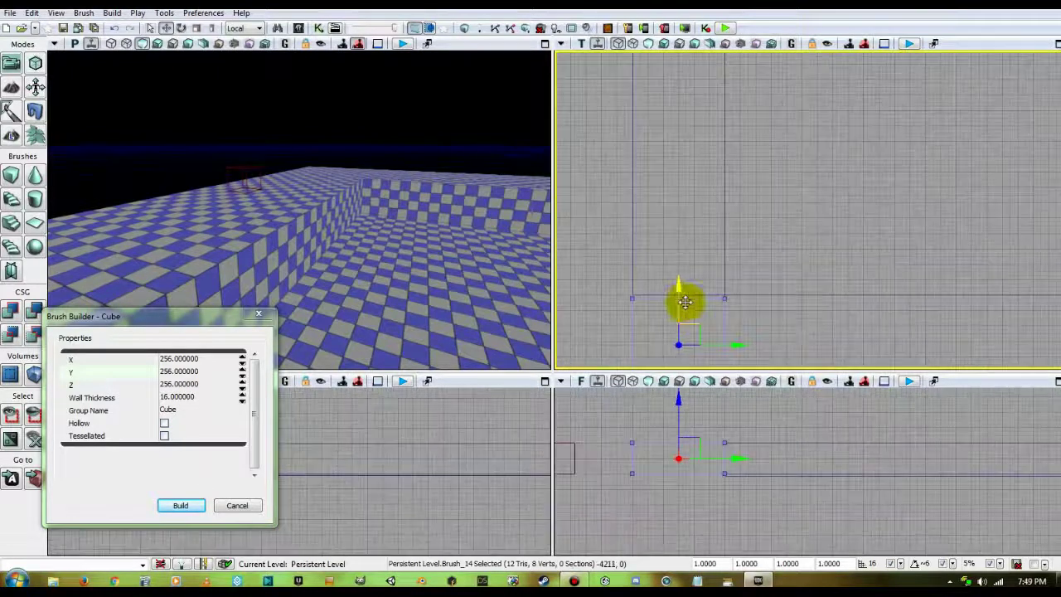
pyautogui.moveTo(798, 331); pyautogui.dragTo(822, 288)
pyautogui.click(705, 243)
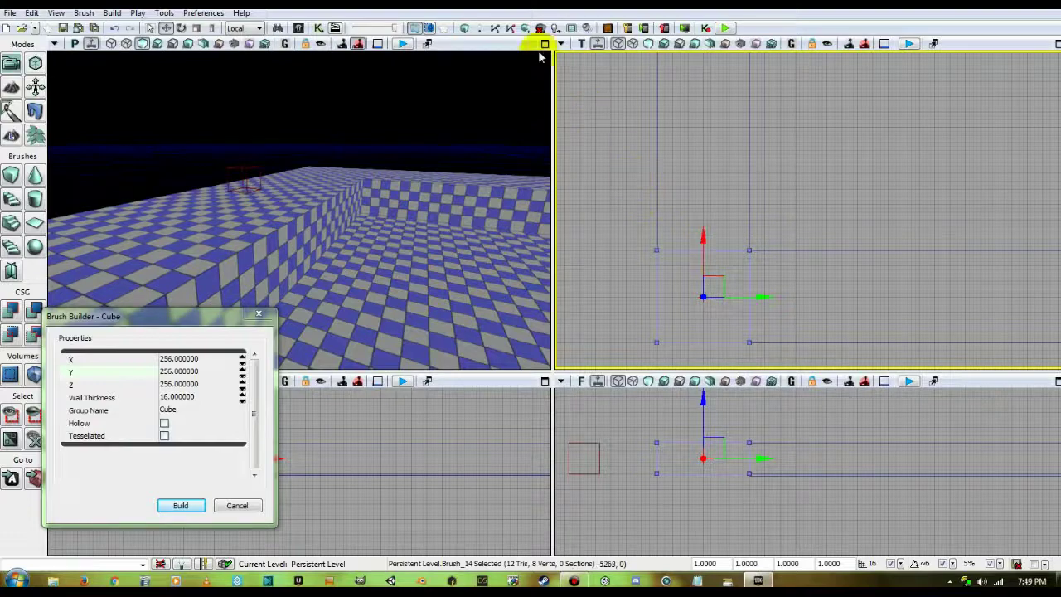
# - View the duplicated corner block in perspective, rebuild the geometry and dismiss the Map Check report
pyautogui.moveTo(415, 218); pyautogui.dragTo(433, 150)
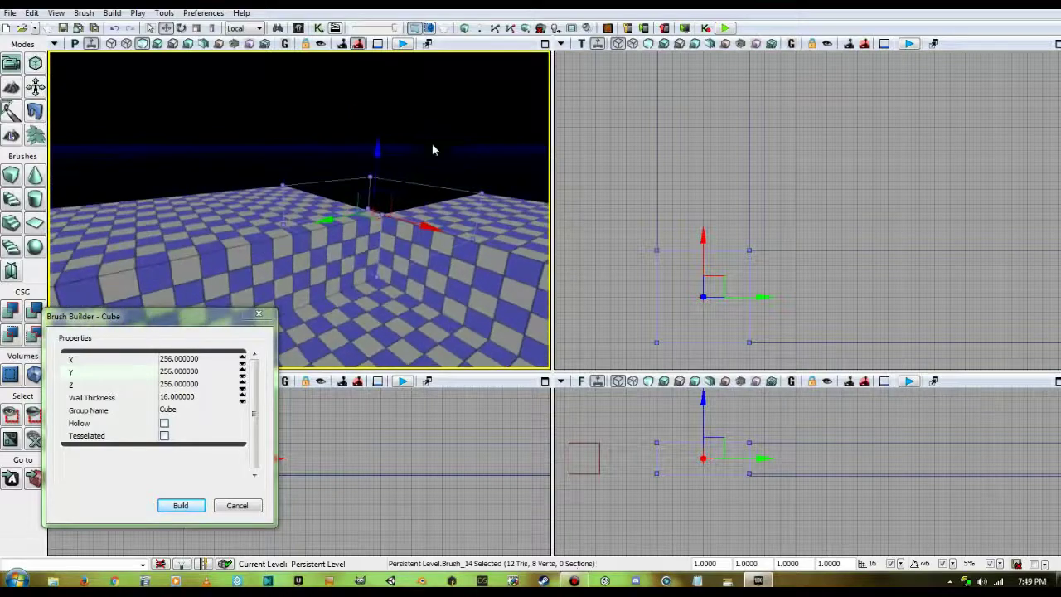
pyautogui.click(466, 30)
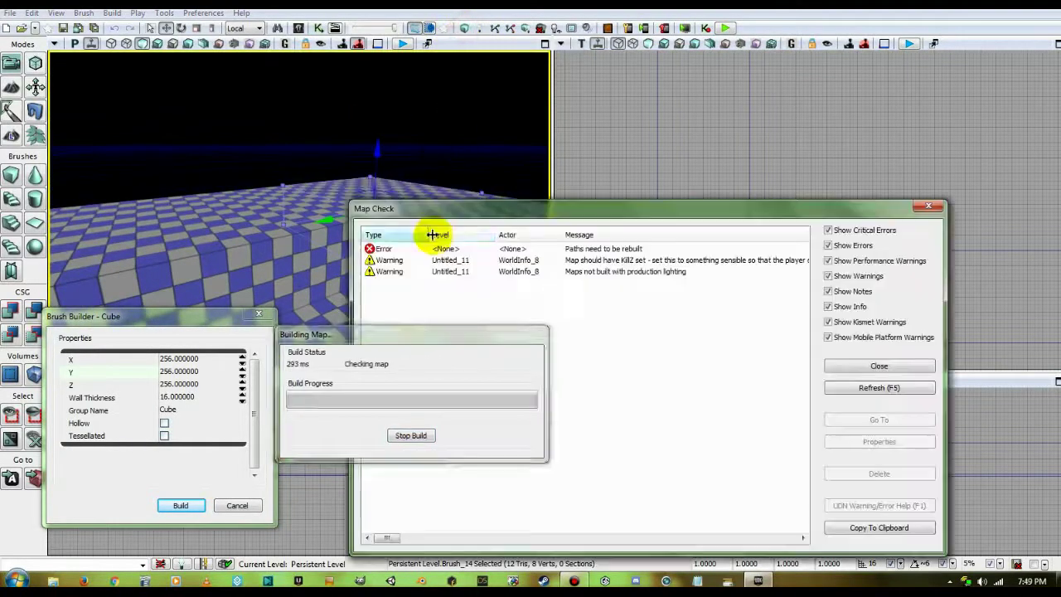
pyautogui.click(930, 207)
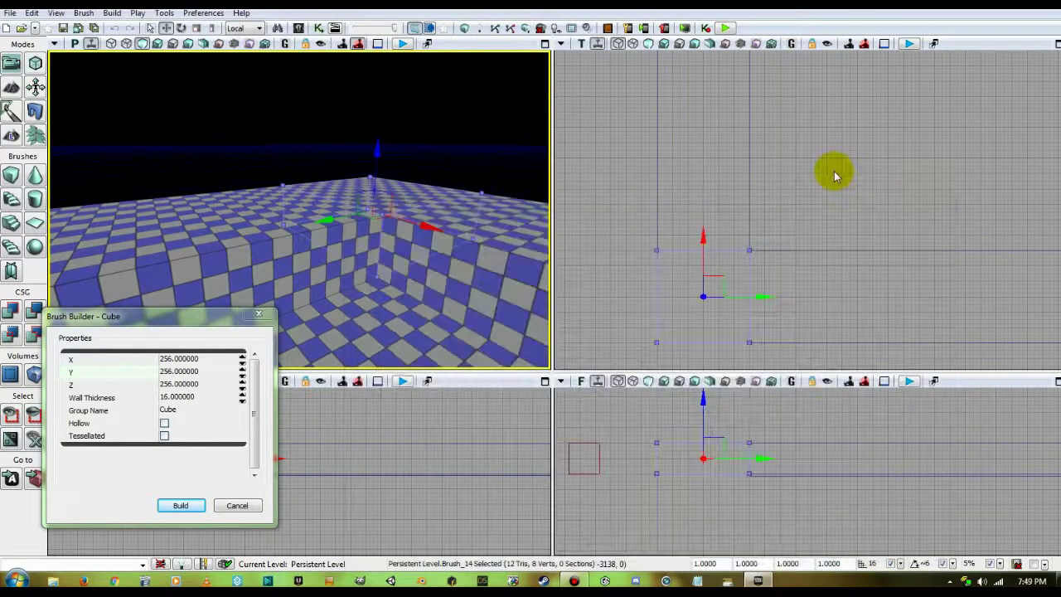
# - Select both corner blocks at the floor's negative Y side and duplicate them along Y into the empty corners at the positive Y side
pyautogui.scroll(-5, 834, 175)
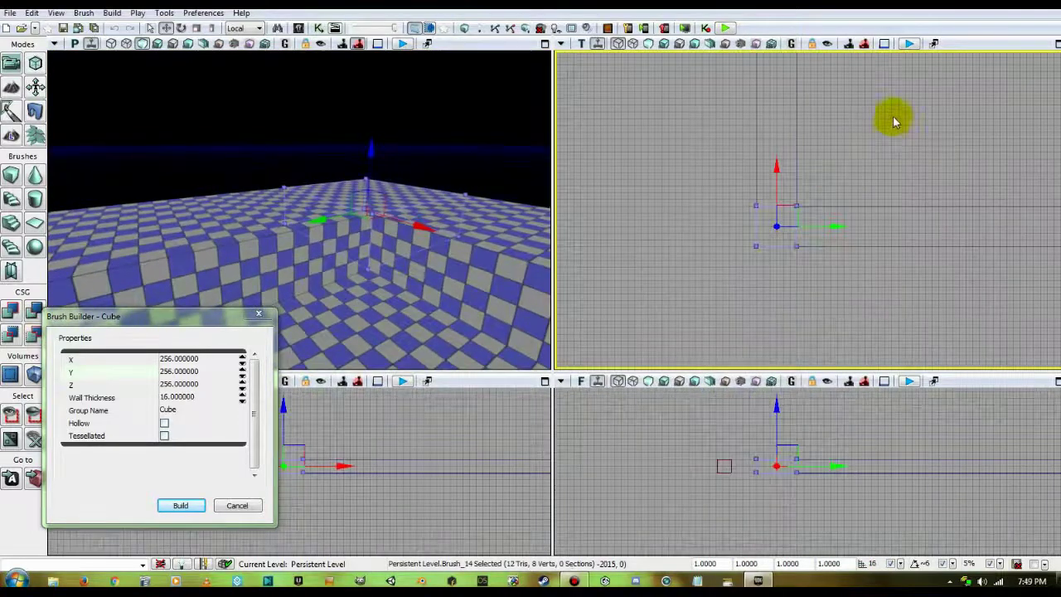
pyautogui.moveTo(798, 144)
pyautogui.mouseDown()
pyautogui.moveTo(815, 286)
pyautogui.moveTo(788, 290)
pyautogui.mouseUp()
pyautogui.moveTo(784, 194)
pyautogui.mouseDown()
pyautogui.moveTo(782, 294)
pyautogui.moveTo(737, 237)
pyautogui.moveTo(752, 301)
pyautogui.mouseUp()
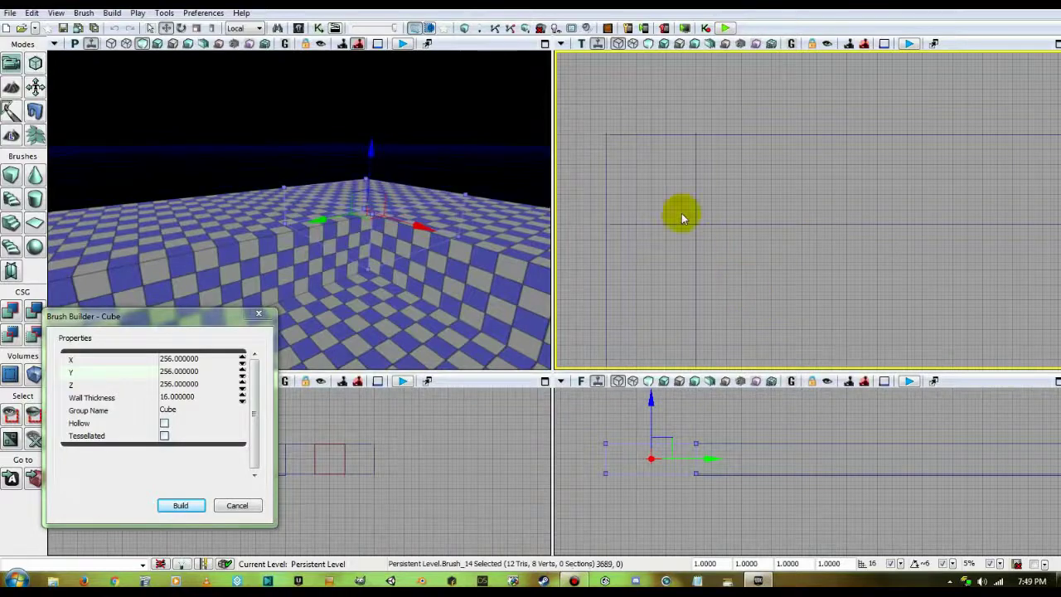
pyautogui.keyDown('ctrl'); pyautogui.click(635, 139); pyautogui.keyUp('ctrl')
pyautogui.scroll(-4, 781, 254)
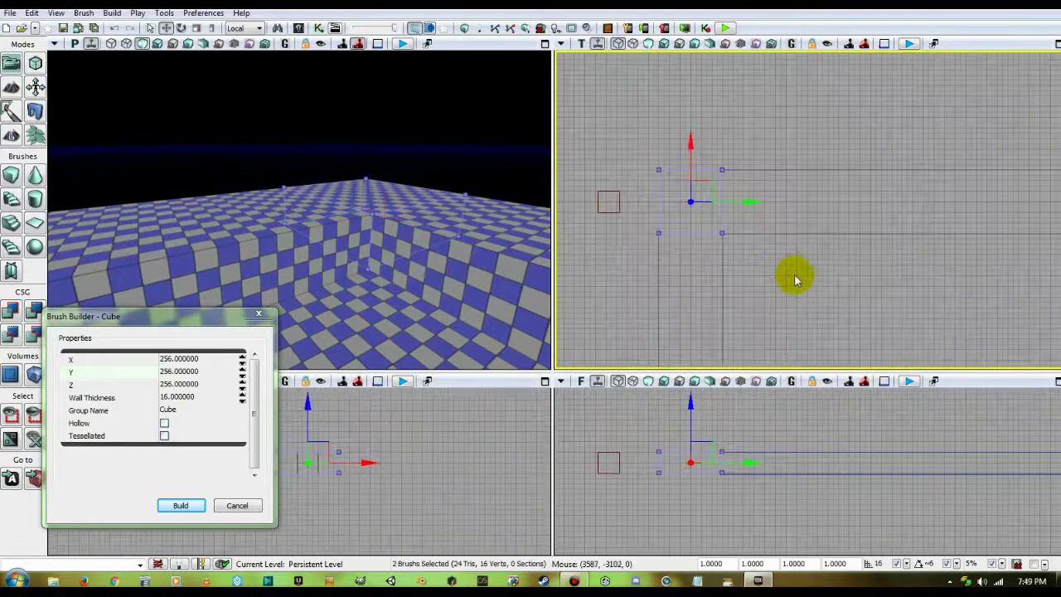
pyautogui.moveTo(799, 232)
pyautogui.mouseDown()
pyautogui.moveTo(774, 210)
pyautogui.moveTo(790, 251)
pyautogui.moveTo(754, 194)
pyautogui.moveTo(751, 221)
pyautogui.mouseUp()
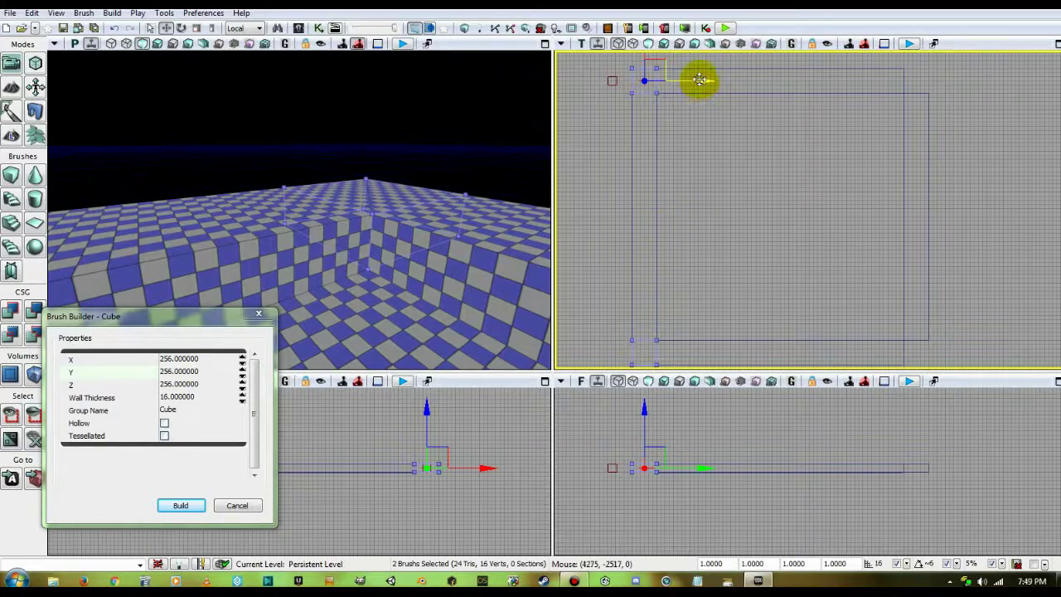
pyautogui.moveTo(700, 80)
pyautogui.keyDown('alt'); pyautogui.mouseDown()
pyautogui.moveTo(782, 100)
pyautogui.moveTo(933, 106)
pyautogui.mouseUp(); pyautogui.keyUp('alt')
pyautogui.scroll(8, 969, 225)
pyautogui.moveTo(923, 257)
pyautogui.mouseDown()
pyautogui.moveTo(931, 110)
pyautogui.moveTo(918, 303)
pyautogui.moveTo(920, 282)
pyautogui.mouseUp()
pyautogui.scroll(3, 920, 208)
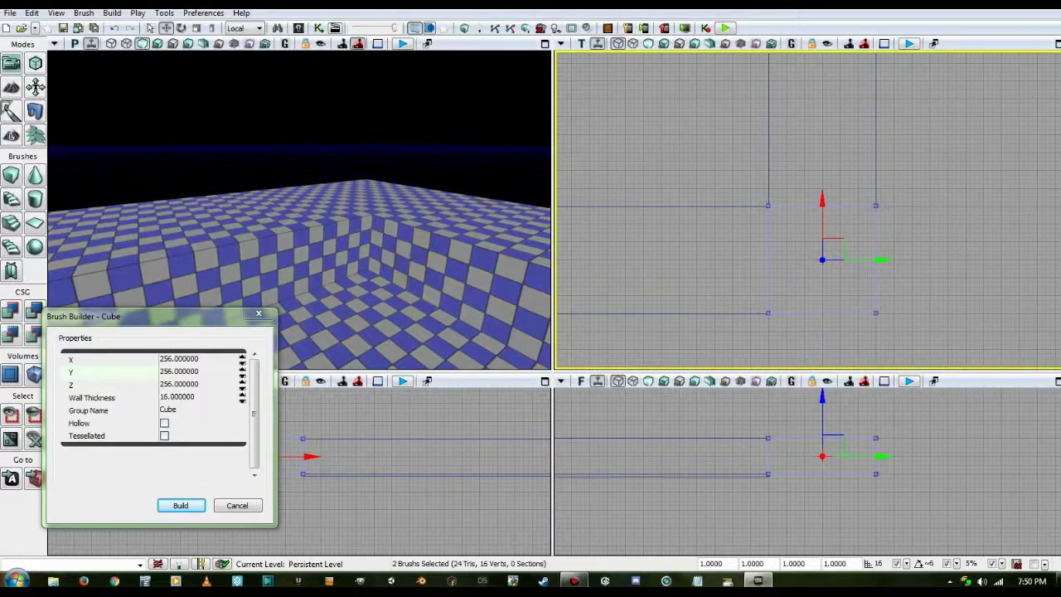
# - Close the cube brush settings, rebuild the geometry with the duplicated corner blocks and dismiss the Map Check report
pyautogui.moveTo(327, 191)
pyautogui.mouseDown()
pyautogui.moveTo(336, 220)
pyautogui.moveTo(373, 249)
pyautogui.moveTo(362, 268)
pyautogui.mouseUp()
pyautogui.click(255, 314)
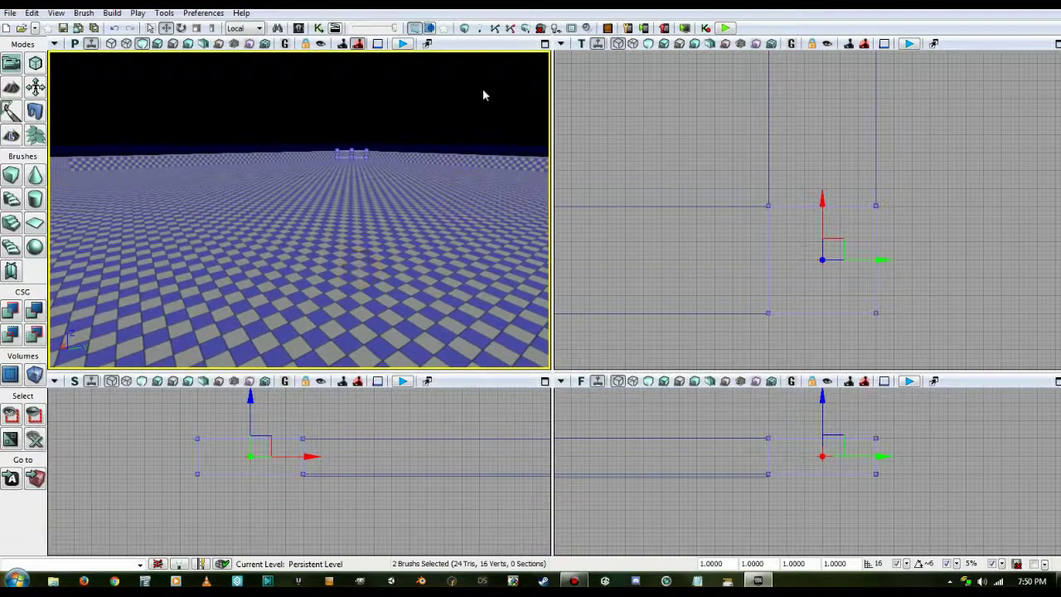
pyautogui.click(464, 29)
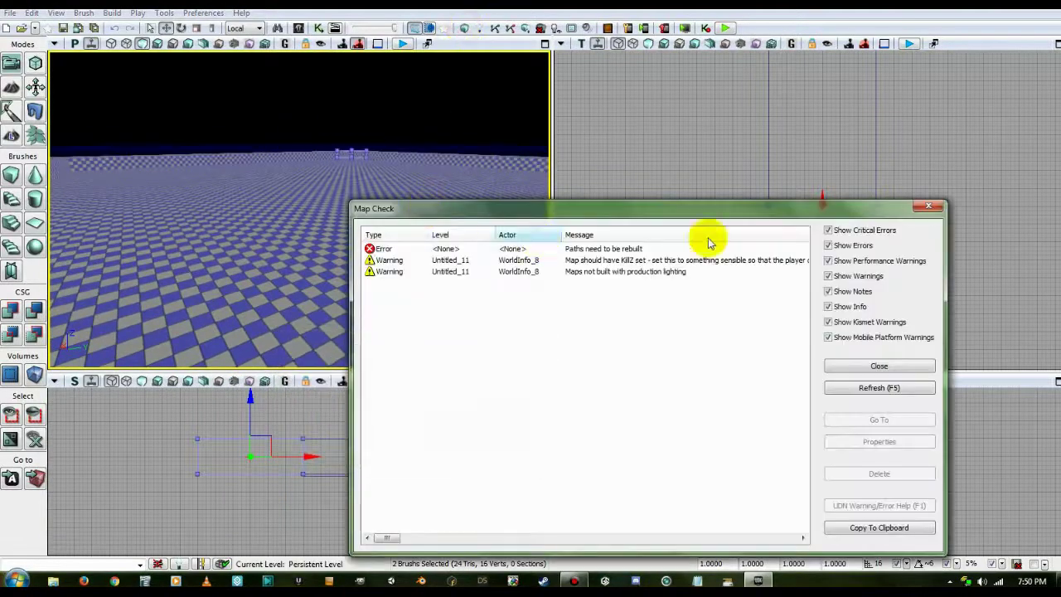
pyautogui.click(933, 207)
pyautogui.click(928, 205)
# - Select the corner block at negative X and negative Y, centre the views on it and inspect the inner corner, then deselect it
pyautogui.scroll(-9, 689, 143)
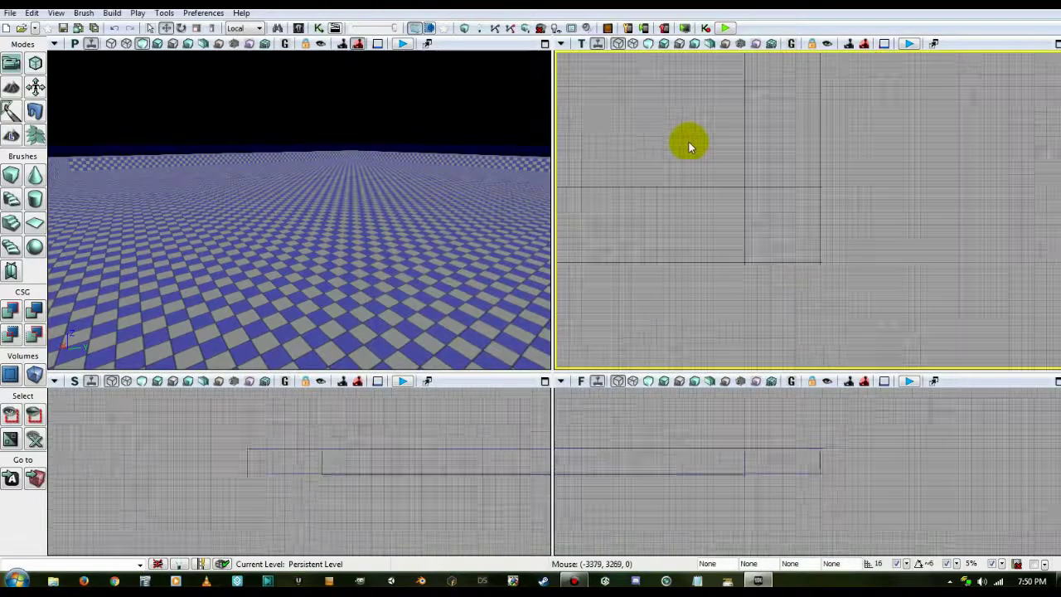
pyautogui.moveTo(676, 127); pyautogui.dragTo(920, 224)
pyautogui.scroll(-3, 791, 153)
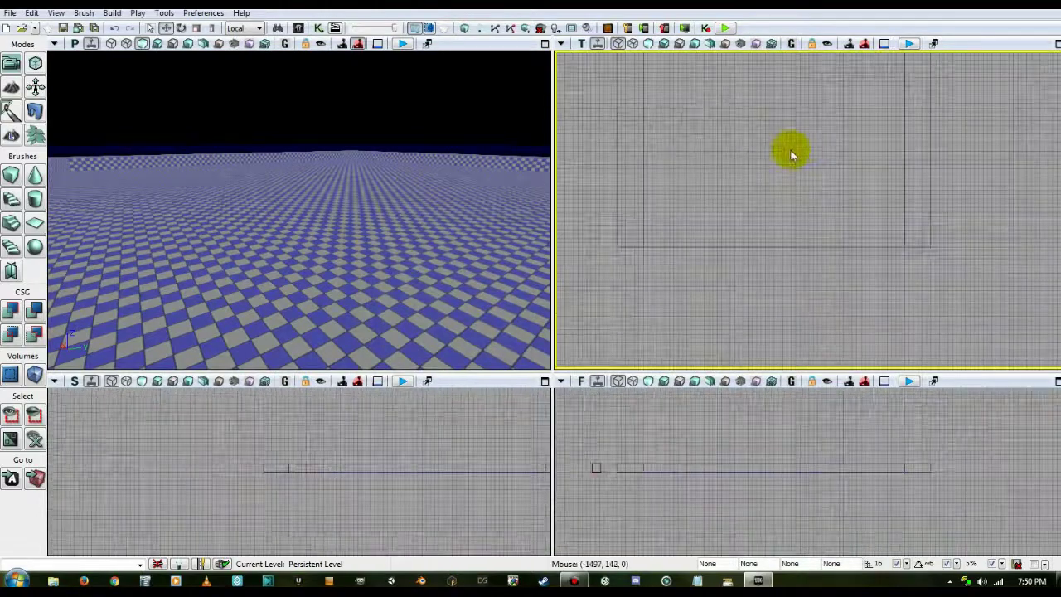
pyautogui.moveTo(805, 146); pyautogui.dragTo(813, 258)
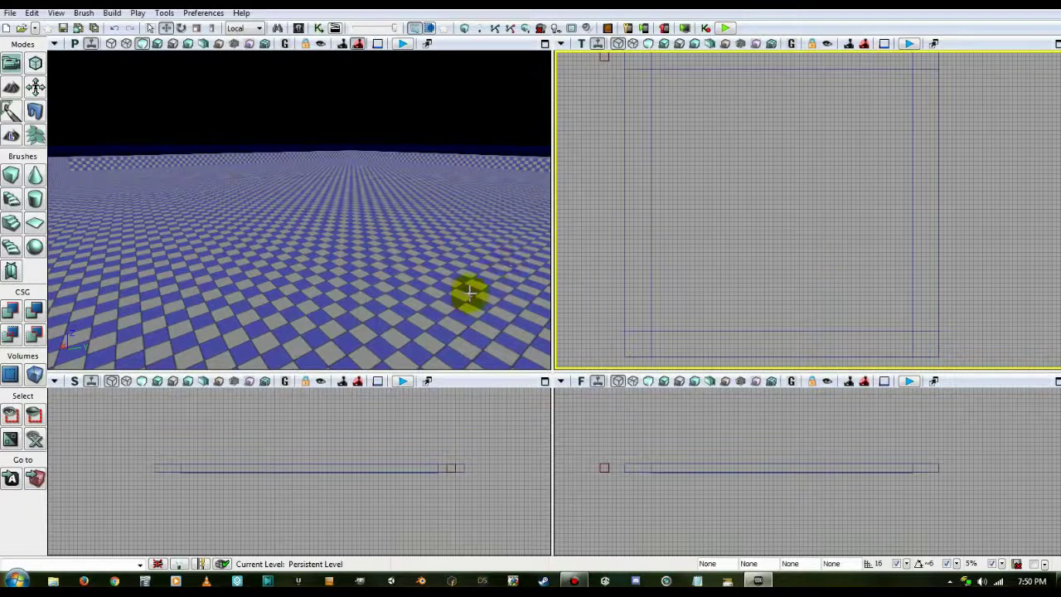
pyautogui.click(651, 340)
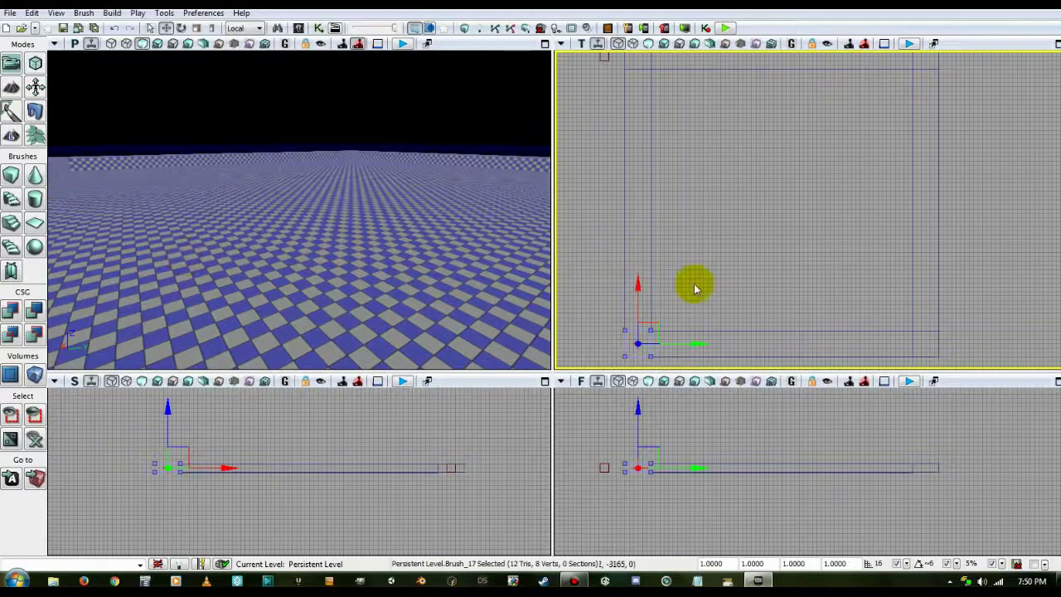
pyautogui.click(11, 478)
pyautogui.moveTo(318, 338)
pyautogui.mouseDown()
pyautogui.moveTo(339, 211)
pyautogui.moveTo(427, 274)
pyautogui.moveTo(431, 290)
pyautogui.moveTo(414, 292)
pyautogui.moveTo(443, 273)
pyautogui.moveTo(429, 266)
pyautogui.moveTo(452, 259)
pyautogui.mouseUp()
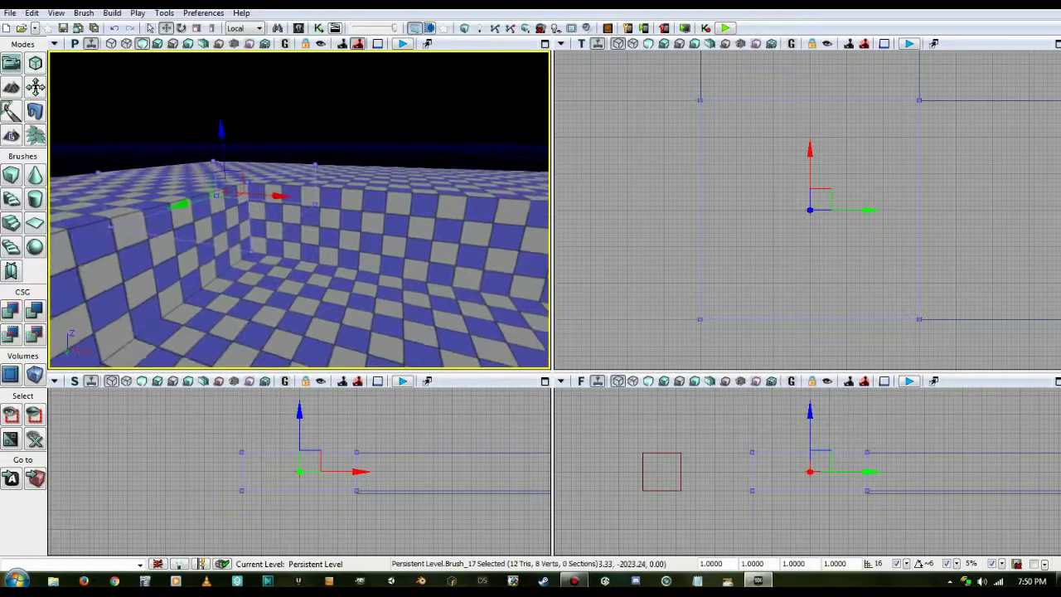
pyautogui.click(903, 186)
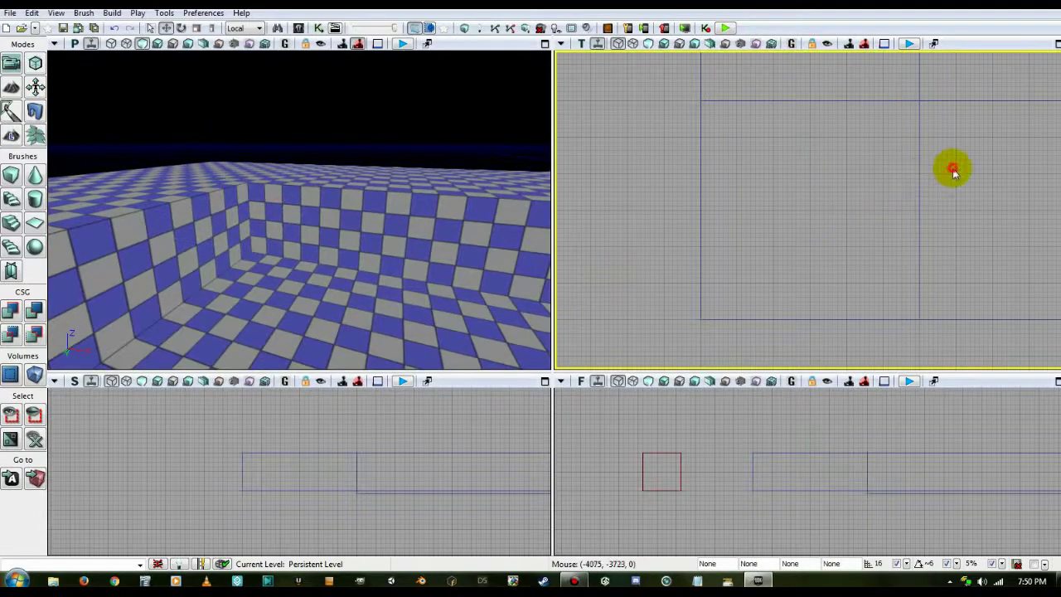
pyautogui.moveTo(953, 170); pyautogui.dragTo(699, 356)
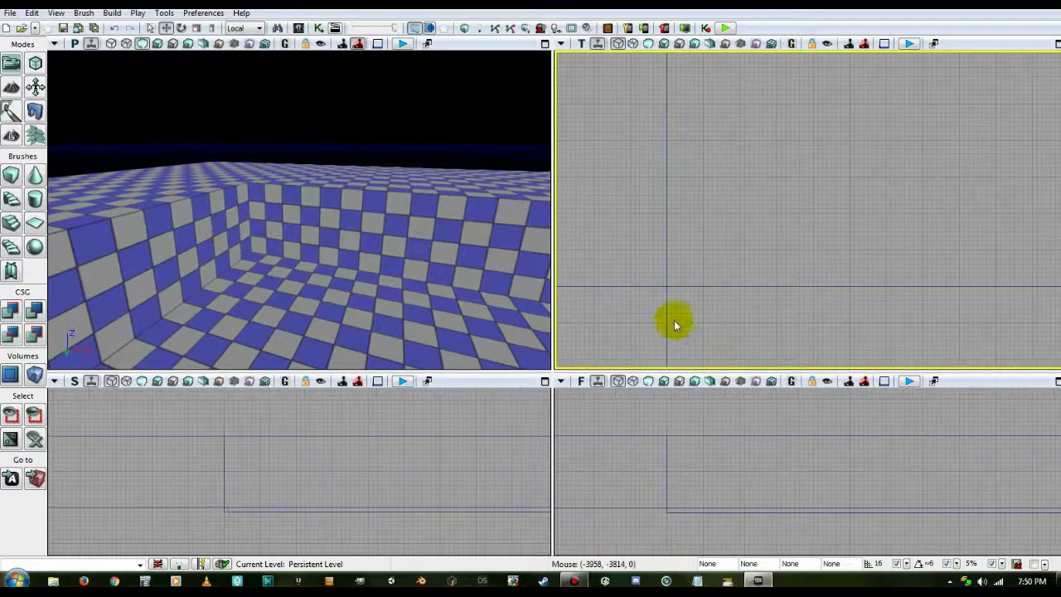
pyautogui.click(648, 44)
pyautogui.moveTo(681, 238); pyautogui.dragTo(718, 222)
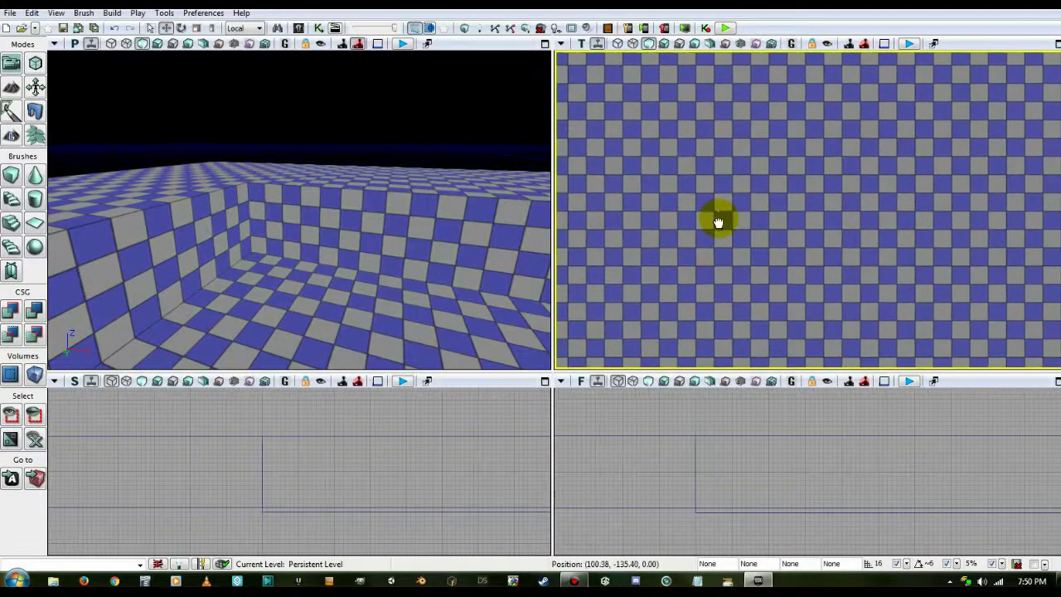
pyautogui.click(617, 44)
# - Add a PlayerStart actor on the floor near the inner corner and nudge it slightly along positive Y
pyautogui.moveTo(390, 267); pyautogui.dragTo(346, 303)
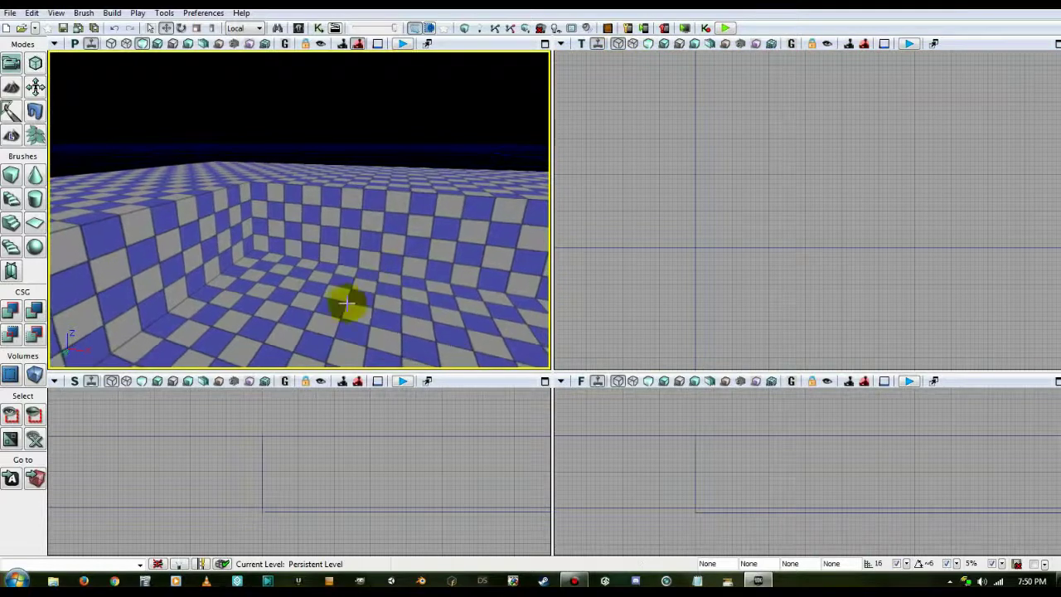
pyautogui.rightClick(266, 269)
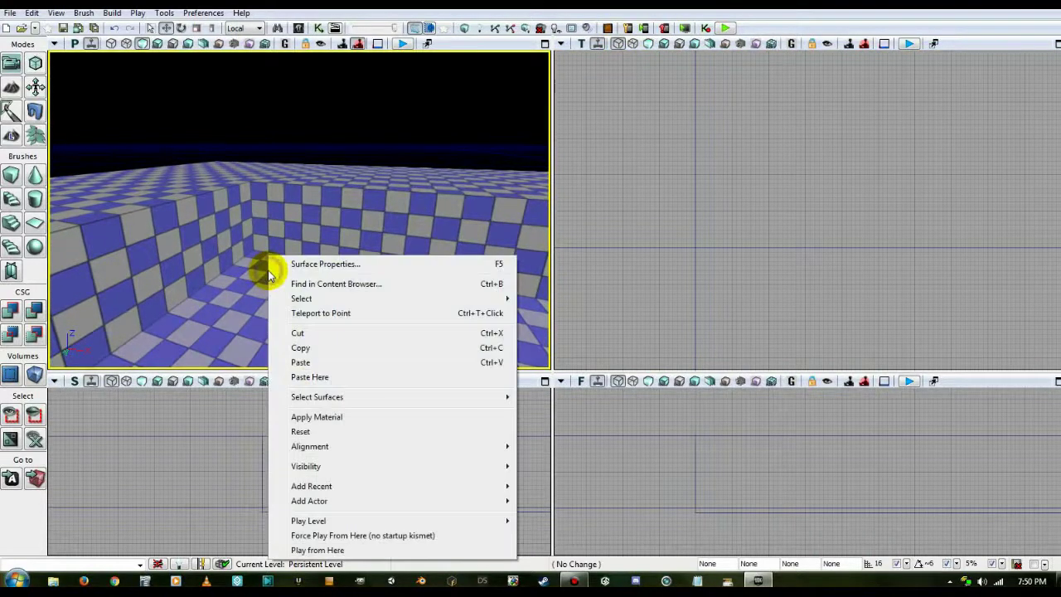
pyautogui.moveTo(328, 501)
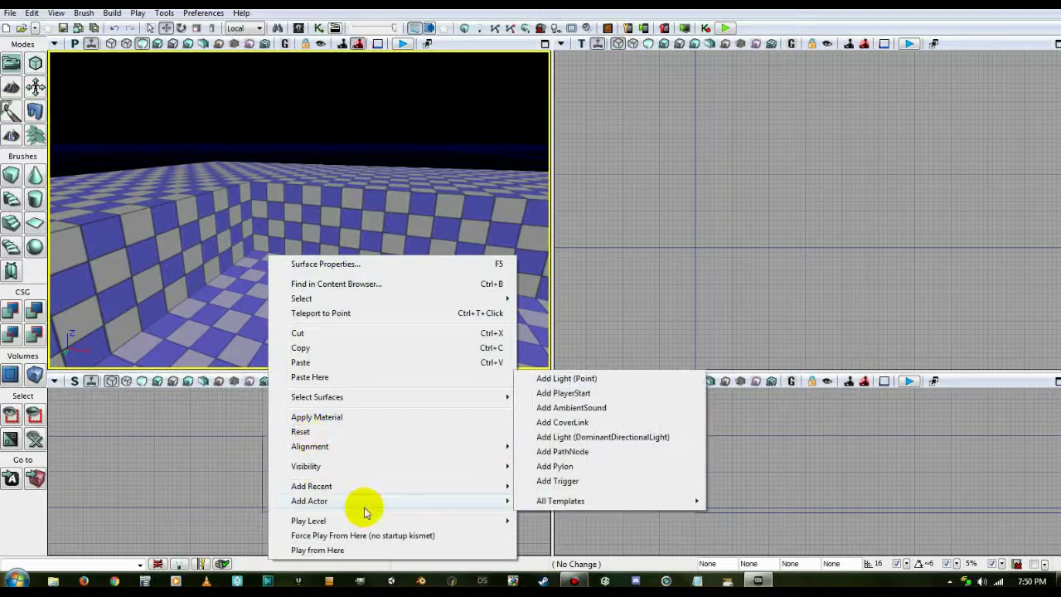
pyautogui.click(564, 393)
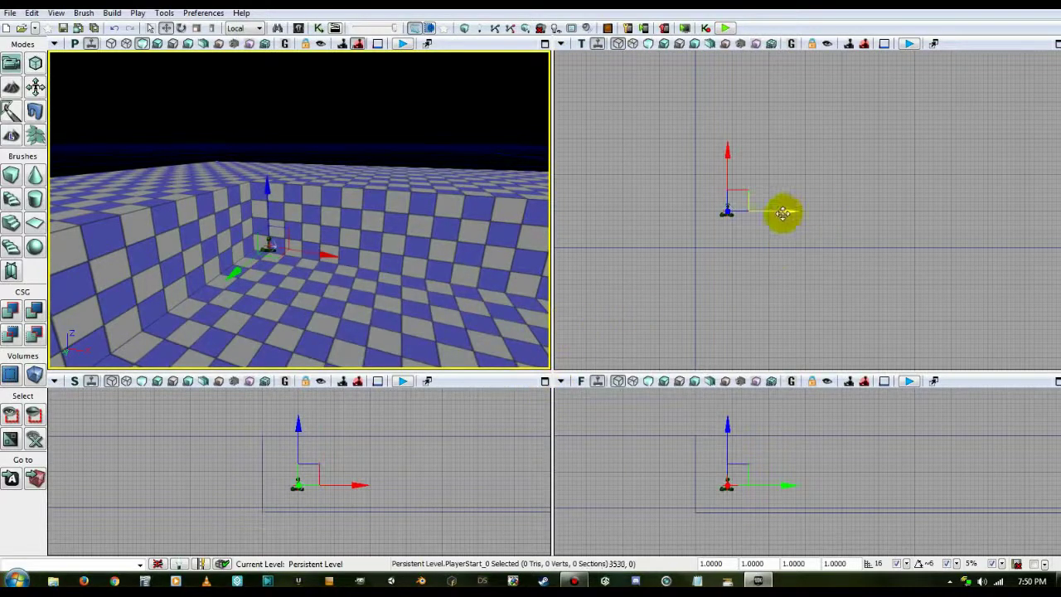
pyautogui.moveTo(779, 213); pyautogui.dragTo(792, 213)
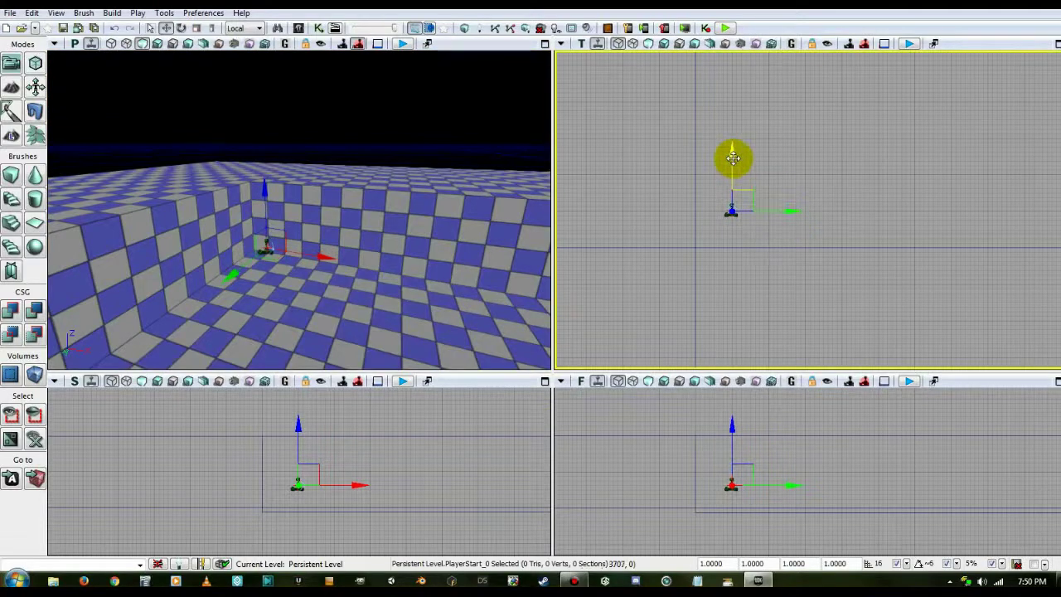
# - Examine the PlayerStart up close and review the actor types available for placement on the floor, including the full list of templates
pyautogui.scroll(5, 734, 223)
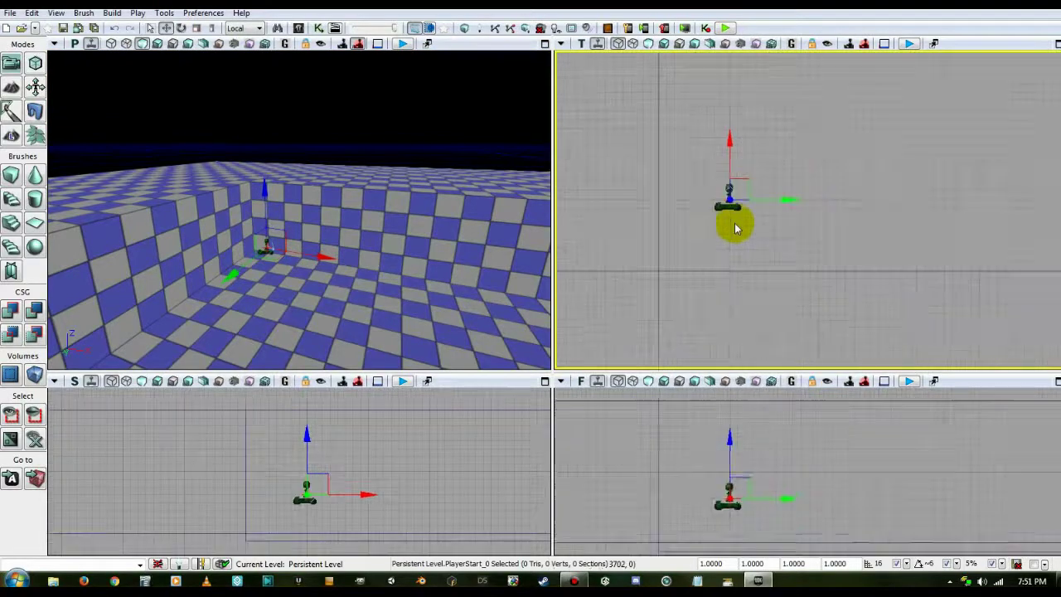
pyautogui.moveTo(713, 270); pyautogui.dragTo(716, 278)
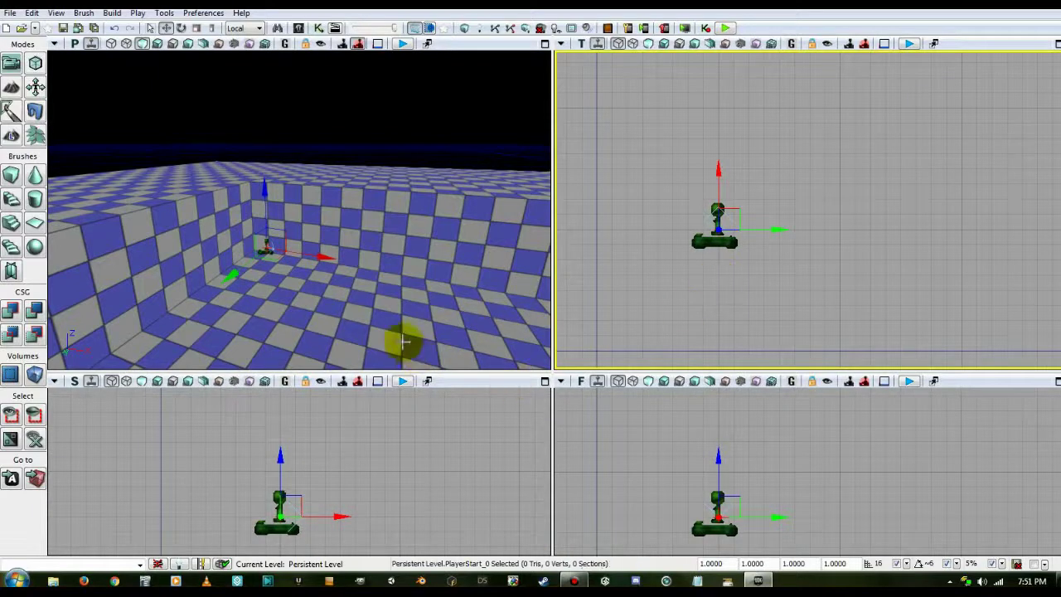
pyautogui.moveTo(398, 300)
pyautogui.mouseDown()
pyautogui.moveTo(381, 327)
pyautogui.moveTo(398, 296)
pyautogui.mouseUp()
pyautogui.moveTo(773, 300); pyautogui.dragTo(775, 270)
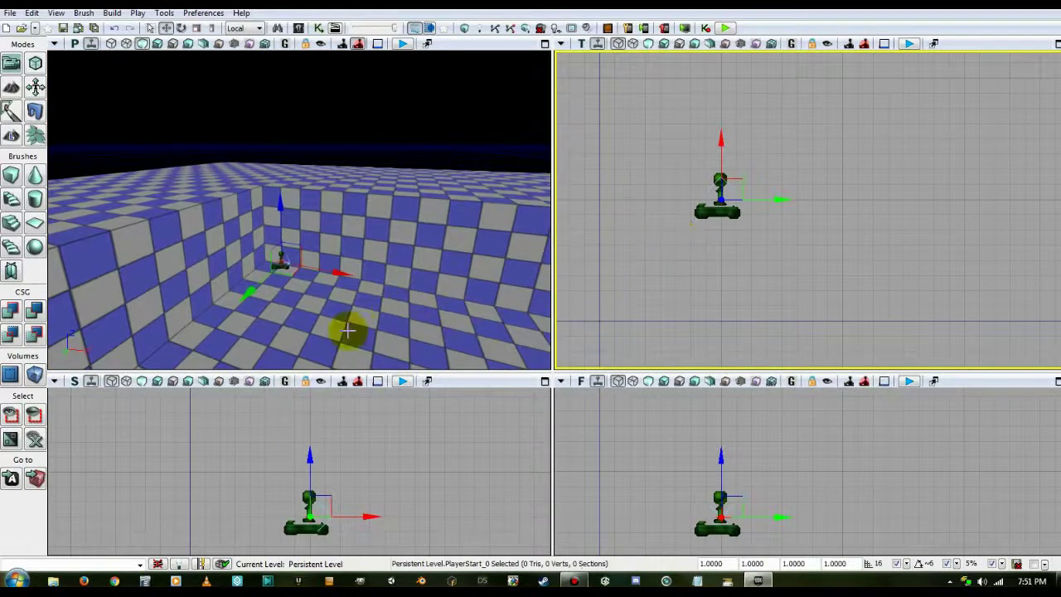
pyautogui.moveTo(353, 302)
pyautogui.mouseDown()
pyautogui.moveTo(357, 256)
pyautogui.moveTo(355, 305)
pyautogui.mouseUp()
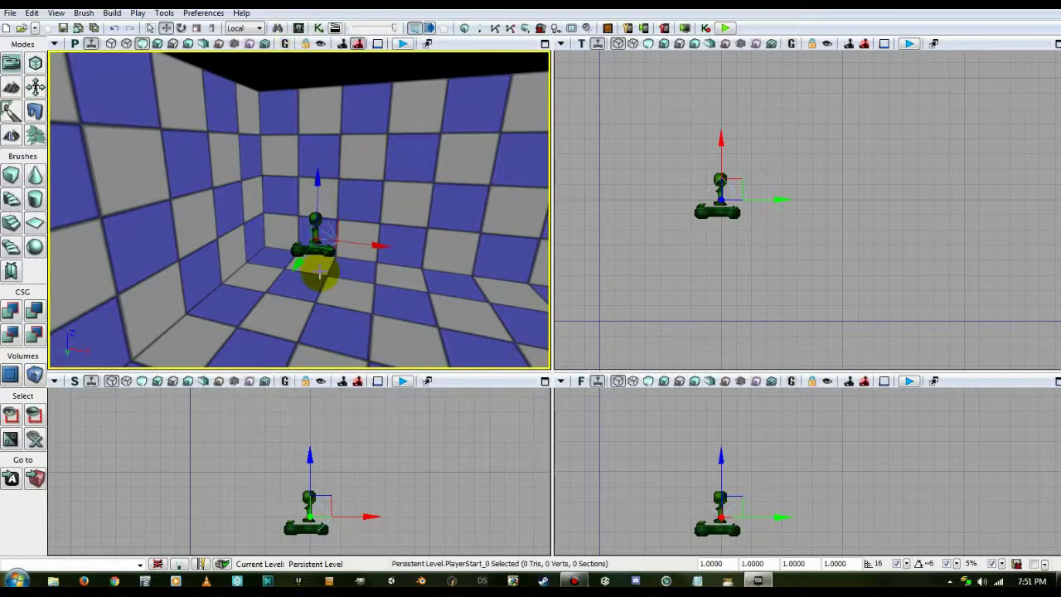
pyautogui.rightClick(316, 301)
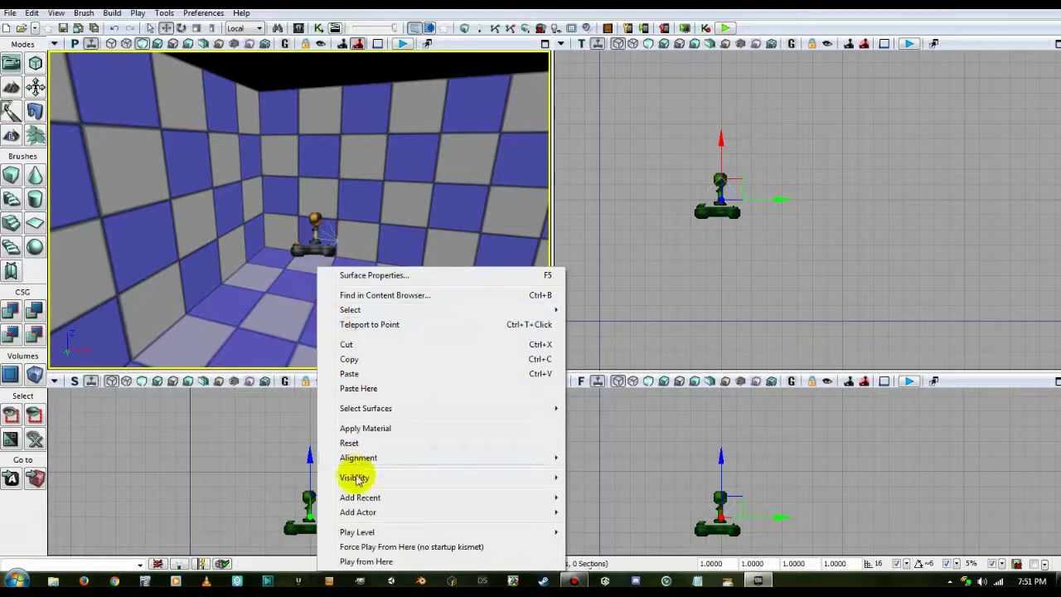
pyautogui.moveTo(551, 514)
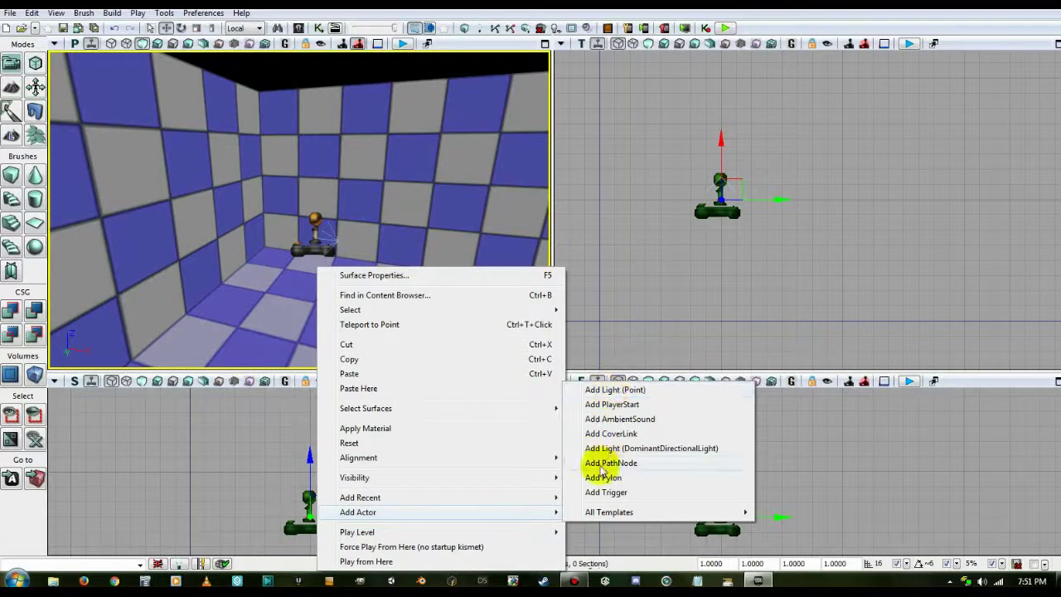
pyautogui.moveTo(607, 509)
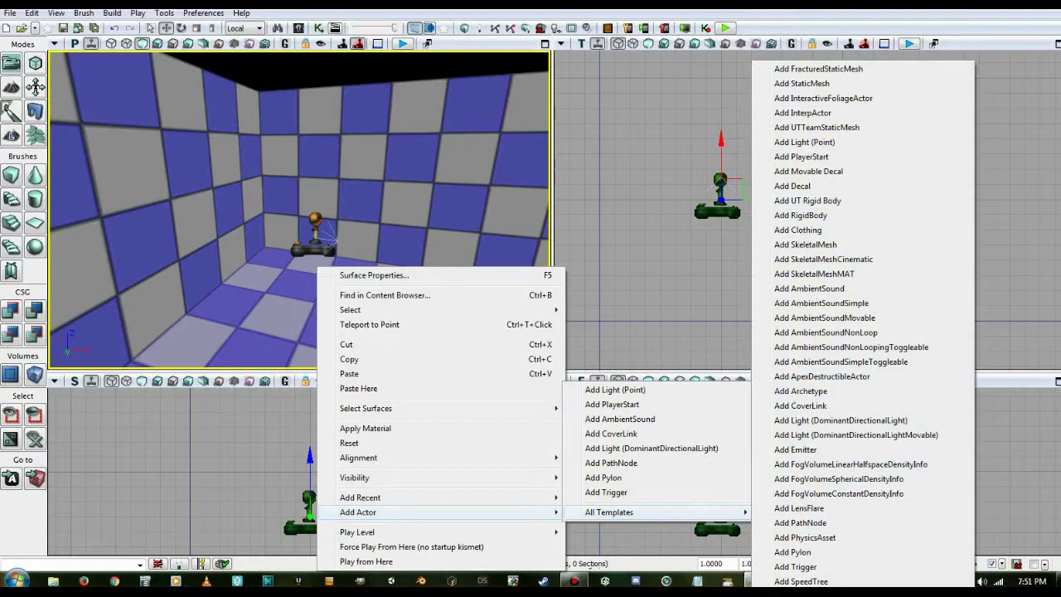
# - Choose CameraActor from the Common actor classes and place one on the floor in front of the PlayerStart
pyautogui.click(298, 28)
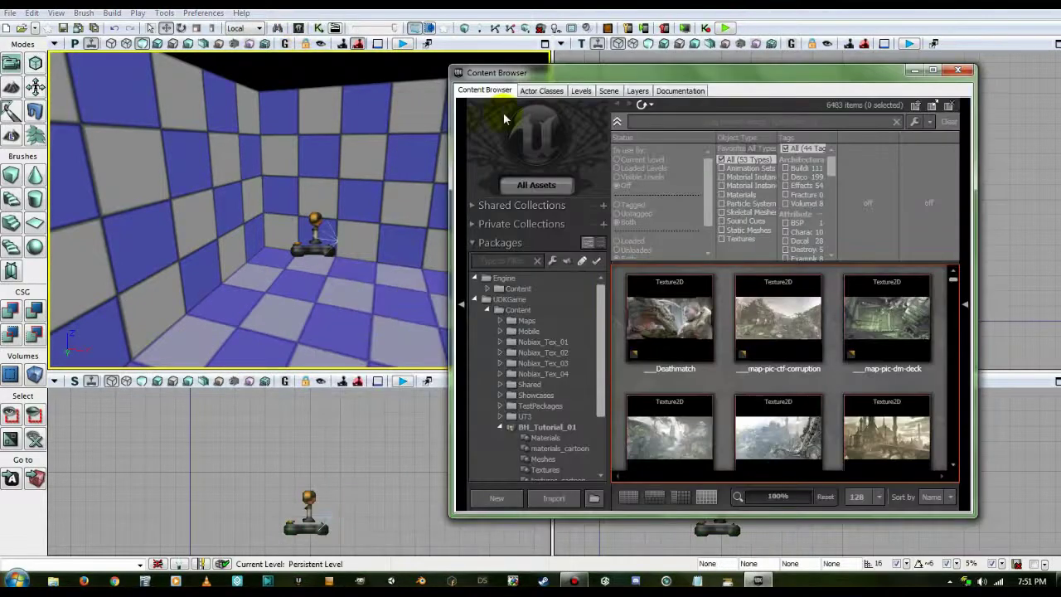
pyautogui.click(541, 91)
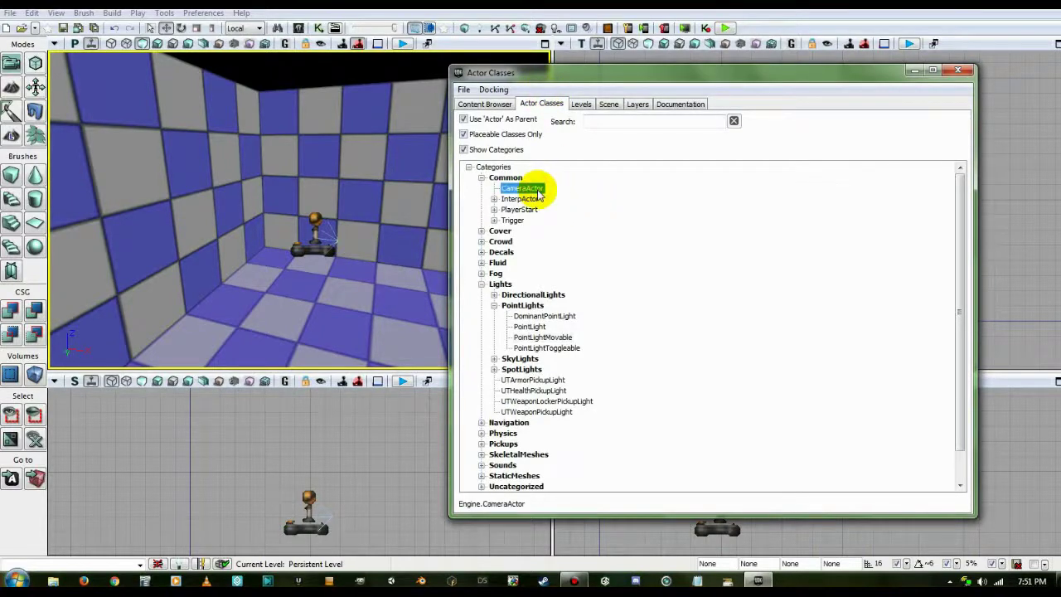
pyautogui.rightClick(306, 333)
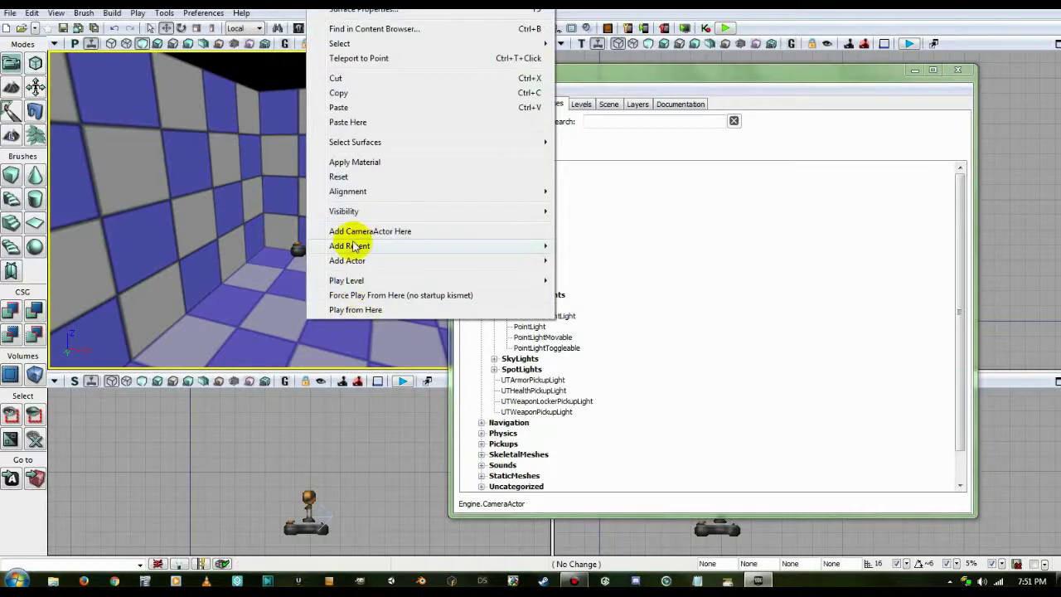
pyautogui.click(377, 232)
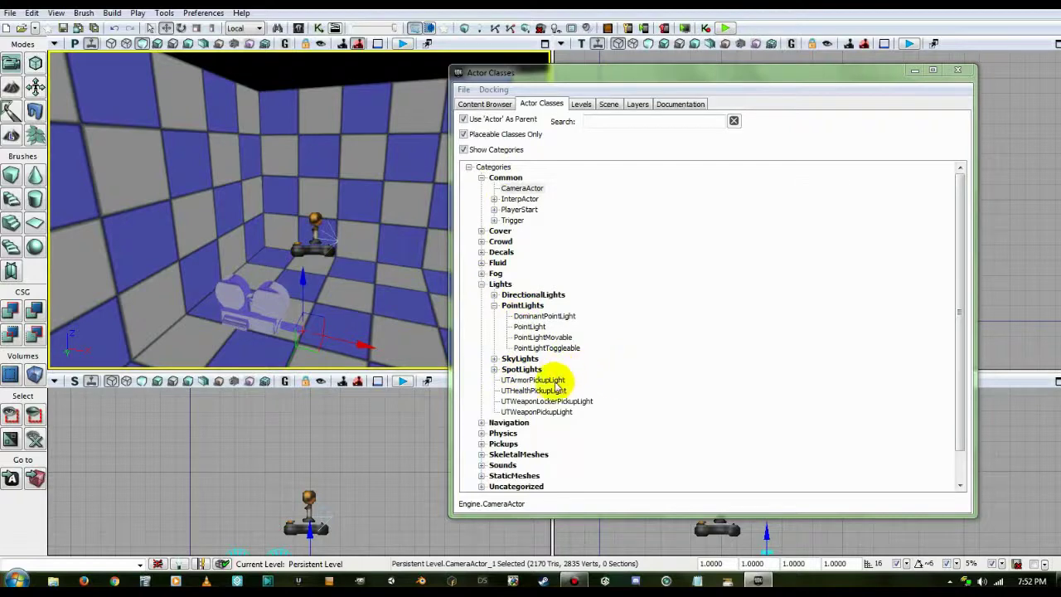
# - Choose SpotLightMovable from the SpotLights actor classes and place one on the floor beside the camera actor
pyautogui.click(494, 370)
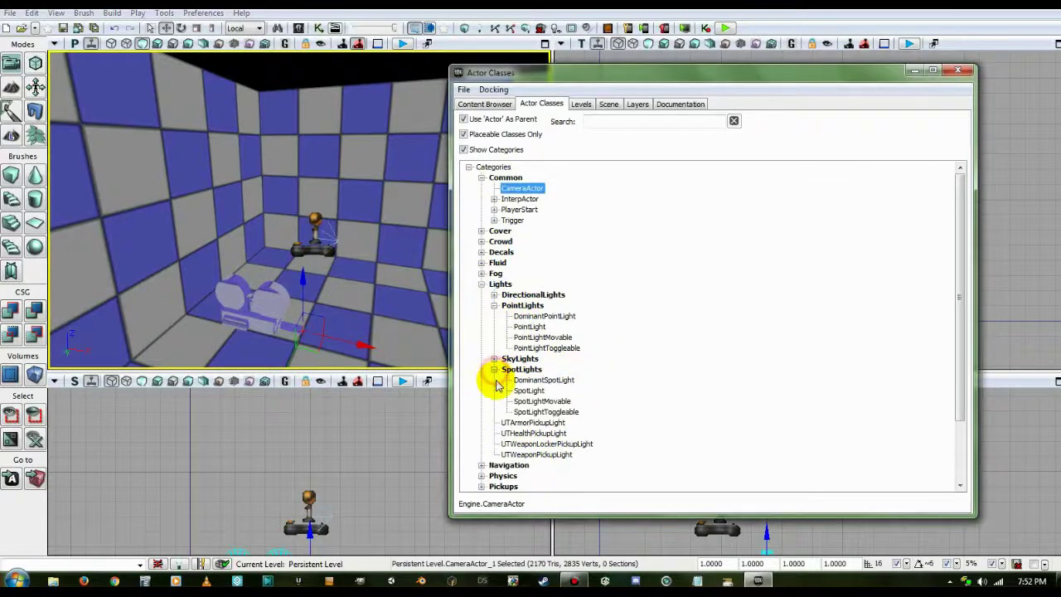
pyautogui.click(541, 401)
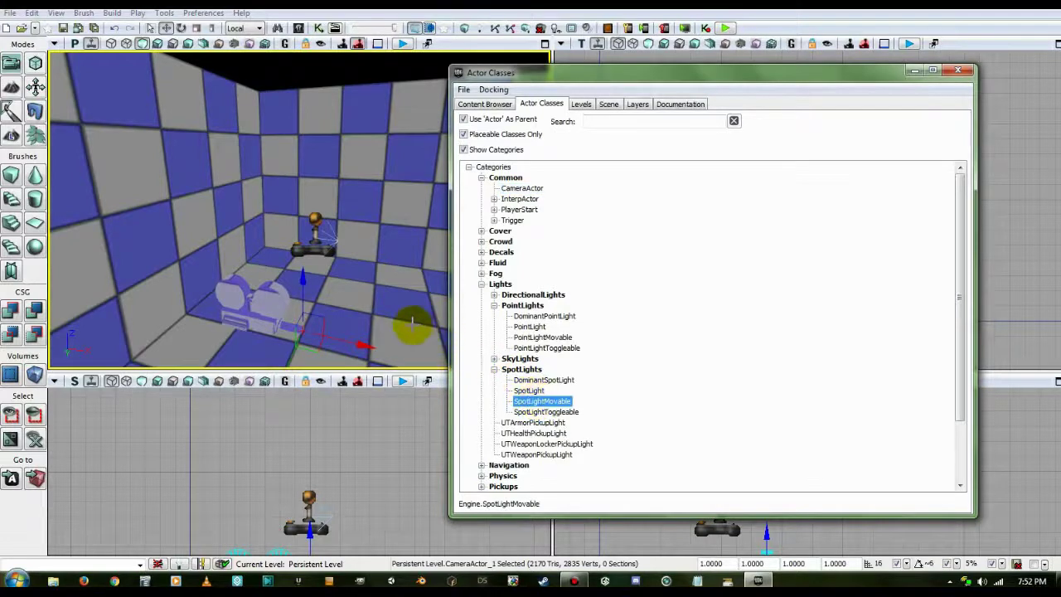
pyautogui.rightClick(349, 300)
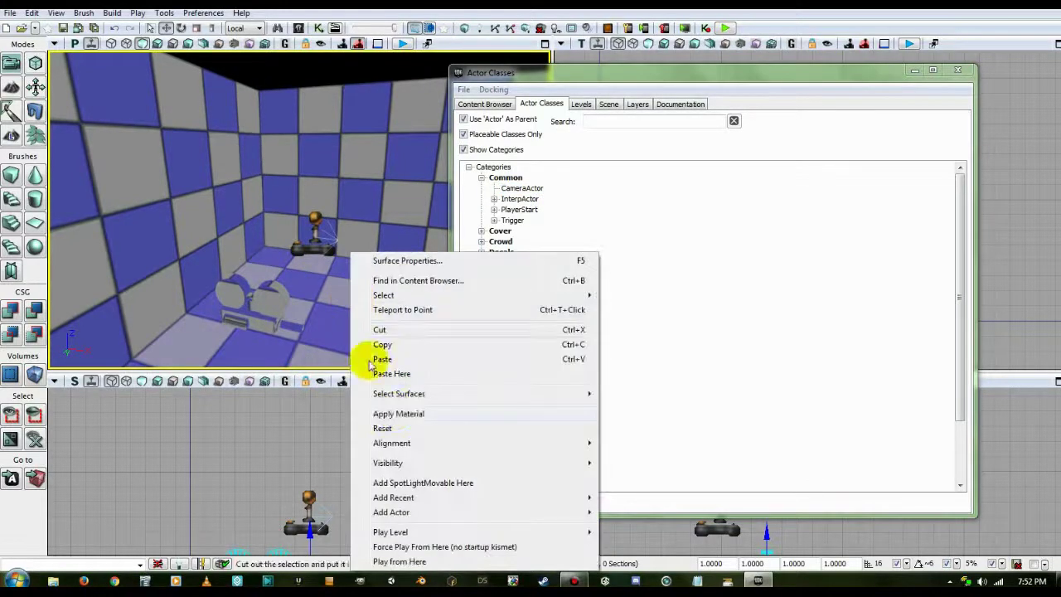
pyautogui.click(407, 483)
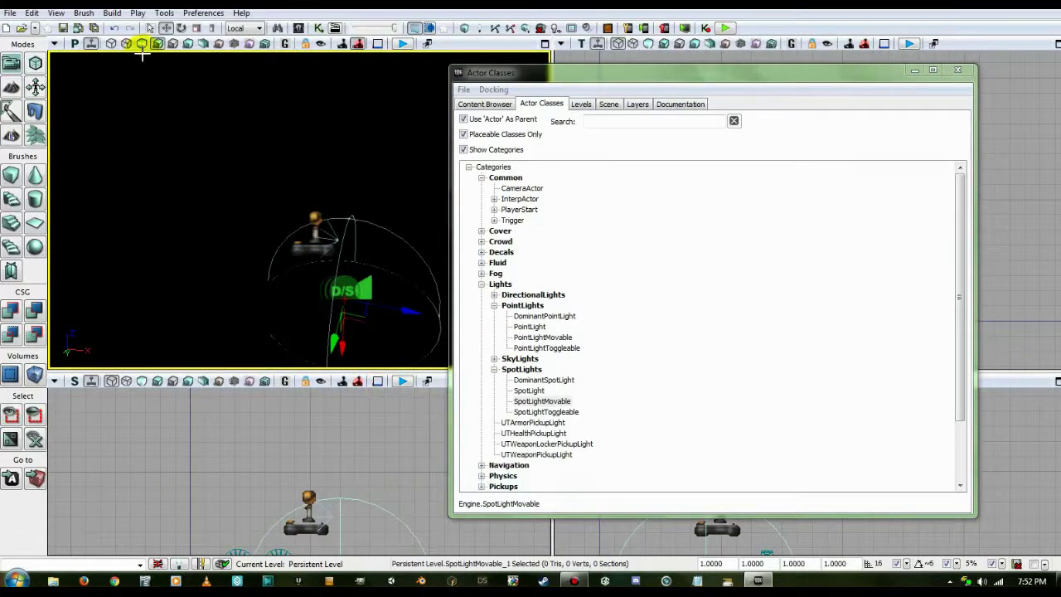
# - Show the perspective view unlit, place a PointLightMovable from the PointLights classes on the floor behind the camera actor, and close the class browser
pyautogui.click(142, 44)
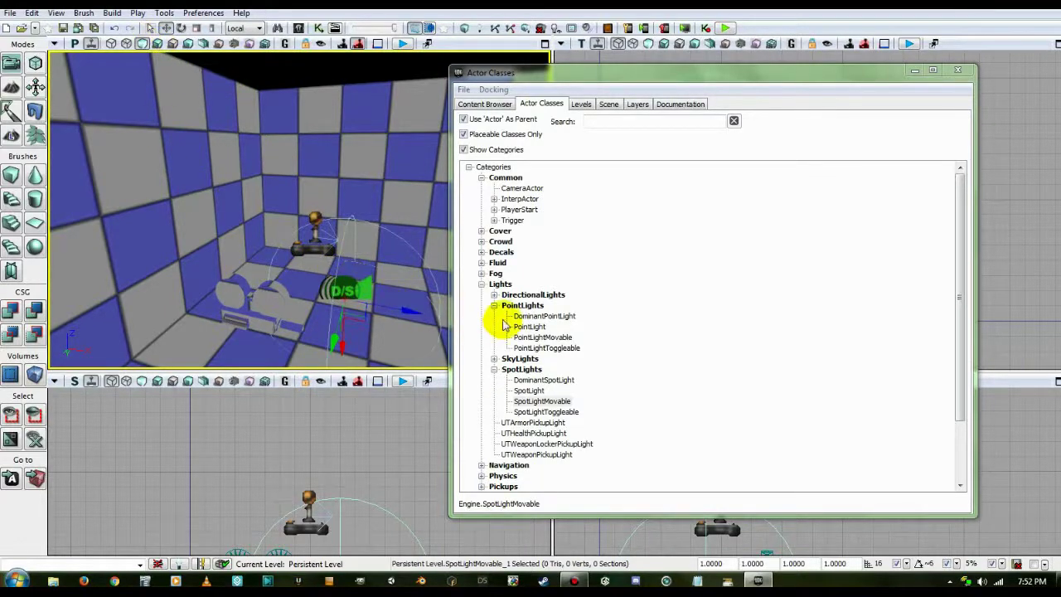
pyautogui.click(531, 338)
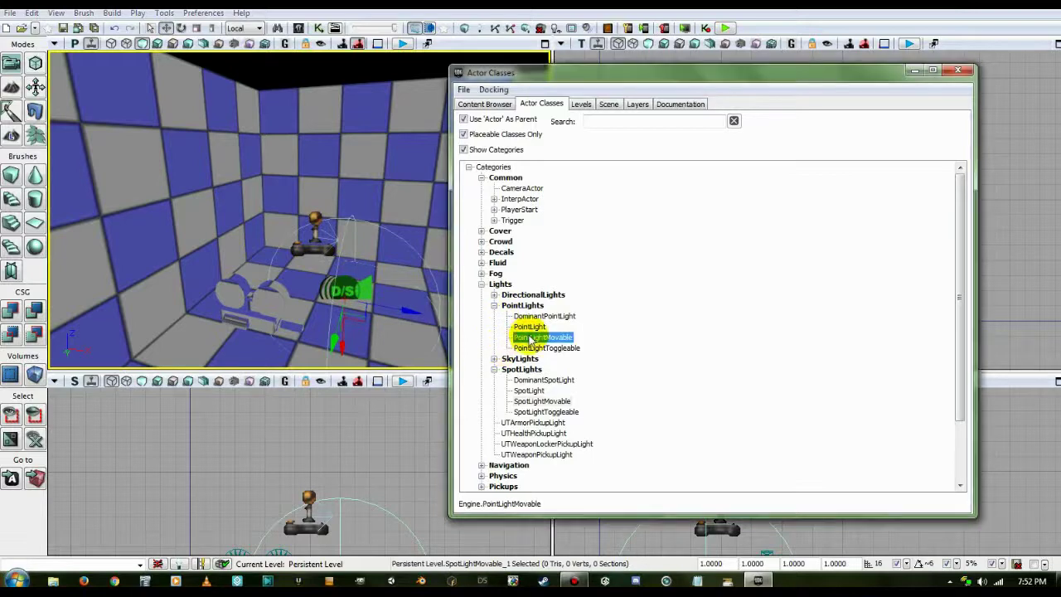
pyautogui.rightClick(287, 276)
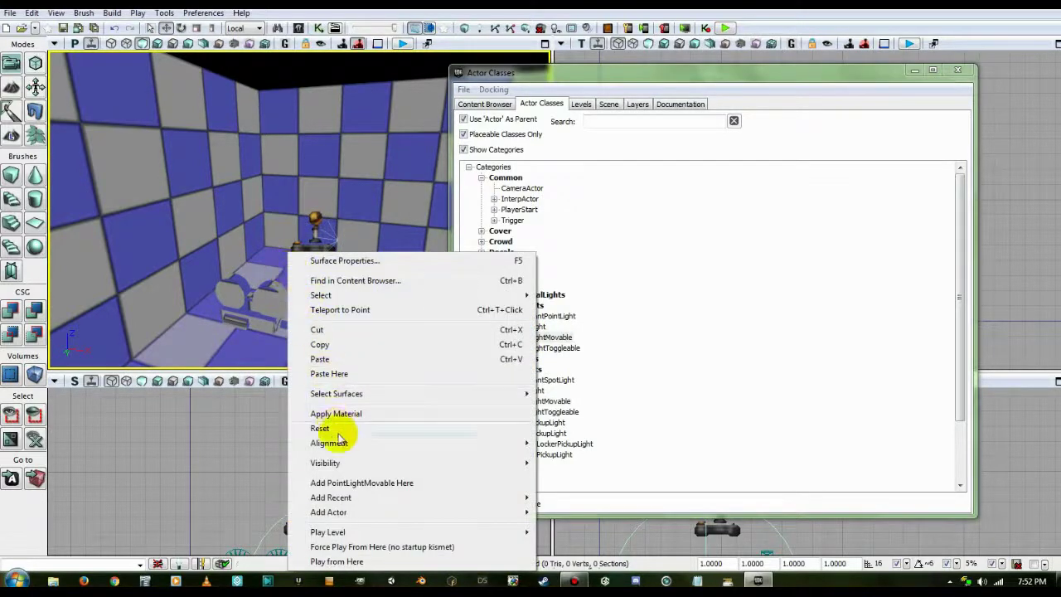
pyautogui.click(343, 483)
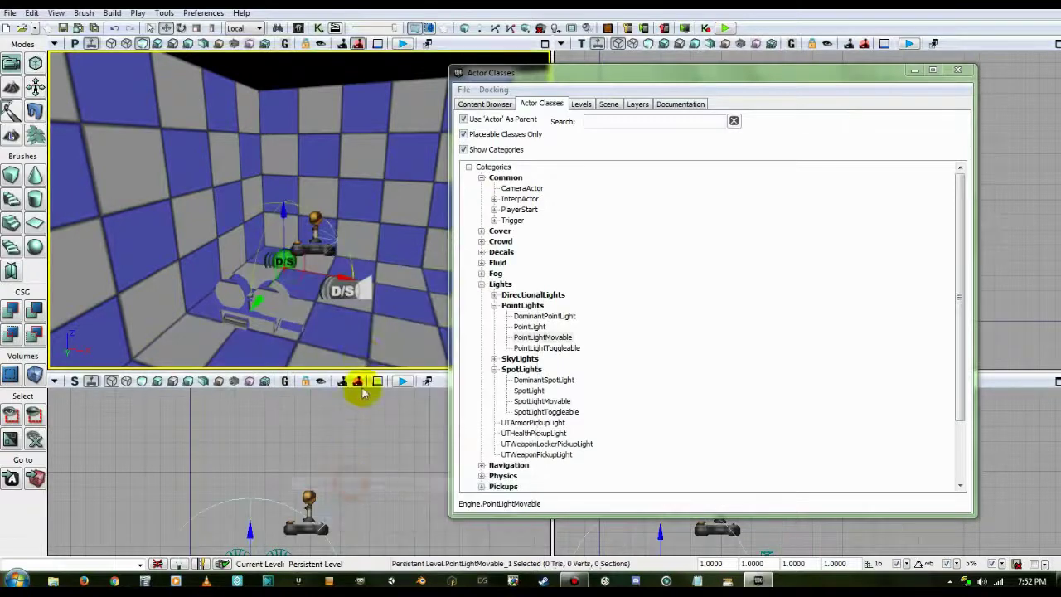
pyautogui.click(507, 109)
pyautogui.click(955, 71)
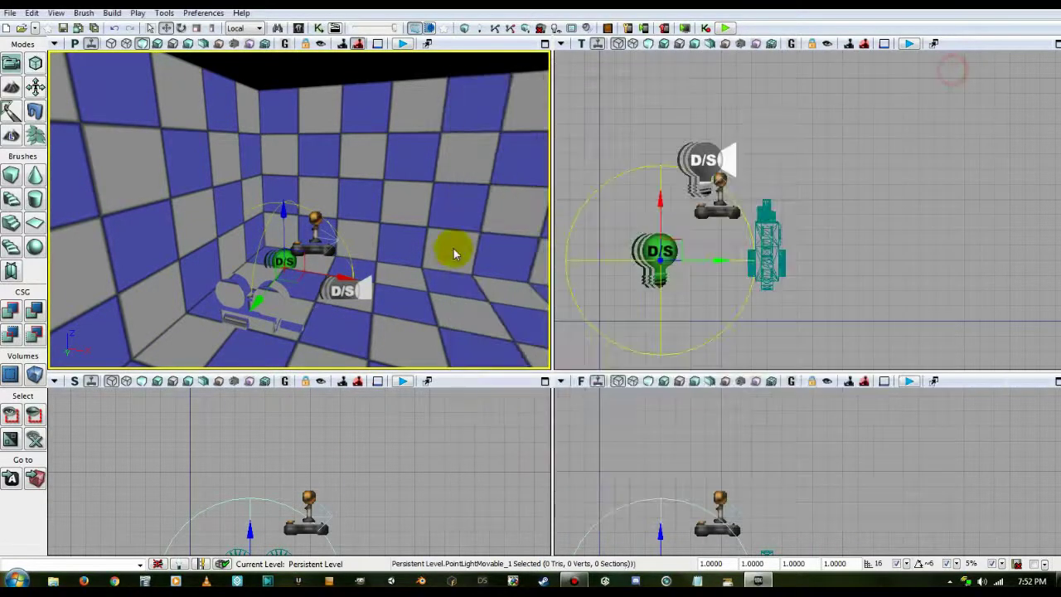
# - Select the camera actor in the top view, keeping the PlayerStart and lights in sight
pyautogui.moveTo(869, 266); pyautogui.dragTo(887, 275)
pyautogui.click(793, 264)
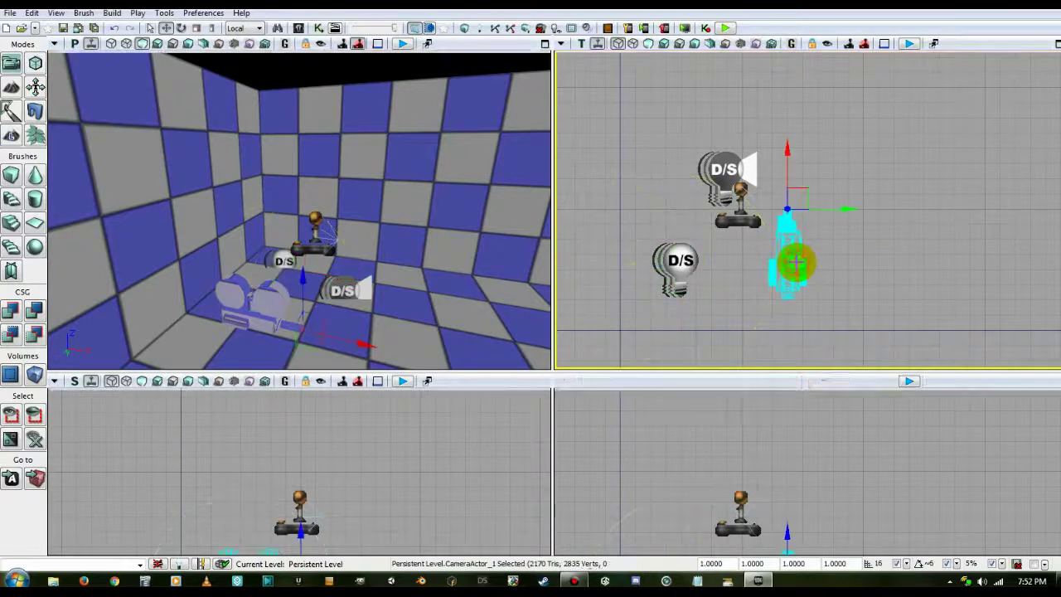
pyautogui.moveTo(723, 295)
pyautogui.mouseDown()
pyautogui.moveTo(728, 316)
pyautogui.moveTo(708, 297)
pyautogui.mouseUp()
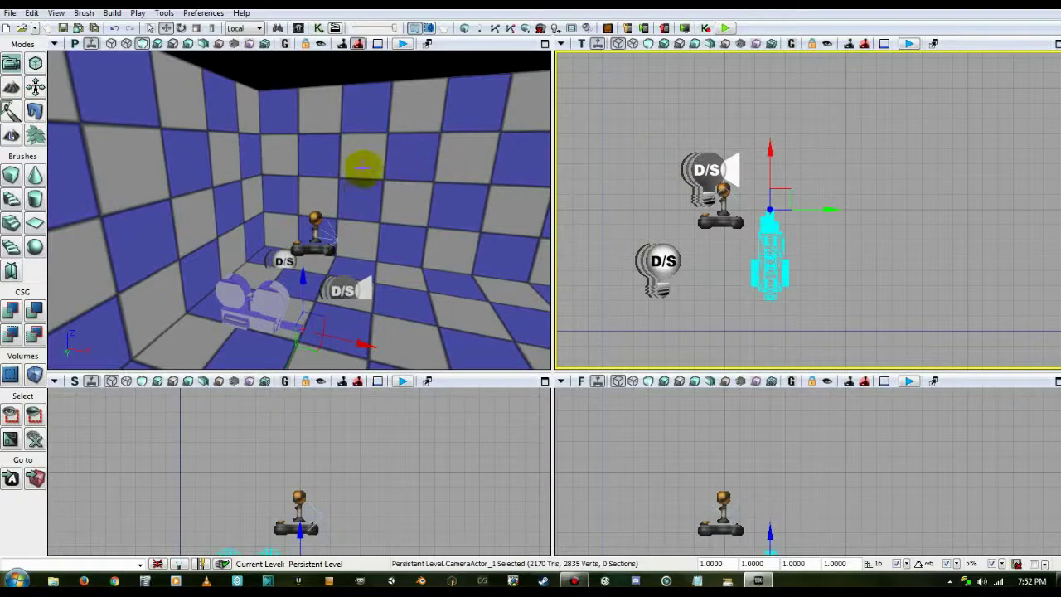
# - In the world properties, set Default Game Type and Game Type For PIE to utgame and enable No Default Inventory For Player
pyautogui.click(56, 13)
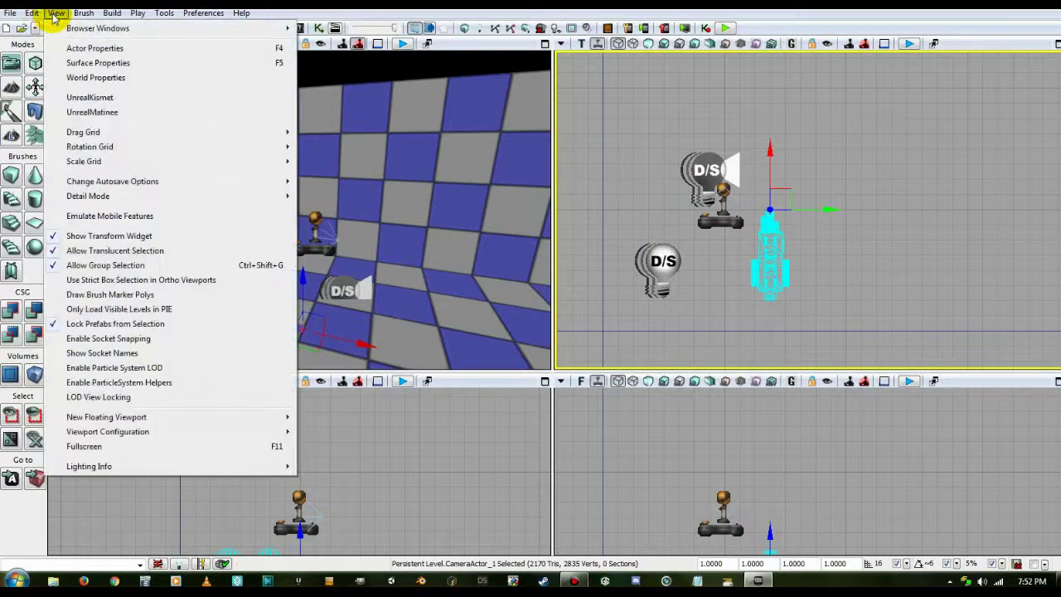
pyautogui.click(80, 79)
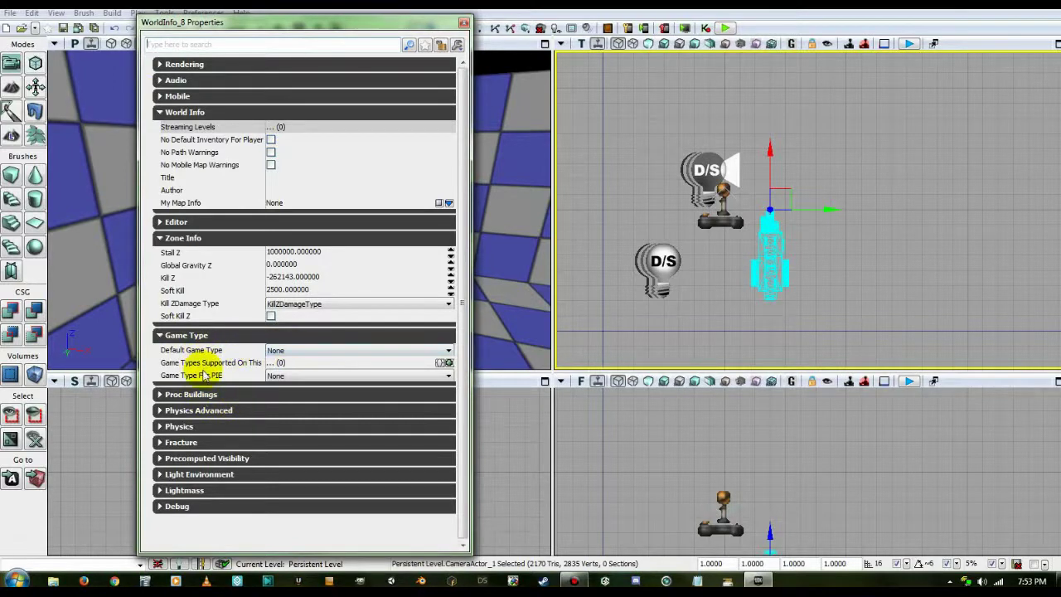
pyautogui.click(285, 354)
pyautogui.click(277, 465)
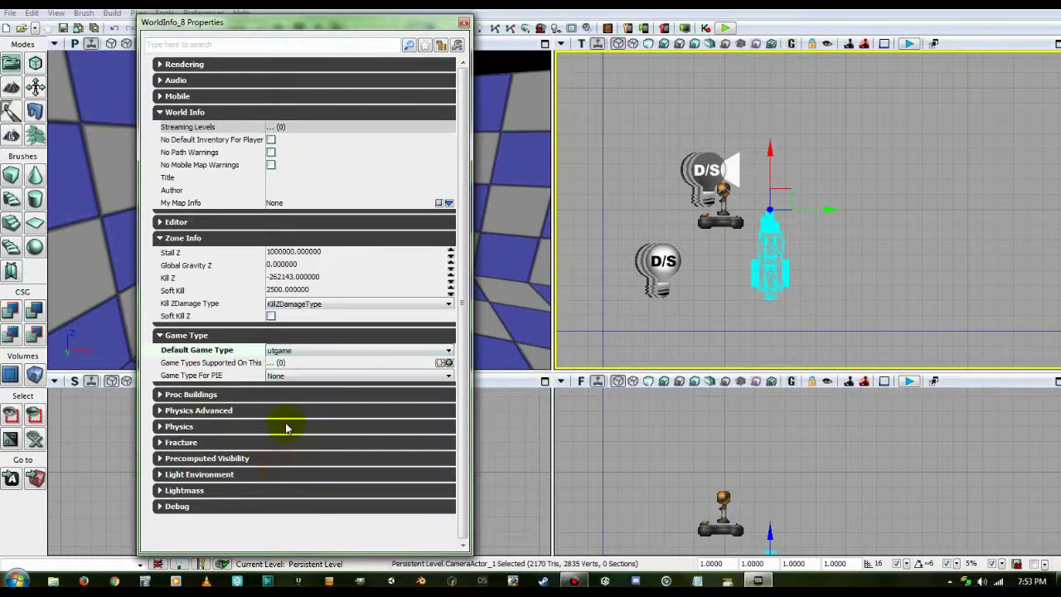
pyautogui.click(284, 377)
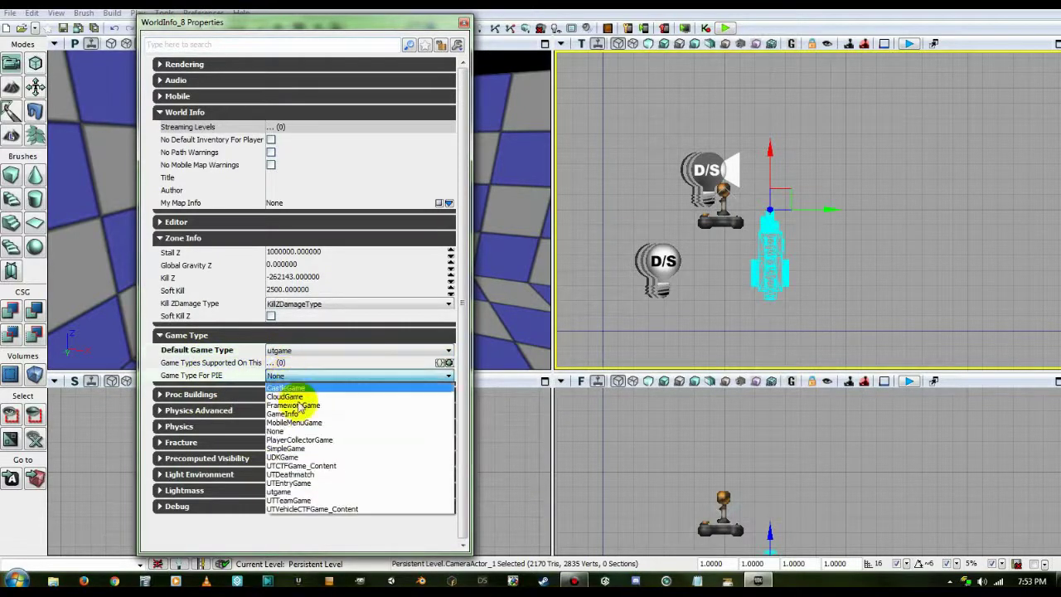
pyautogui.click(284, 493)
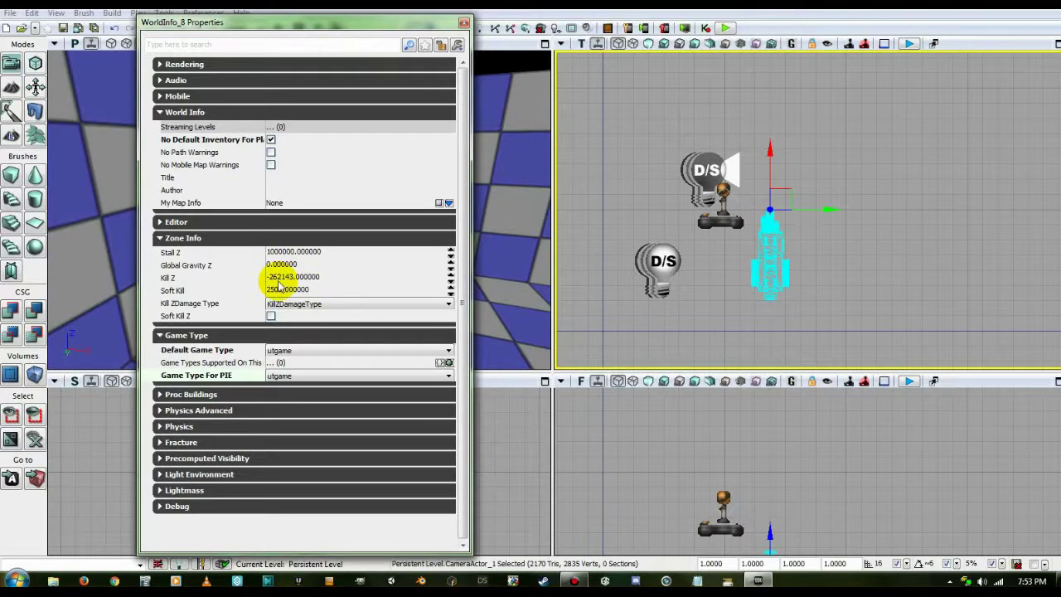
# - Enter a new negative Kill Z value in the world's zone info and check the kill plane beneath the floor
pyautogui.click(325, 278)
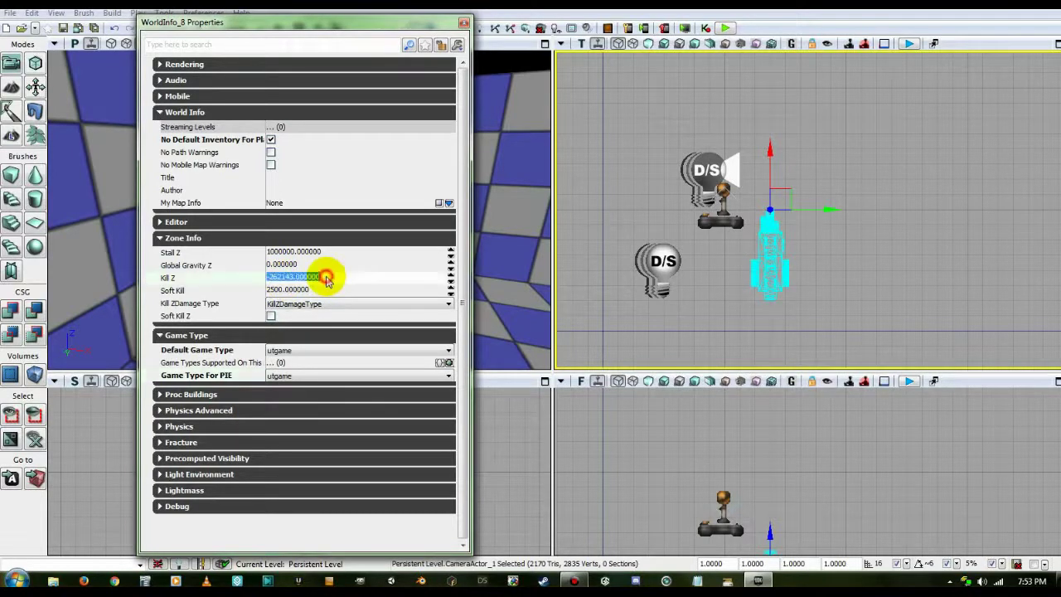
pyautogui.write('-')
pyautogui.click(465, 23)
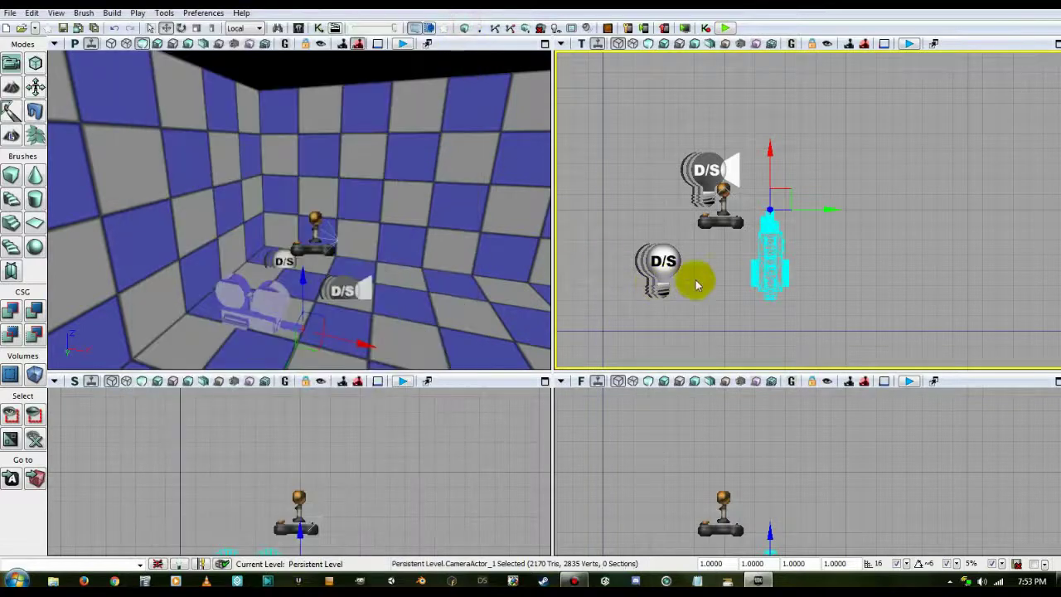
pyautogui.scroll(-6, 663, 460)
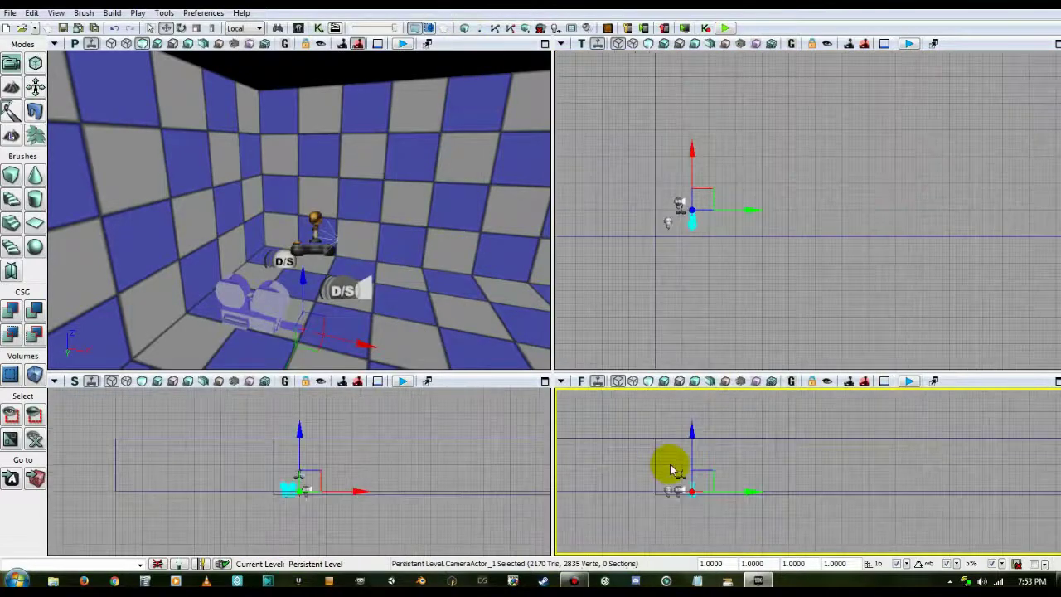
pyautogui.scroll(-6, 672, 468)
pyautogui.moveTo(698, 506); pyautogui.dragTo(682, 526)
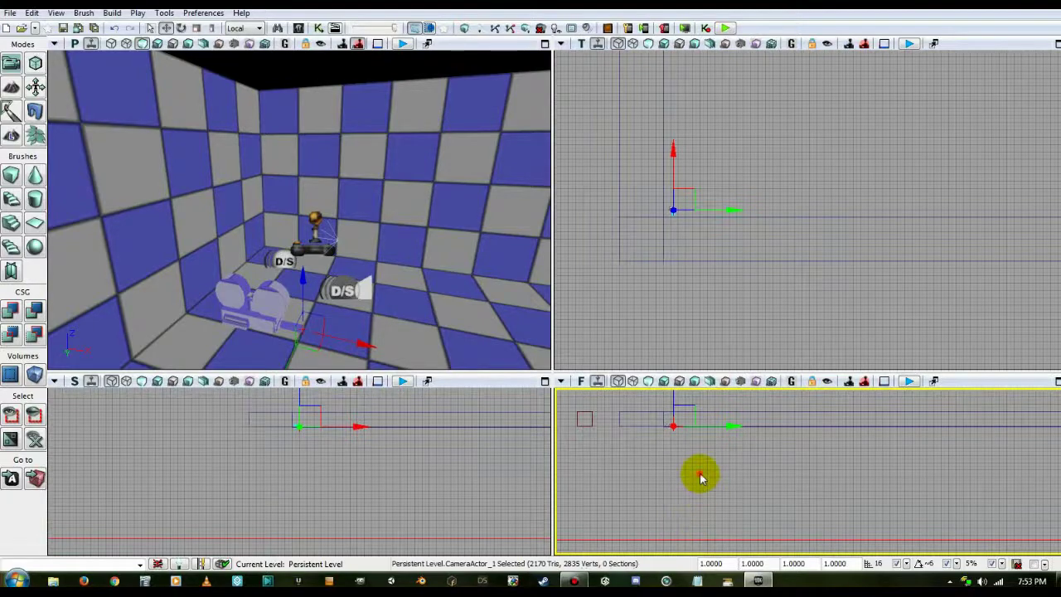
pyautogui.moveTo(700, 478); pyautogui.dragTo(664, 481)
pyautogui.scroll(4, 659, 460)
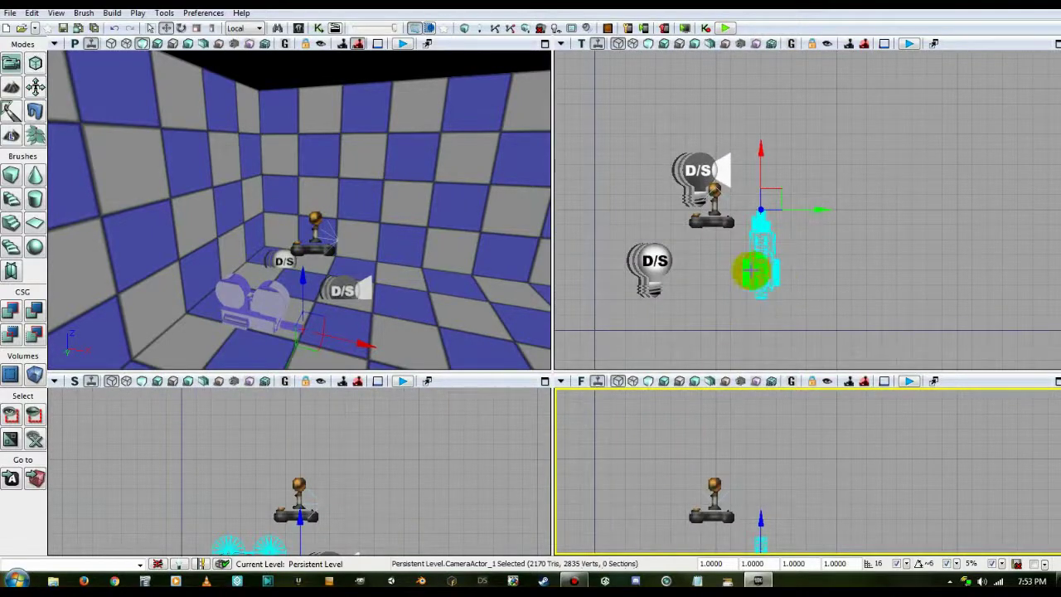
# - Open UnrealKismet for the level and add a Player Spawned event to the main sequence
pyautogui.click(319, 28)
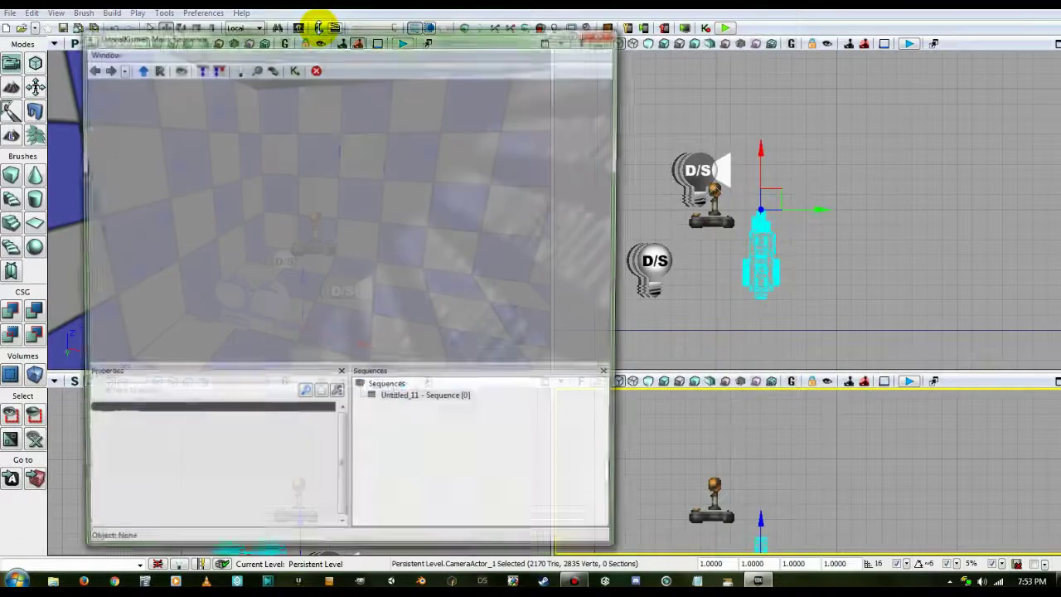
pyautogui.rightClick(115, 91)
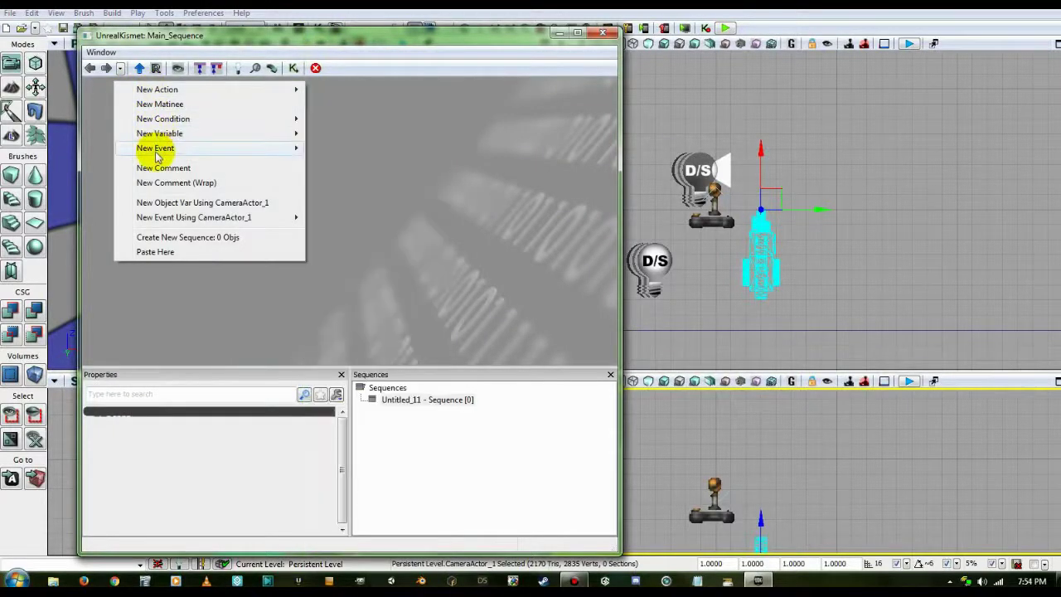
pyautogui.moveTo(149, 147)
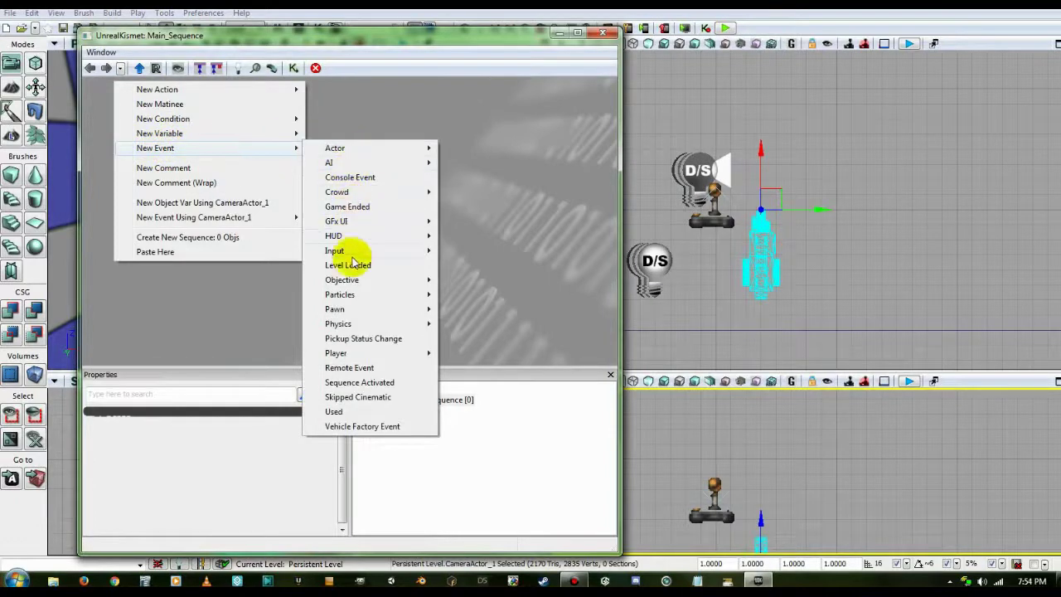
pyautogui.moveTo(353, 356)
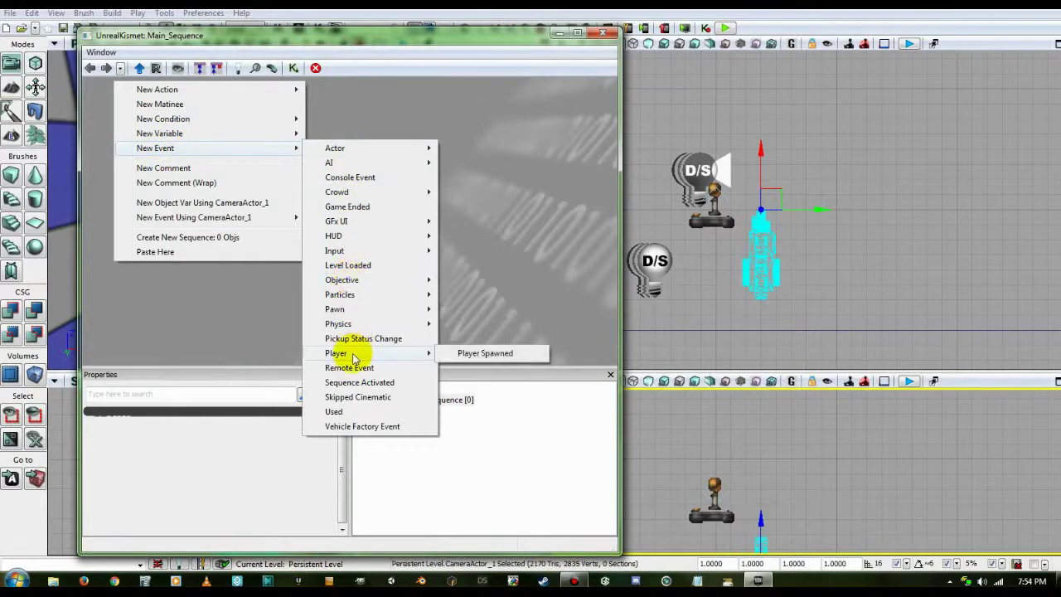
pyautogui.click(443, 352)
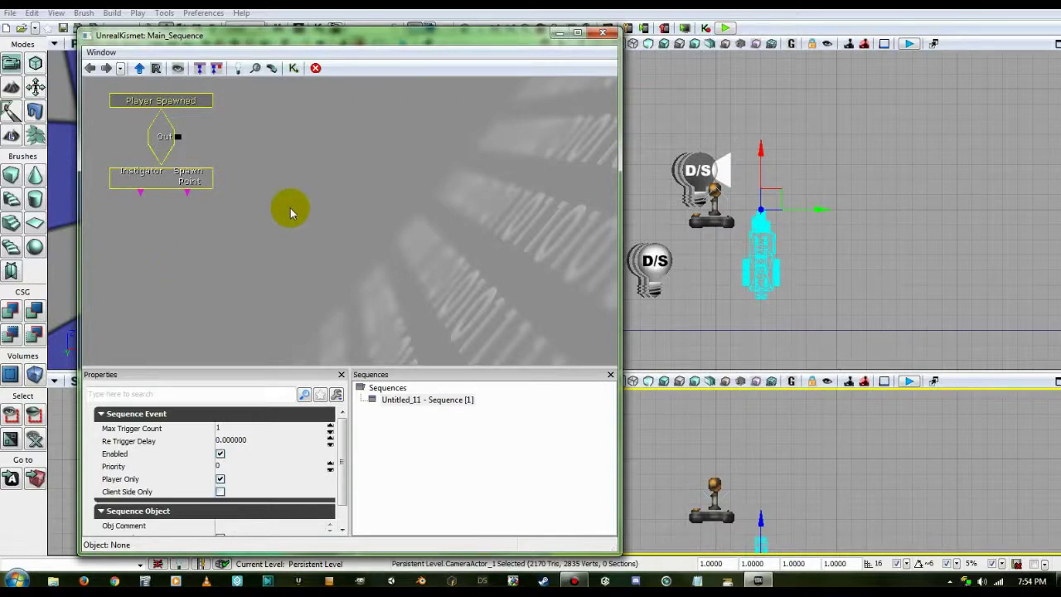
# - Set the Player Spawned event's Max Trigger Count to 0 and shift its node slightly in the sequence
pyautogui.click(232, 430)
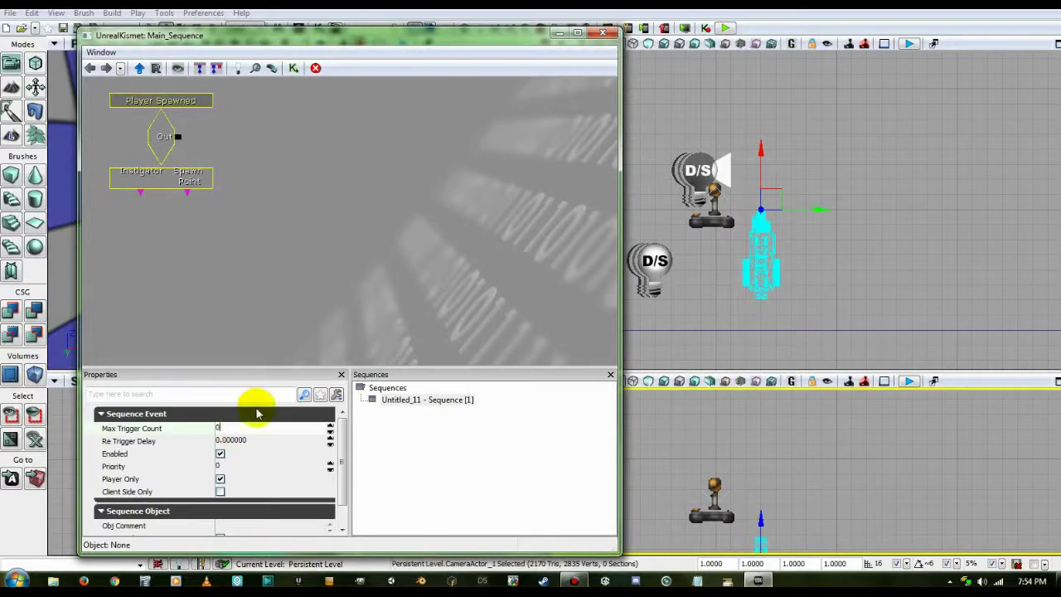
pyautogui.write('0')
pyautogui.press('Return')
pyautogui.click(263, 318)
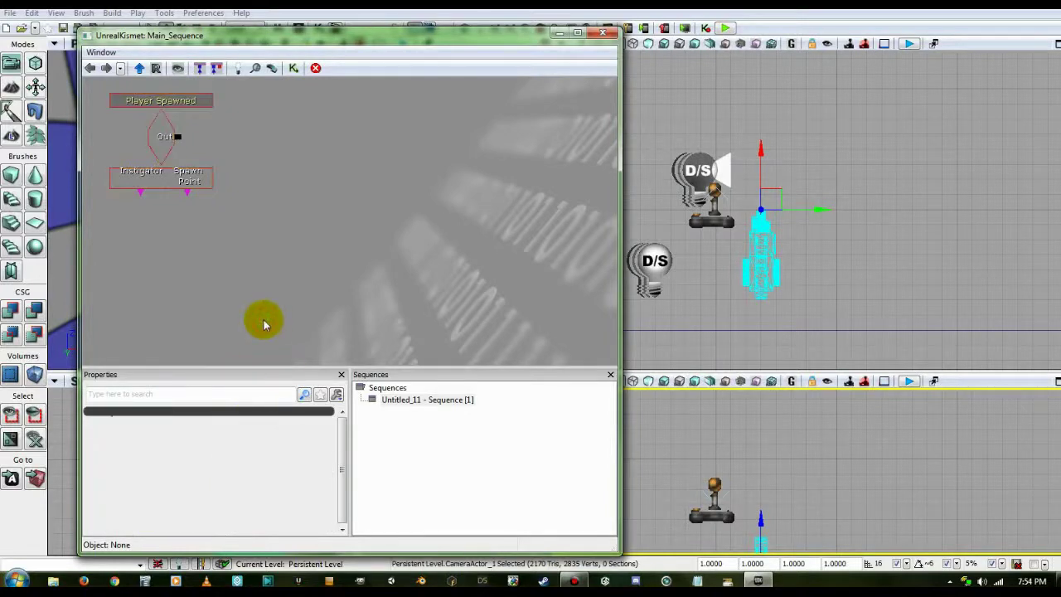
pyautogui.click(165, 149)
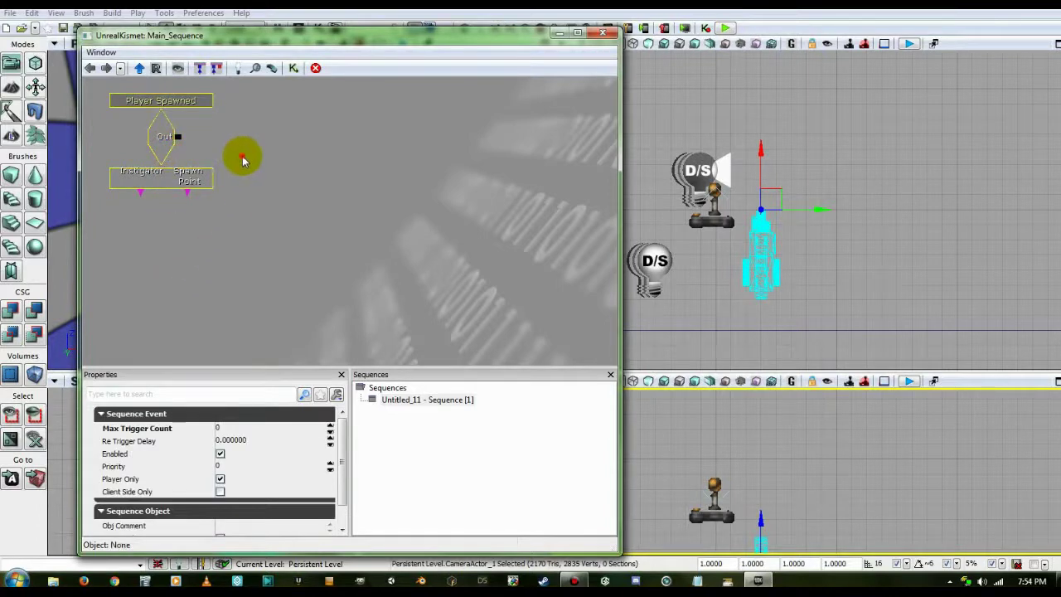
pyautogui.moveTo(242, 157); pyautogui.dragTo(238, 161)
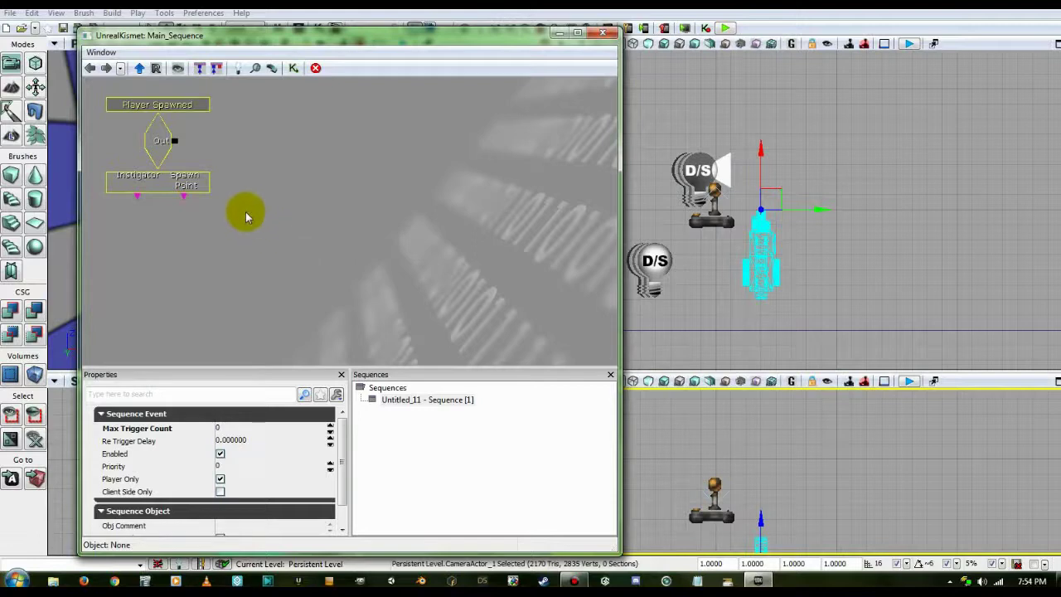
# - Add an object variable for the selected camera actor below and beside the Player Spawned event
pyautogui.click(758, 269)
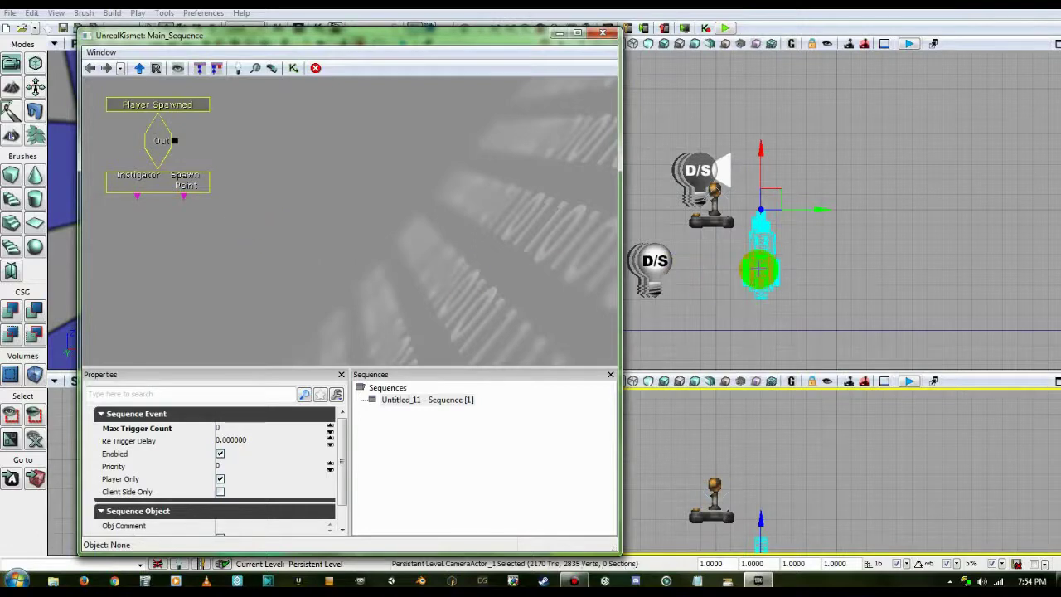
pyautogui.rightClick(245, 208)
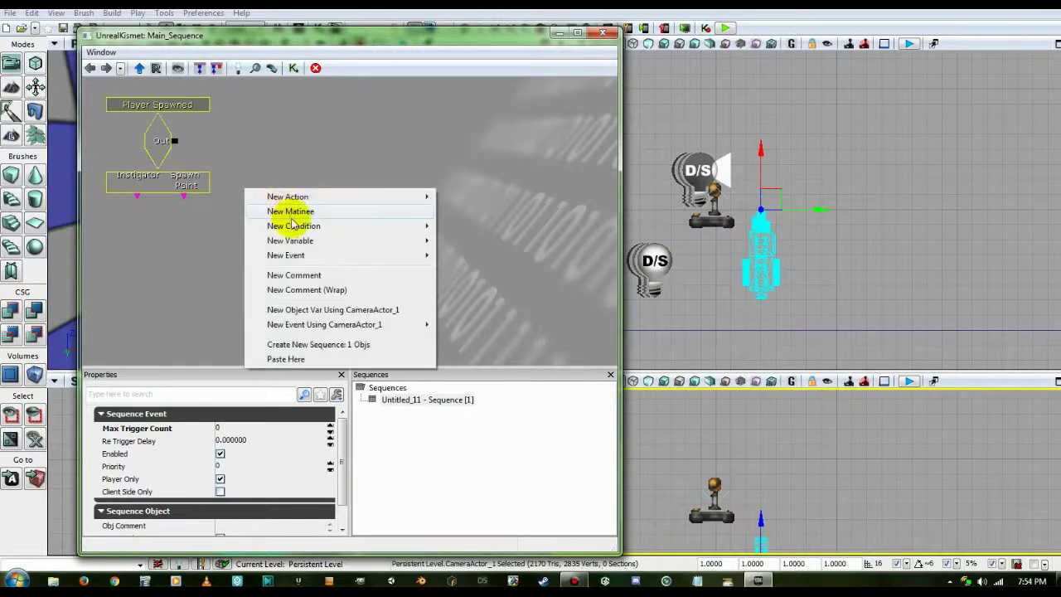
pyautogui.click(322, 310)
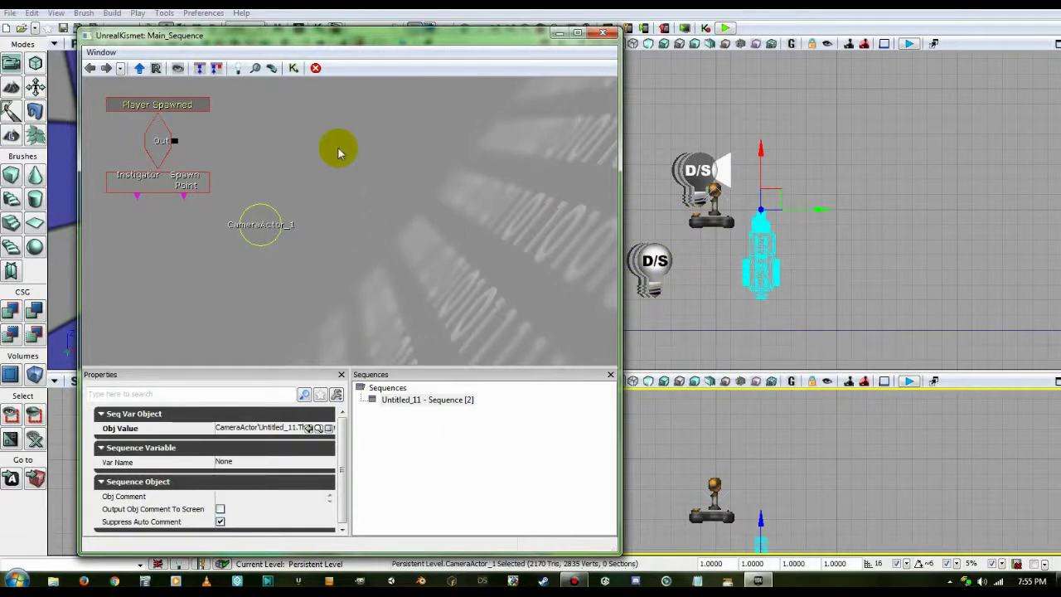
# - Add a Player variable above the camera variable in the sequence and delete it again
pyautogui.rightClick(325, 110)
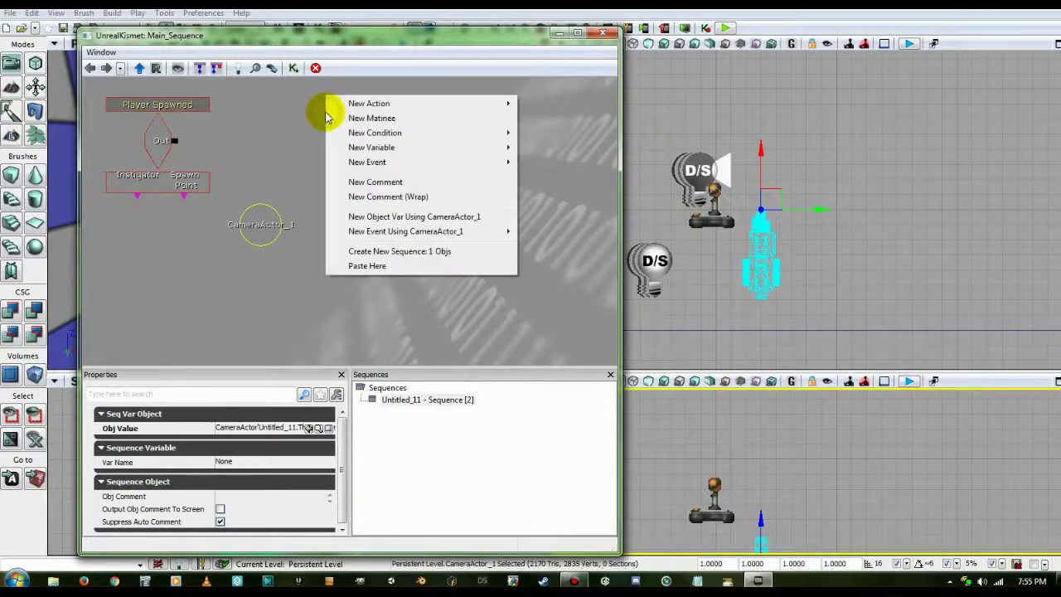
pyautogui.moveTo(334, 103)
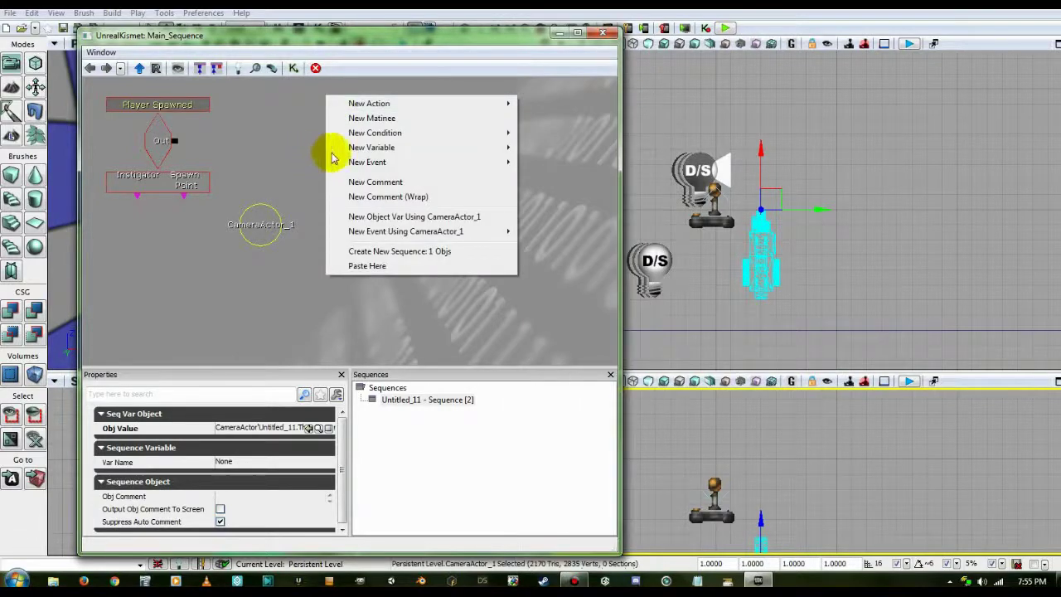
pyautogui.moveTo(372, 147)
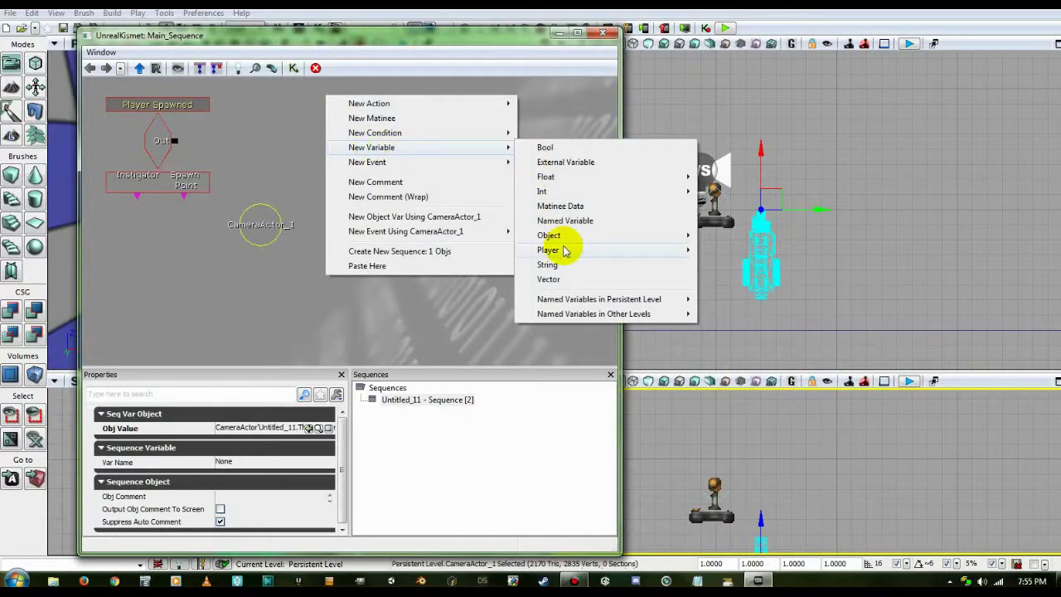
pyautogui.moveTo(567, 249)
pyautogui.click(711, 253)
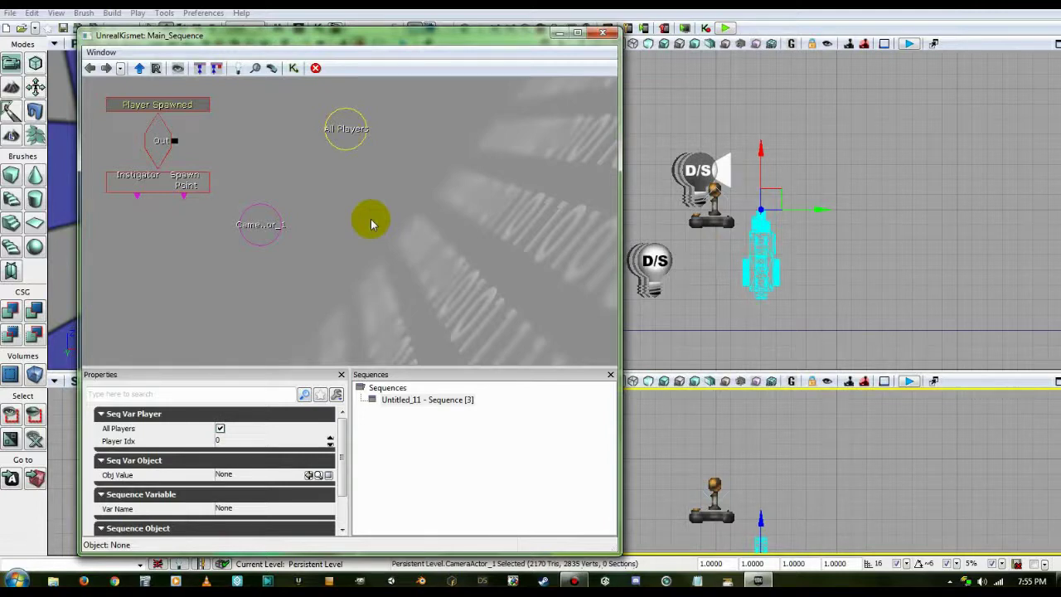
pyautogui.press('Delete')
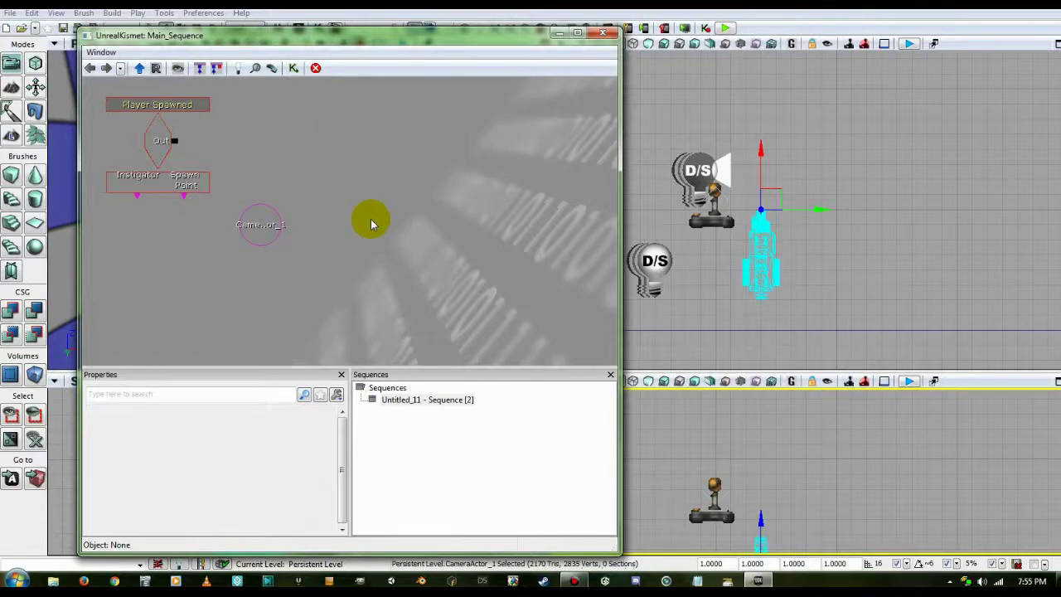
# - Place an All Players variable in the sequence, above and beside the camera variable
pyautogui.press('p')
pyautogui.click(332, 158)
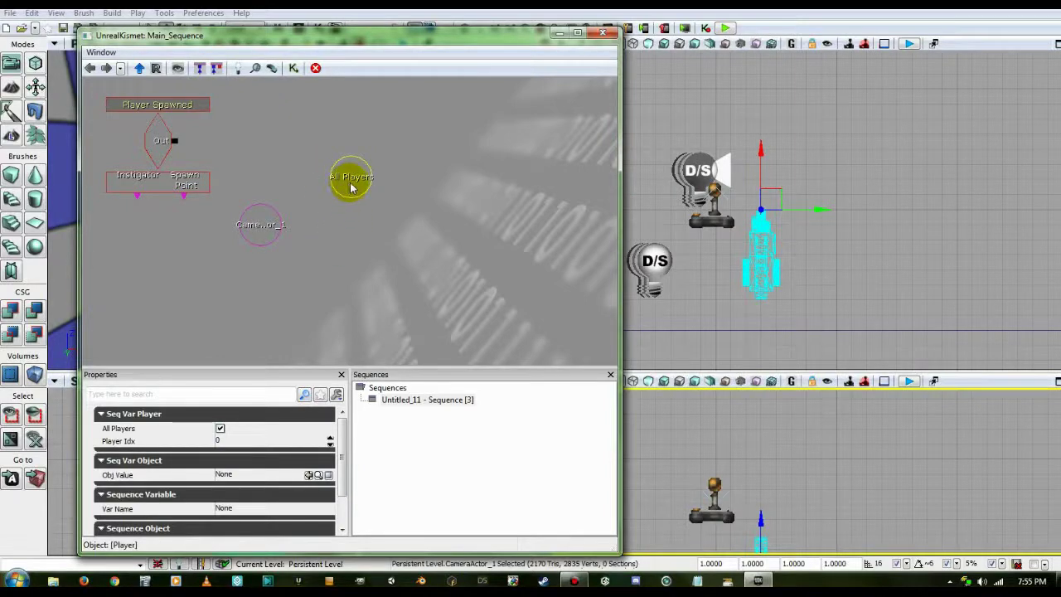
# - Arrange the All Players and camera variables side by side below and beside the Player Spawned event, with the camera variable on the far side
pyautogui.moveTo(350, 189); pyautogui.dragTo(313, 233)
pyautogui.keyDown('ctrl'); pyautogui.click(256, 229); pyautogui.keyUp('ctrl')
pyautogui.click(313, 232)
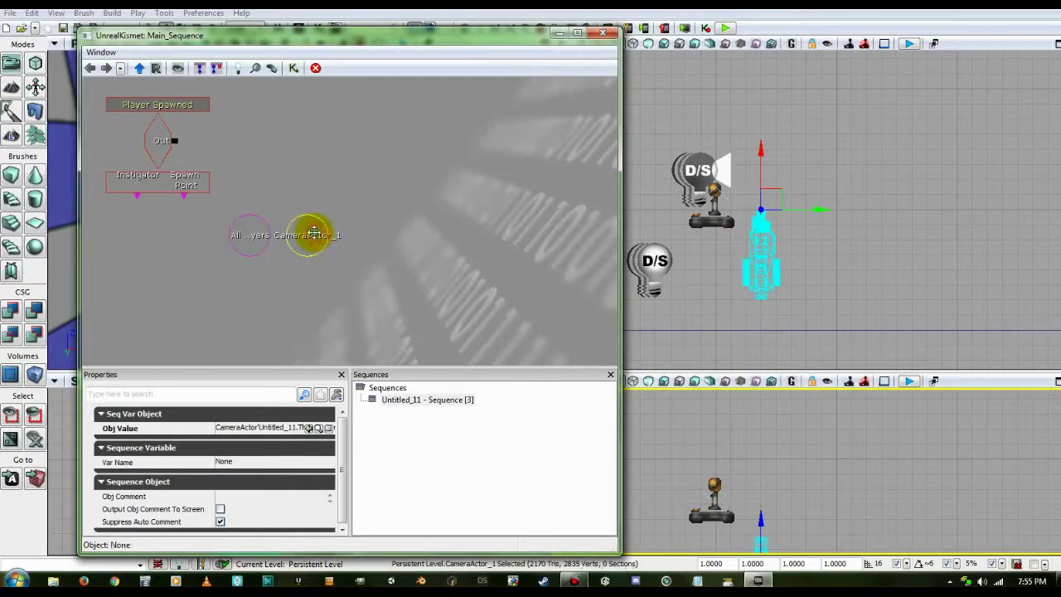
pyautogui.click(298, 266)
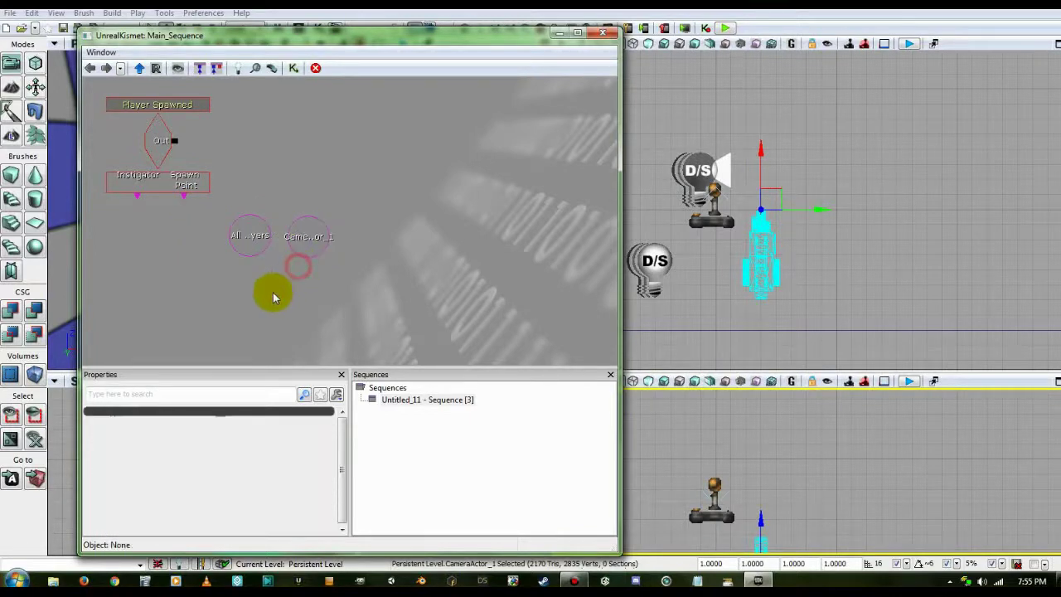
# - Turn off All Players on the player variable so it refers to the single player with index 0
pyautogui.click(246, 237)
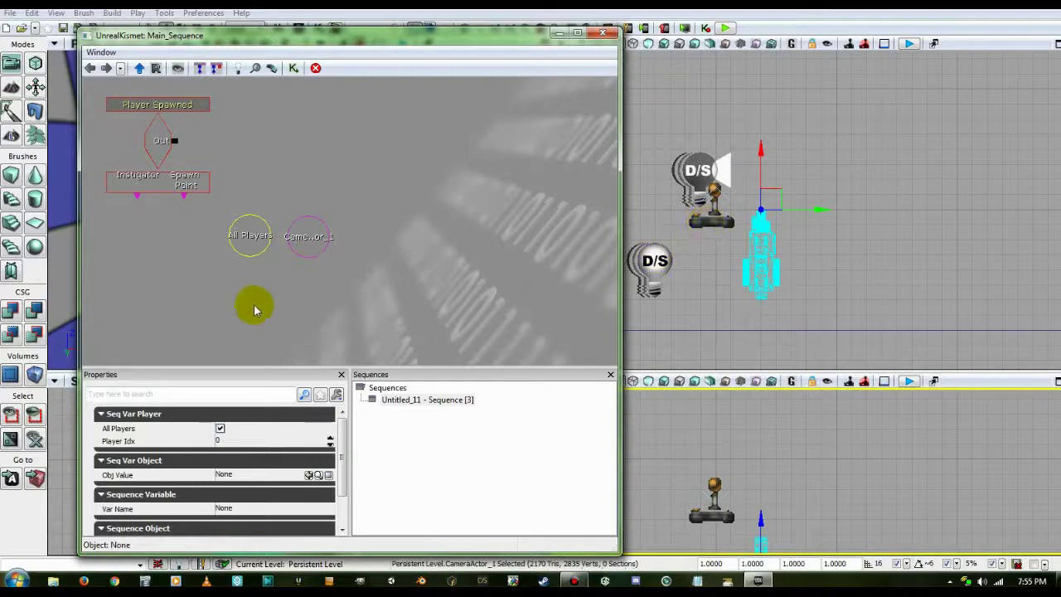
pyautogui.click(220, 429)
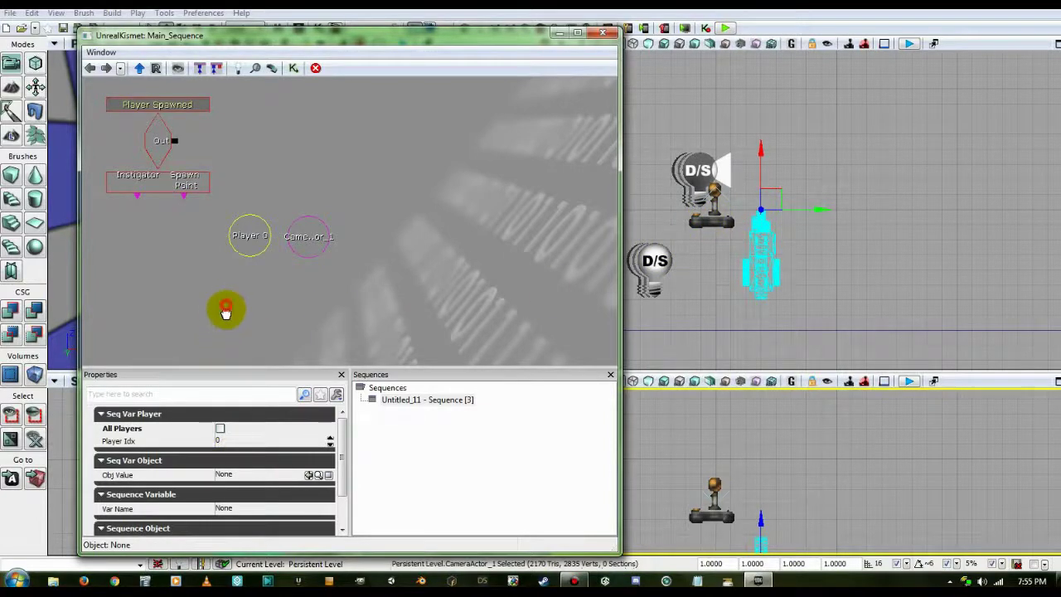
pyautogui.moveTo(226, 311); pyautogui.dragTo(277, 323)
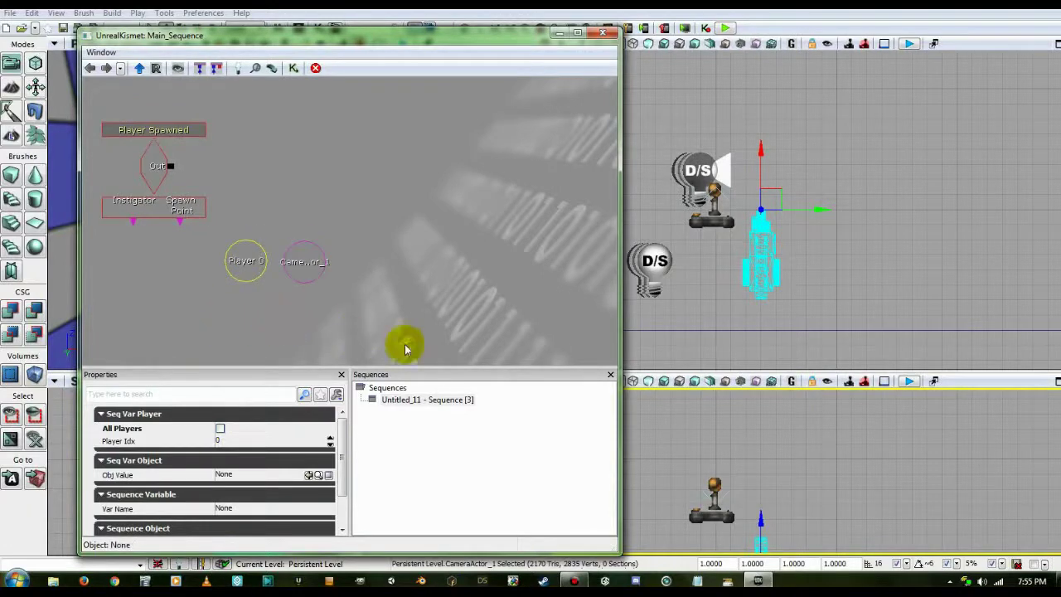
# - Add an Attach to Actor action beside the Player Spawned event, above the two variables
pyautogui.rightClick(233, 105)
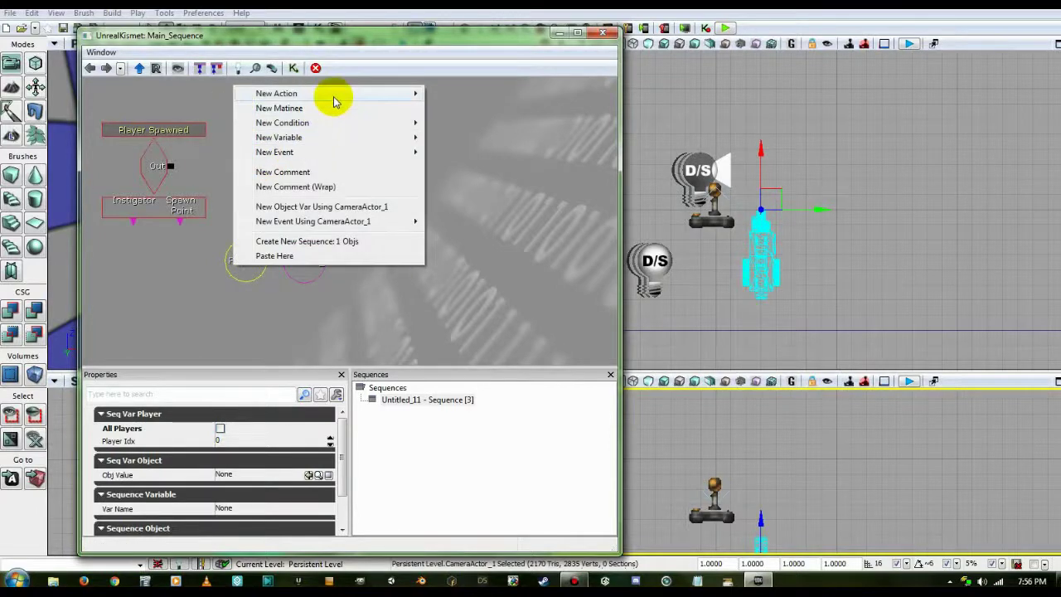
pyautogui.moveTo(334, 100)
pyautogui.moveTo(531, 95)
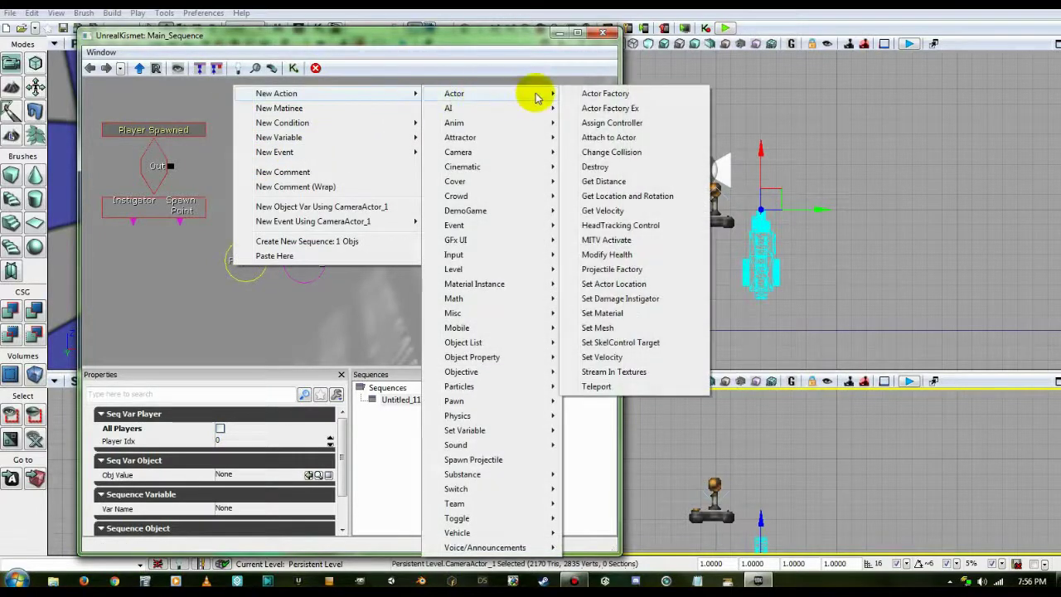
pyautogui.click(607, 137)
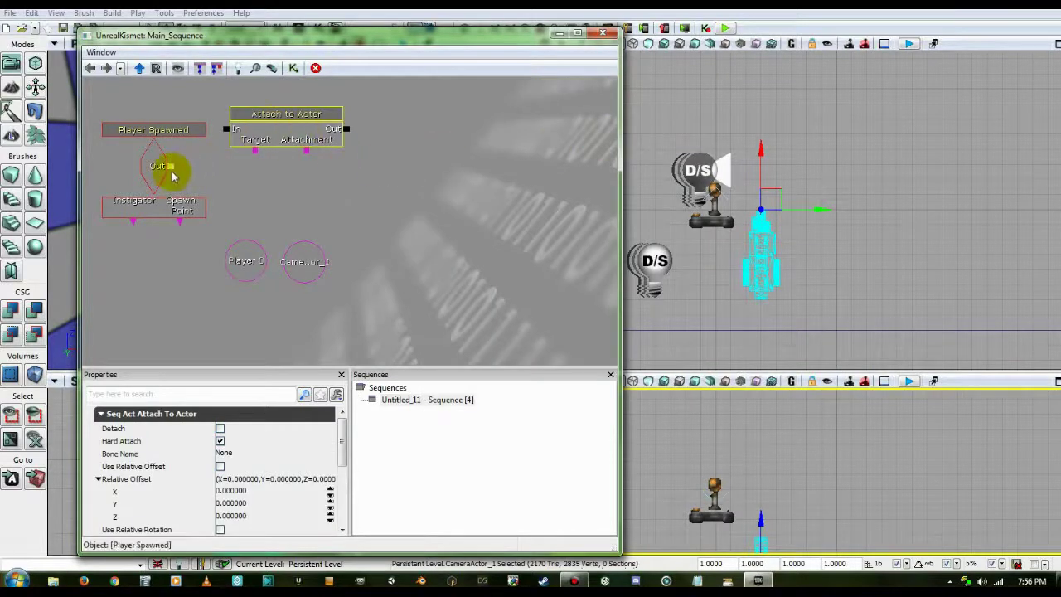
# - Wire Player Spawned's Out to Attach to Actor's In, linking Attachment to the camera variable and Target to the Player 0 variable
pyautogui.moveTo(172, 168); pyautogui.dragTo(225, 127)
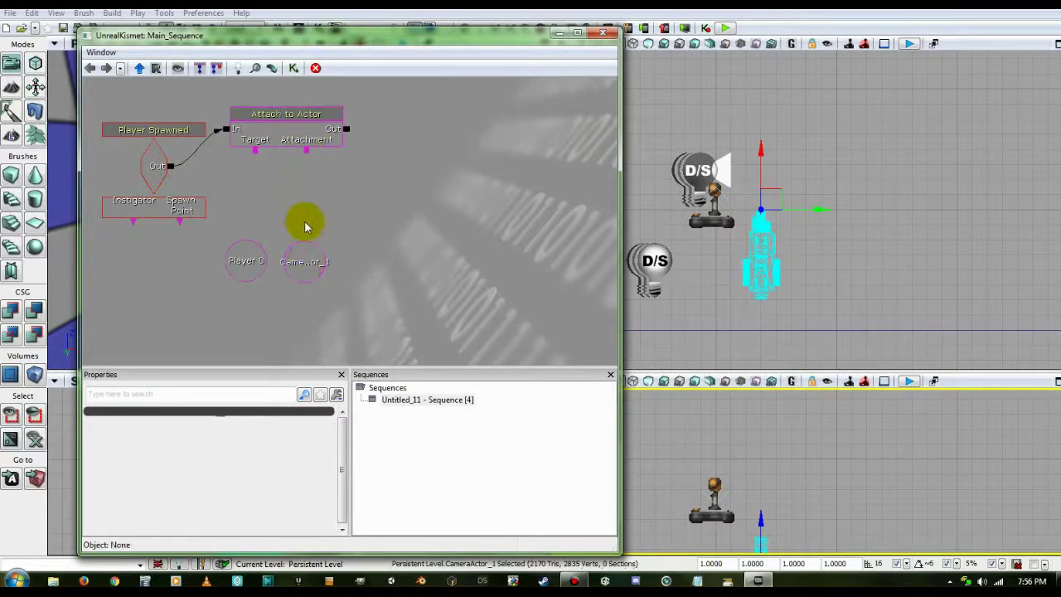
pyautogui.moveTo(306, 151); pyautogui.dragTo(309, 260)
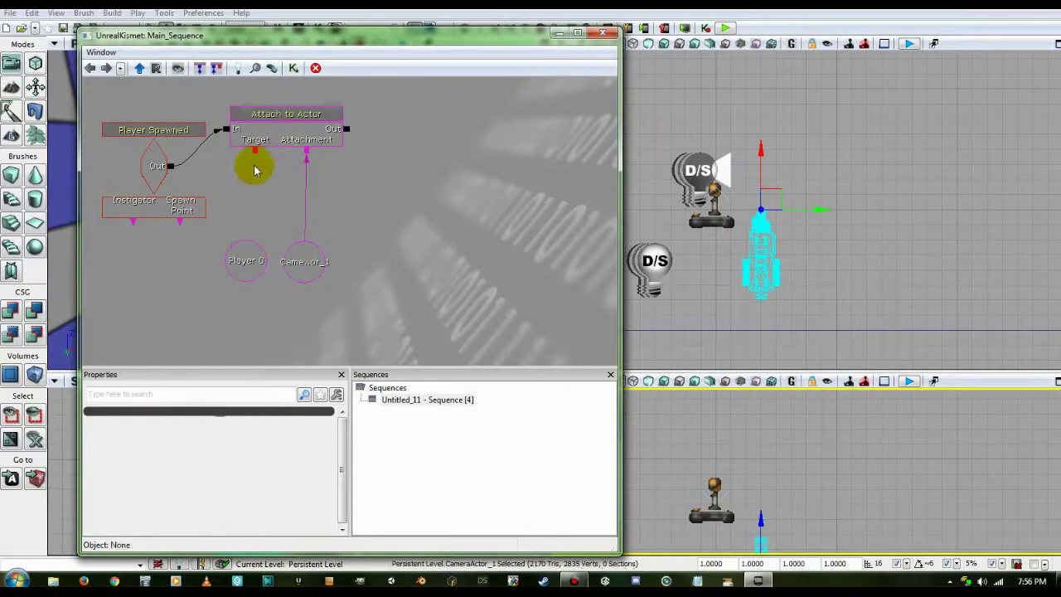
pyautogui.moveTo(256, 158); pyautogui.dragTo(243, 251)
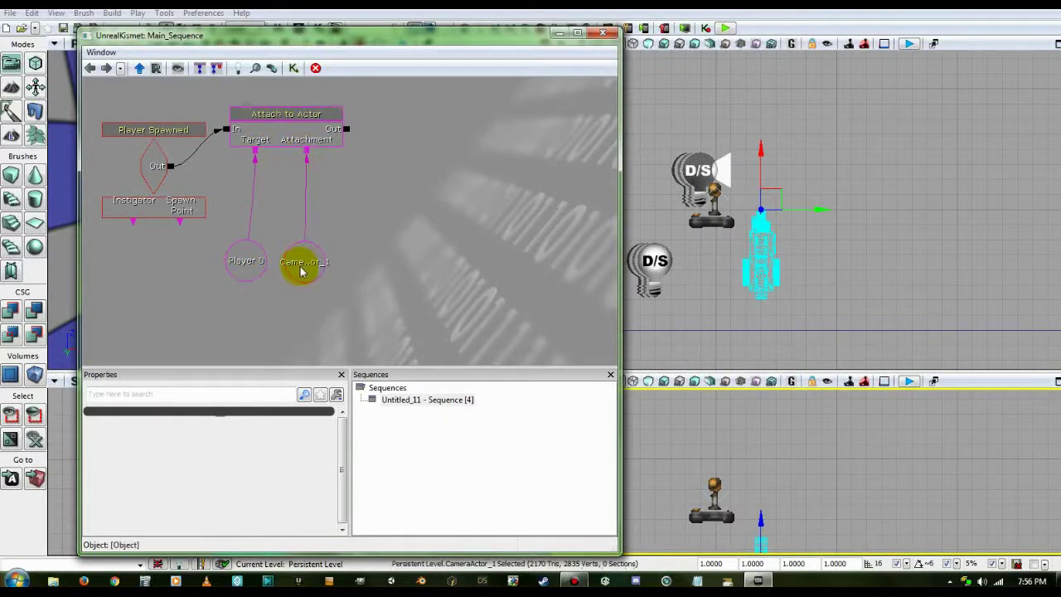
# - Enable Use Relative Offset and Use Relative Rotation on the Attach to Actor action
pyautogui.click(279, 131)
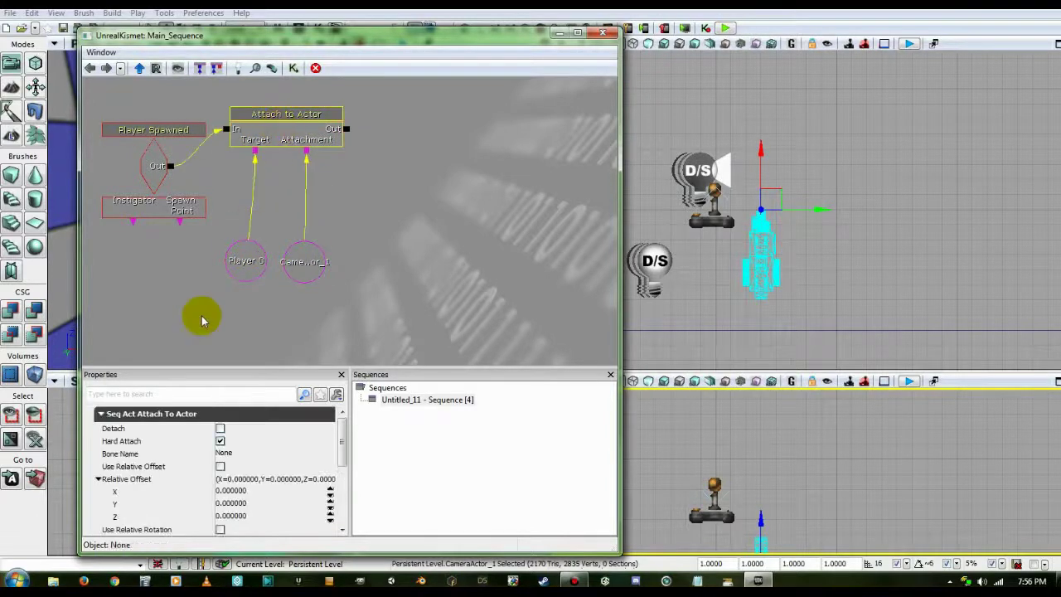
pyautogui.scroll(-2, 342, 450)
pyautogui.moveTo(341, 450)
pyautogui.mouseDown()
pyautogui.moveTo(343, 474)
pyautogui.moveTo(352, 458)
pyautogui.mouseUp()
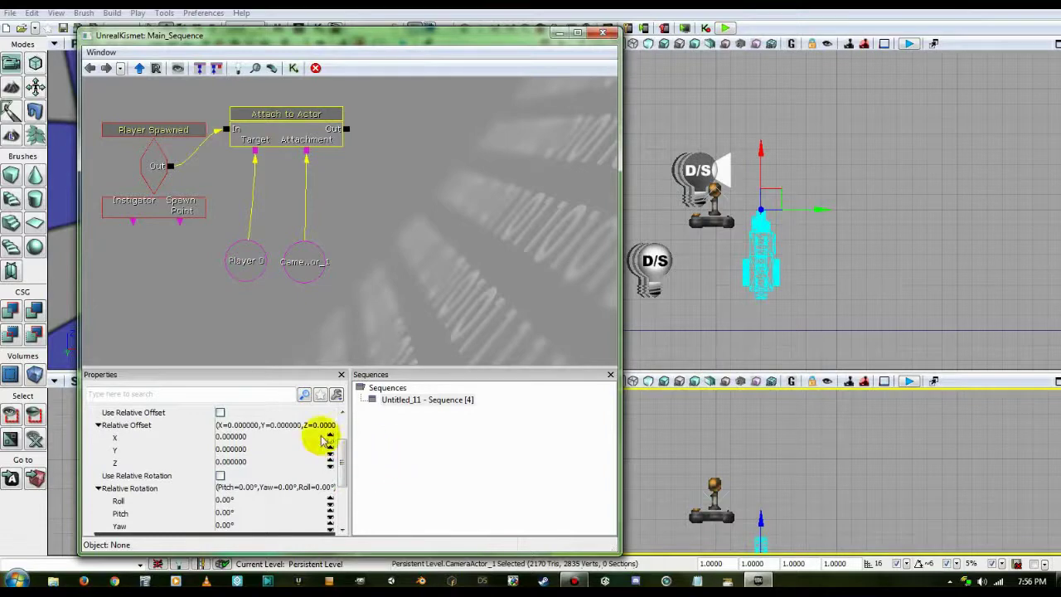
pyautogui.click(220, 413)
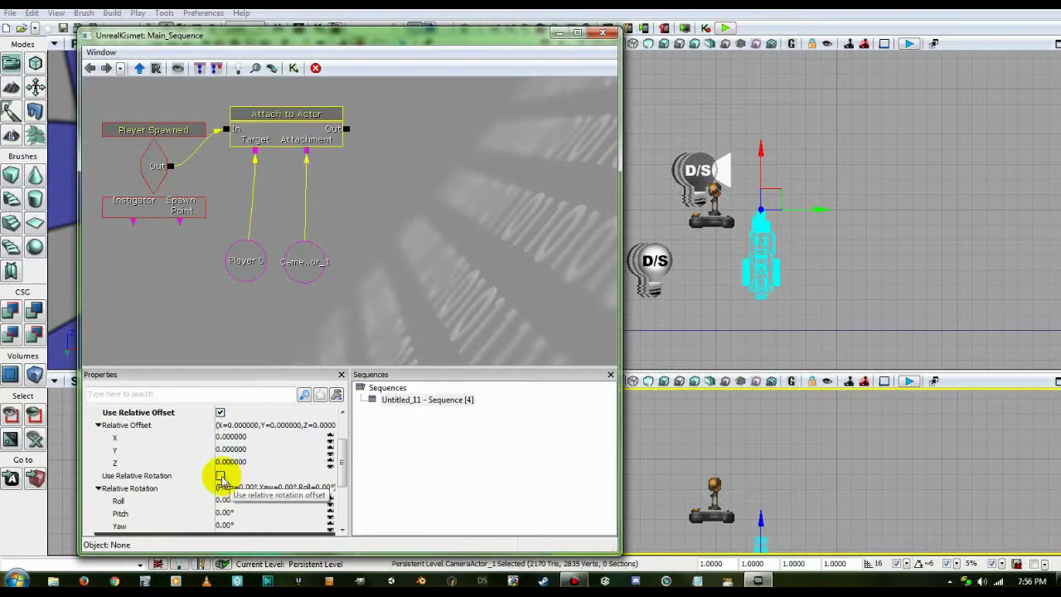
pyautogui.click(220, 477)
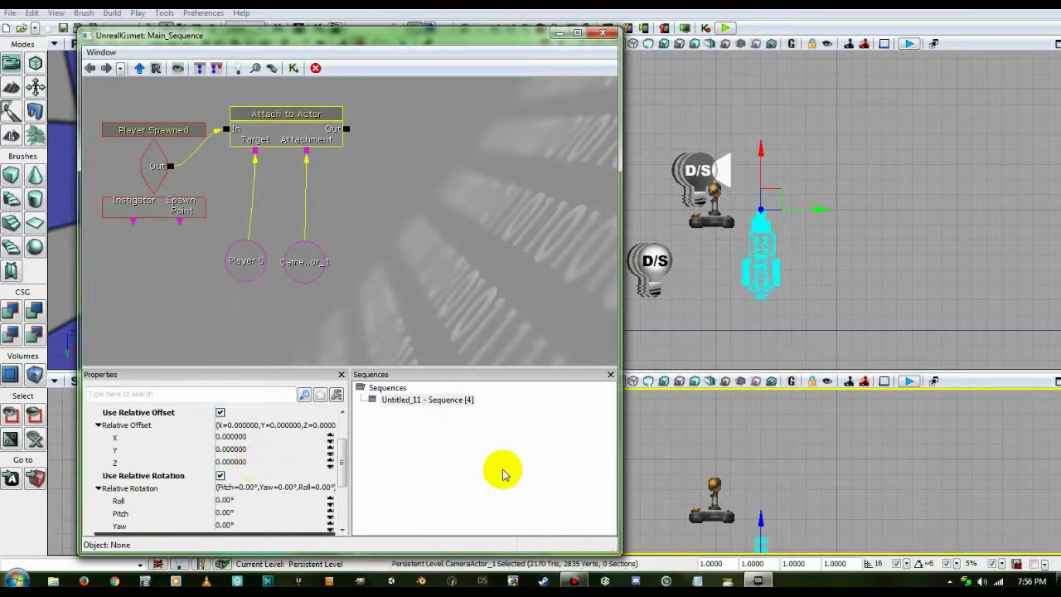
# - Set the Attach to Actor action's relative offset Z to 750
pyautogui.moveTo(807, 509); pyautogui.dragTo(825, 430)
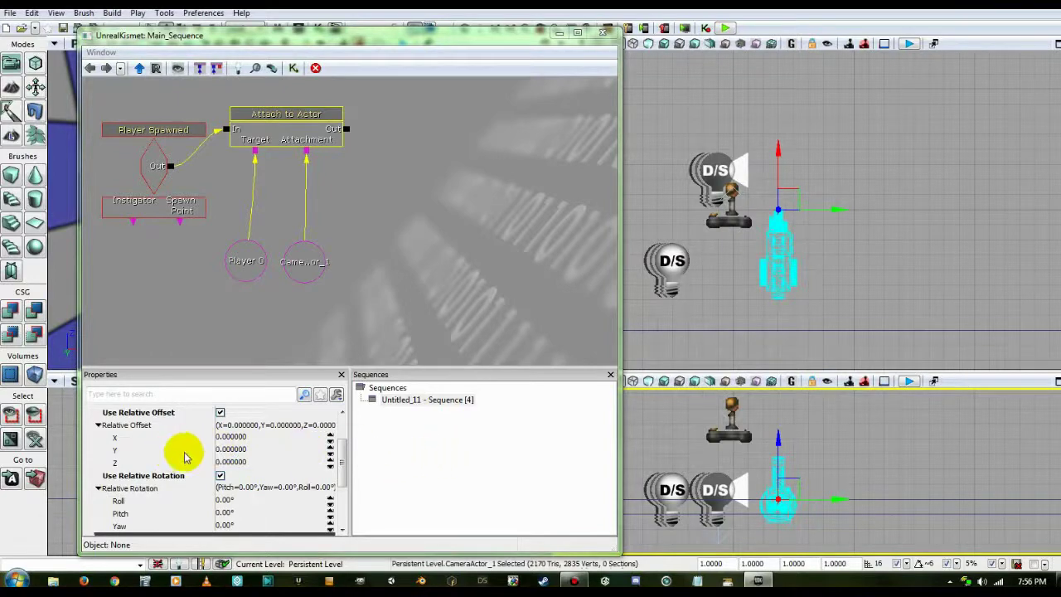
pyautogui.click(259, 463)
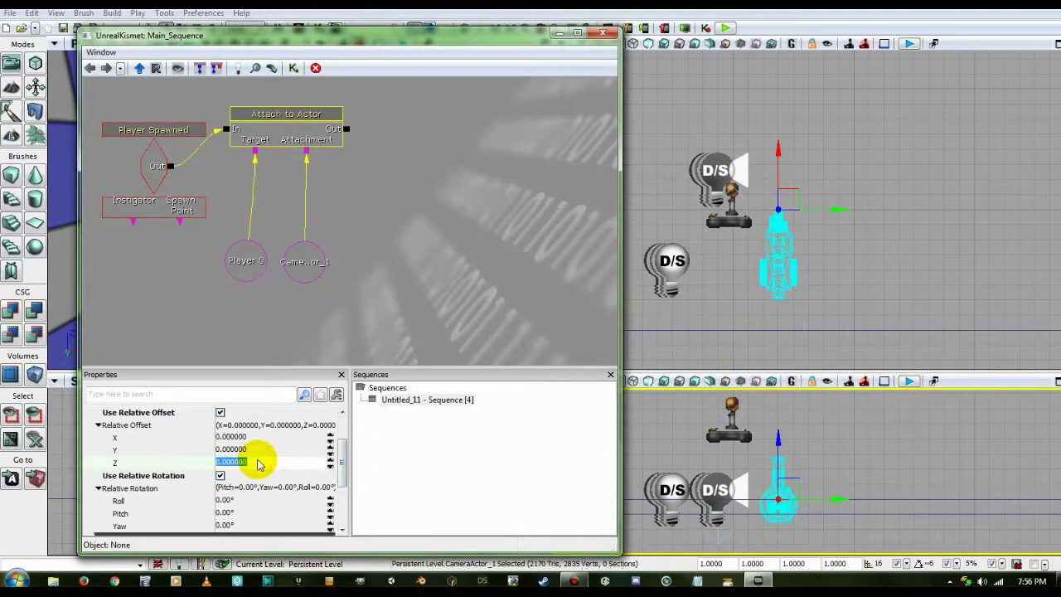
pyautogui.write('75')
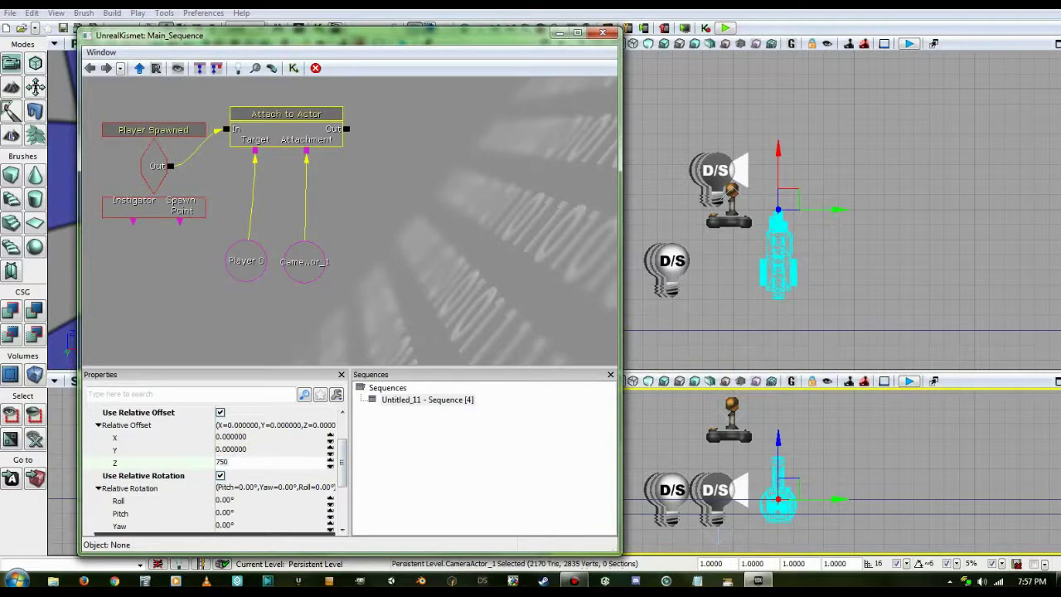
pyautogui.write('0')
pyautogui.press('Return')
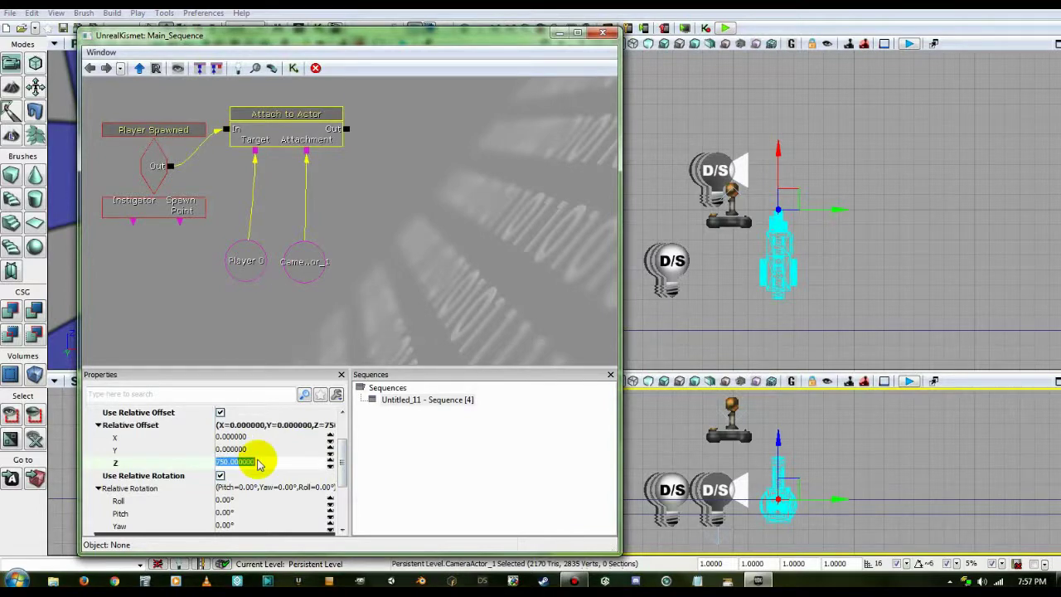
# - Set the Attach to Actor action's relative rotation Pitch to -65 degrees
pyautogui.click(220, 512)
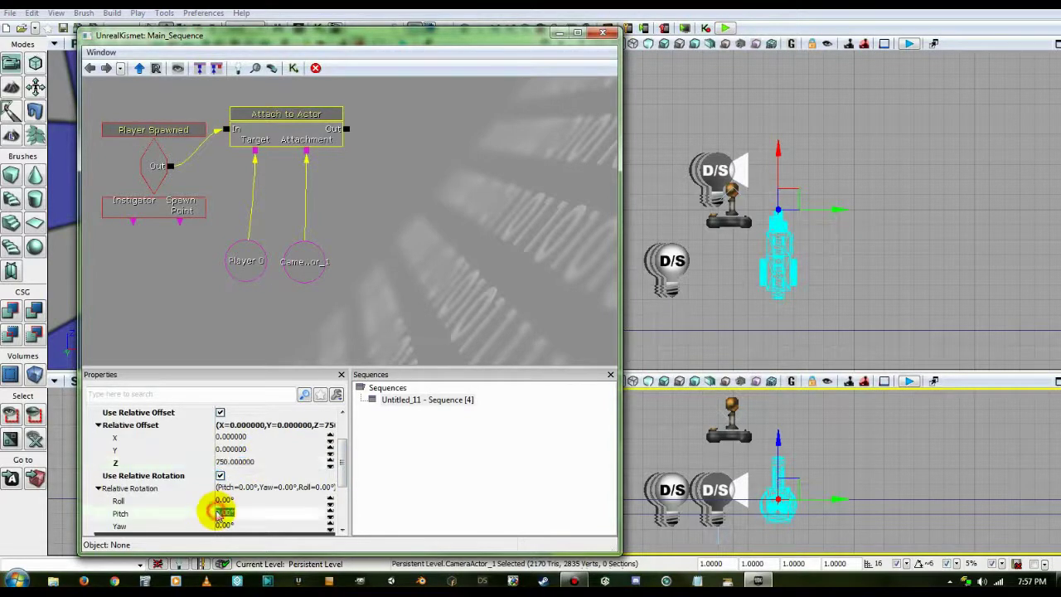
pyautogui.write('-')
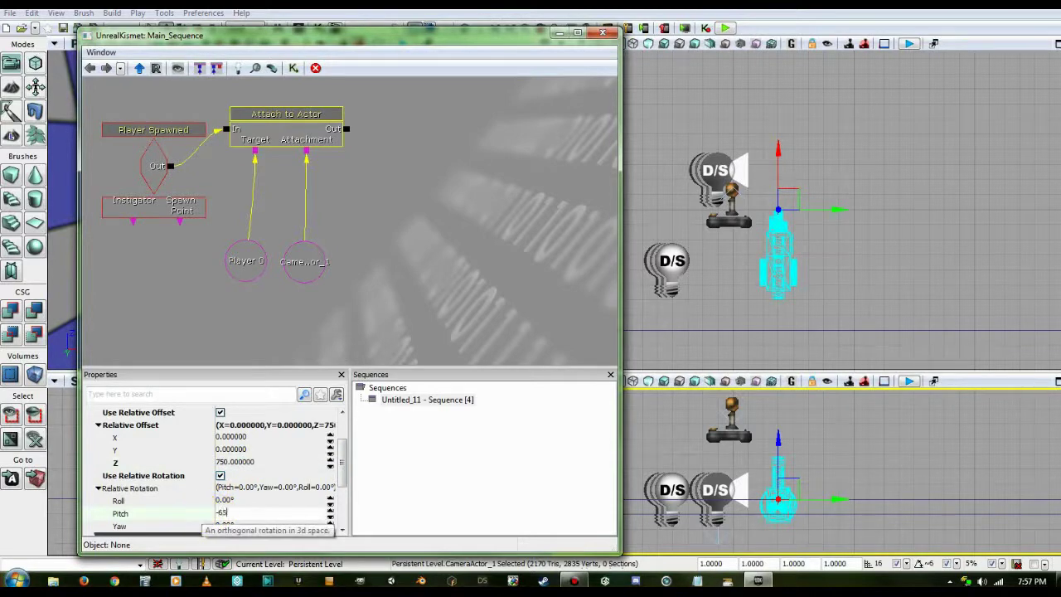
pyautogui.write('65')
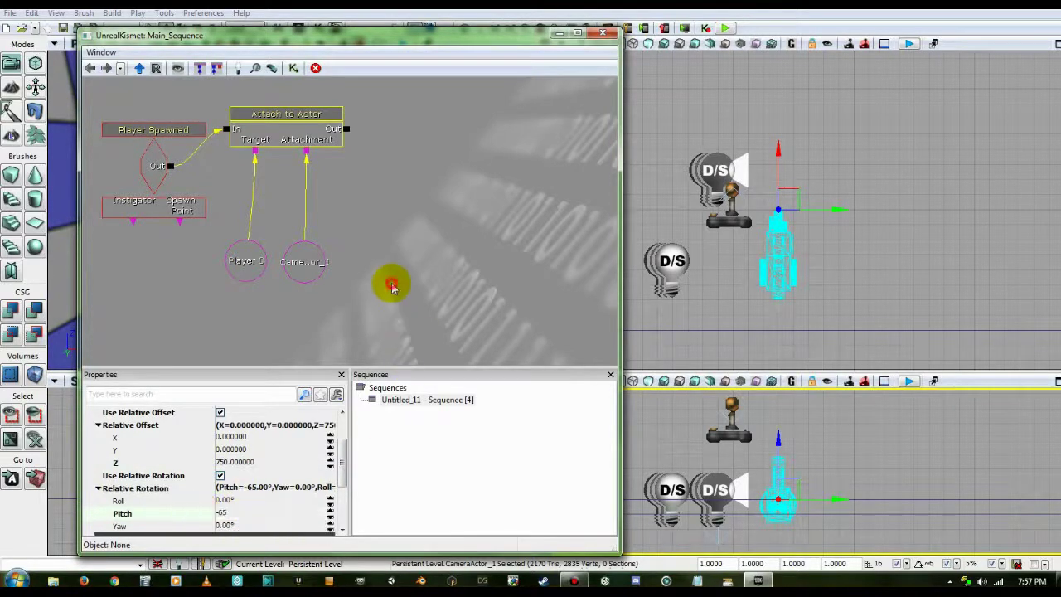
pyautogui.click(392, 288)
# - Review the Attach to Actor action's offset and rotation settings and the player variable's properties
pyautogui.click(288, 112)
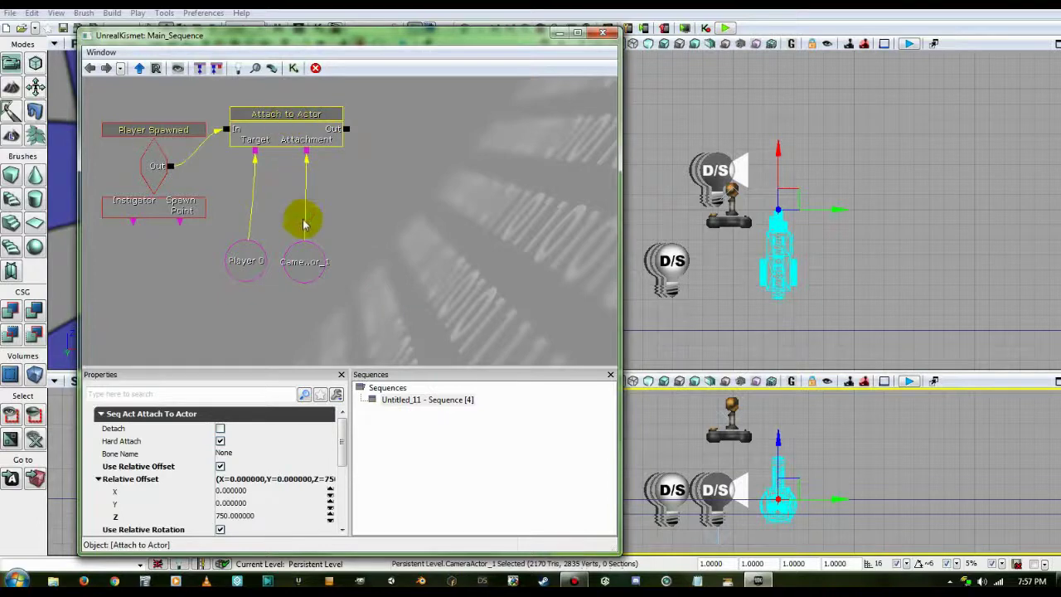
pyautogui.click(311, 282)
pyautogui.click(260, 261)
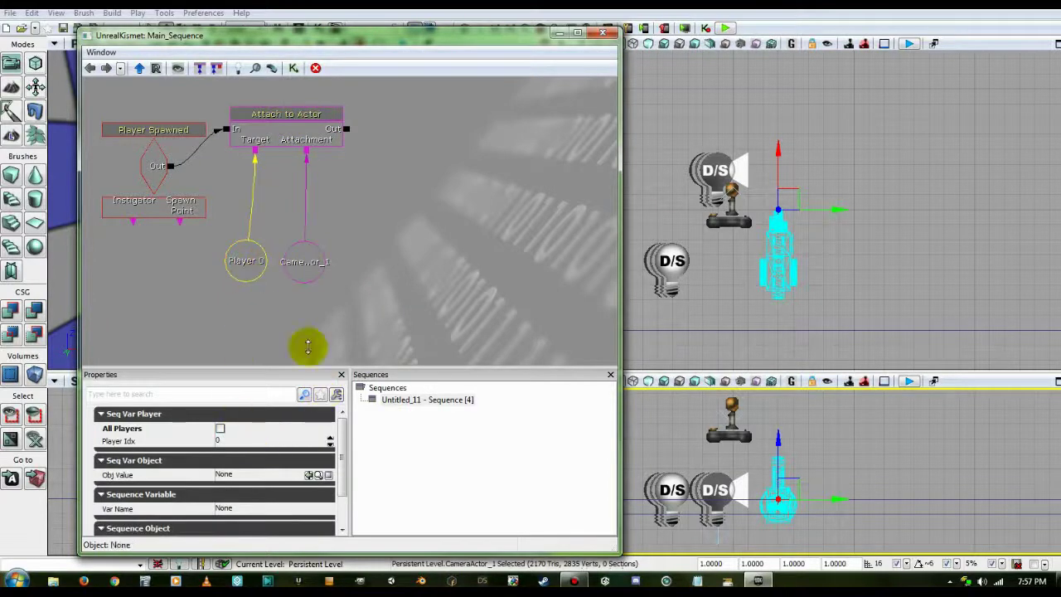
pyautogui.click(286, 136)
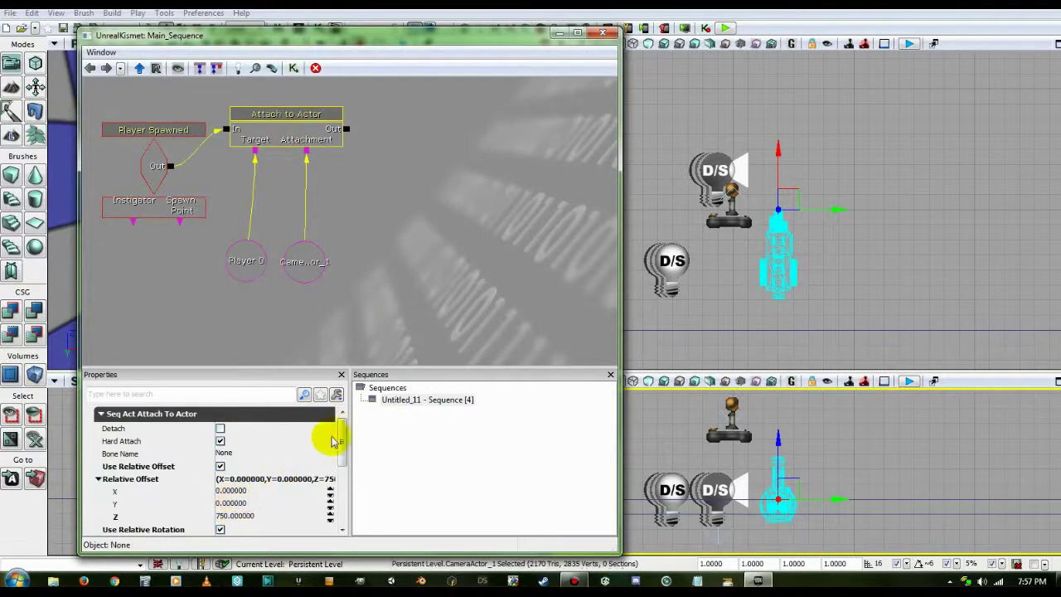
pyautogui.moveTo(339, 435); pyautogui.dragTo(268, 473)
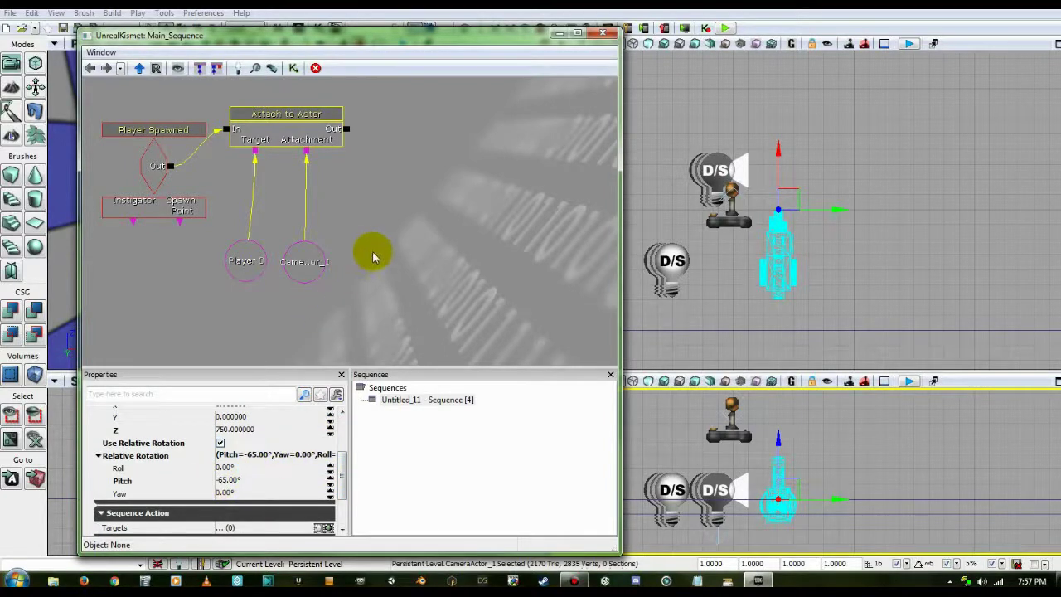
pyautogui.moveTo(377, 245); pyautogui.dragTo(386, 250)
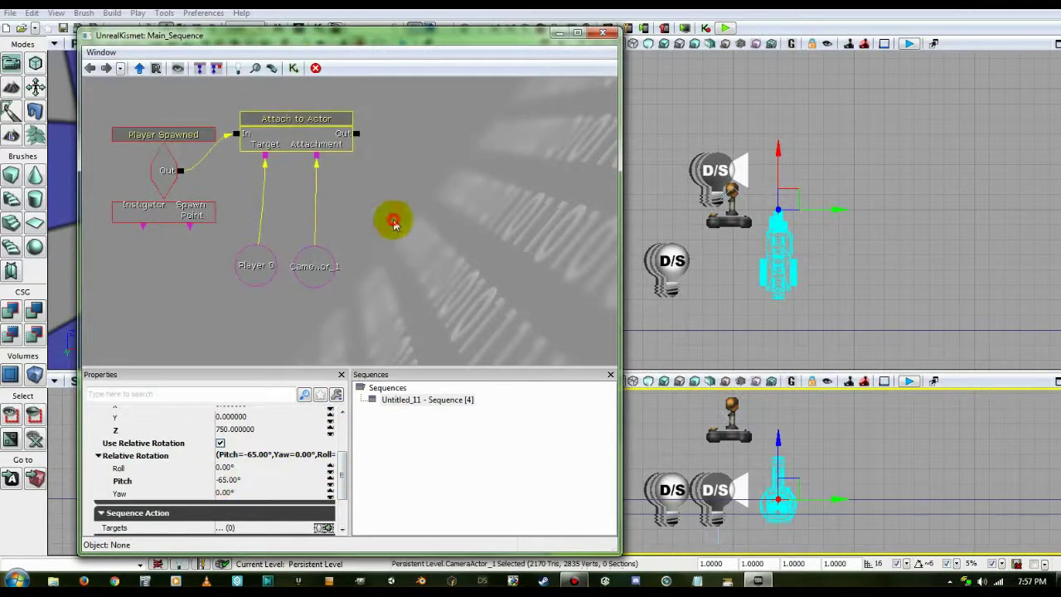
pyautogui.click(394, 222)
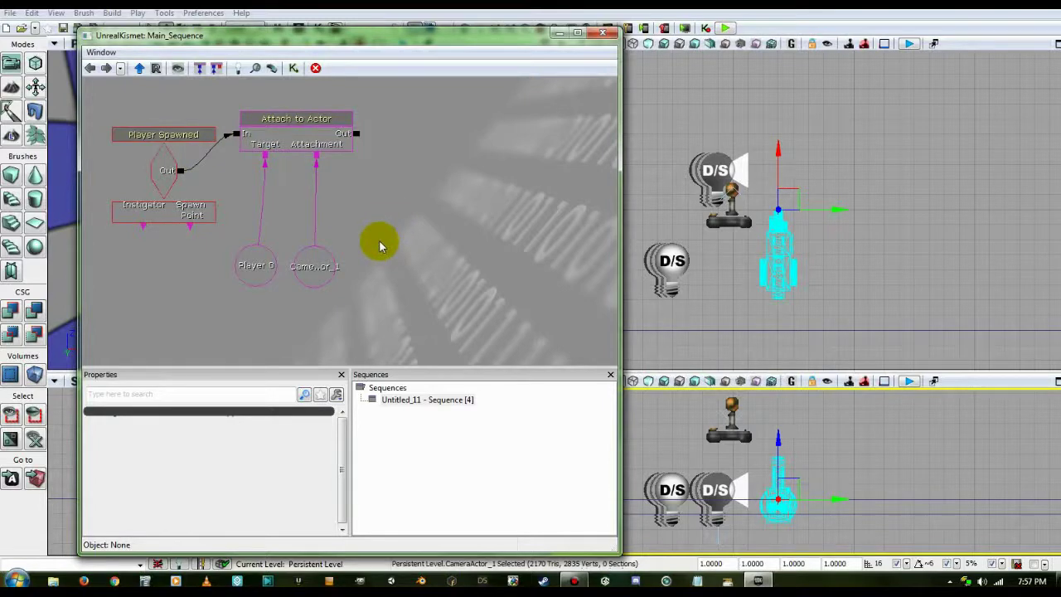
# - Move the Player 0 and camera variables together slightly farther below the Attach to Actor action
pyautogui.click(256, 259)
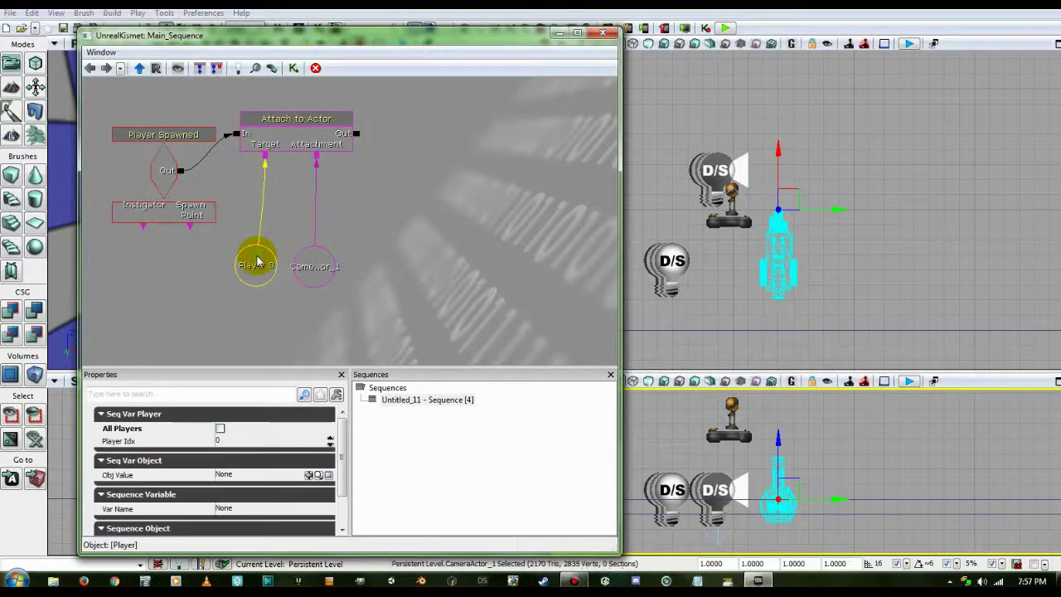
pyautogui.click(319, 267)
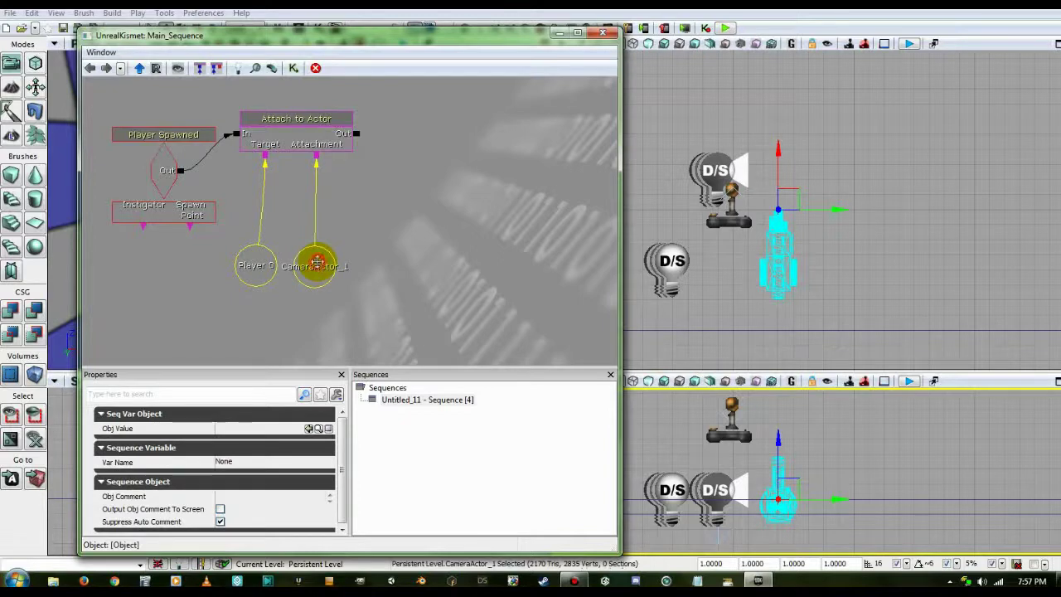
pyautogui.moveTo(317, 262); pyautogui.dragTo(312, 285)
pyautogui.click(351, 225)
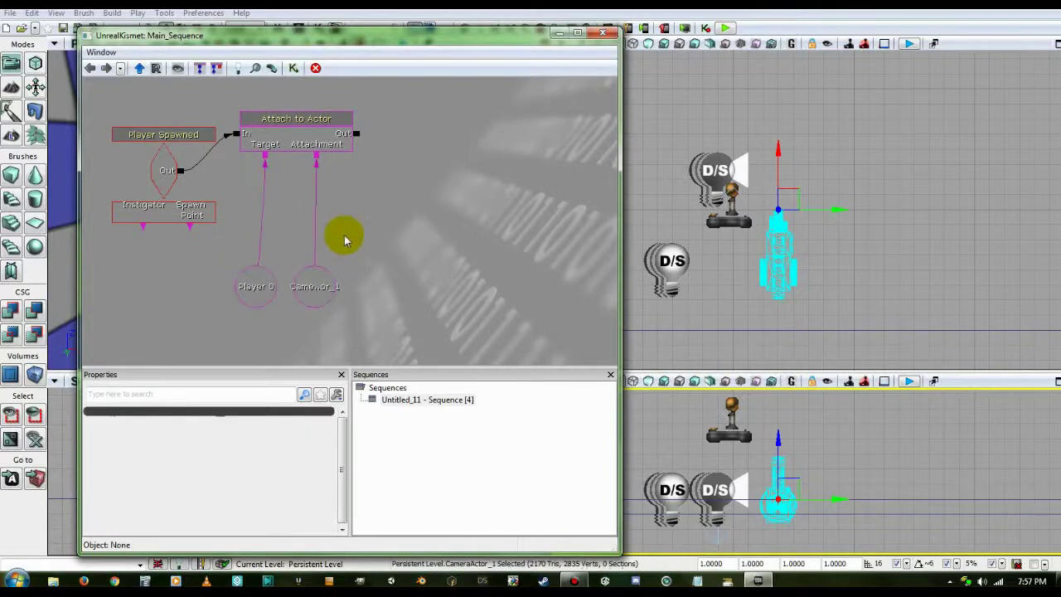
# - Add a Set Camera Target action below and beside the Attach to Actor action
pyautogui.rightClick(351, 166)
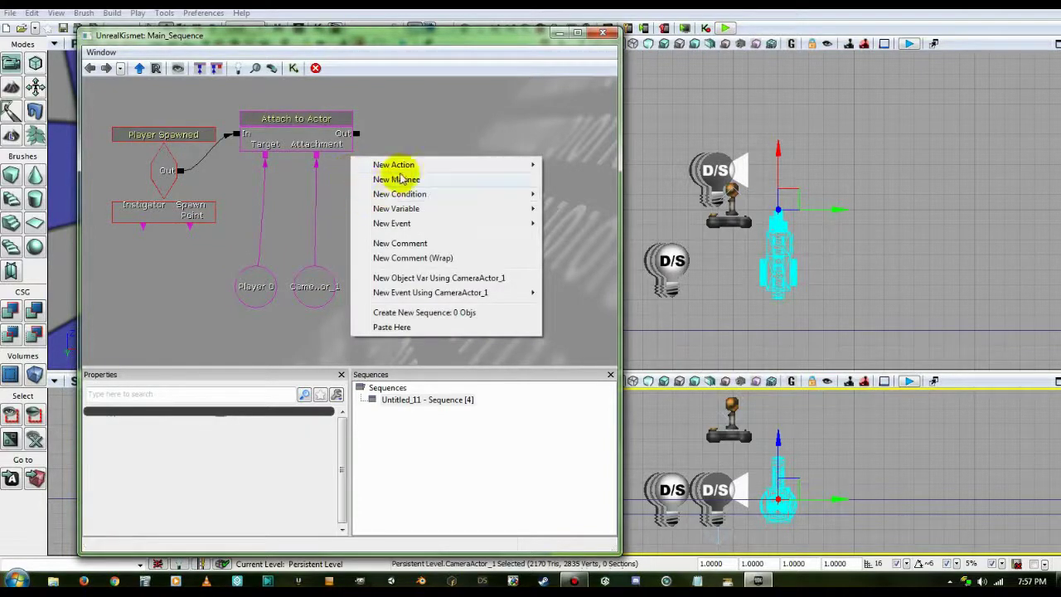
pyautogui.moveTo(504, 164)
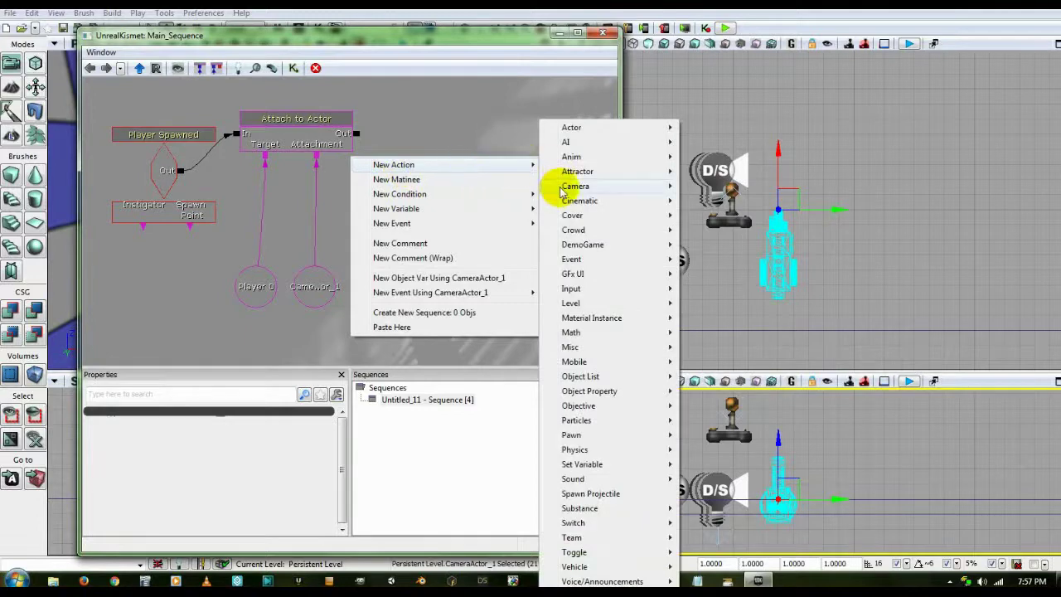
pyautogui.moveTo(564, 188)
pyautogui.moveTo(666, 190)
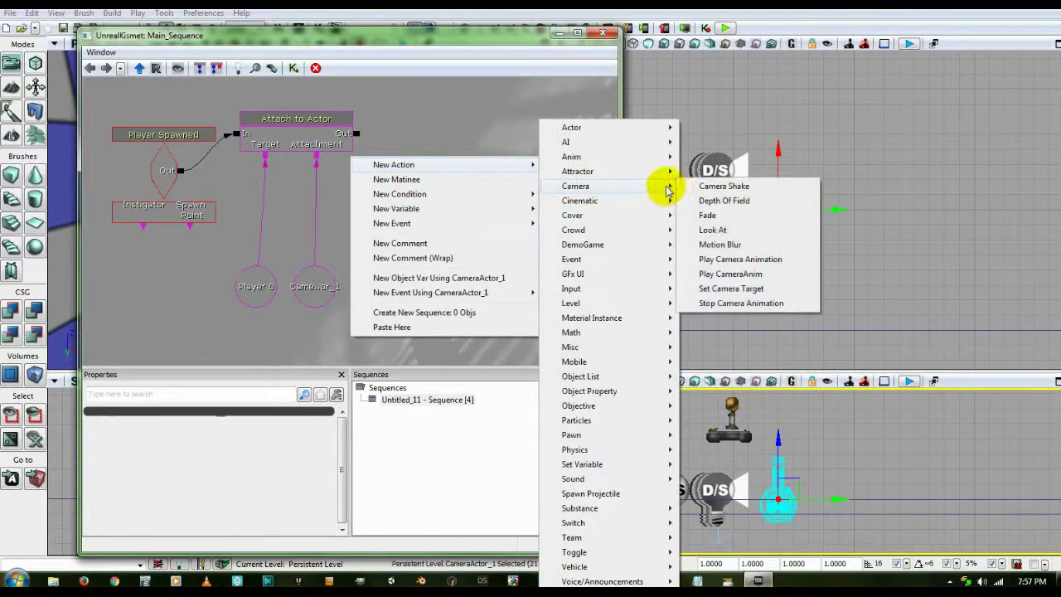
pyautogui.click(726, 290)
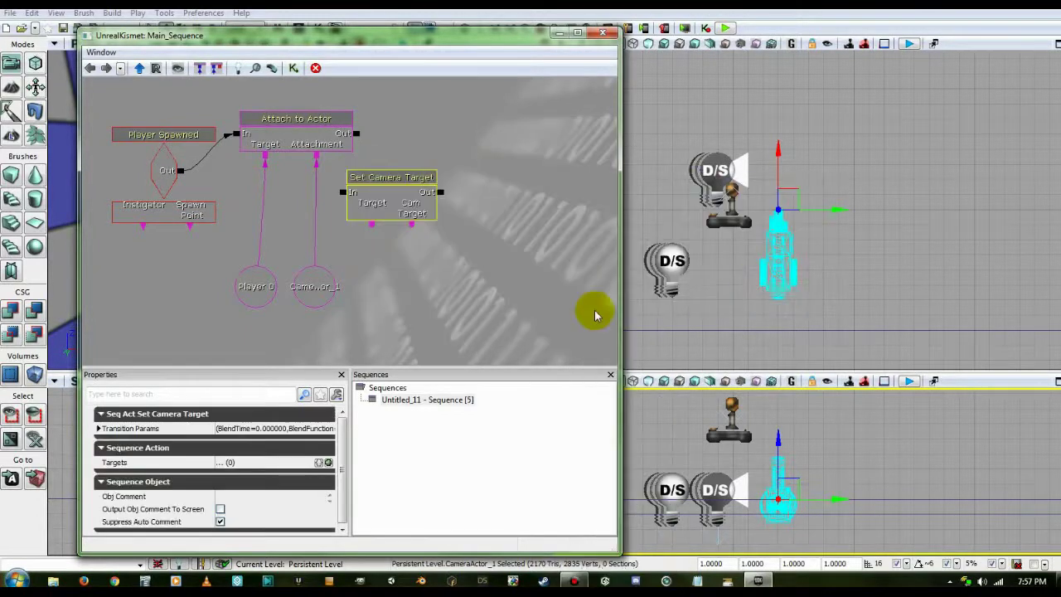
# - Place Set Camera Target below Attach to Actor, wire it to that action's output, and link Player 0 and the camera as Target and Cam Target
pyautogui.moveTo(408, 209); pyautogui.dragTo(309, 208)
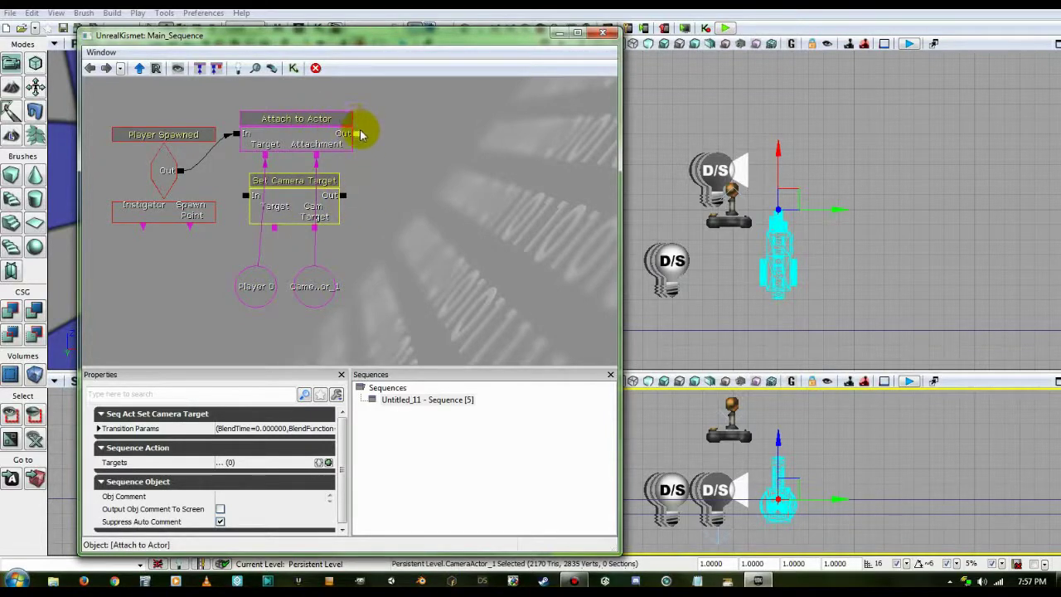
pyautogui.moveTo(359, 138); pyautogui.dragTo(243, 201)
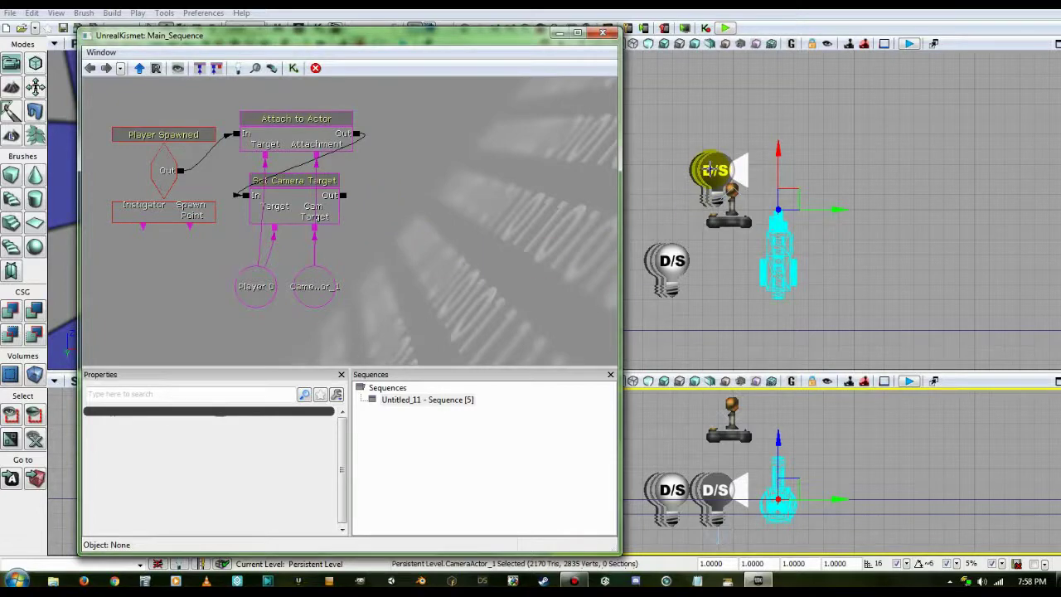
# - Add a second Attach to Actor action beside the first one in the Kismet sequence
pyautogui.rightClick(391, 108)
pyautogui.moveTo(431, 100)
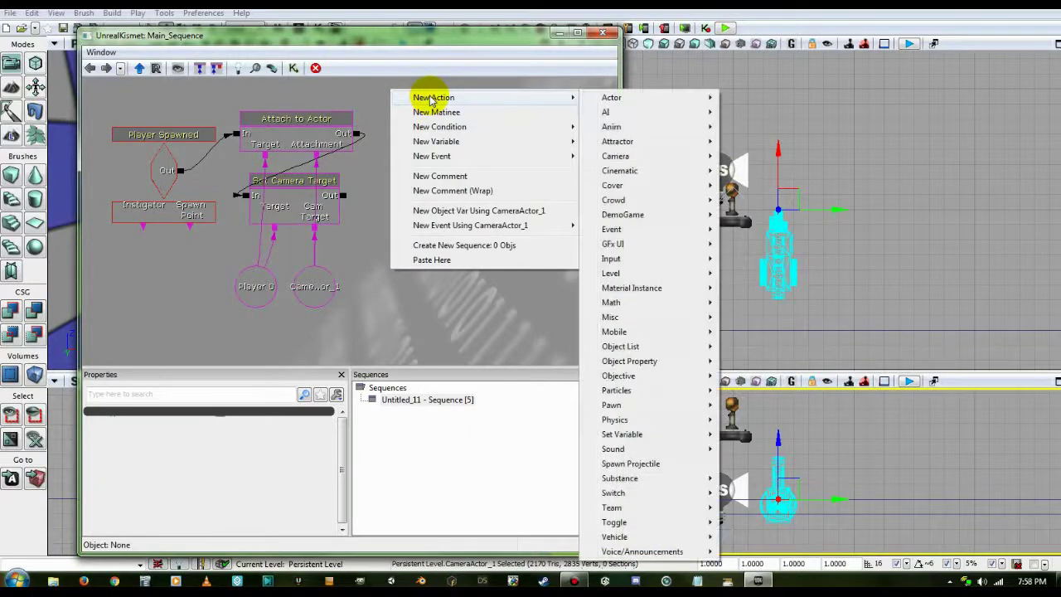
pyautogui.moveTo(639, 99)
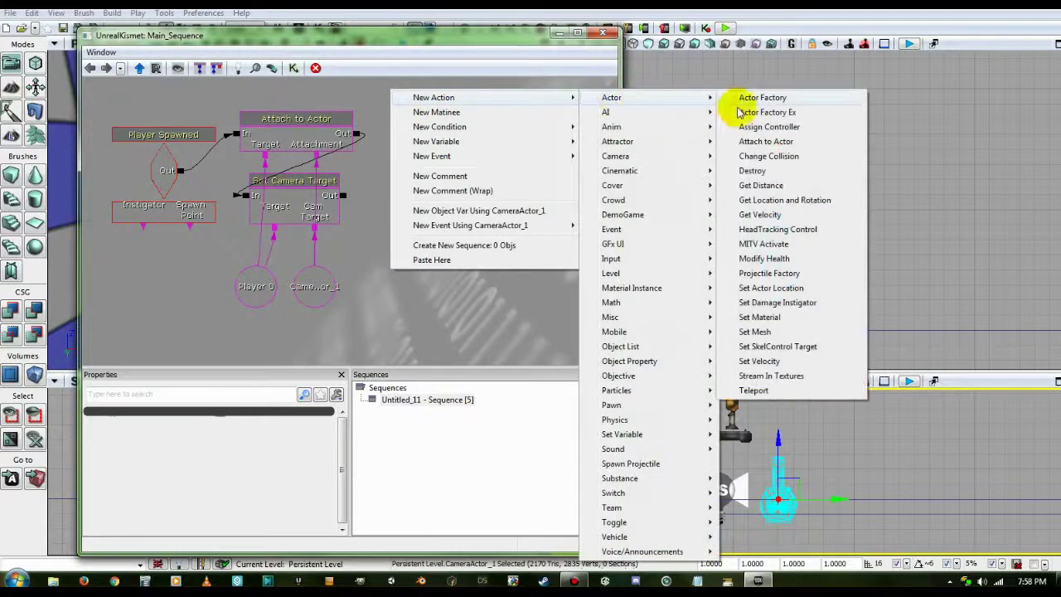
pyautogui.click(754, 143)
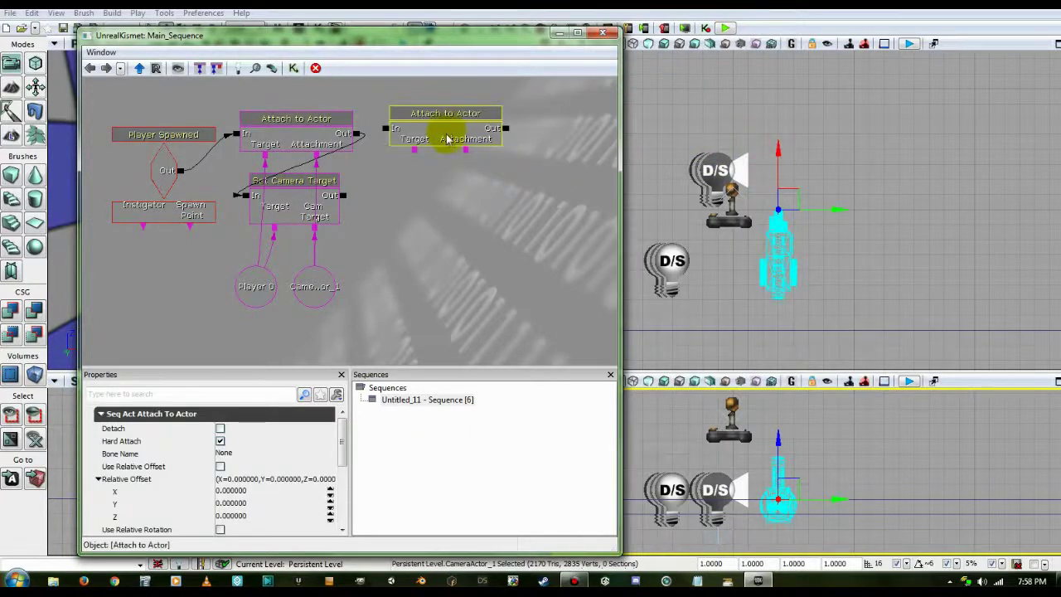
pyautogui.moveTo(339, 434); pyautogui.dragTo(345, 457)
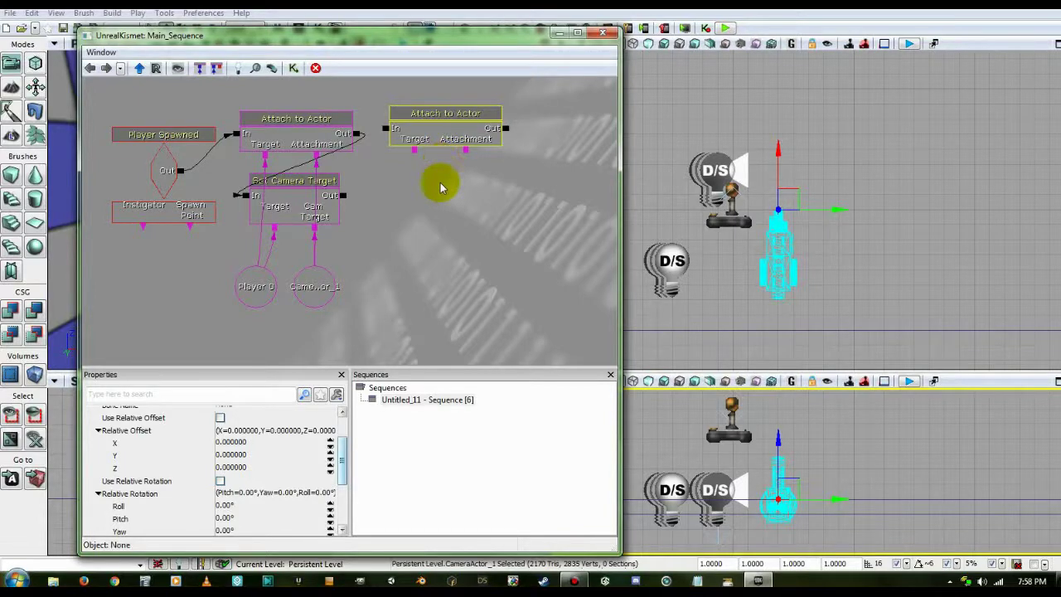
# - Duplicate the new Attach to Actor action and place the copy directly below it
pyautogui.click(445, 138)
pyautogui.hotkey('ctrl', 'c')
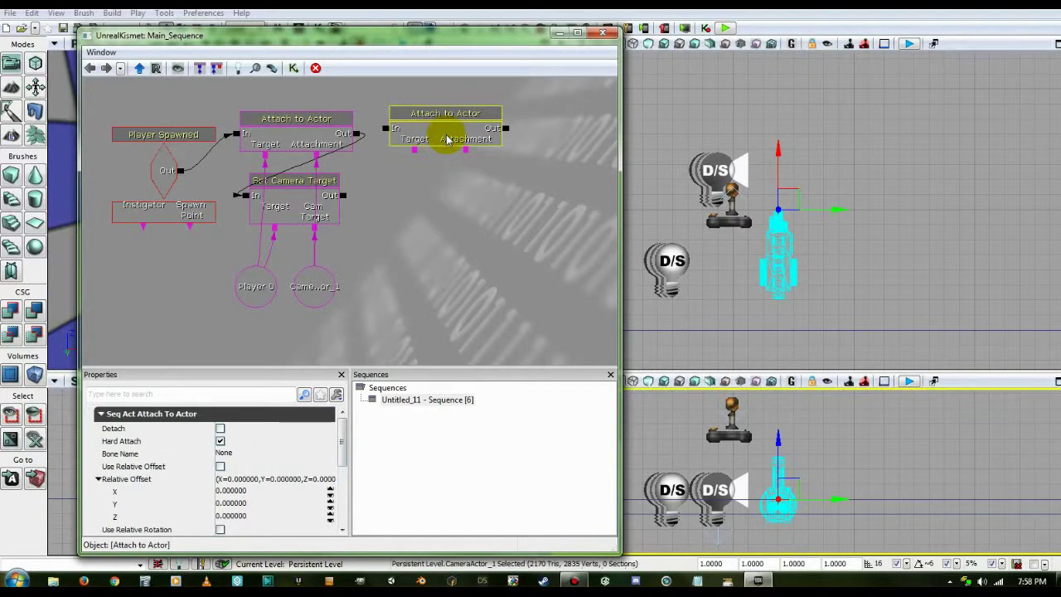
pyautogui.hotkey('ctrl', 'v')
pyautogui.moveTo(407, 240); pyautogui.dragTo(433, 208)
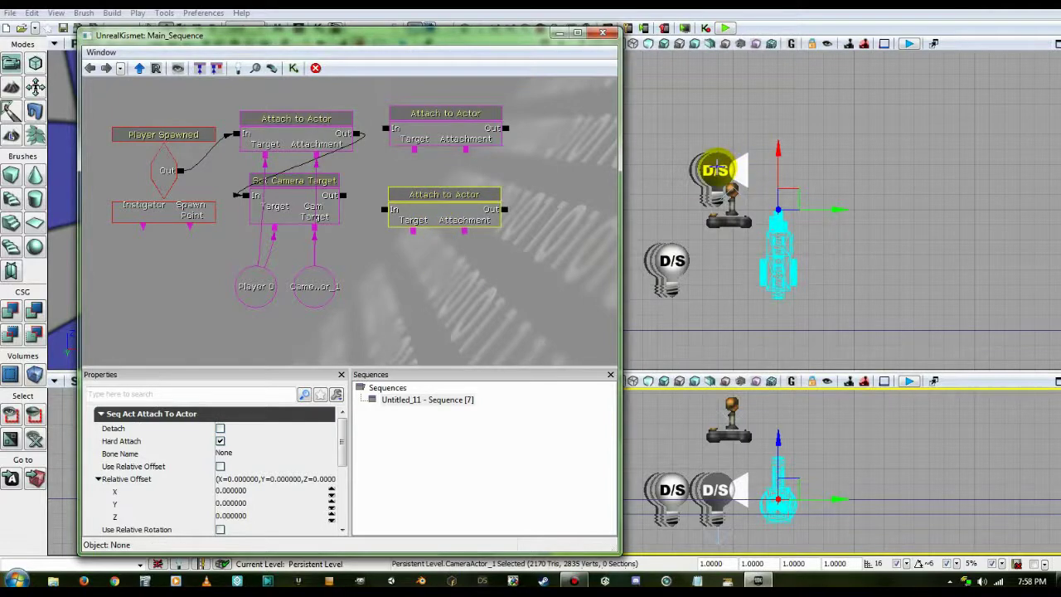
# - Add an object variable for the movable spotlight beside the upper new Attach to Actor action
pyautogui.click(716, 169)
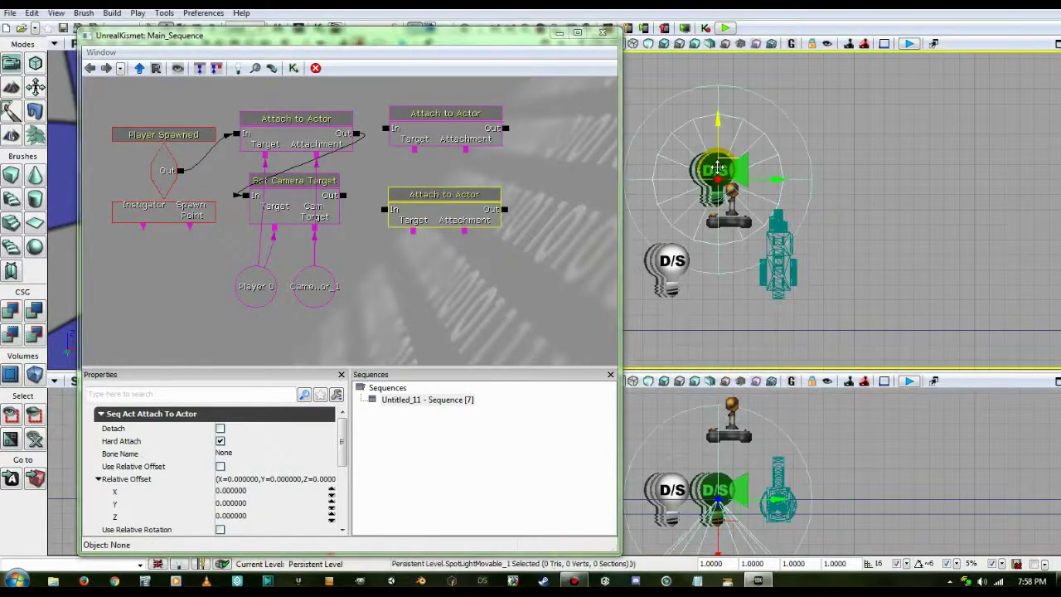
pyautogui.click(672, 261)
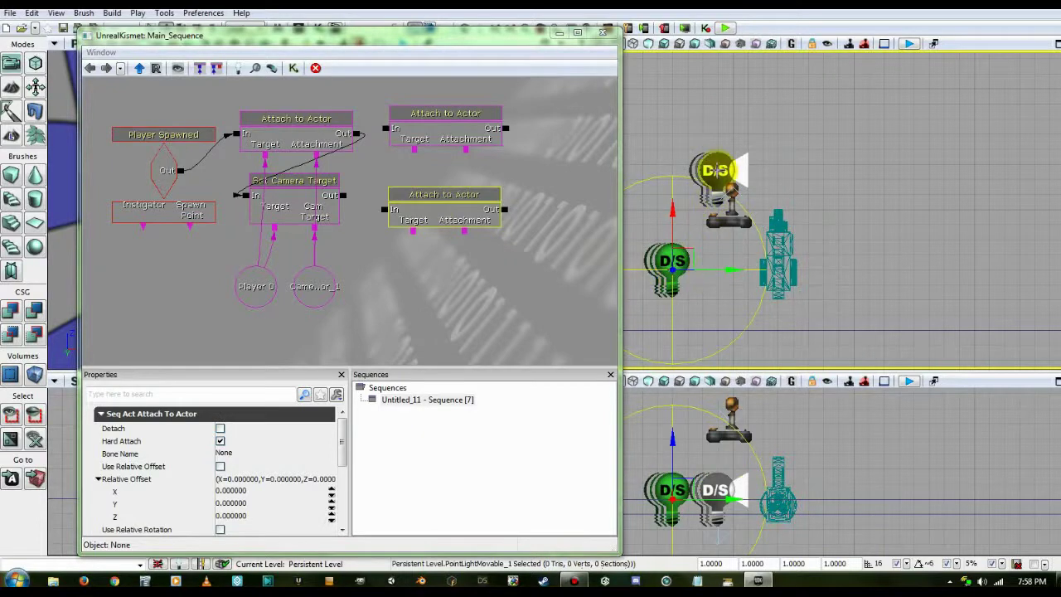
pyautogui.click(716, 169)
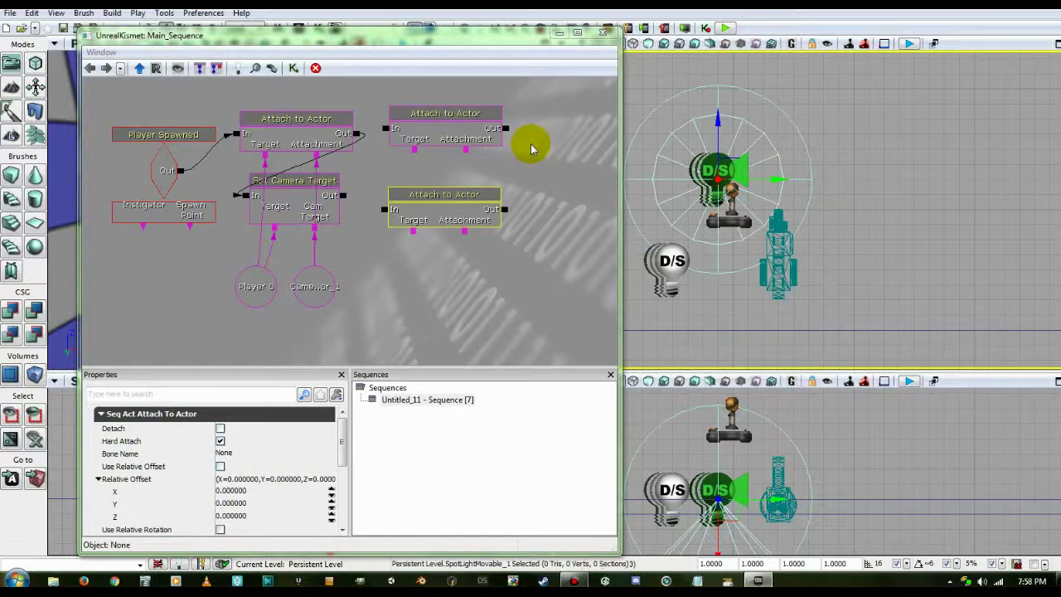
pyautogui.rightClick(534, 124)
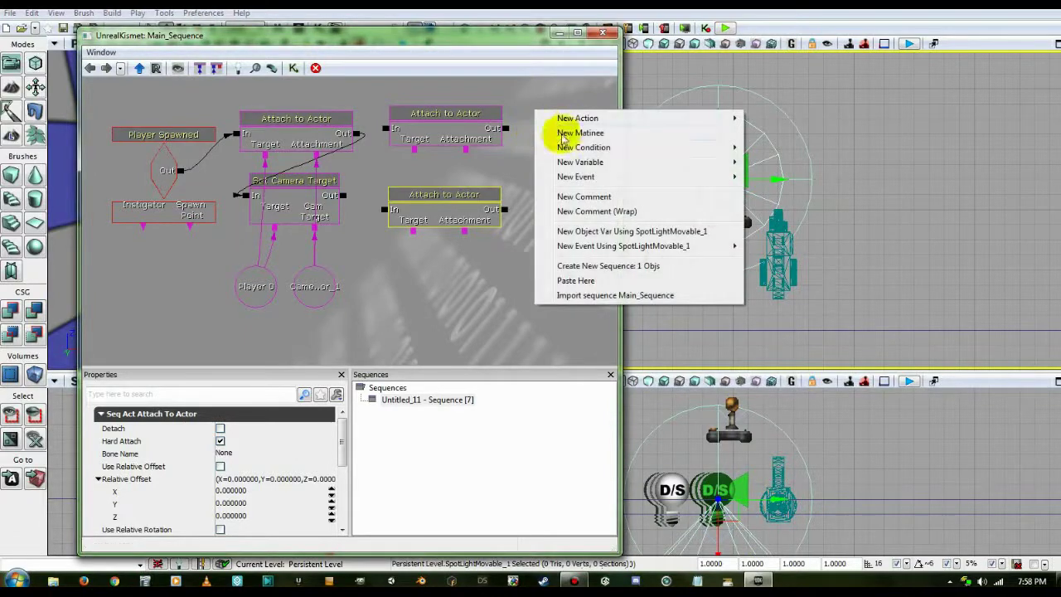
pyautogui.click(585, 235)
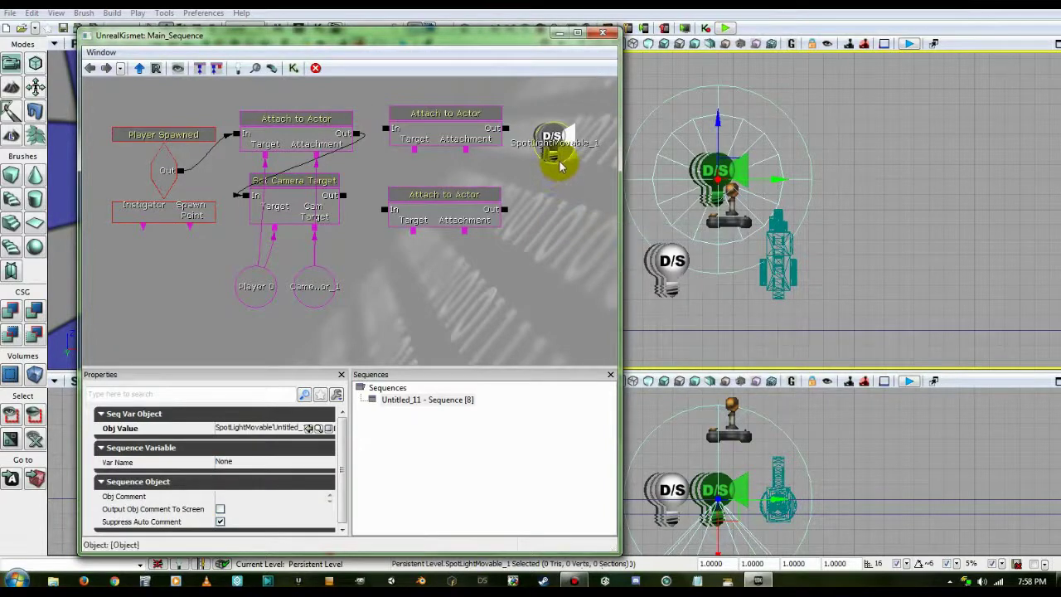
# - Add an object variable for the movable point light beside the lower Attach to Actor action and space out both light variables
pyautogui.click(667, 259)
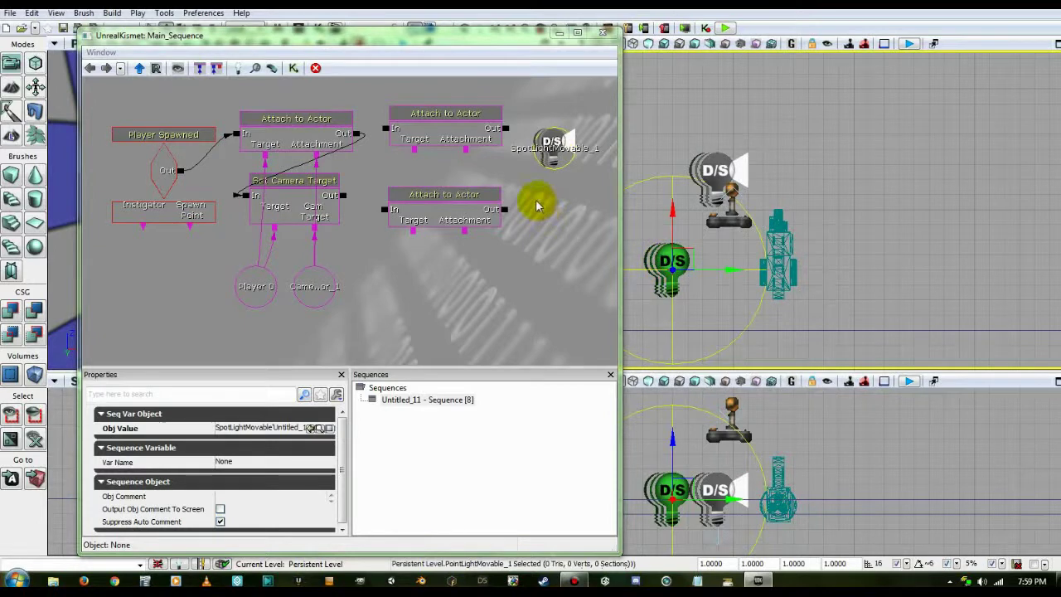
pyautogui.rightClick(536, 199)
pyautogui.click(584, 305)
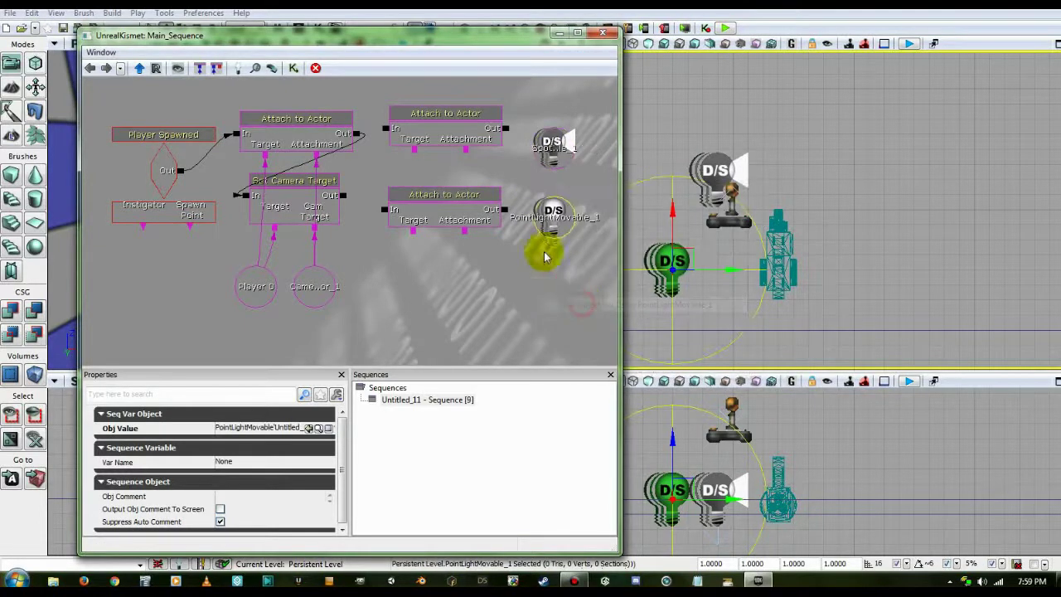
pyautogui.moveTo(552, 232); pyautogui.dragTo(562, 244)
pyautogui.click(557, 151)
pyautogui.moveTo(560, 154); pyautogui.dragTo(583, 151)
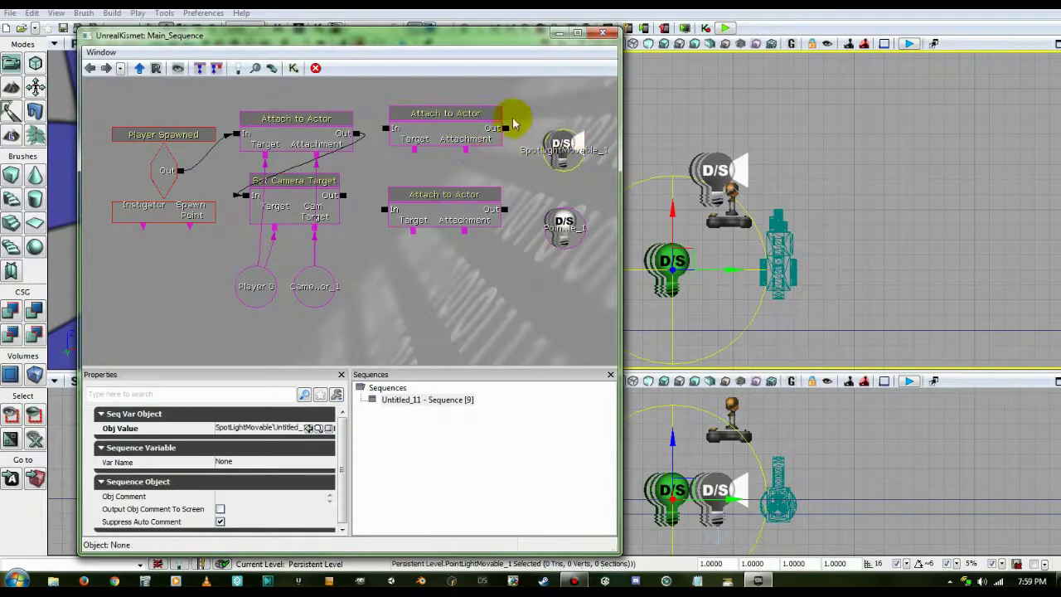
# - Wire Set Camera Target's output into the upper new Attach to Actor, with Player 0 as Target and the spotlight as Attachment
pyautogui.click(347, 197)
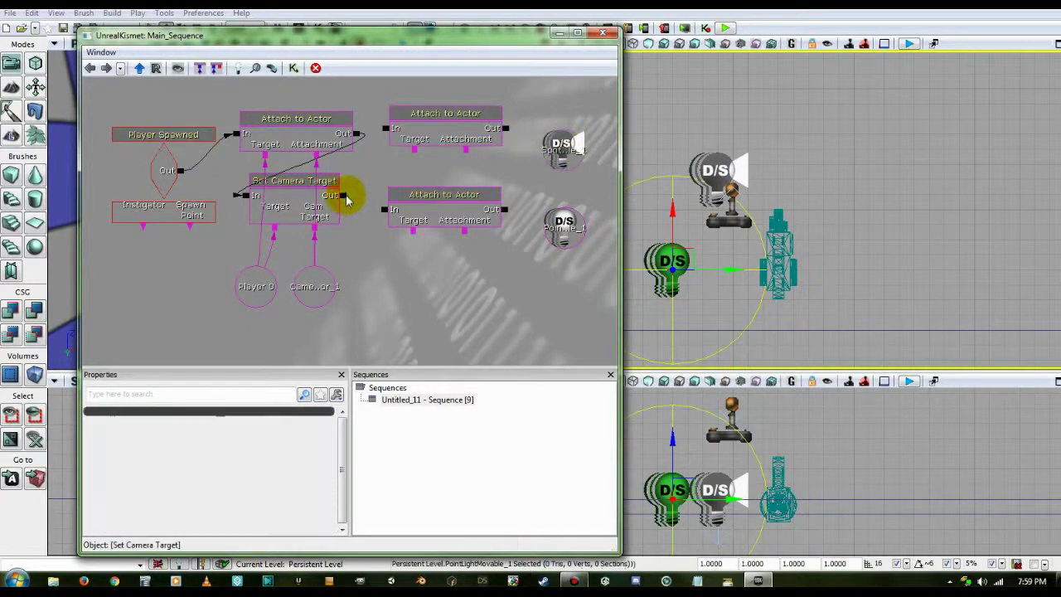
pyautogui.moveTo(353, 195); pyautogui.dragTo(386, 133)
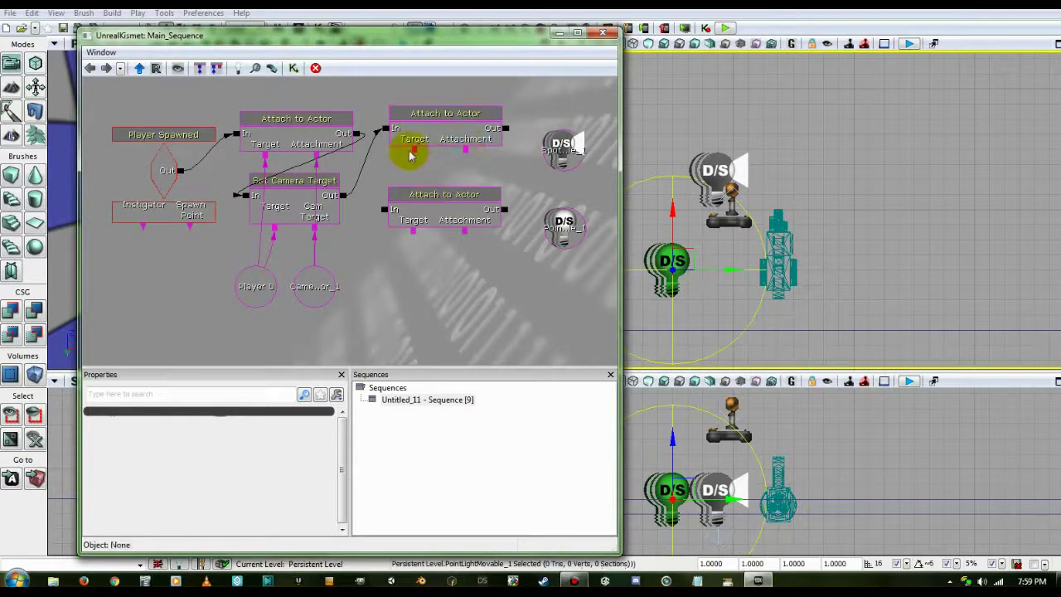
pyautogui.moveTo(414, 151); pyautogui.dragTo(258, 284)
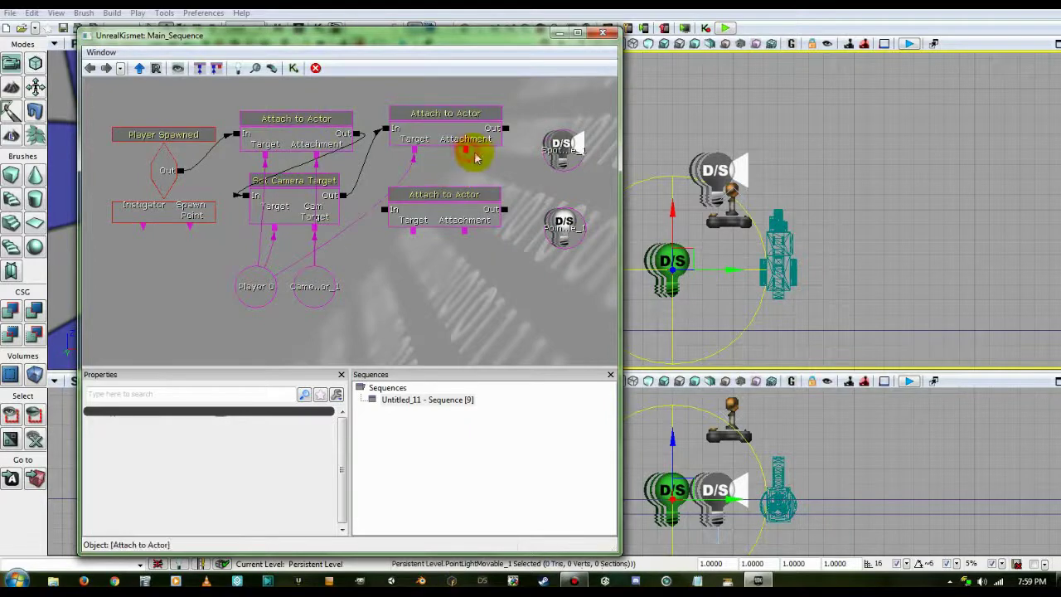
pyautogui.moveTo(477, 158); pyautogui.dragTo(546, 166)
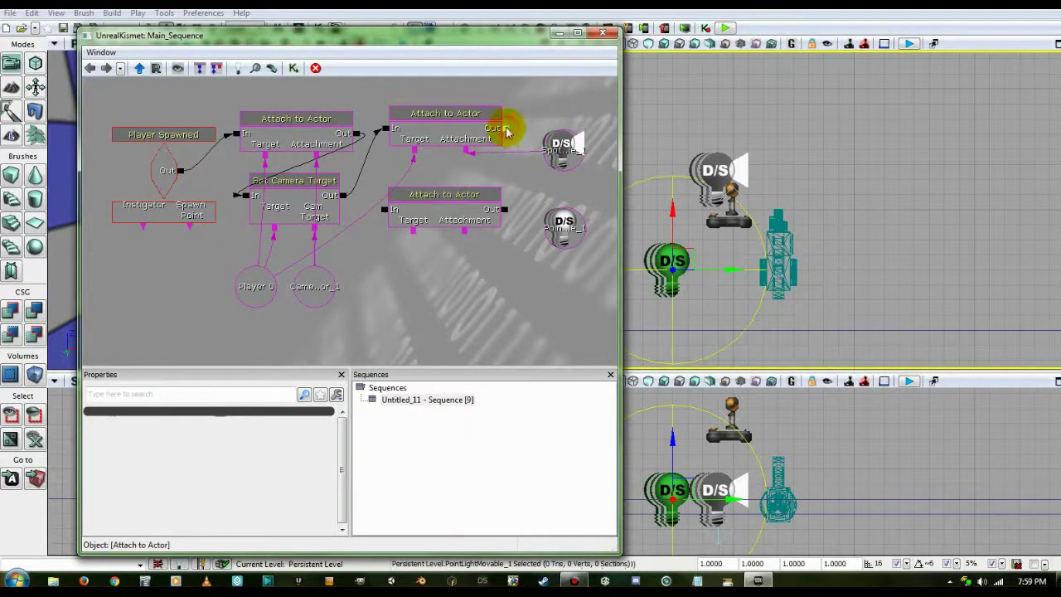
# - Chain the upper Attach to Actor into the lower one, with the point light as Attachment and Player 0 as Target
pyautogui.moveTo(507, 131); pyautogui.dragTo(386, 212)
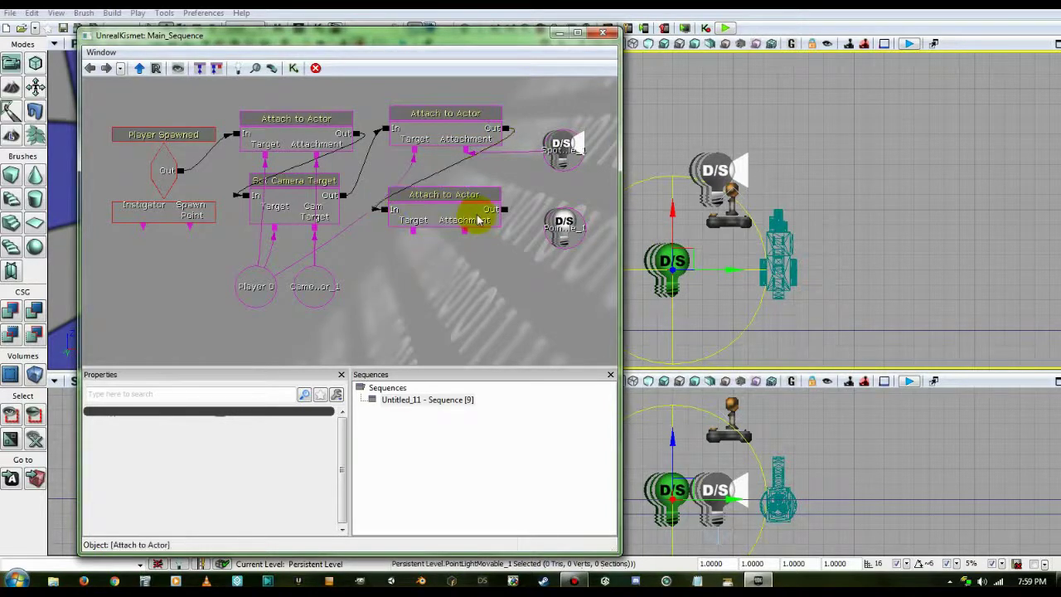
pyautogui.moveTo(463, 235); pyautogui.dragTo(561, 230)
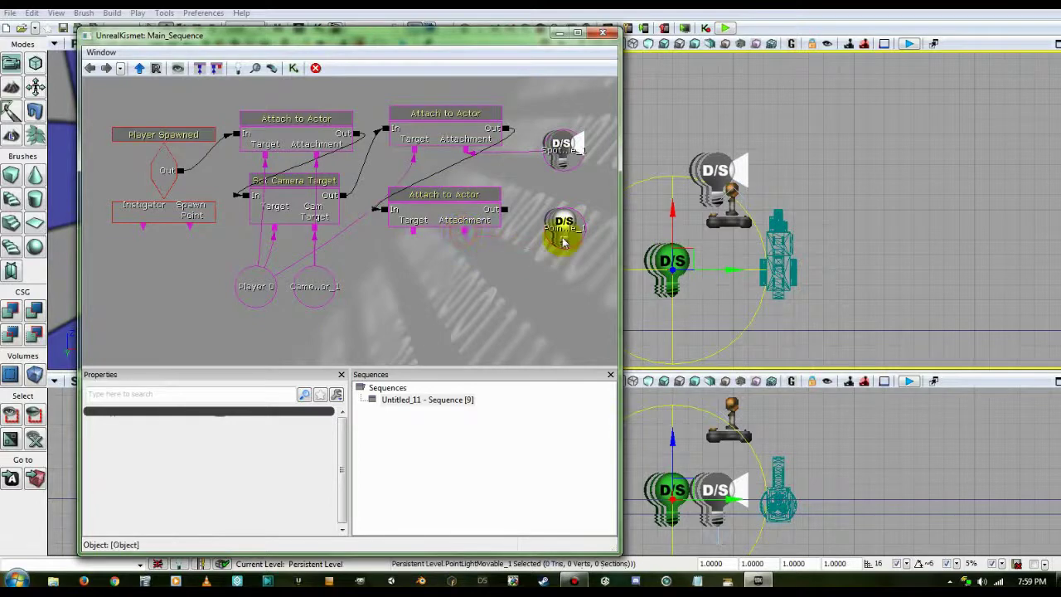
pyautogui.moveTo(415, 236); pyautogui.dragTo(266, 279)
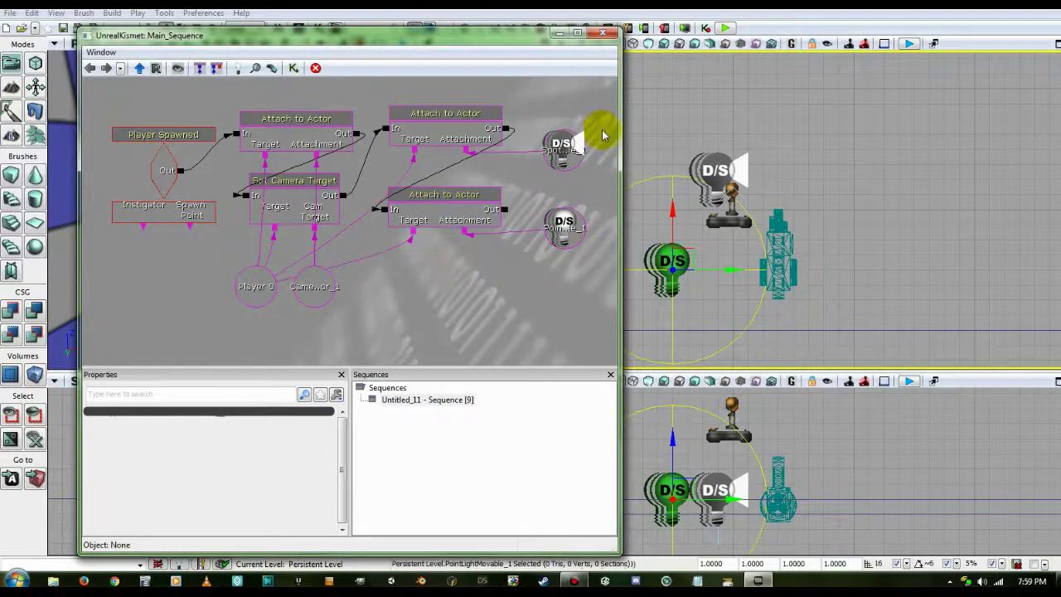
# - Set the relative offset X of the spotlight's Attach to Actor action to 10
pyautogui.click(447, 133)
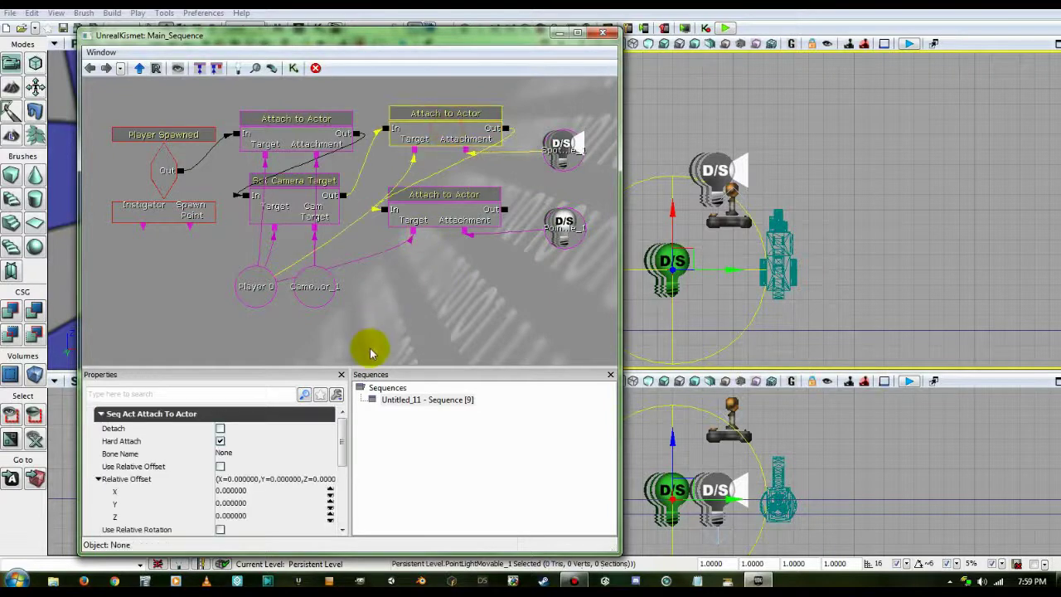
pyautogui.scroll(-1, 344, 439)
pyautogui.moveTo(344, 439); pyautogui.dragTo(348, 460)
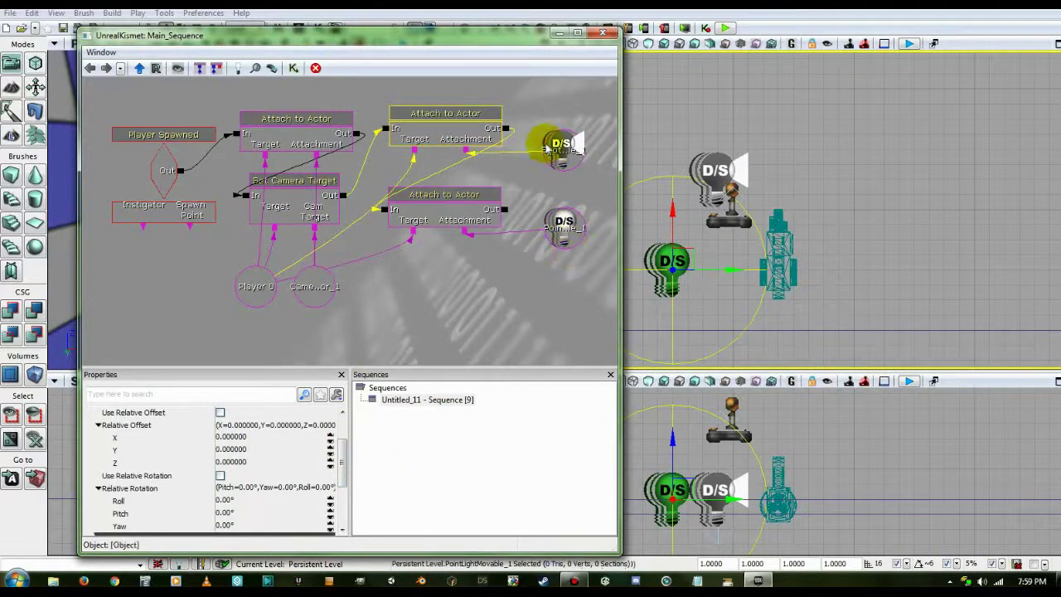
pyautogui.click(250, 438)
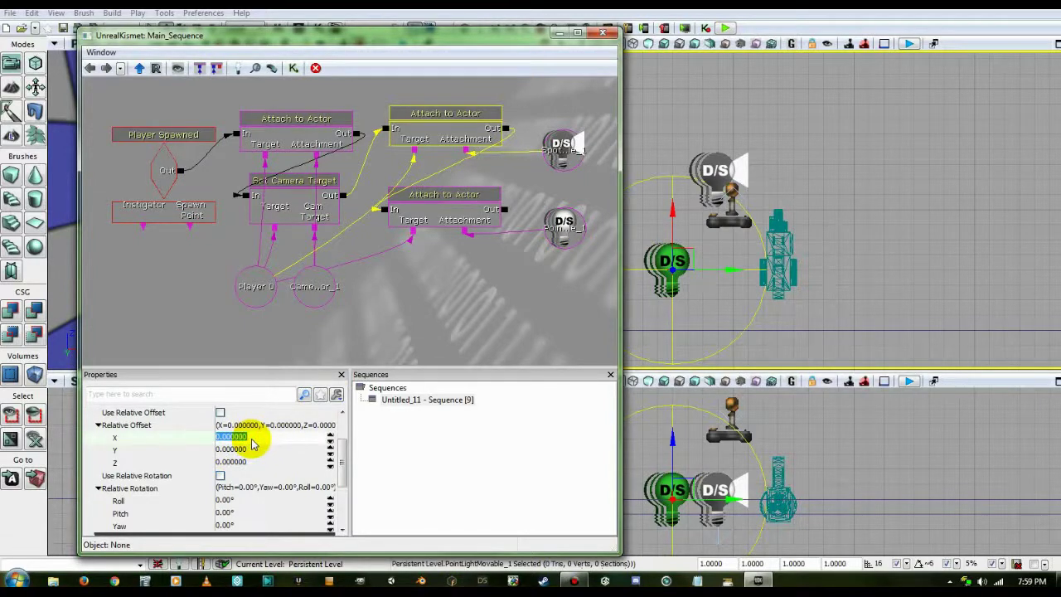
pyautogui.write('10')
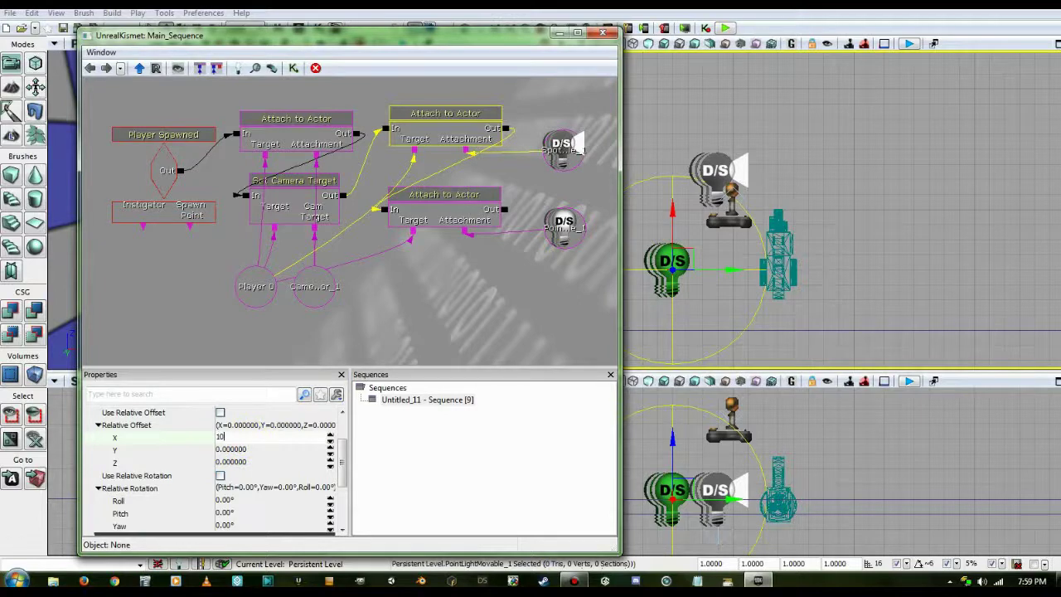
pyautogui.press('Return')
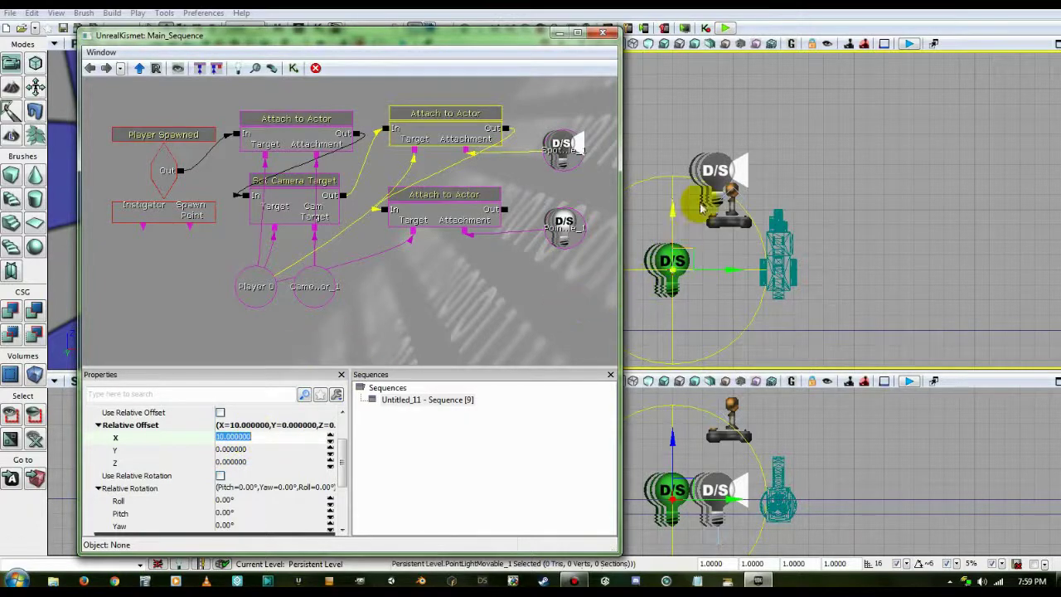
# - Set the movable spotlight's Outer Cone Angle to 40 and Inner Cone Angle to 20
pyautogui.click(705, 175)
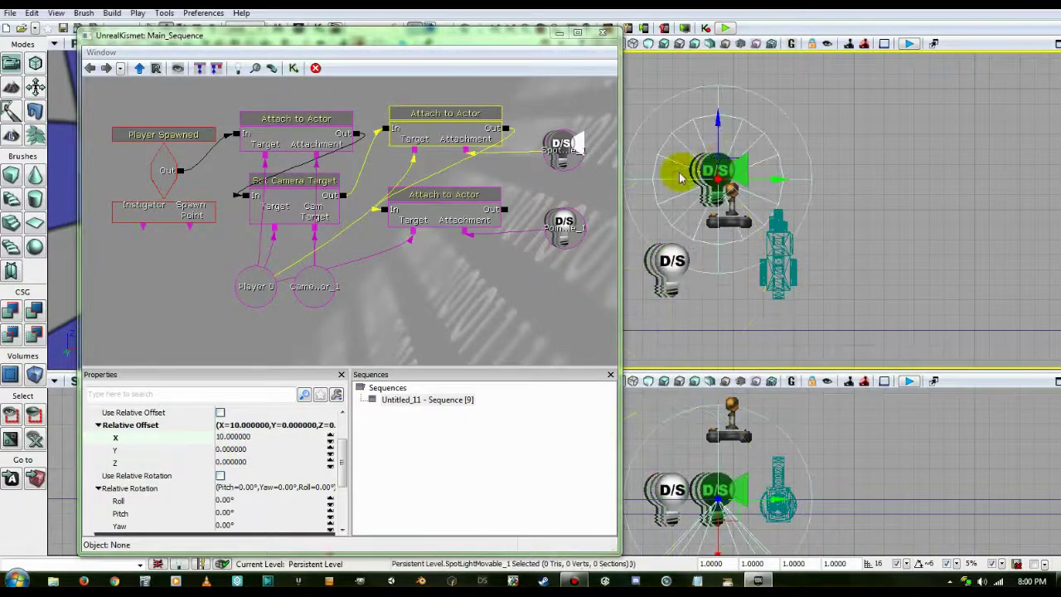
pyautogui.doubleClick(680, 178)
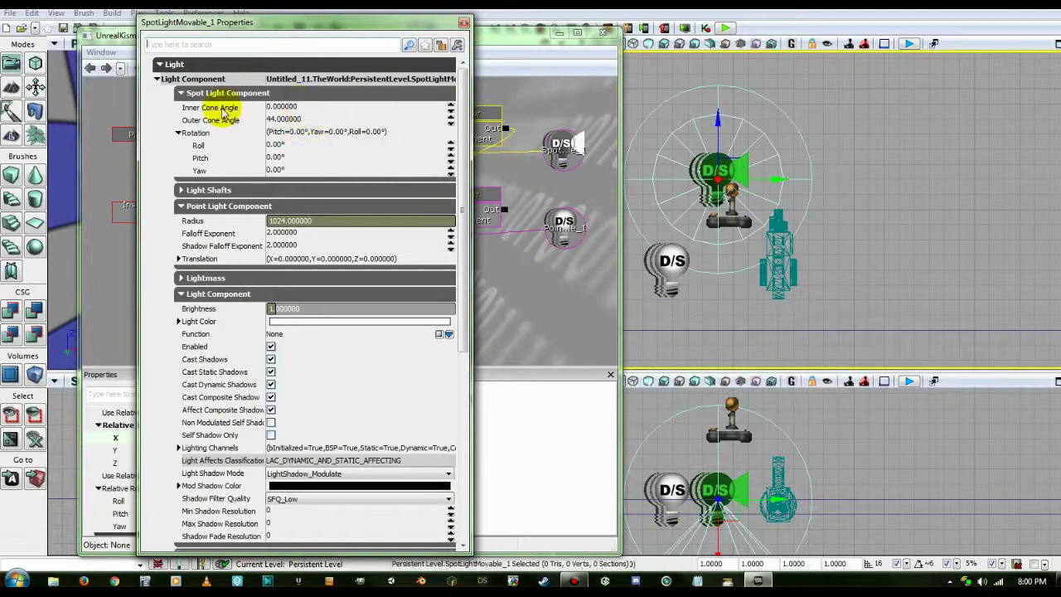
pyautogui.click(299, 121)
pyautogui.write('40')
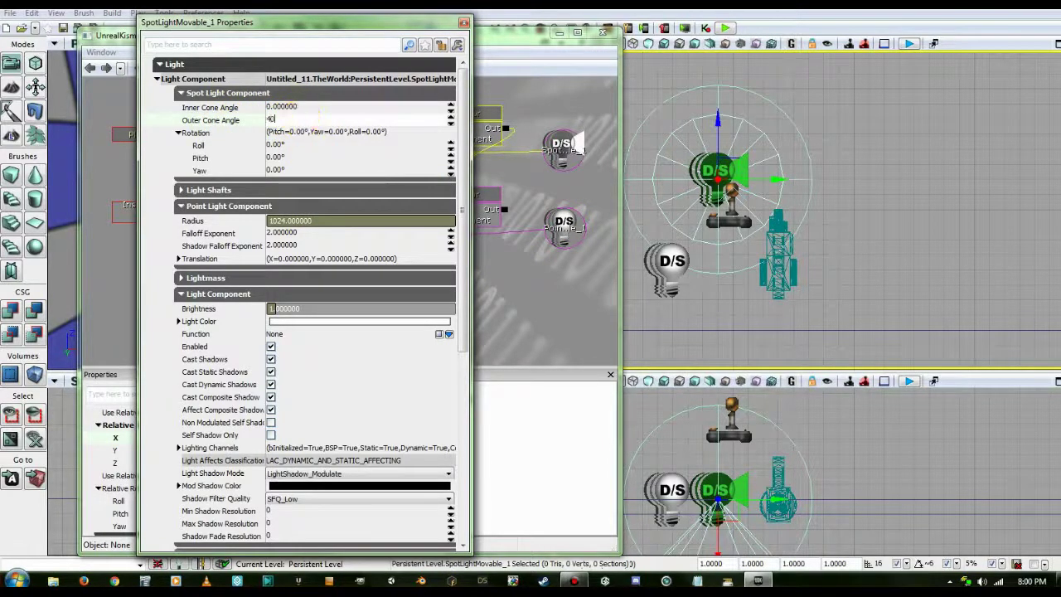
pyautogui.press('Return')
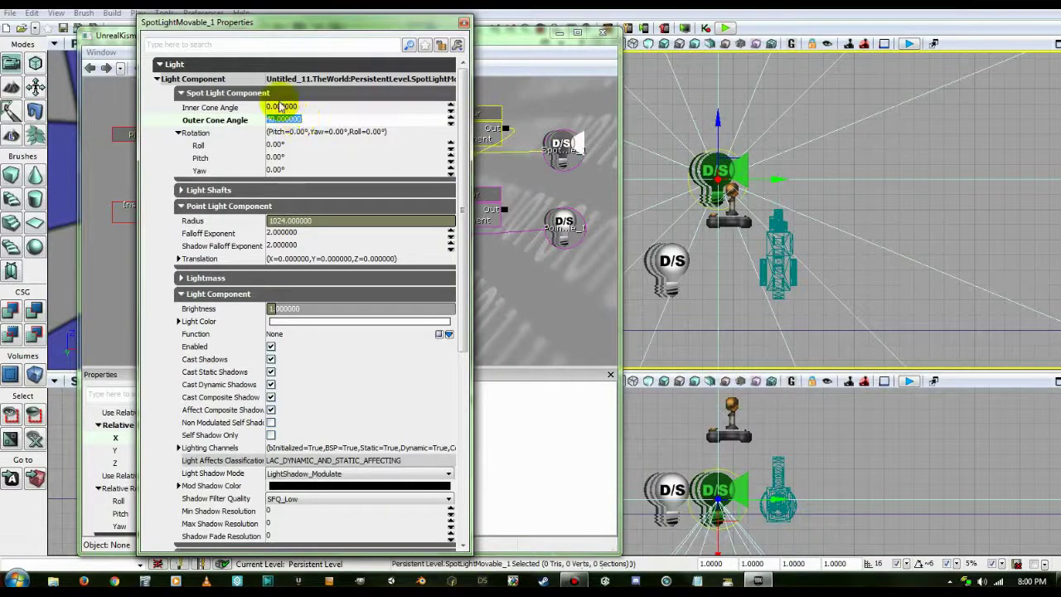
pyautogui.click(280, 108)
pyautogui.write('2')
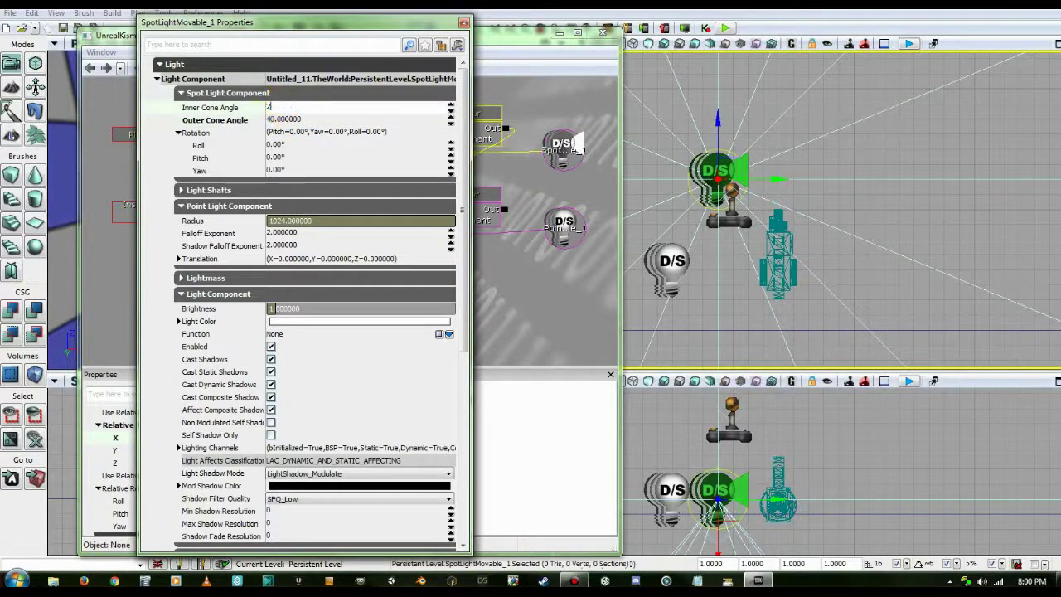
pyautogui.write('0')
pyautogui.press('Return')
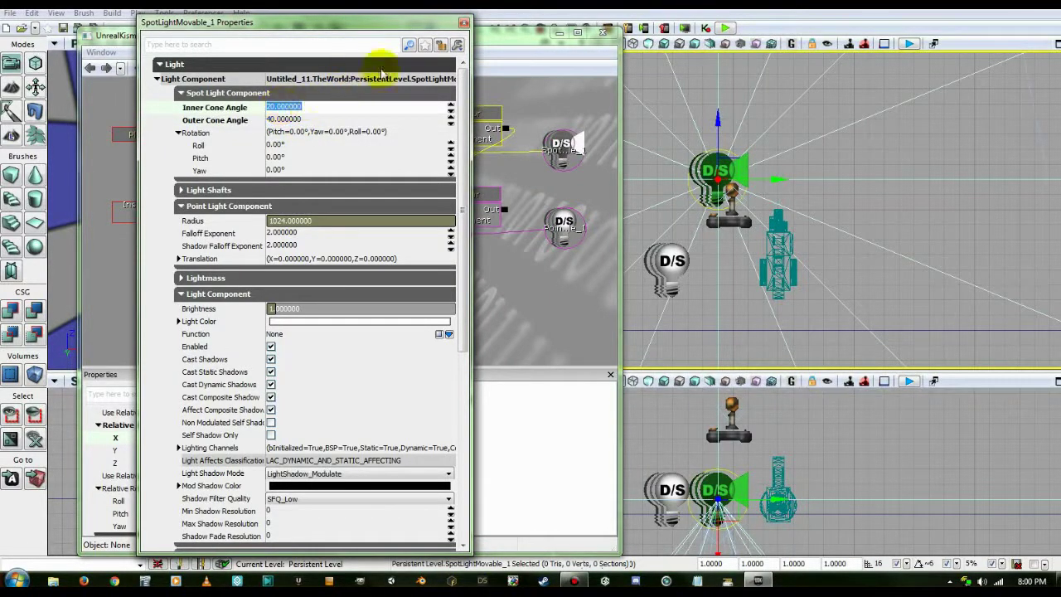
pyautogui.click(465, 24)
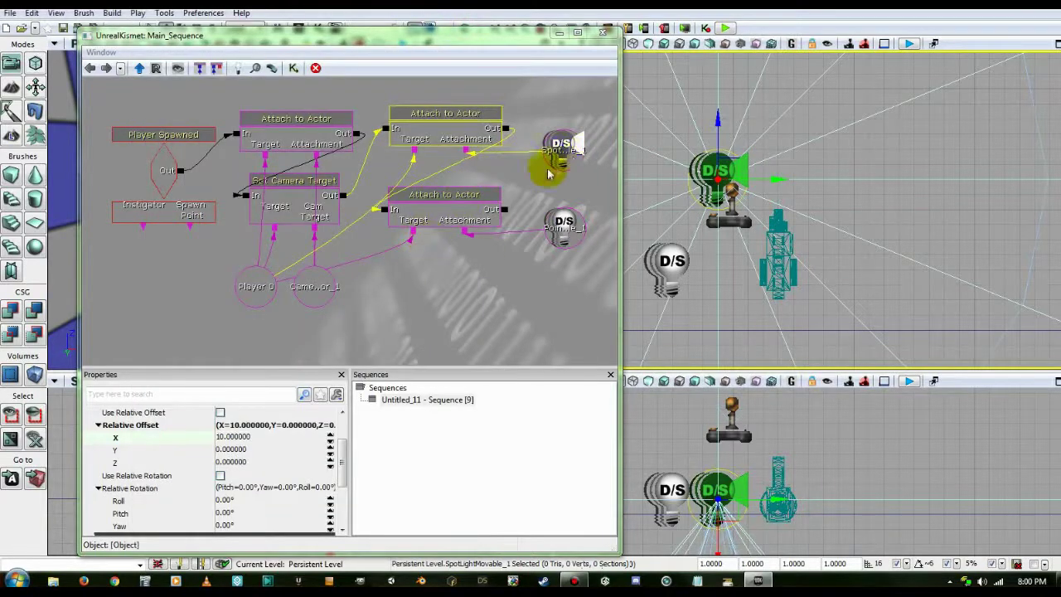
# - Set the movable point light's Radius to 128
pyautogui.click(561, 228)
pyautogui.click(674, 267)
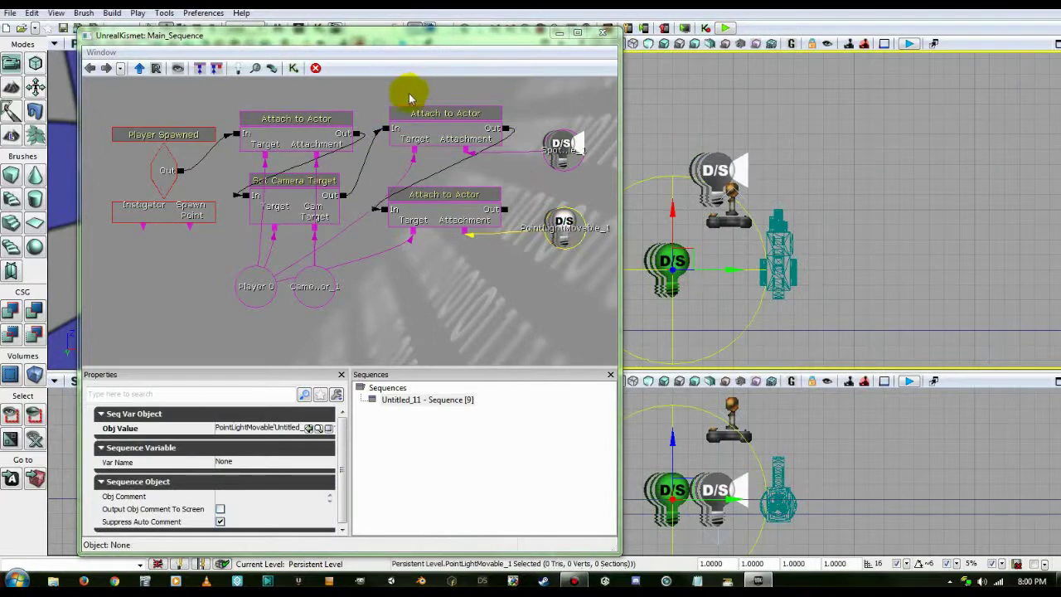
pyautogui.press('F4')
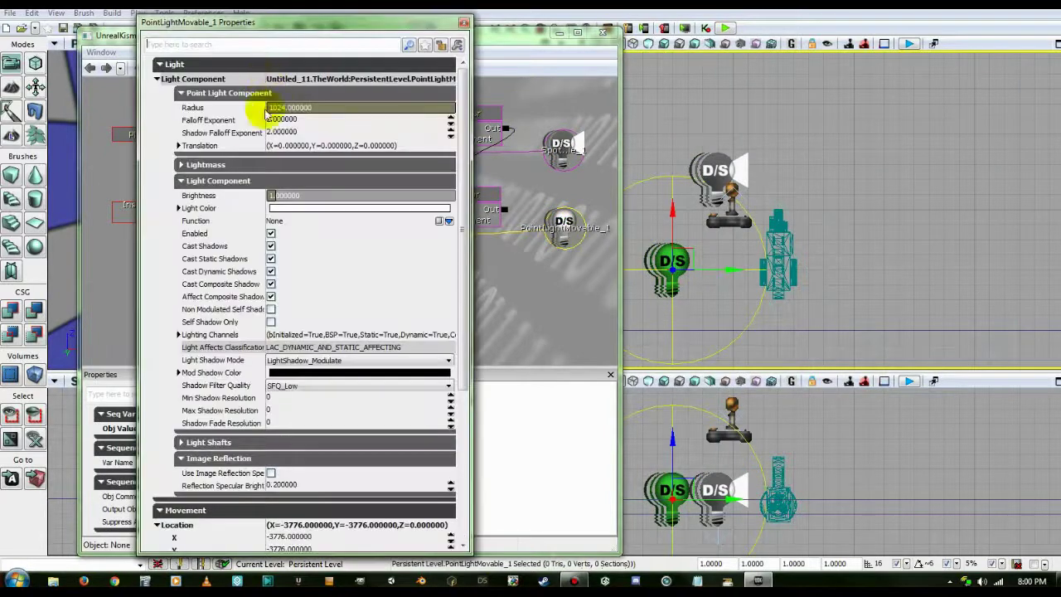
pyautogui.doubleClick(316, 109)
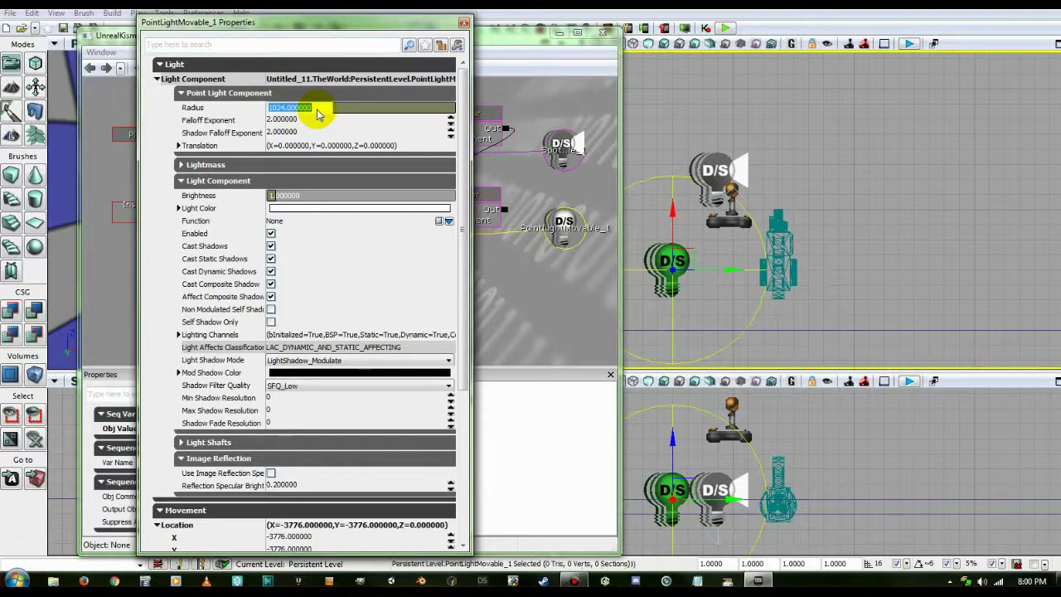
pyautogui.write('128')
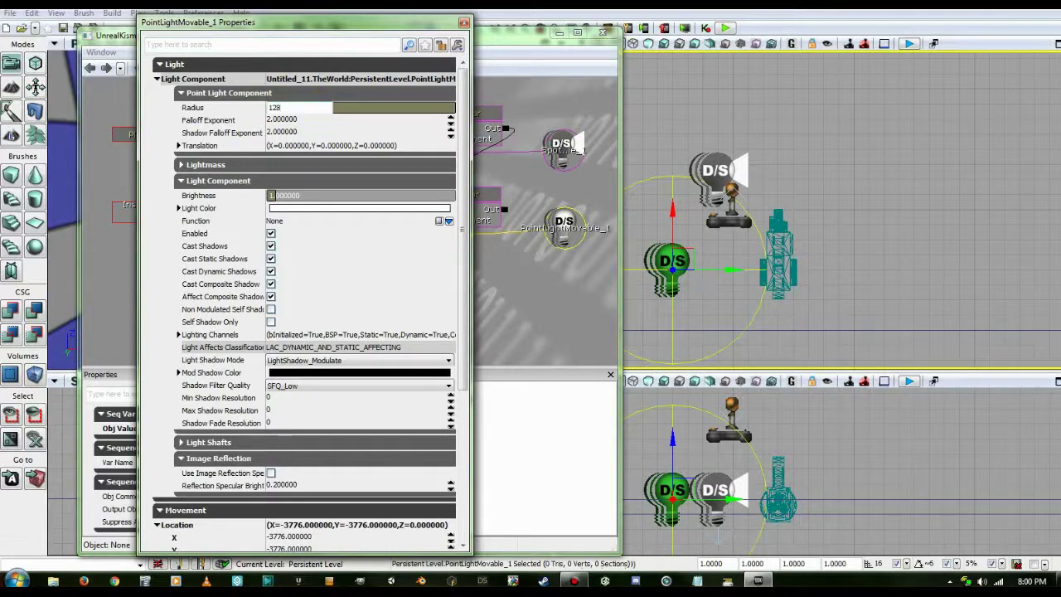
pyautogui.press('Return')
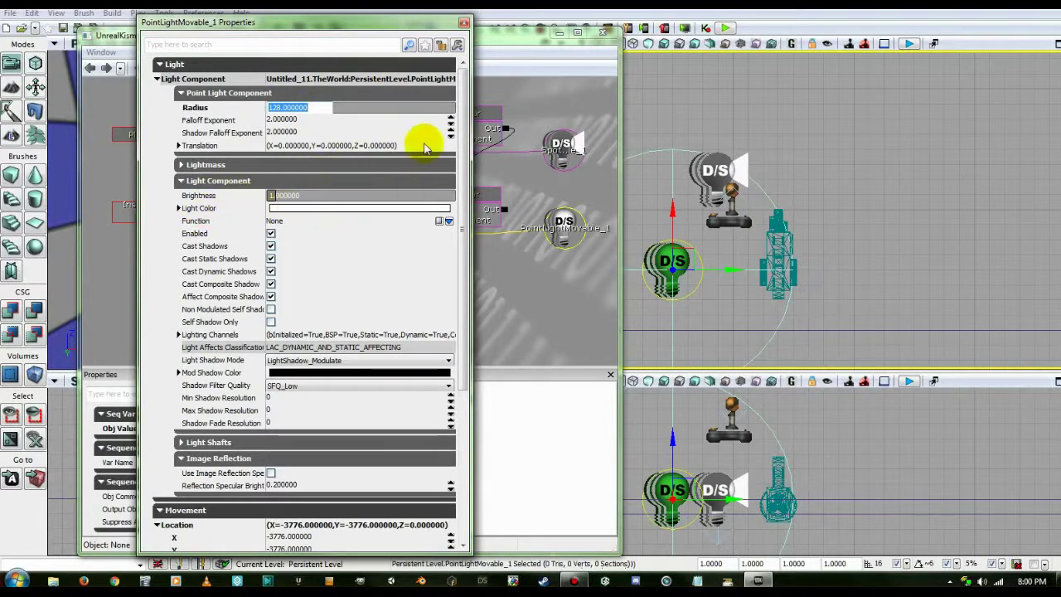
pyautogui.click(463, 25)
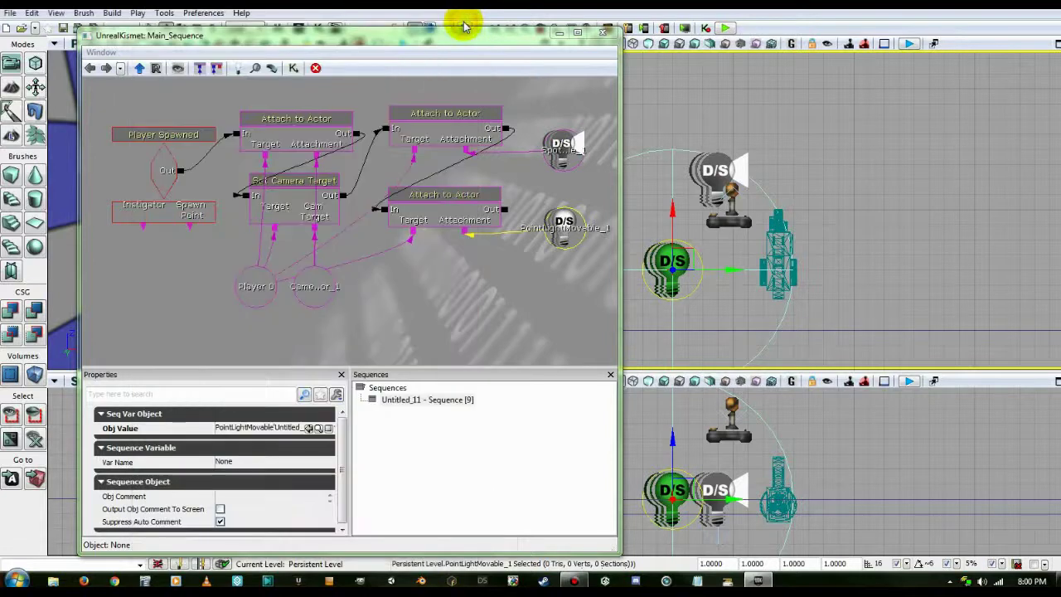
# - Enable Use Relative Offset and Use Relative Rotation on the spotlight's Attach to Actor action
pyautogui.click(421, 124)
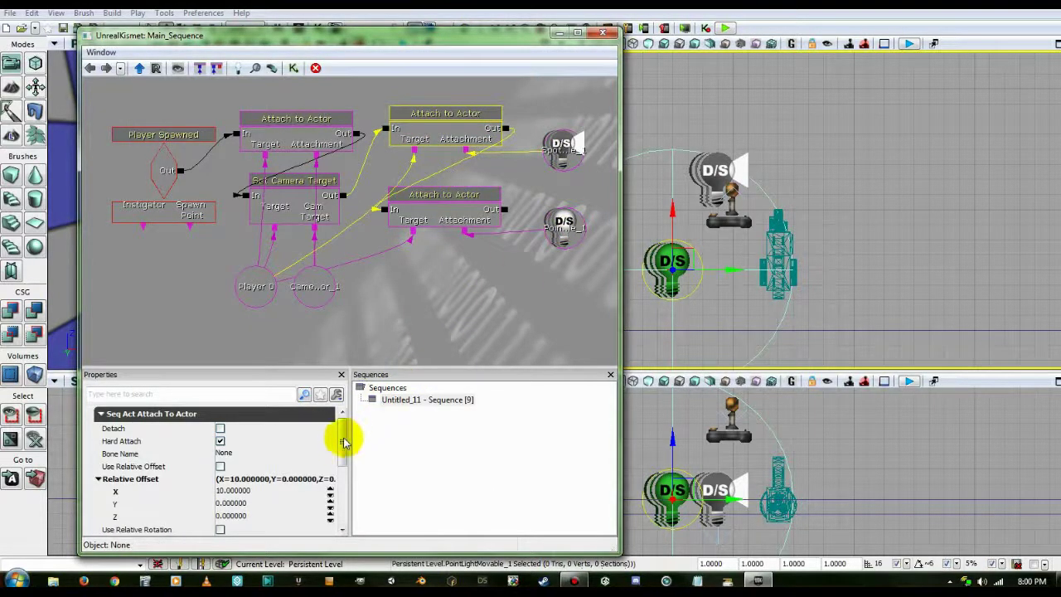
pyautogui.moveTo(343, 434); pyautogui.dragTo(343, 454)
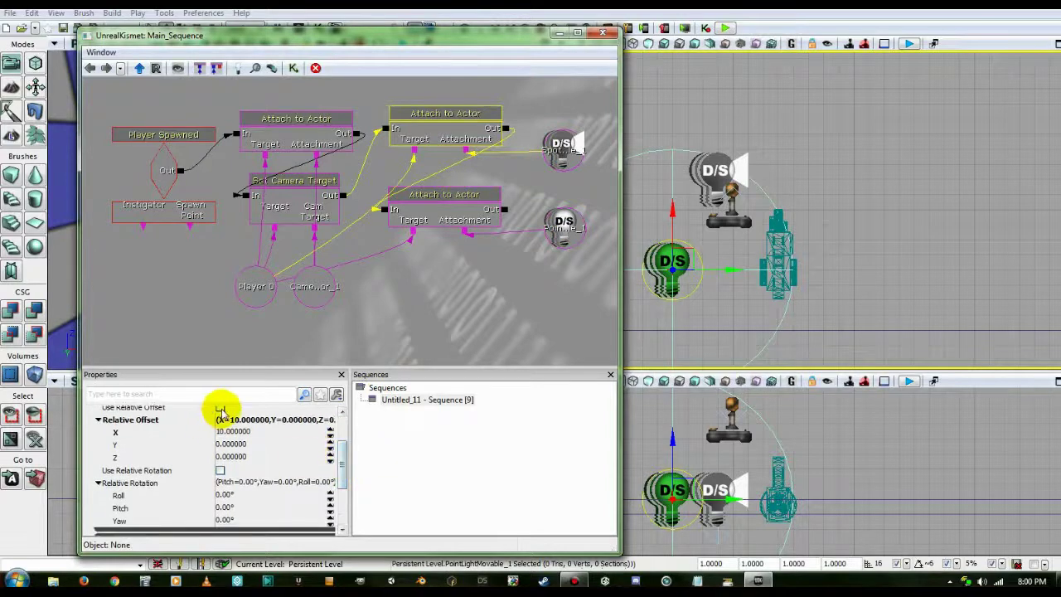
pyautogui.click(220, 408)
pyautogui.click(220, 470)
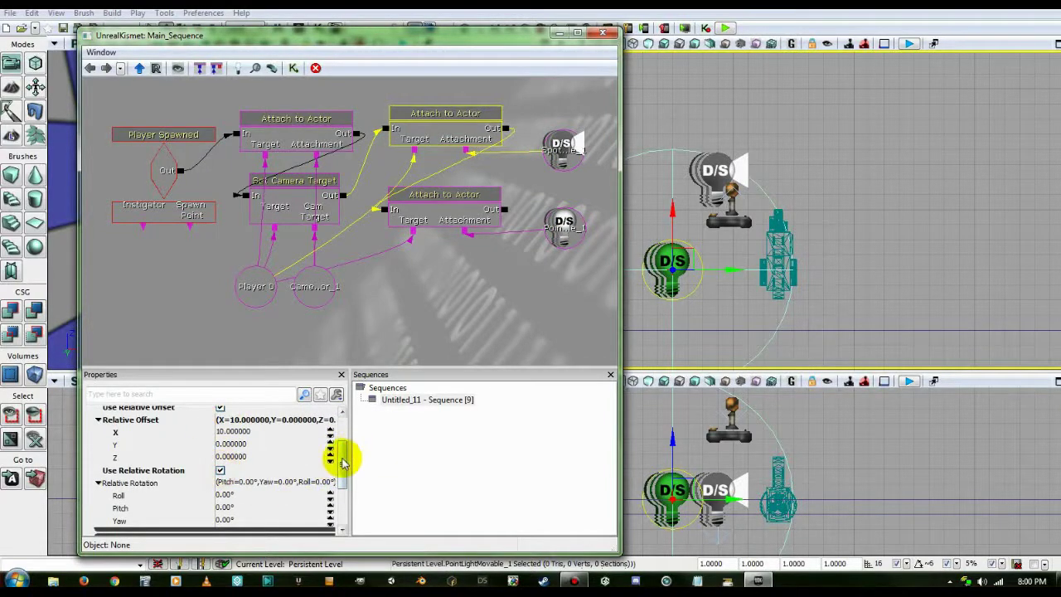
pyautogui.moveTo(342, 462); pyautogui.dragTo(343, 455)
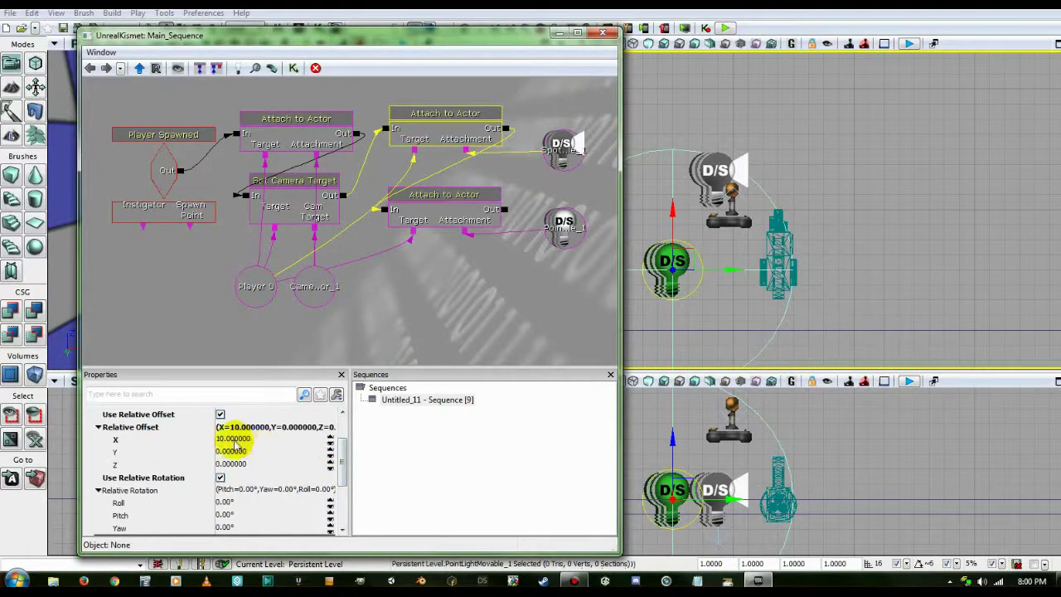
# - Enable Use Relative Offset and Use Relative Rotation on the point light's Attach to Actor action
pyautogui.click(439, 217)
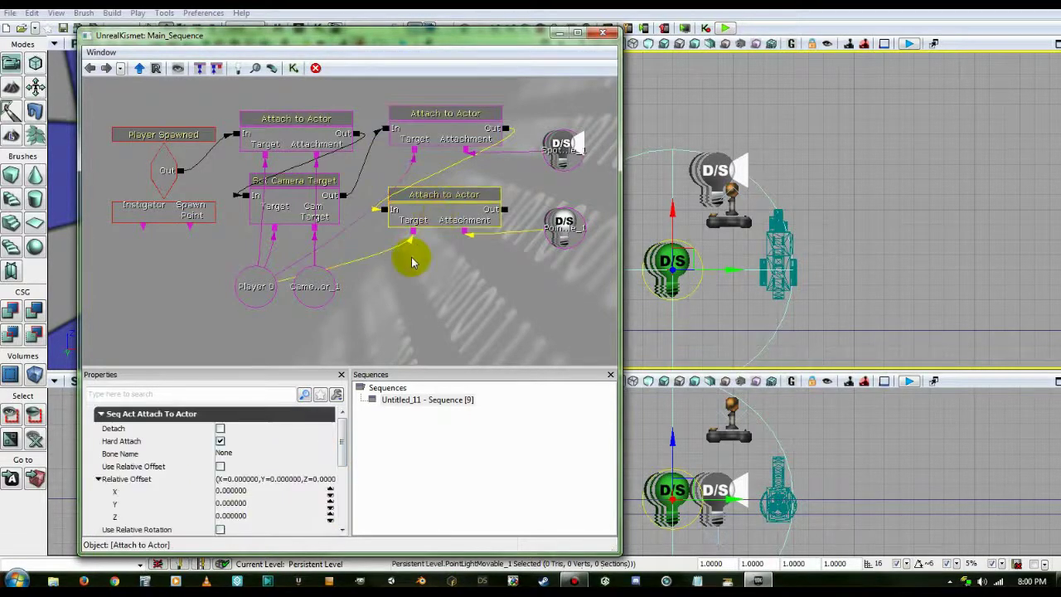
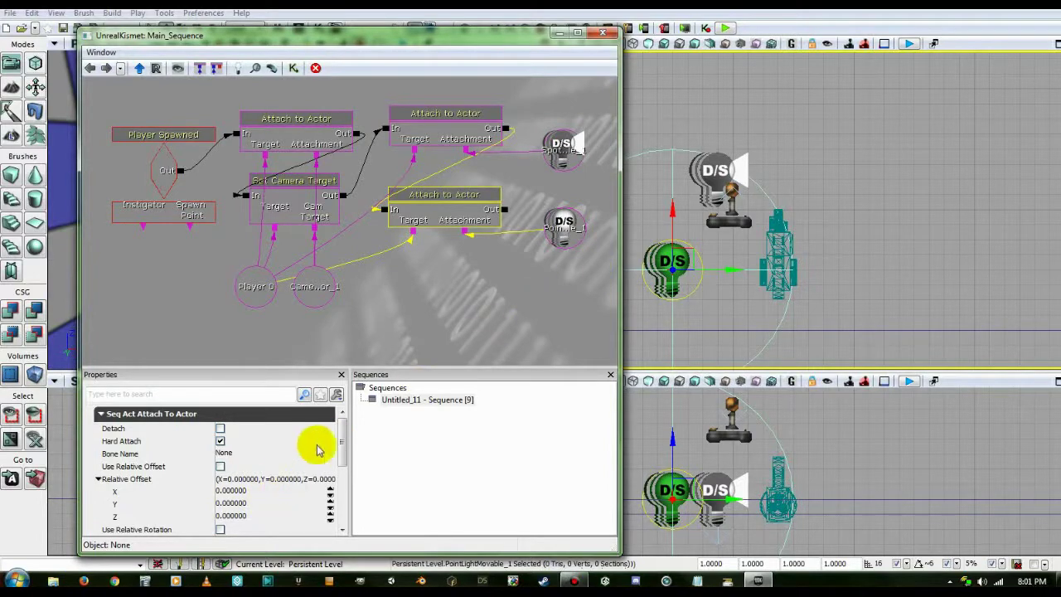
pyautogui.click(344, 435)
pyautogui.moveTo(343, 435); pyautogui.dragTo(345, 454)
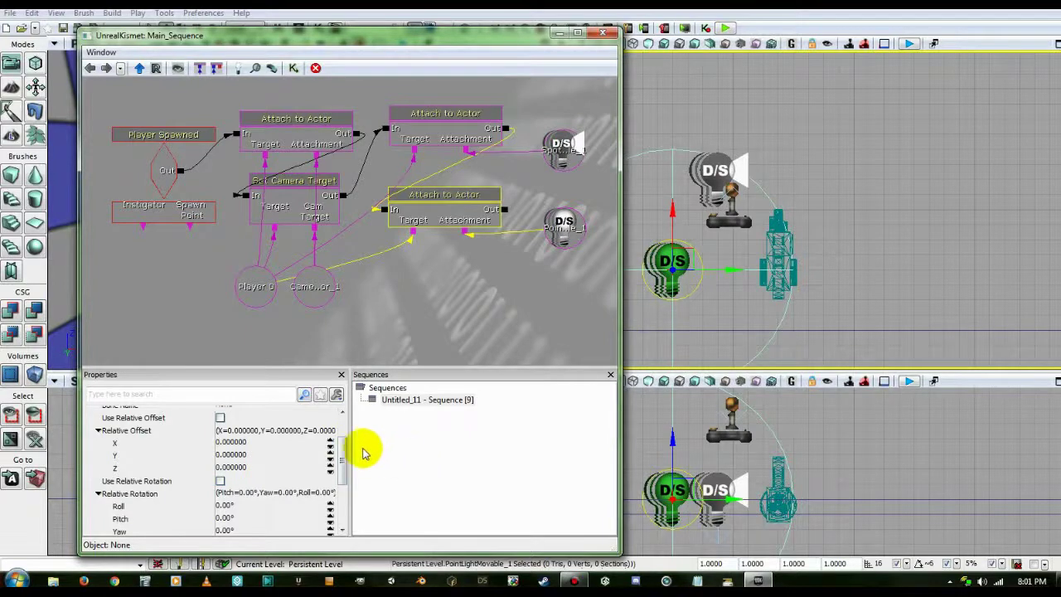
pyautogui.click(220, 418)
pyautogui.click(220, 481)
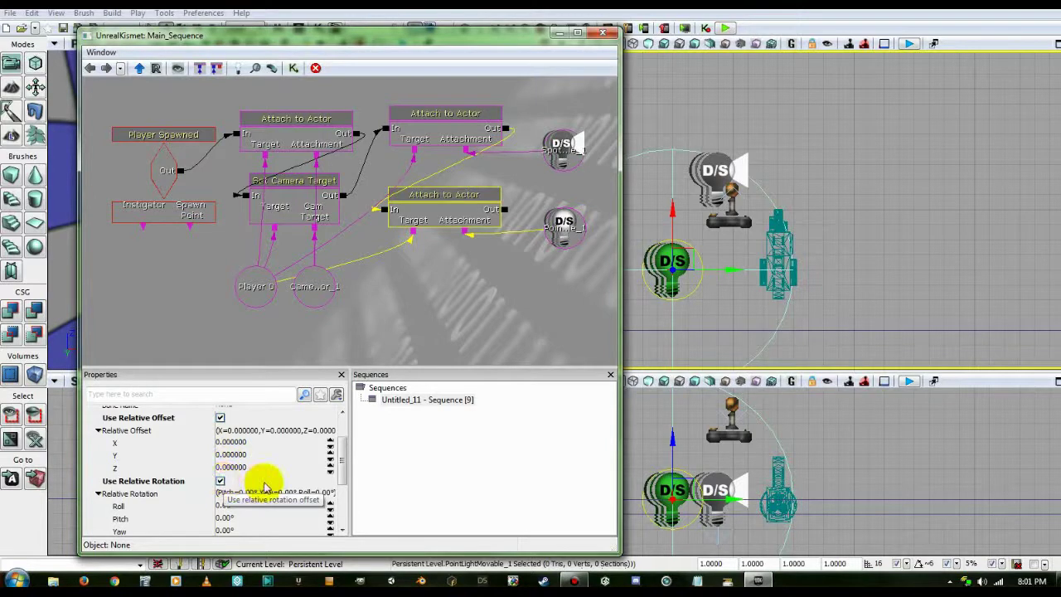
# - Set the point light attachment's relative offset to X -10 and Z 10, and close Kismet
pyautogui.click(253, 446)
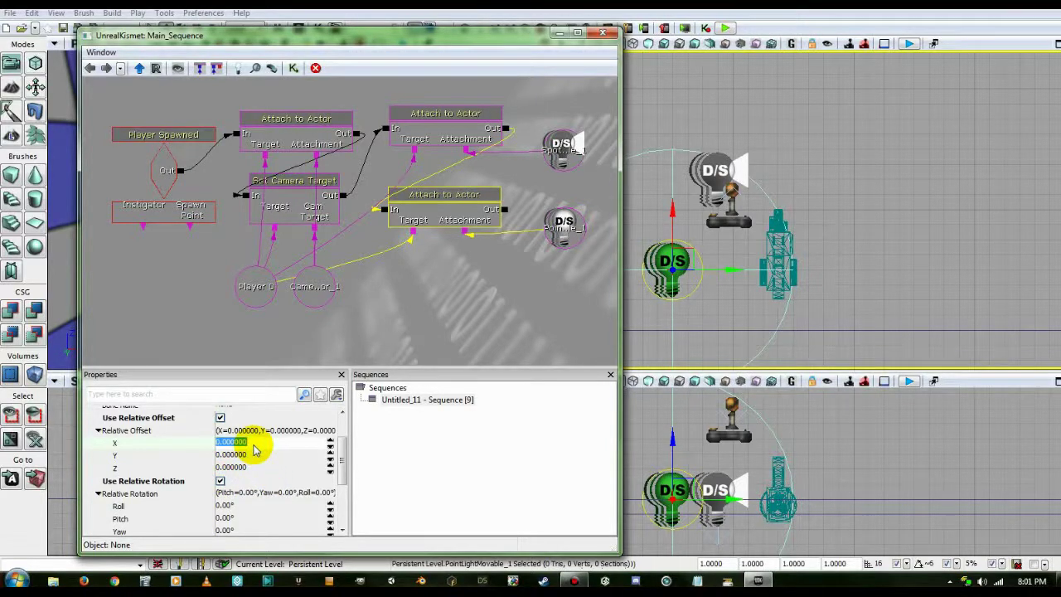
pyautogui.write('-10')
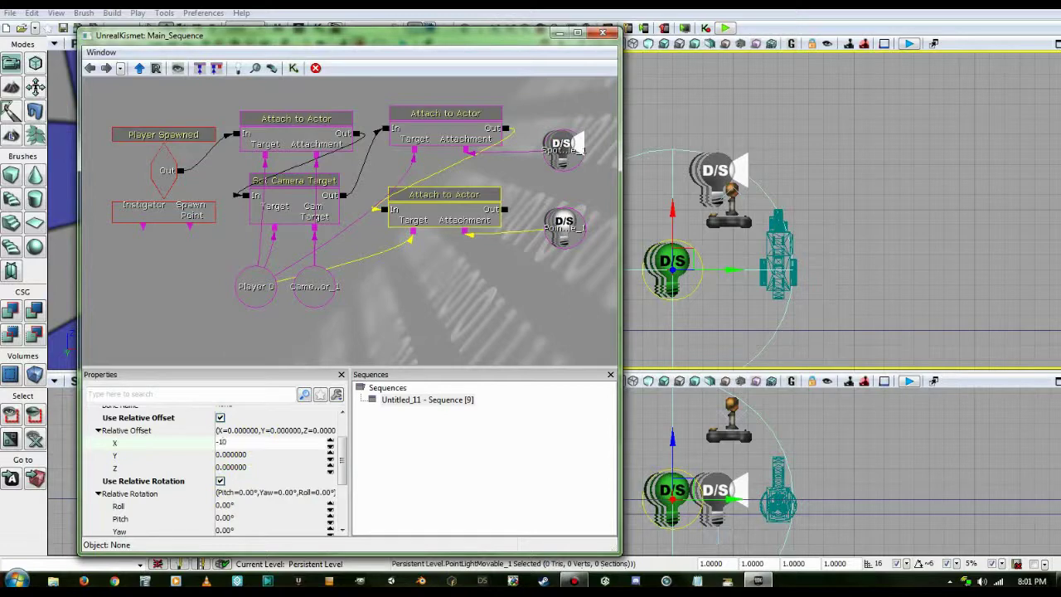
pyautogui.click(255, 447)
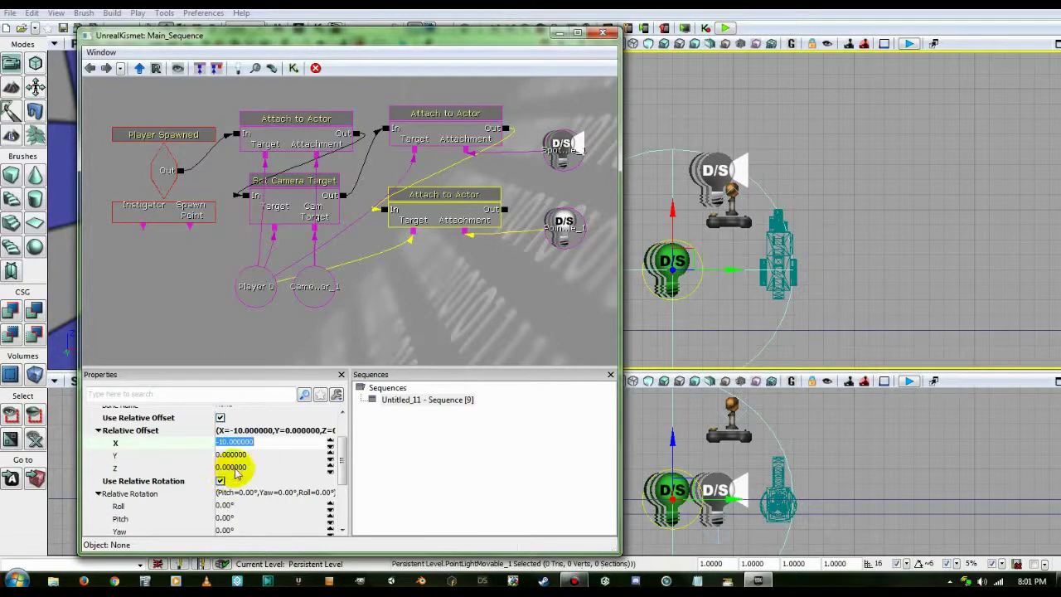
pyautogui.click(233, 468)
pyautogui.write('10')
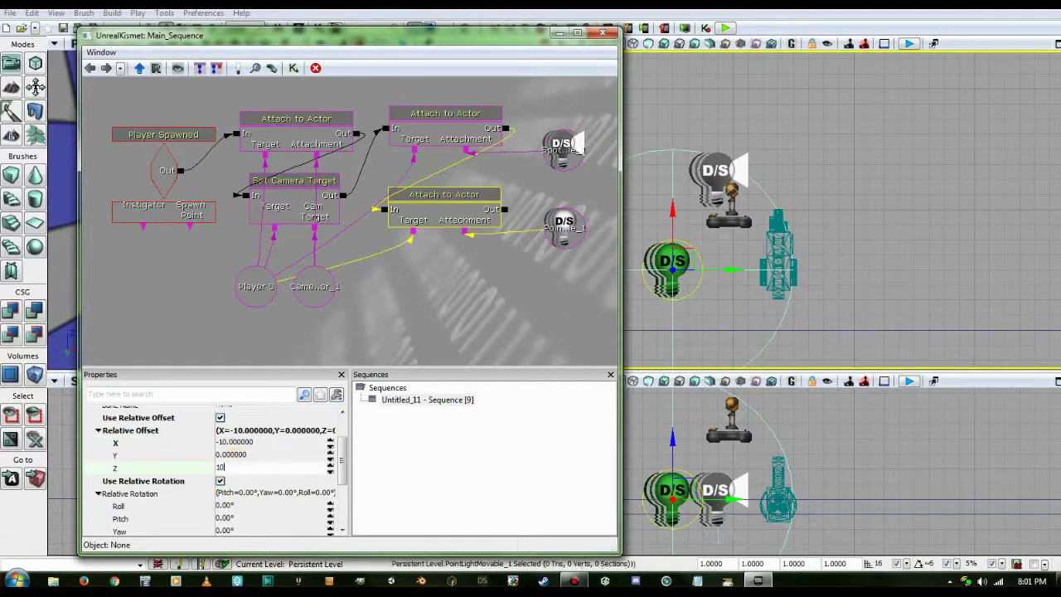
pyautogui.click(236, 468)
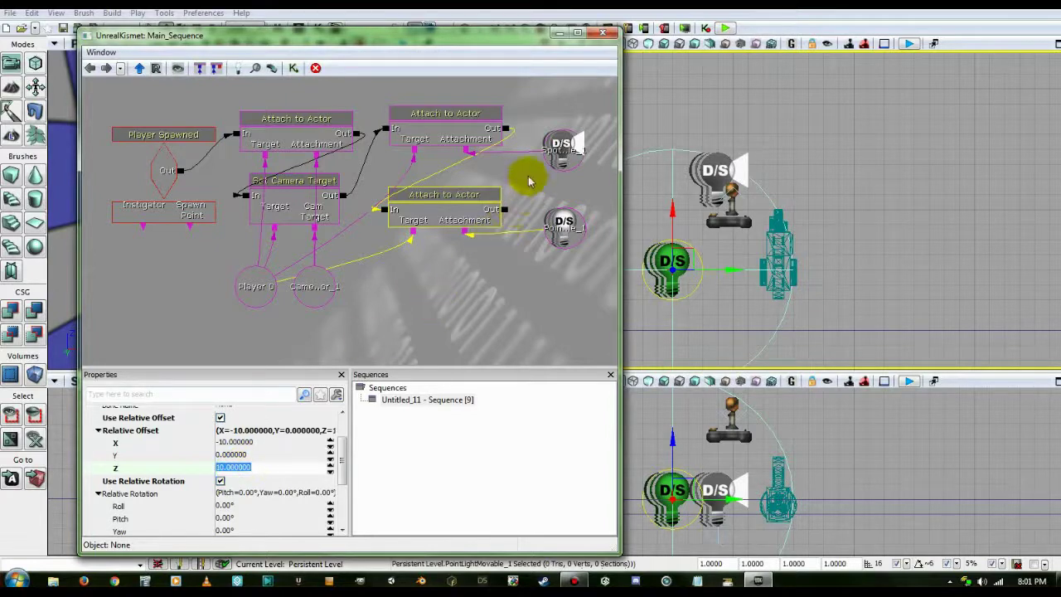
pyautogui.click(604, 32)
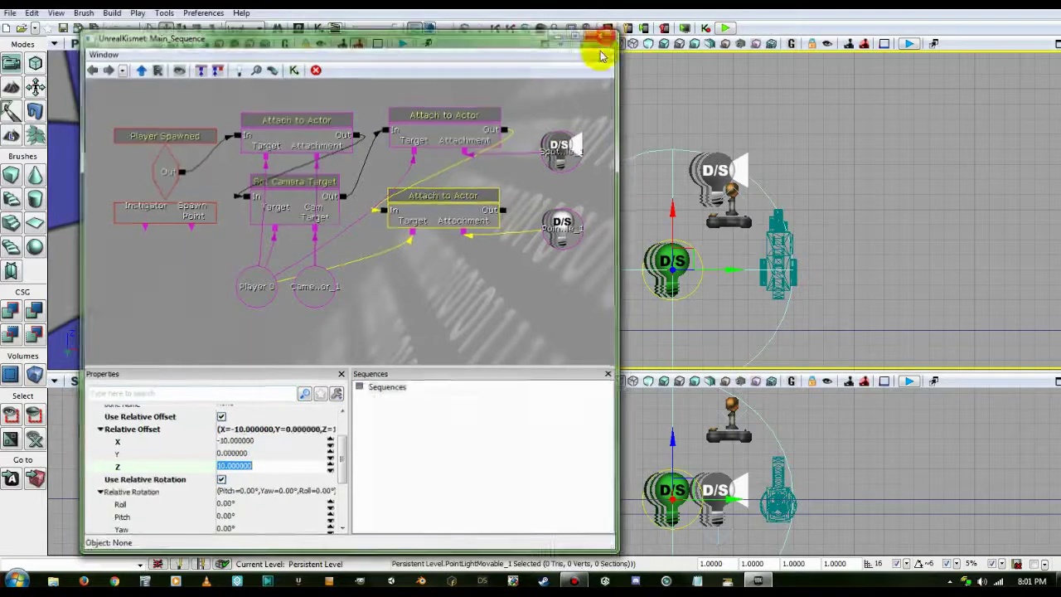
# - Preview the room with lighting in the perspective view, and return it to unlit display
pyautogui.moveTo(457, 255); pyautogui.dragTo(461, 286)
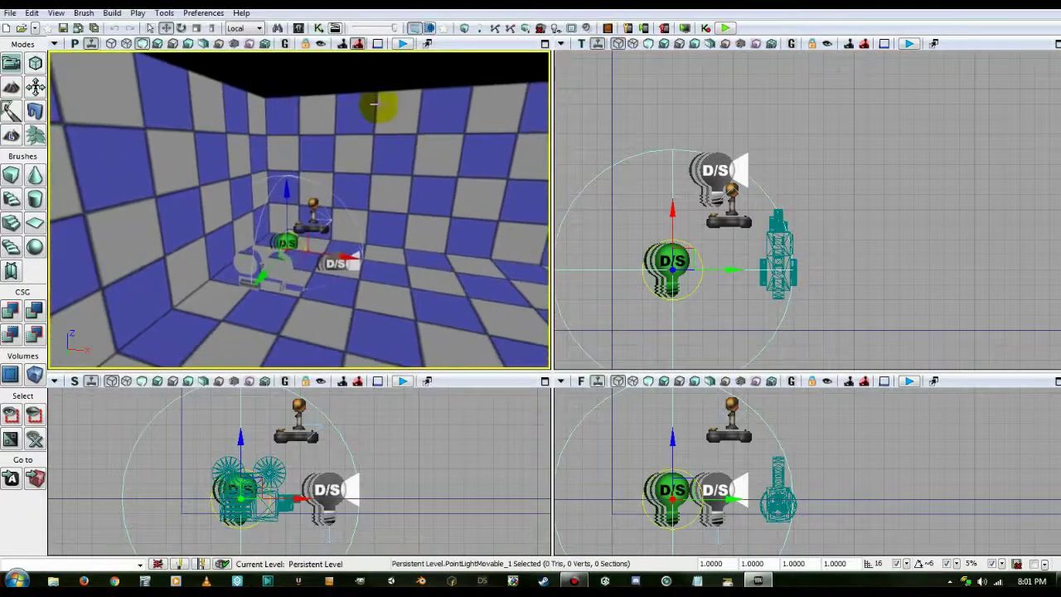
pyautogui.click(157, 43)
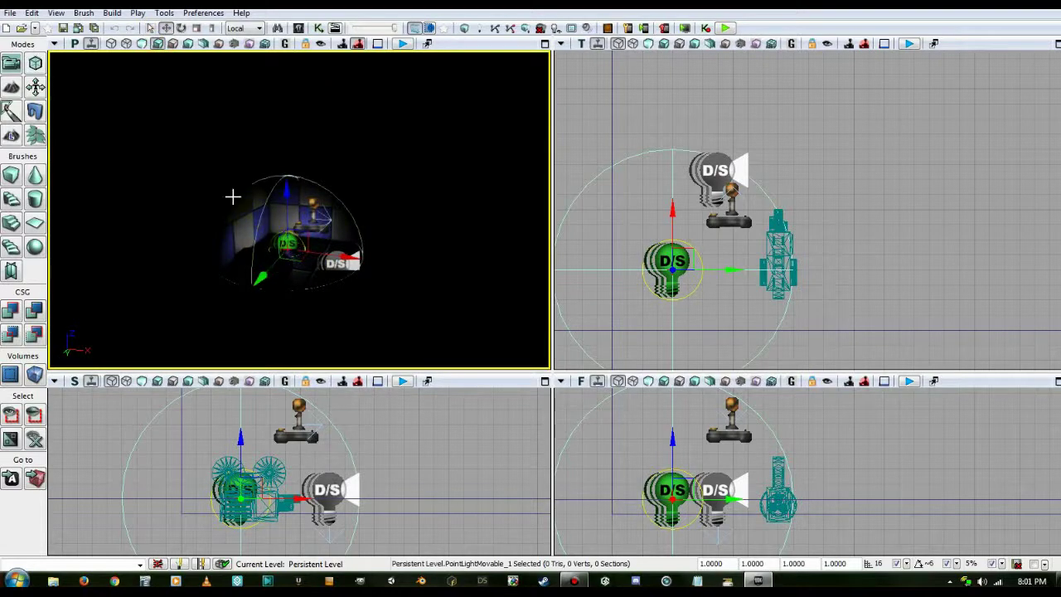
pyautogui.click(143, 43)
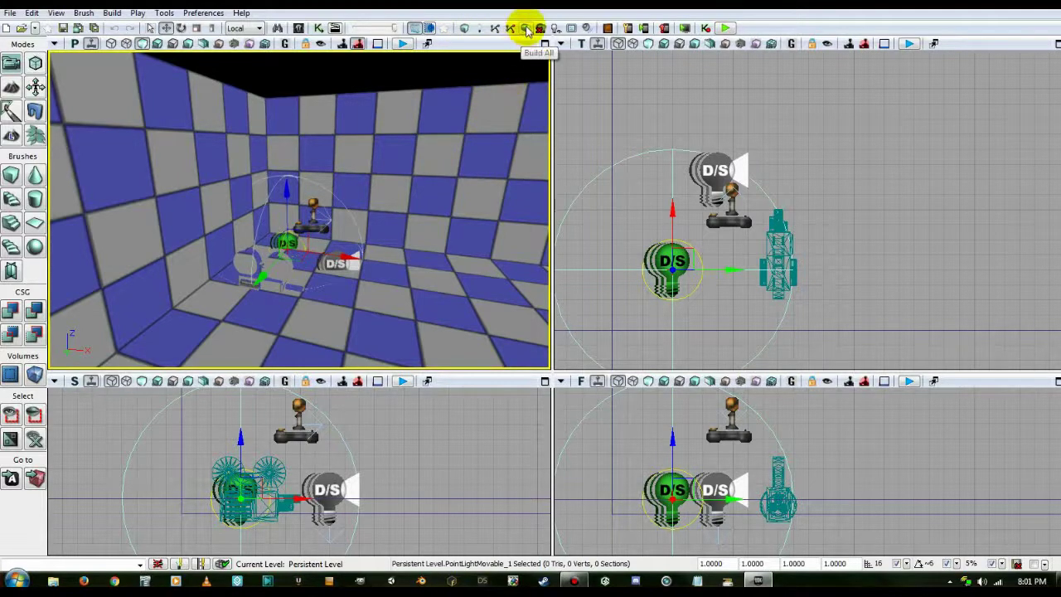
# - Build everything in the level and close the Swarm Agent, Lighting Results and Map Check windows
pyautogui.click(527, 32)
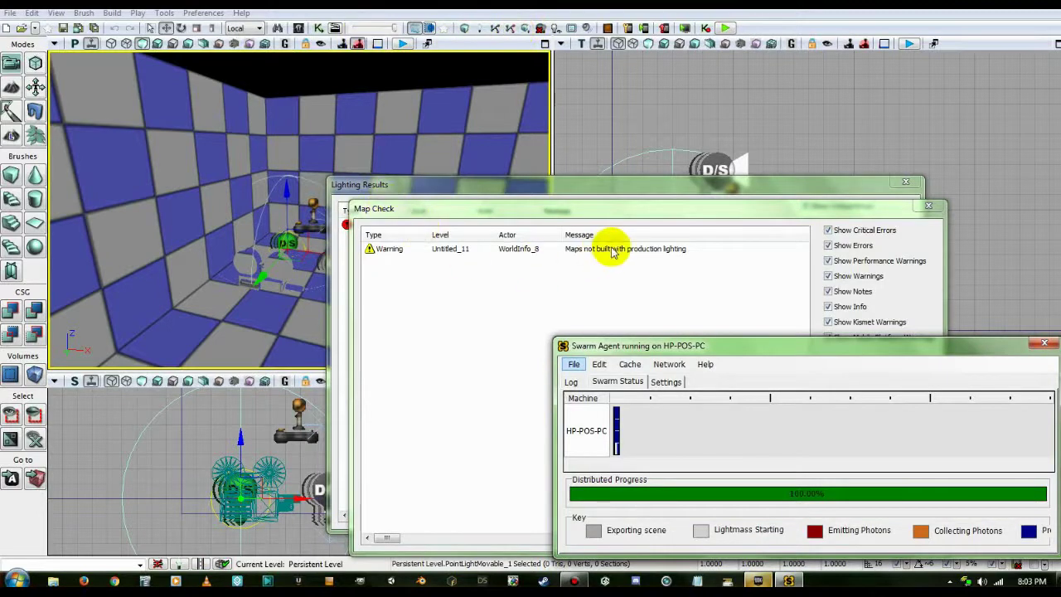
pyautogui.click(1046, 344)
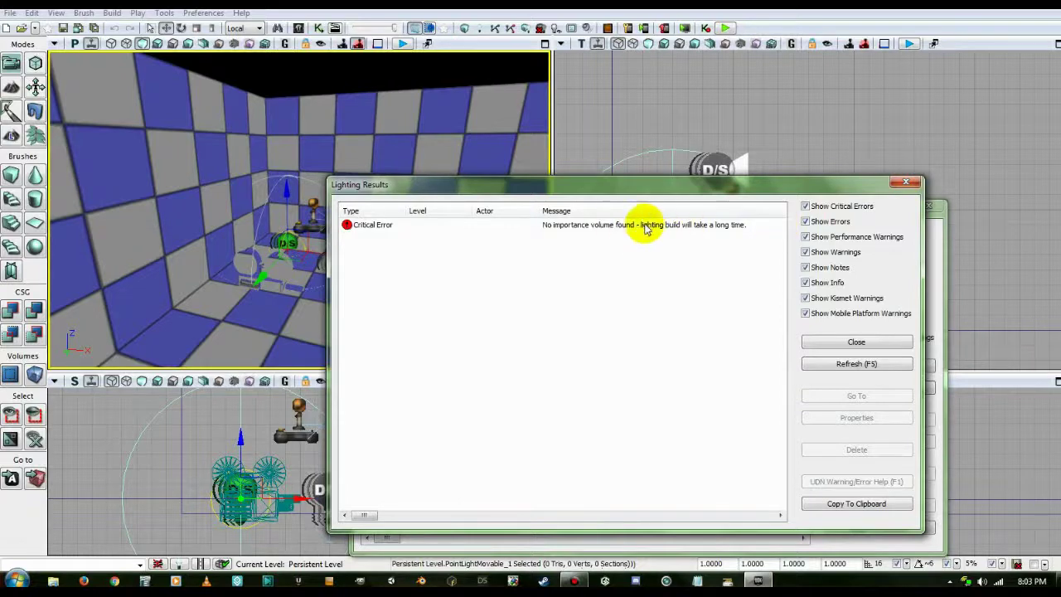
pyautogui.click(904, 183)
pyautogui.click(928, 208)
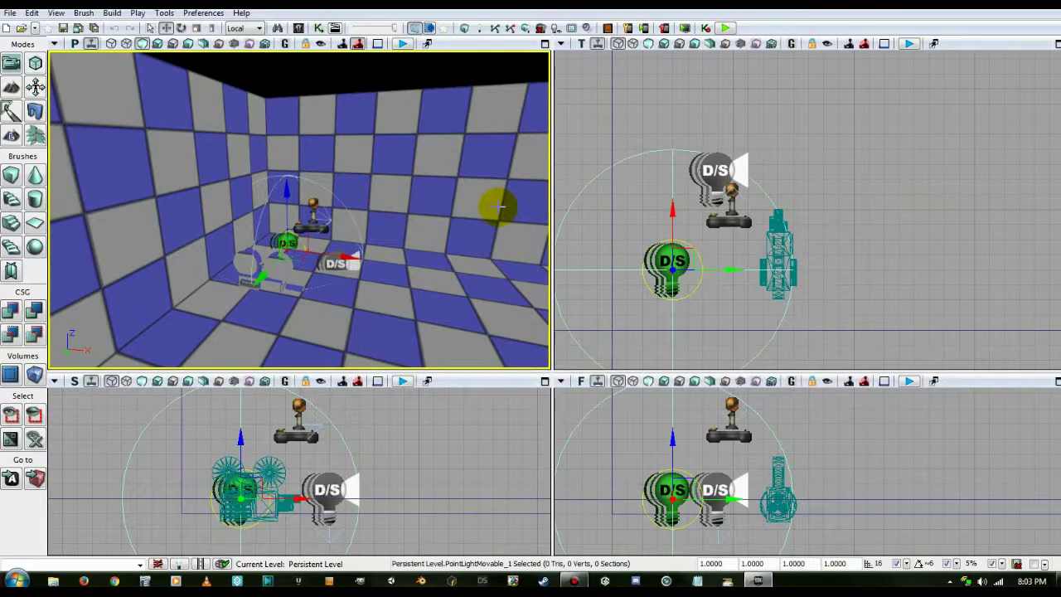
# - Reopen Kismet and, with the spotlight selected in the level, add a Key/Button Pressed event below the point light's Attach to Actor
pyautogui.click(318, 28)
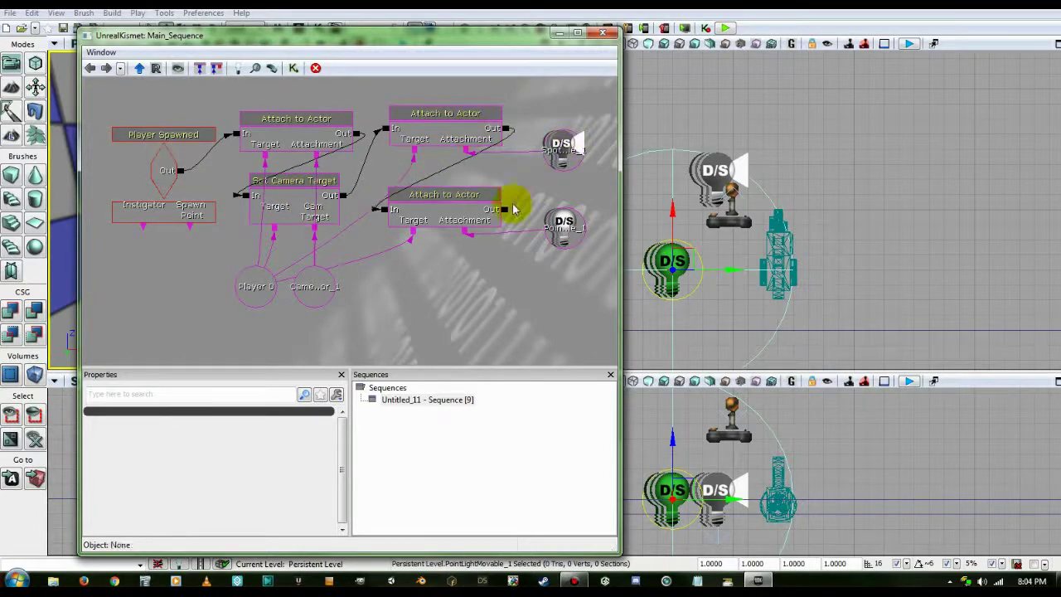
pyautogui.click(503, 306)
pyautogui.moveTo(503, 306); pyautogui.dragTo(498, 286)
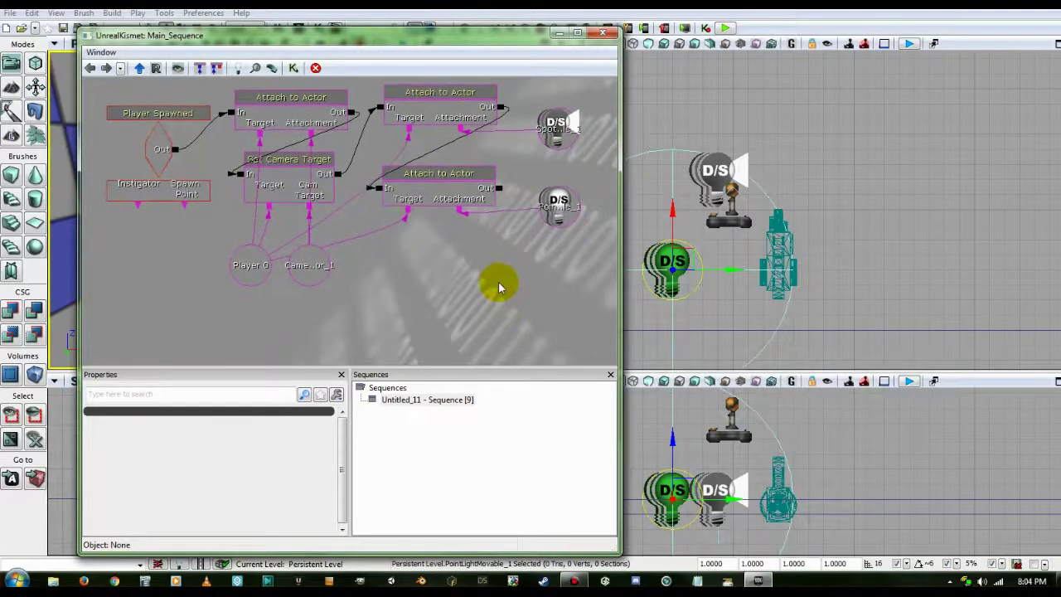
pyautogui.moveTo(420, 290); pyautogui.dragTo(410, 269)
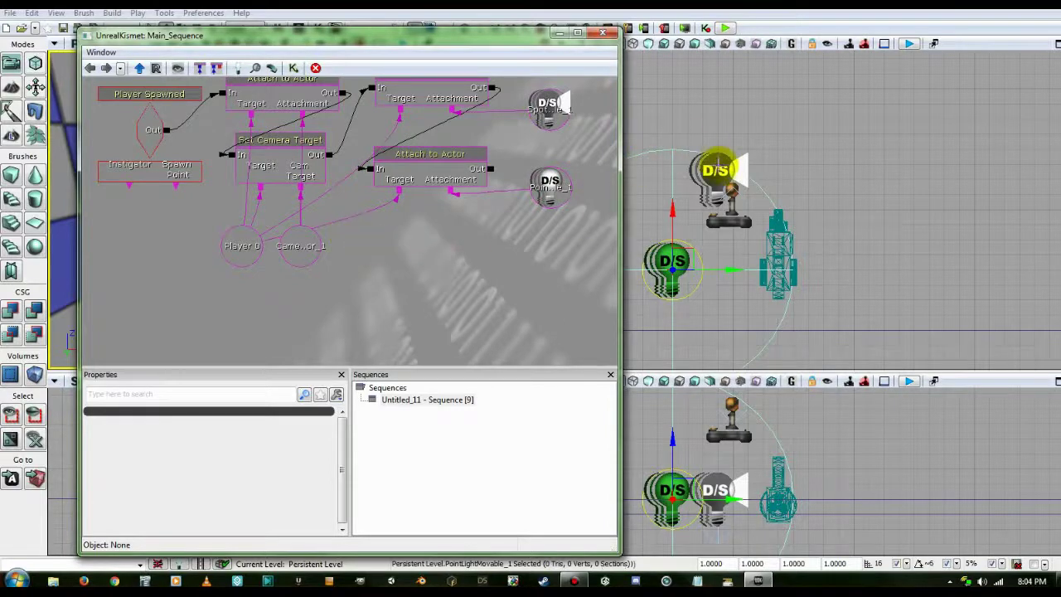
pyautogui.click(713, 170)
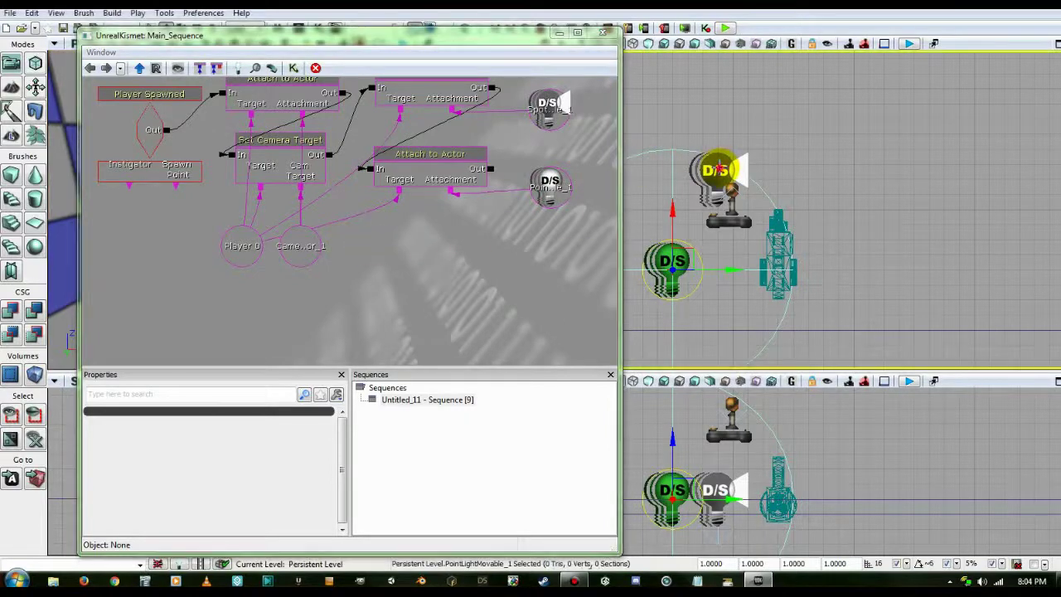
pyautogui.rightClick(363, 236)
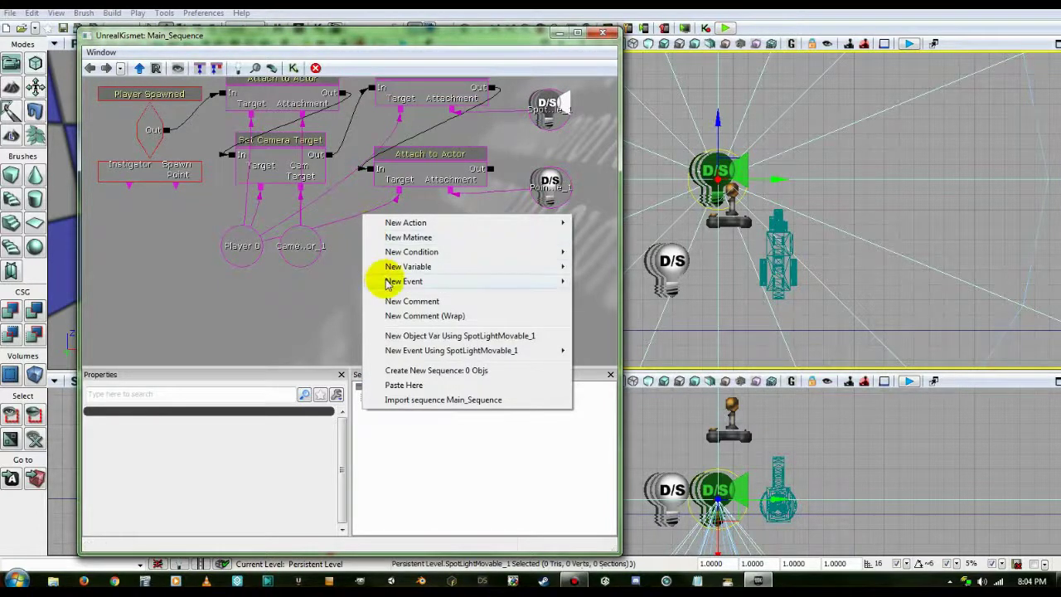
pyautogui.moveTo(388, 282)
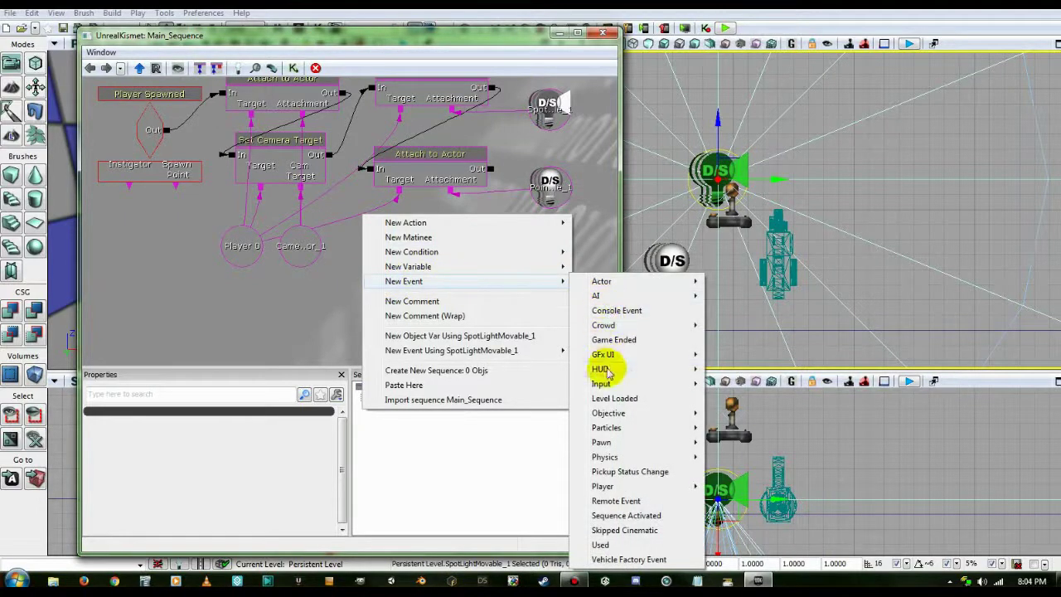
pyautogui.moveTo(604, 383)
pyautogui.click(734, 396)
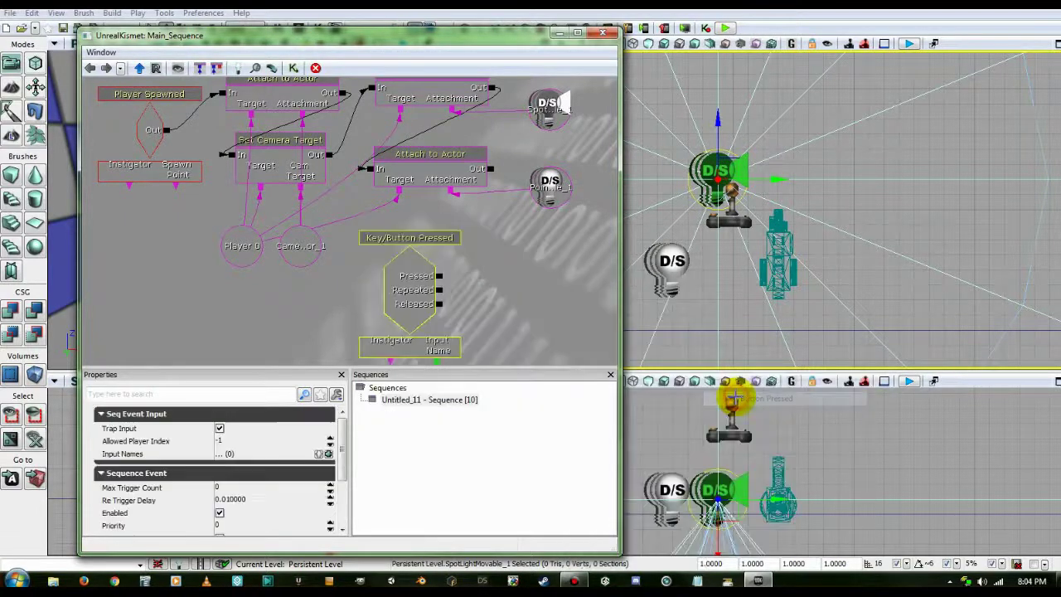
pyautogui.moveTo(418, 302)
pyautogui.keyDown('ctrl'); pyautogui.mouseDown()
pyautogui.moveTo(416, 280)
pyautogui.moveTo(421, 289)
pyautogui.moveTo(410, 288)
pyautogui.mouseUp(); pyautogui.keyUp('ctrl')
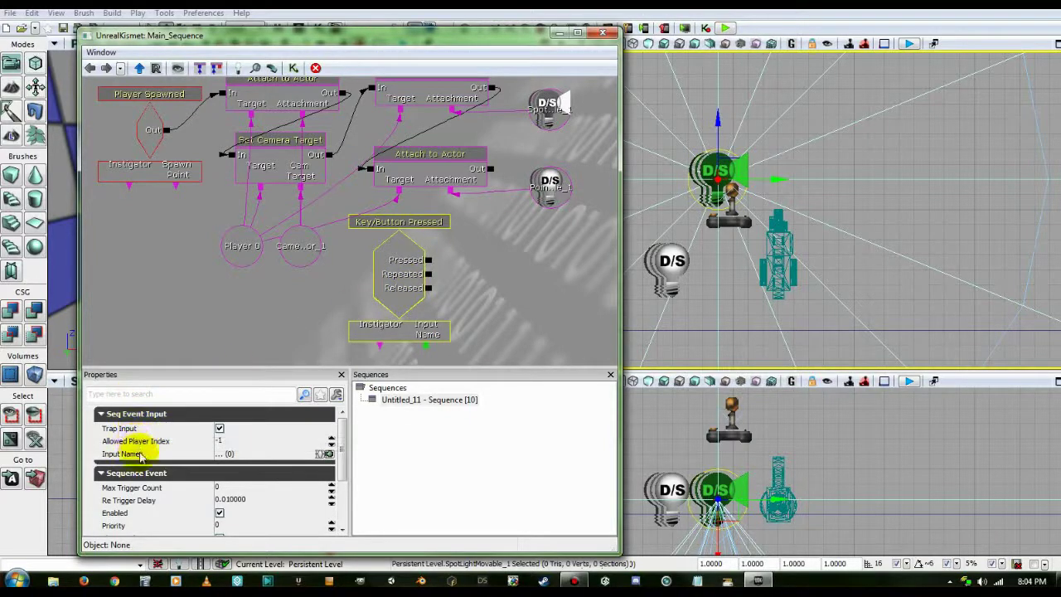
# - Add one input name entry to the Key/Button Pressed event and set it to the F key
pyautogui.click(327, 454)
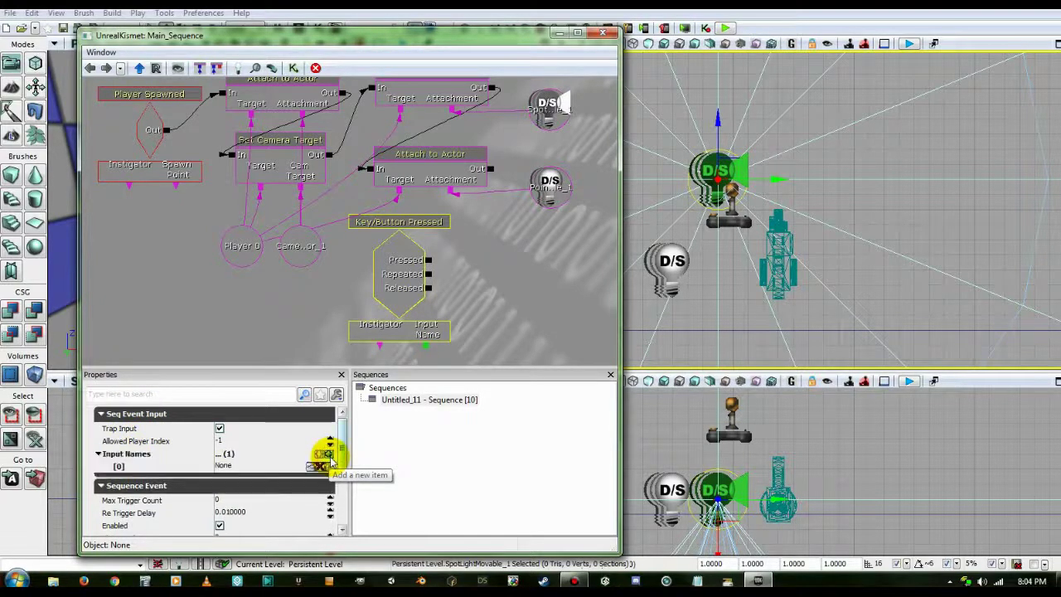
pyautogui.click(251, 469)
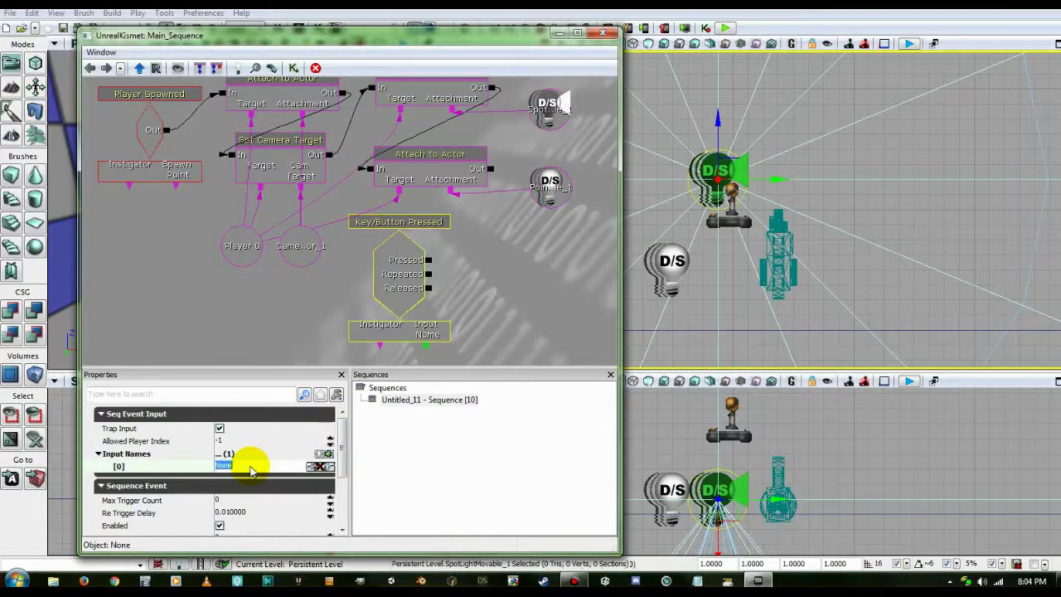
pyautogui.write('t')
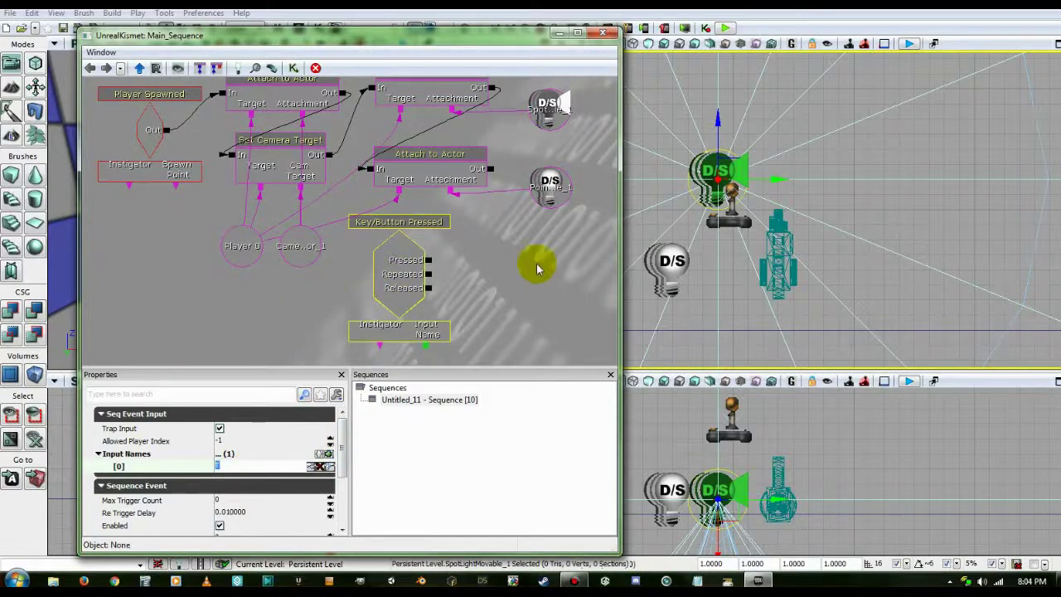
pyautogui.click(495, 262)
# - Add a Toggle action, link the spotlight variable as its target, and connect the key event's Pressed output to its Toggle input
pyautogui.rightClick(473, 238)
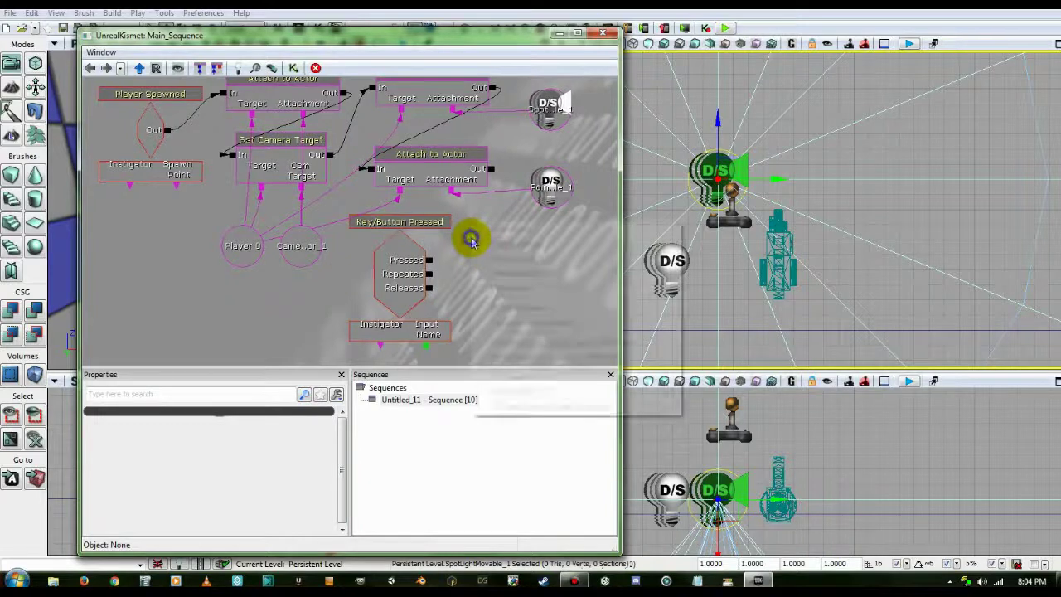
pyautogui.moveTo(485, 229)
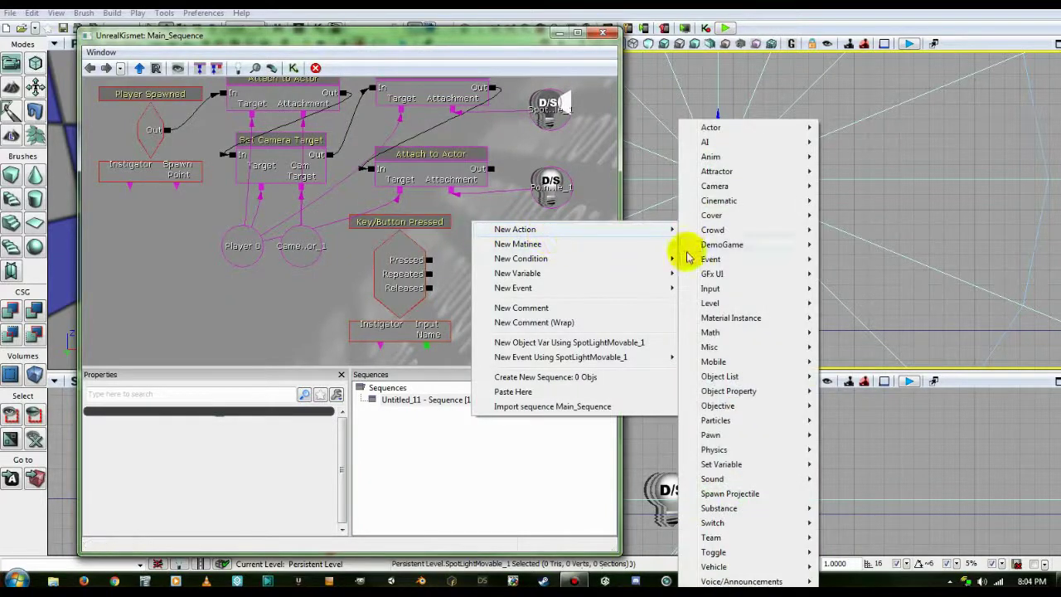
pyautogui.moveTo(758, 550)
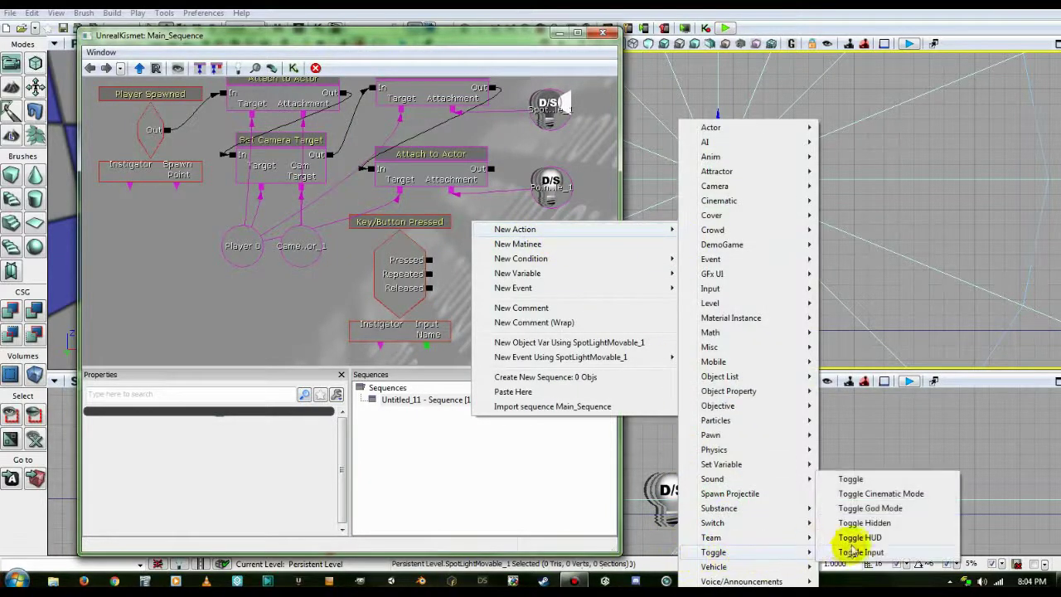
pyautogui.click(851, 479)
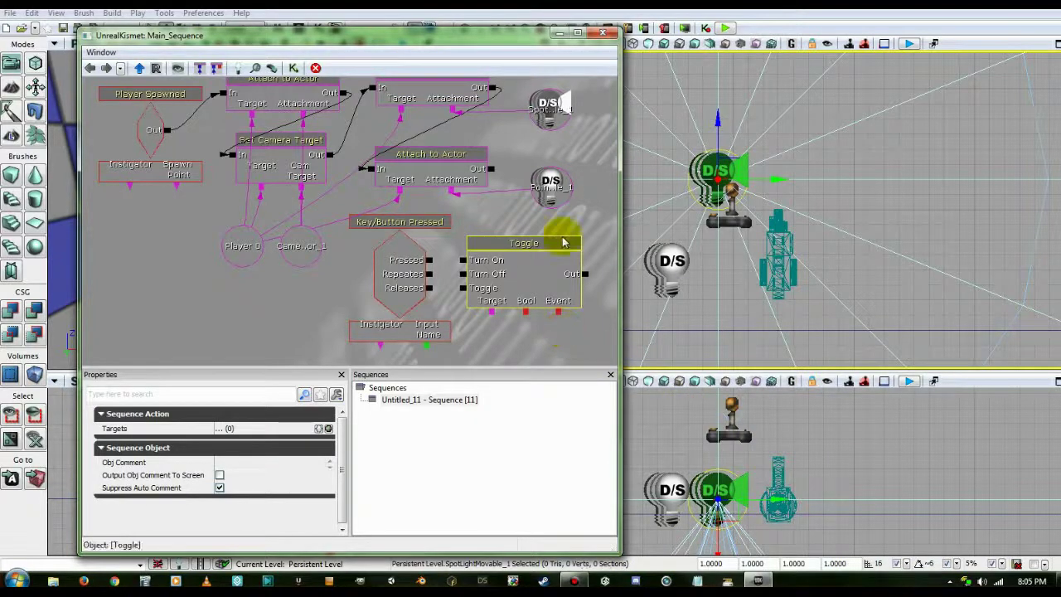
pyautogui.moveTo(490, 313); pyautogui.dragTo(545, 133)
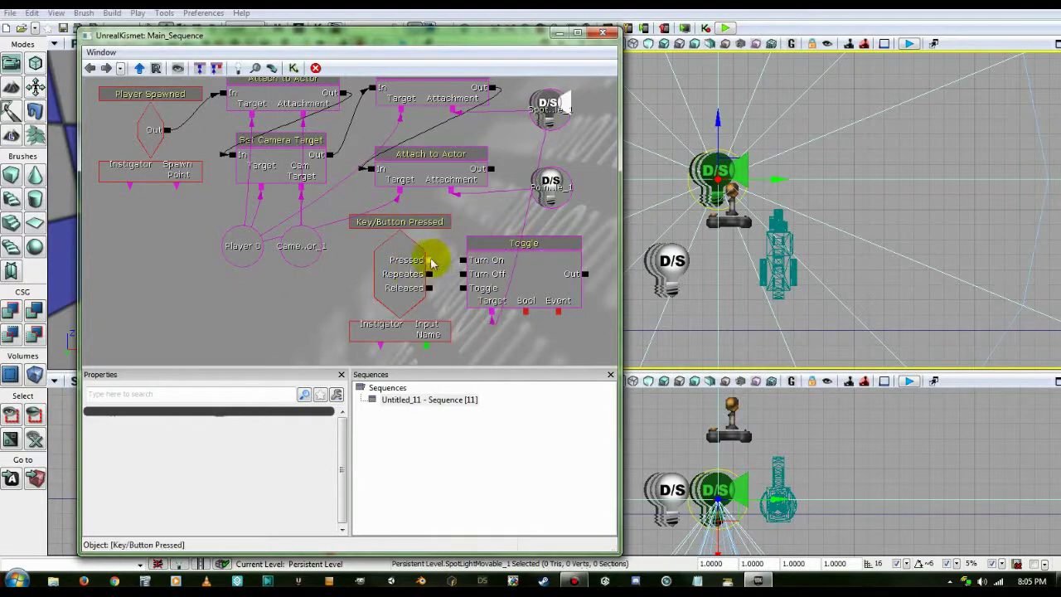
pyautogui.moveTo(429, 259); pyautogui.dragTo(464, 294)
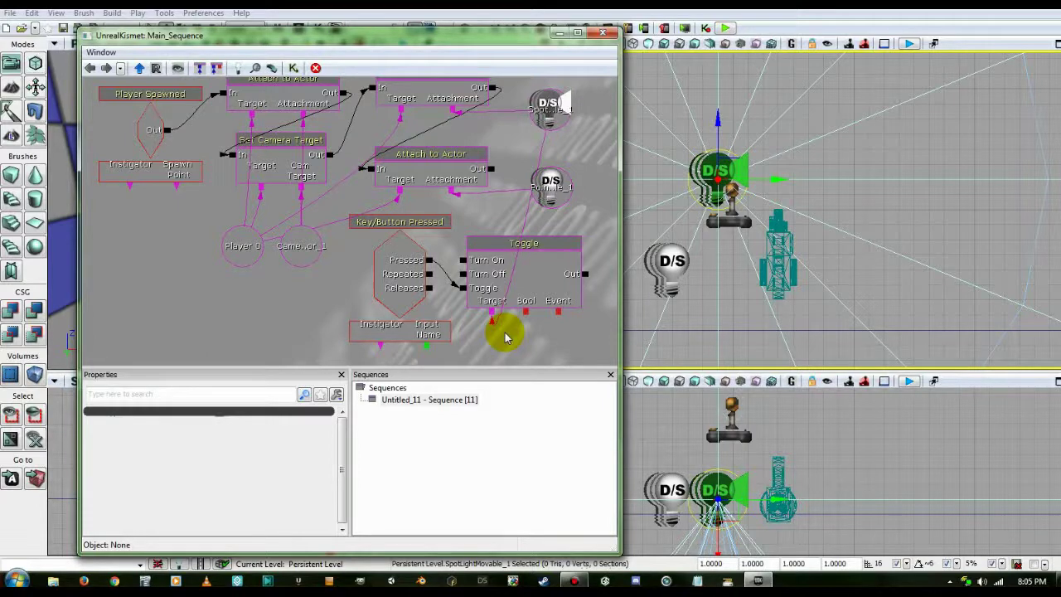
# - Close Kismet and playtest the level, walking around and switching the spotlight off and on with the F key, then exit the preview
pyautogui.click(604, 32)
pyautogui.click(727, 28)
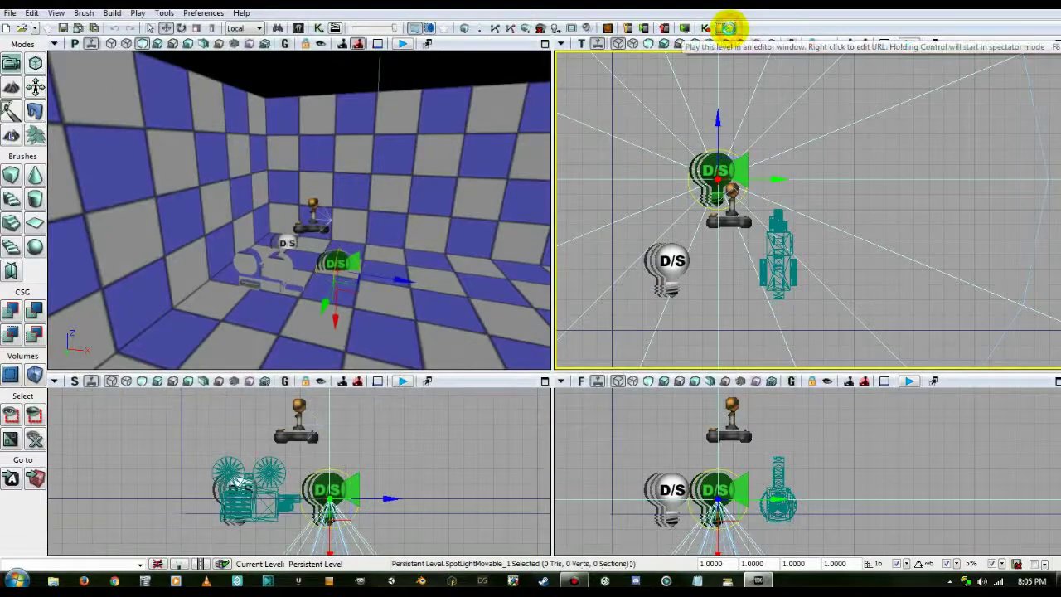
pyautogui.press('w')
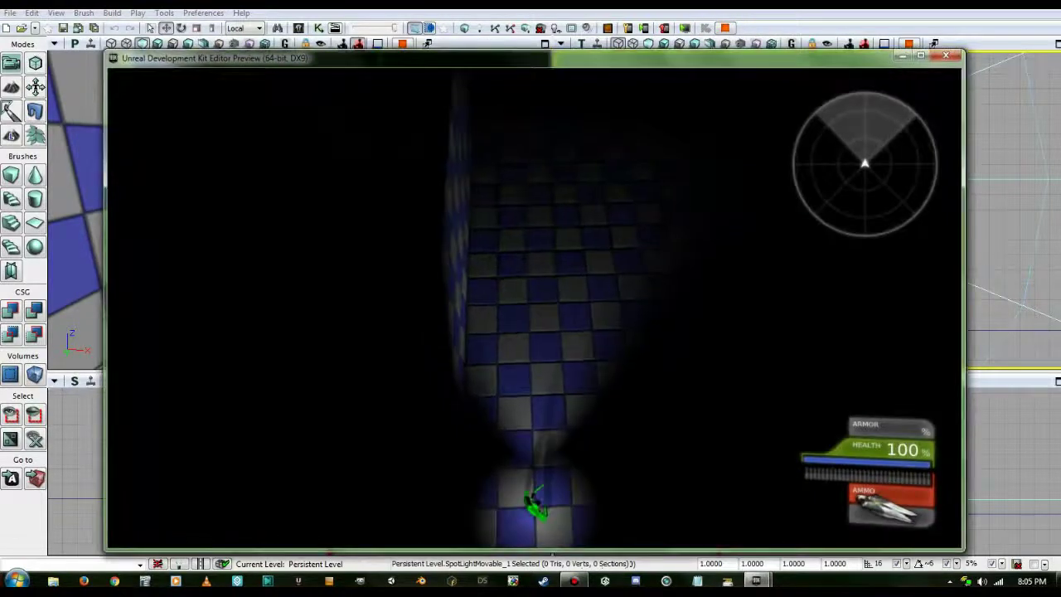
pyautogui.press('w')
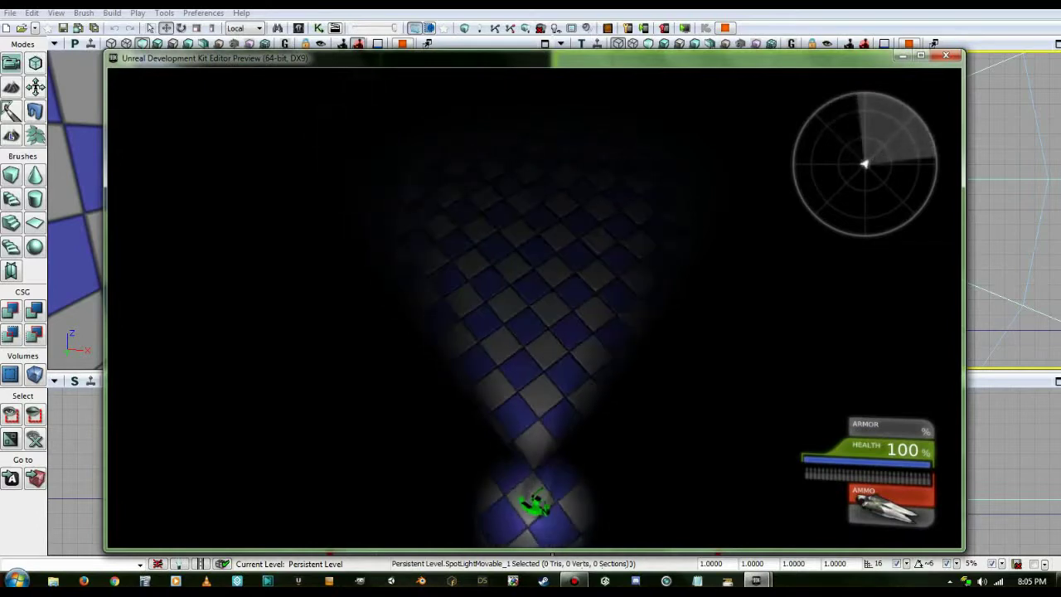
pyautogui.press('w')
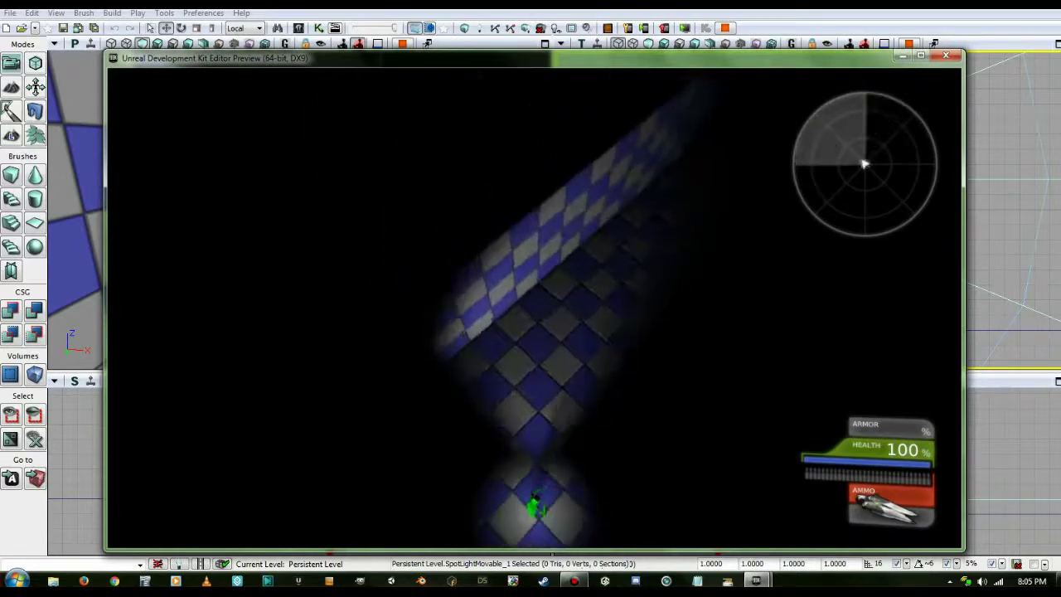
pyautogui.press('f')
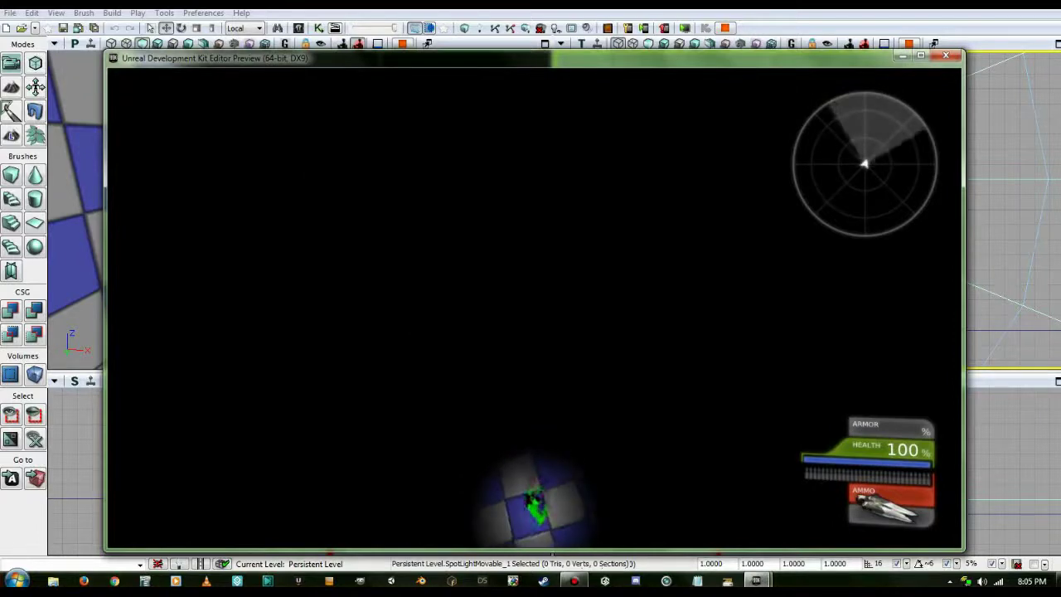
pyautogui.press('f')
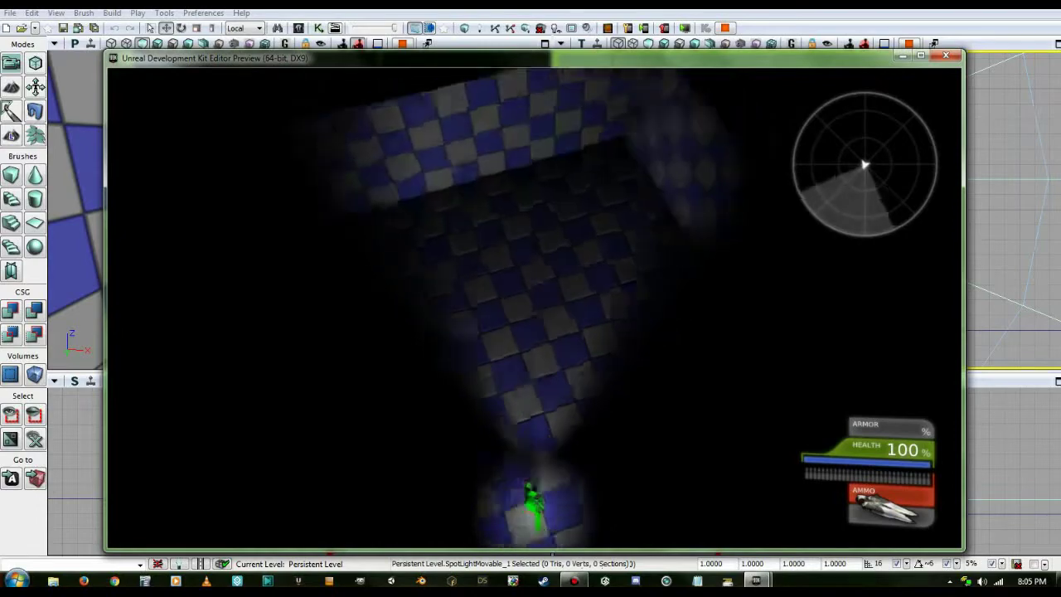
pyautogui.press('Escape')
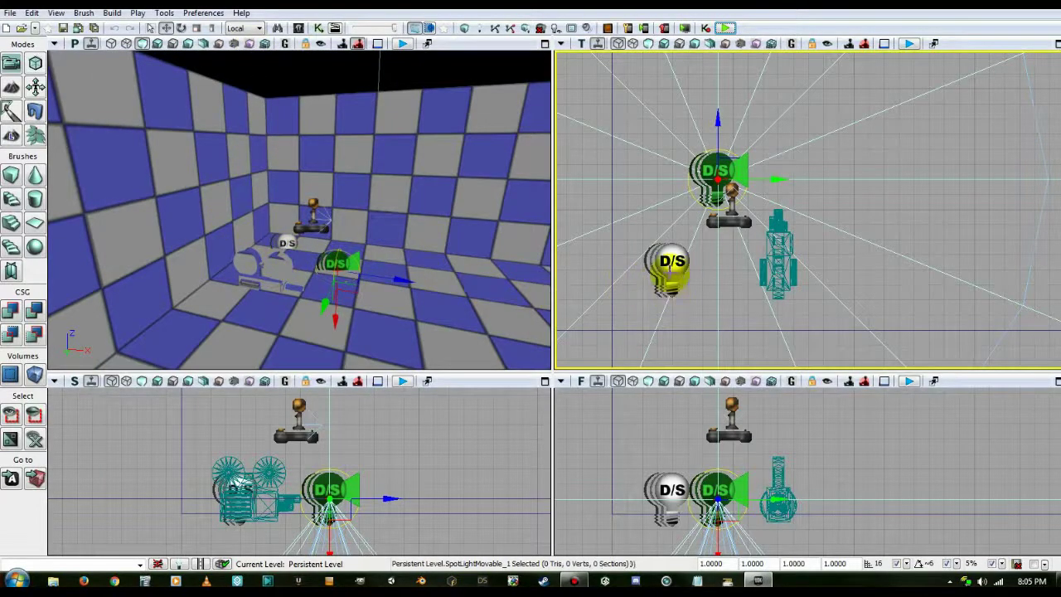
# - Check the point light's radius and brightness in its properties, and close them
pyautogui.click(670, 261)
pyautogui.press('F4')
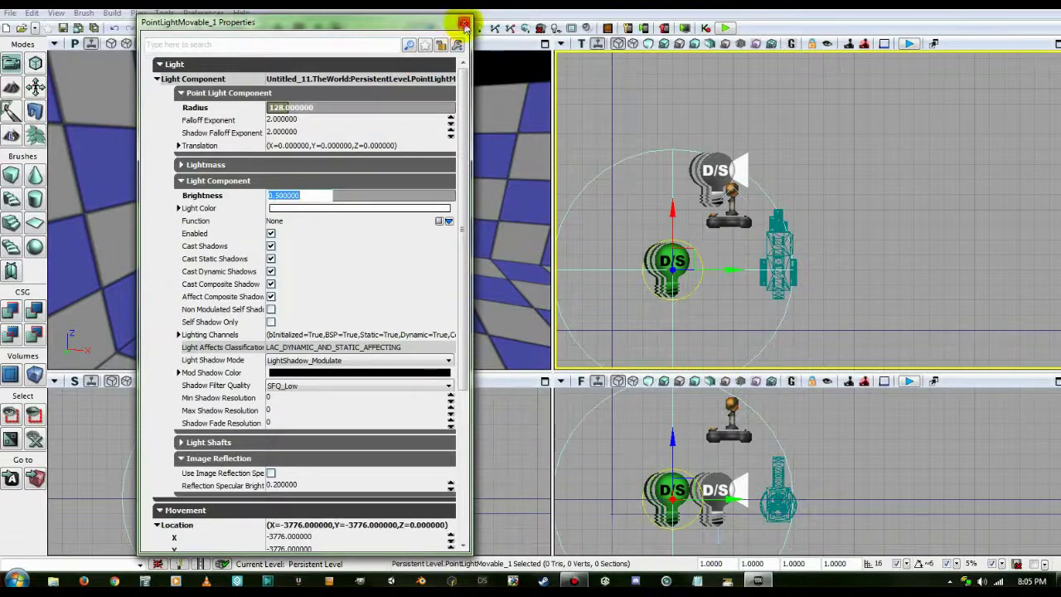
pyautogui.click(465, 24)
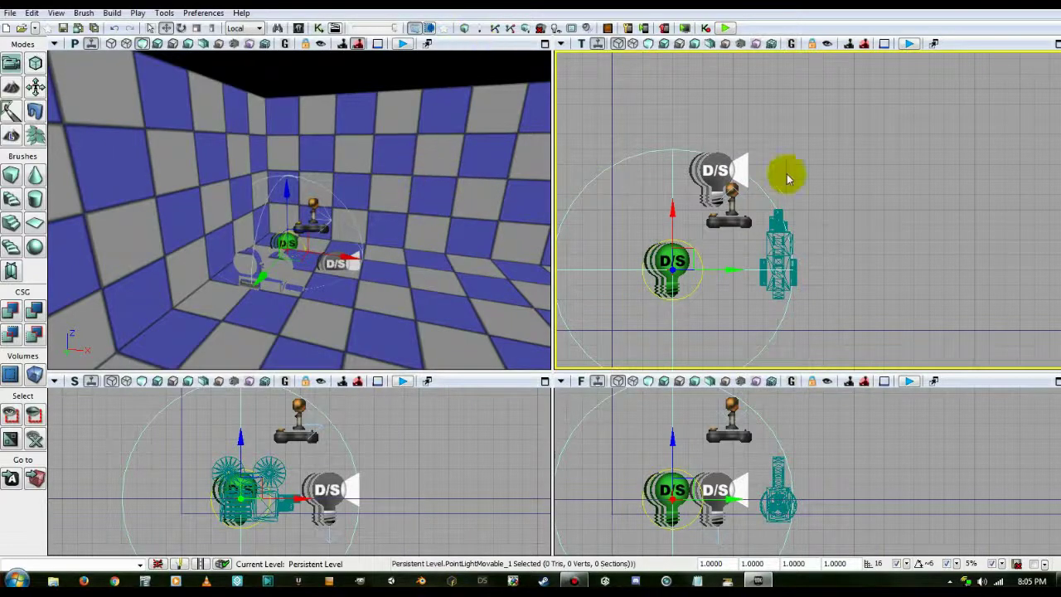
# - Select the small builder brush outside the room's corner and move it to near the middle of the room in the top view
pyautogui.scroll(-6, 835, 168)
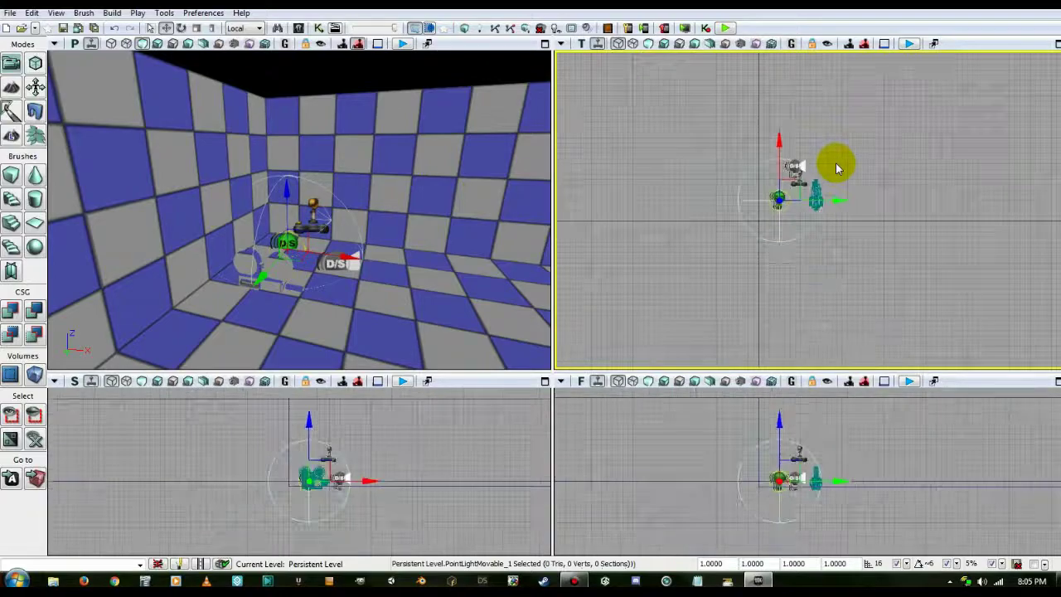
pyautogui.scroll(-4, 829, 173)
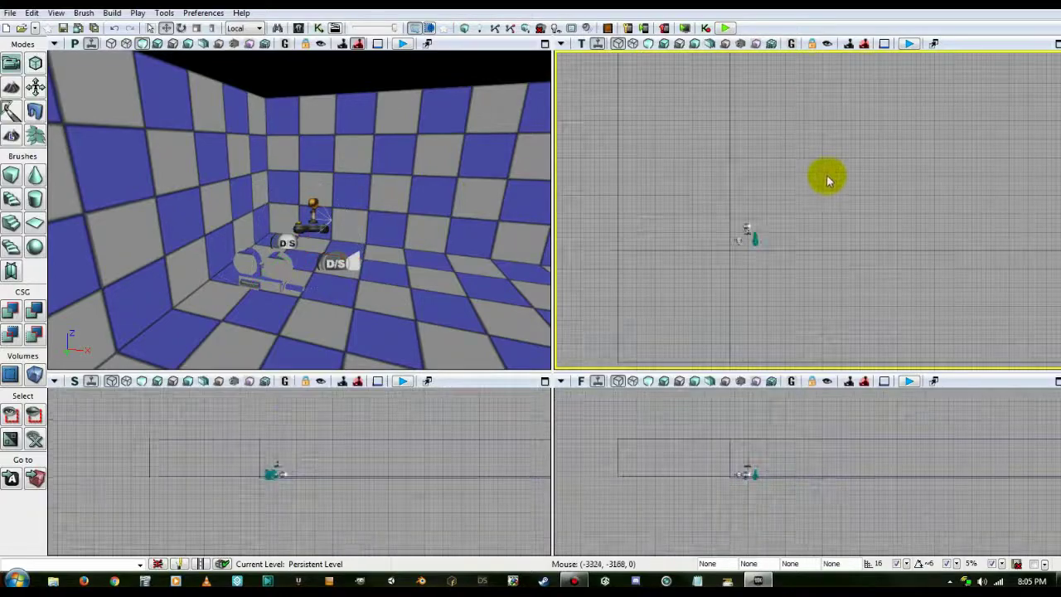
pyautogui.moveTo(866, 142)
pyautogui.mouseDown()
pyautogui.moveTo(812, 201)
pyautogui.moveTo(781, 214)
pyautogui.mouseUp()
pyautogui.scroll(6, 771, 180)
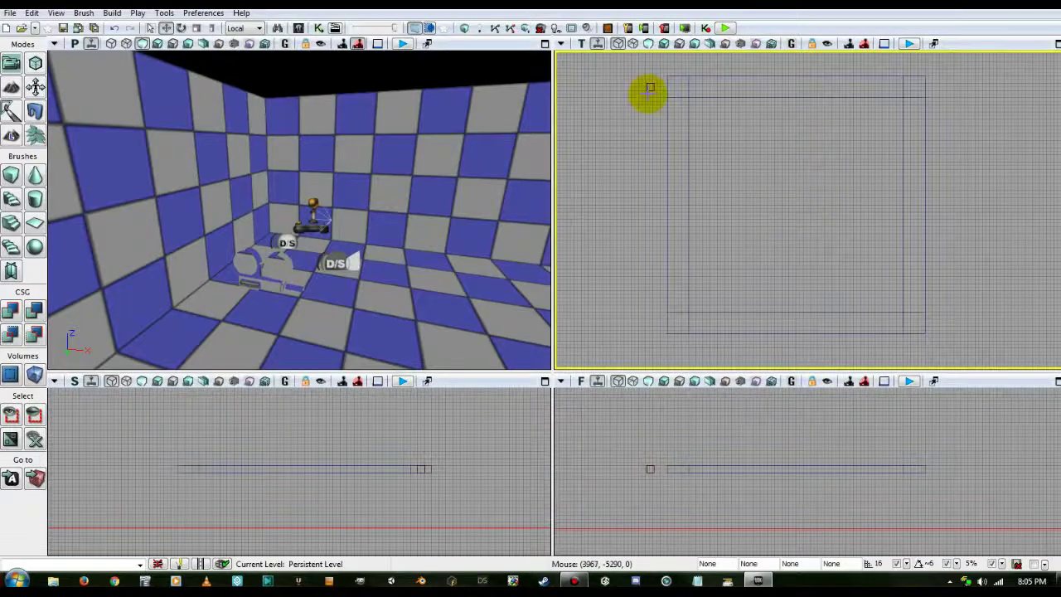
pyautogui.click(650, 87)
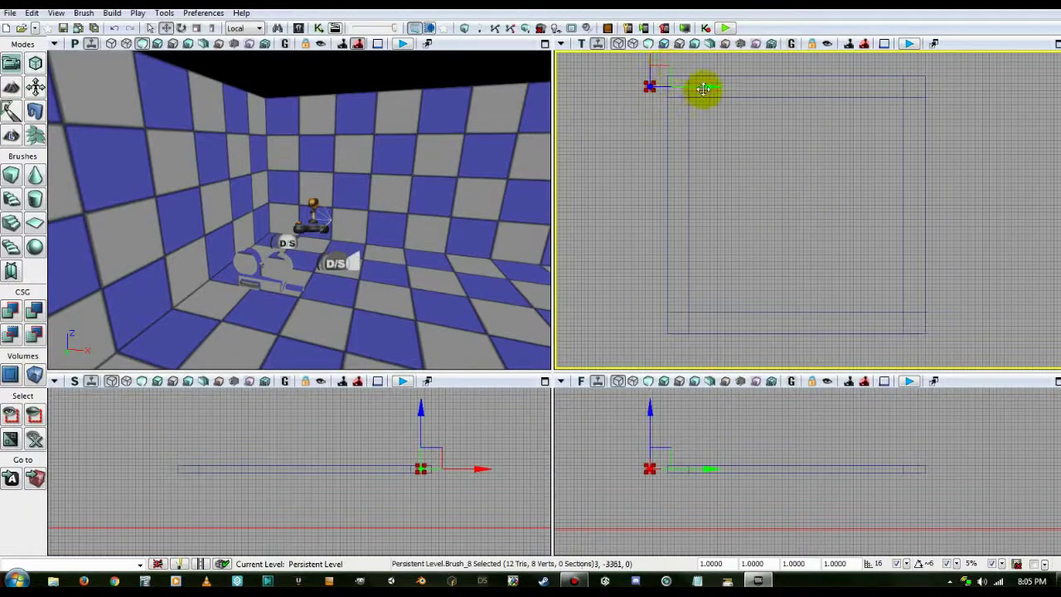
pyautogui.moveTo(706, 84); pyautogui.dragTo(834, 96)
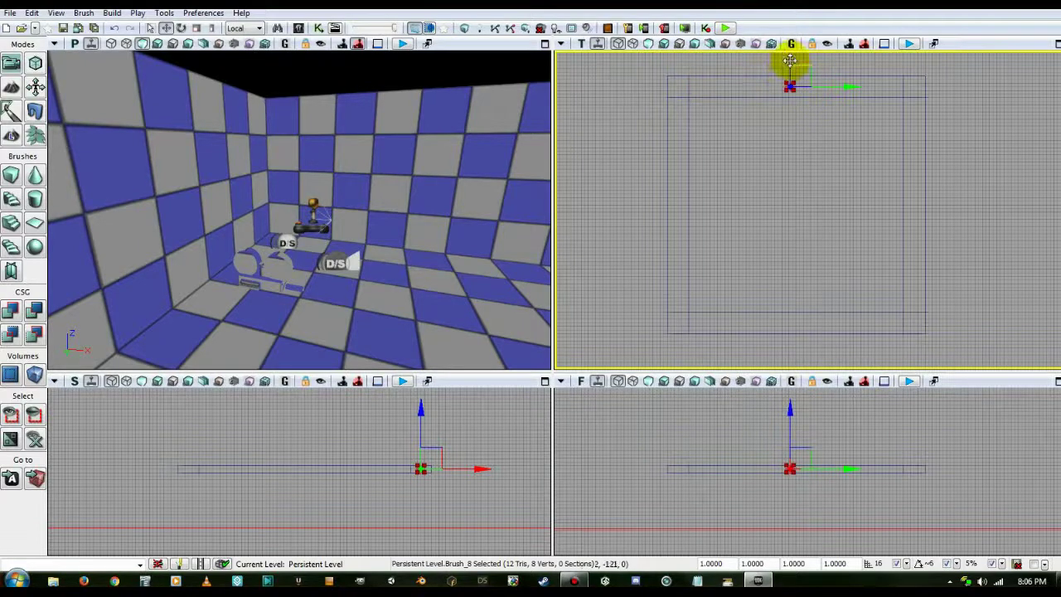
pyautogui.moveTo(788, 63)
pyautogui.mouseDown()
pyautogui.moveTo(781, 166)
pyautogui.moveTo(781, 146)
pyautogui.moveTo(781, 161)
pyautogui.moveTo(792, 161)
pyautogui.moveTo(783, 166)
pyautogui.mouseUp()
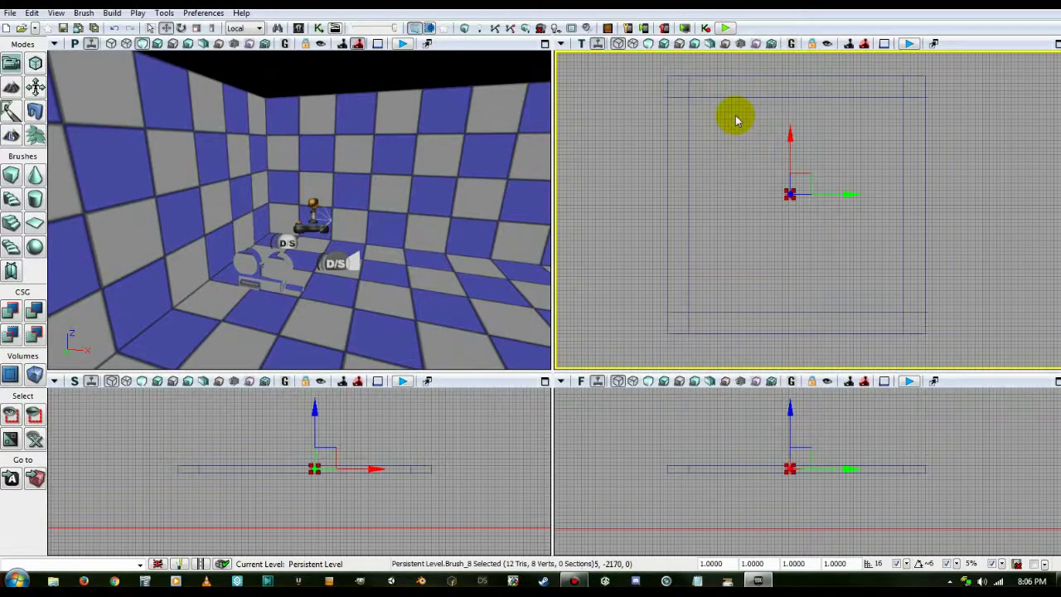
# - Scale the builder brush up along Z and Y until it exceeds the room's height and width, and shift it along Y to centre it
pyautogui.click(213, 29)
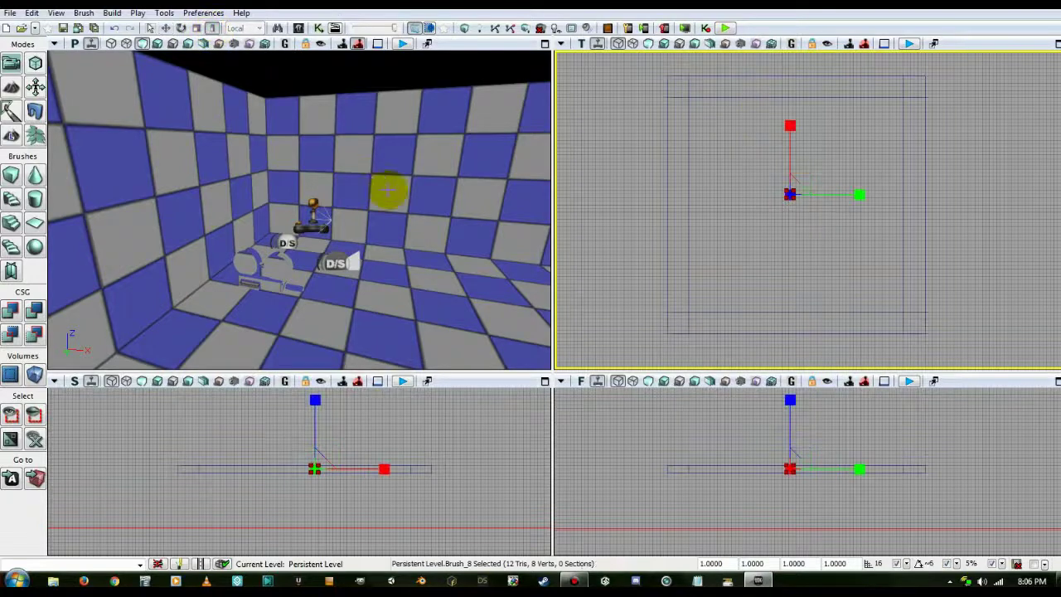
pyautogui.click(790, 399)
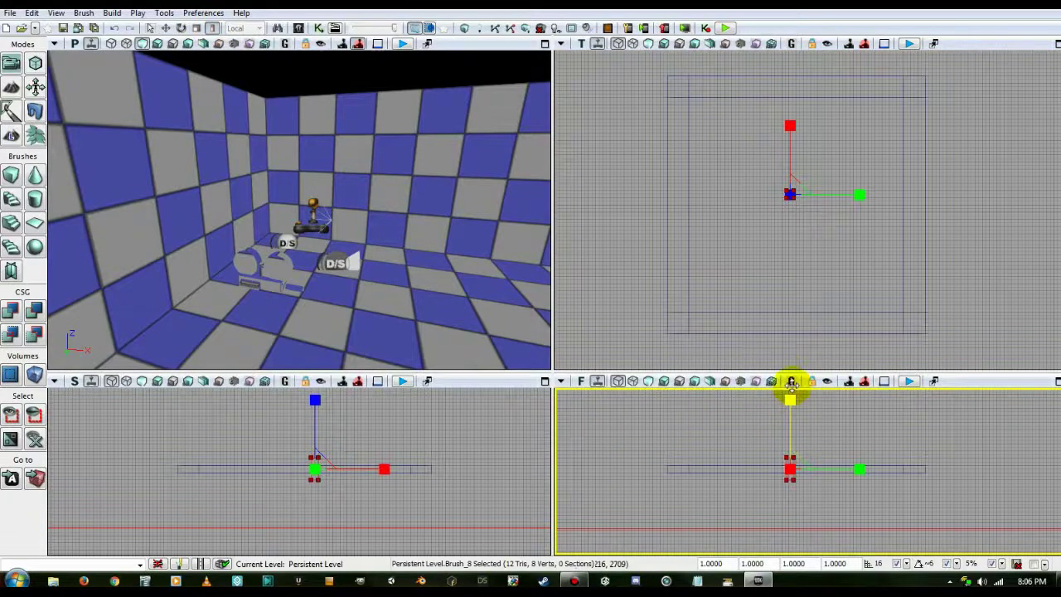
pyautogui.click(847, 193)
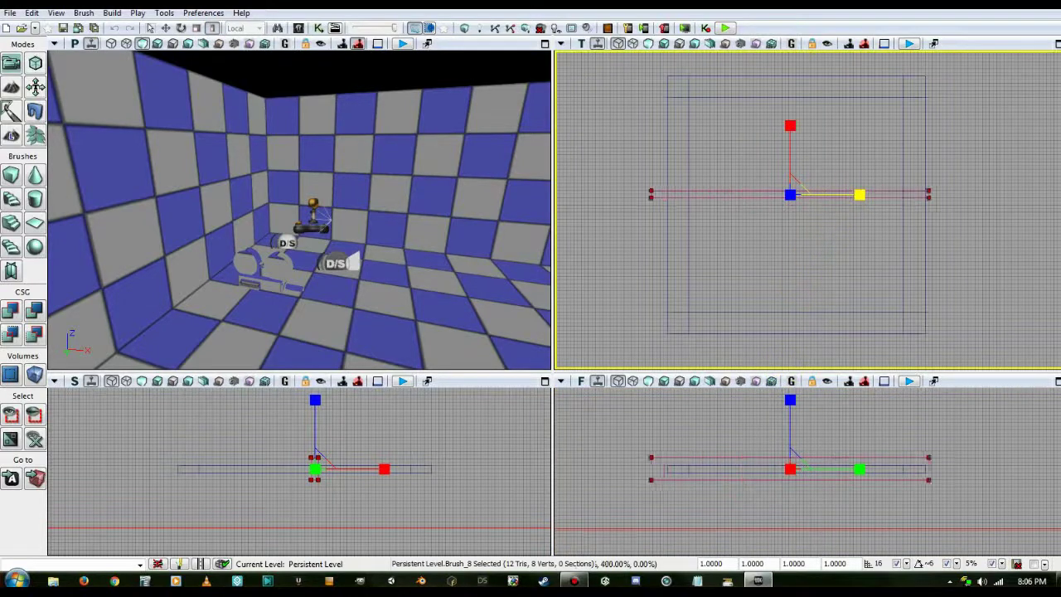
pyautogui.click(166, 28)
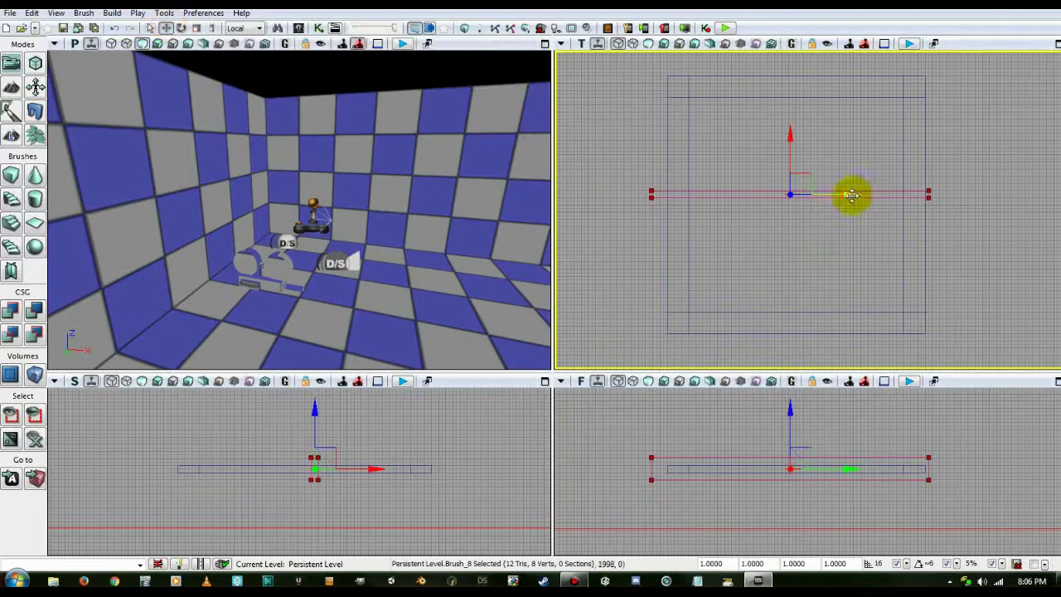
pyautogui.moveTo(843, 194)
pyautogui.mouseDown()
pyautogui.moveTo(869, 185)
pyautogui.moveTo(795, 179)
pyautogui.mouseUp()
# - Stretch the builder brush along X past both ends of the room and shift it along X so it encloses the whole room
pyautogui.click(212, 29)
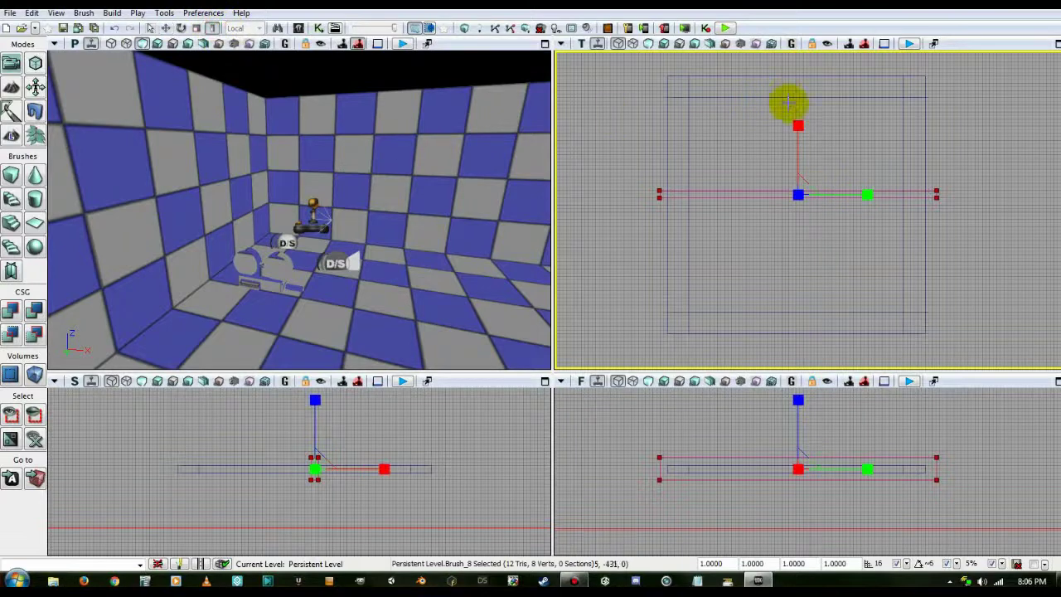
pyautogui.moveTo(798, 129); pyautogui.dragTo(798, 45)
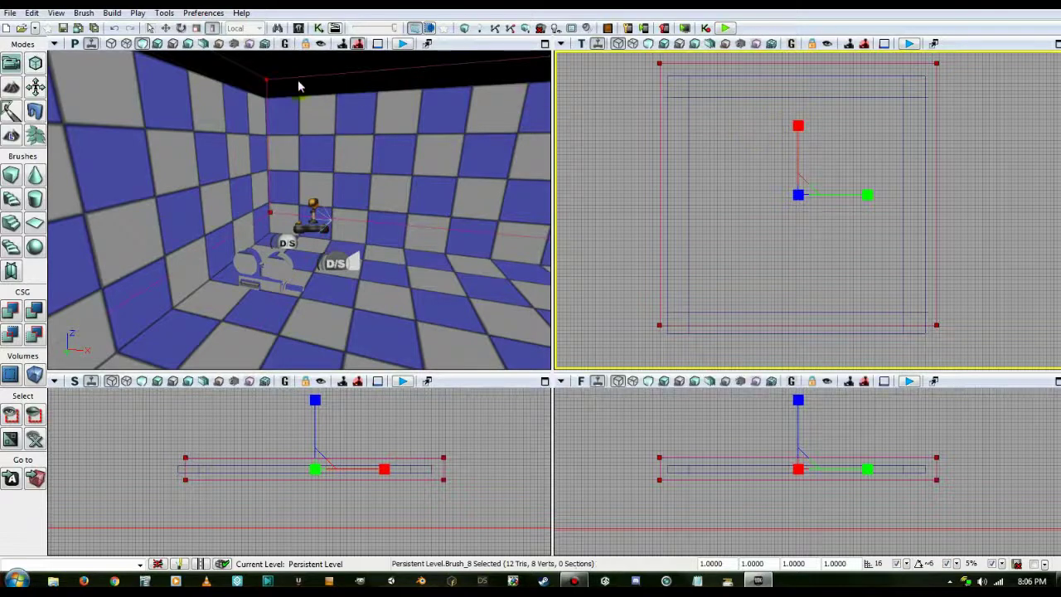
pyautogui.click(167, 29)
pyautogui.moveTo(799, 139); pyautogui.dragTo(799, 152)
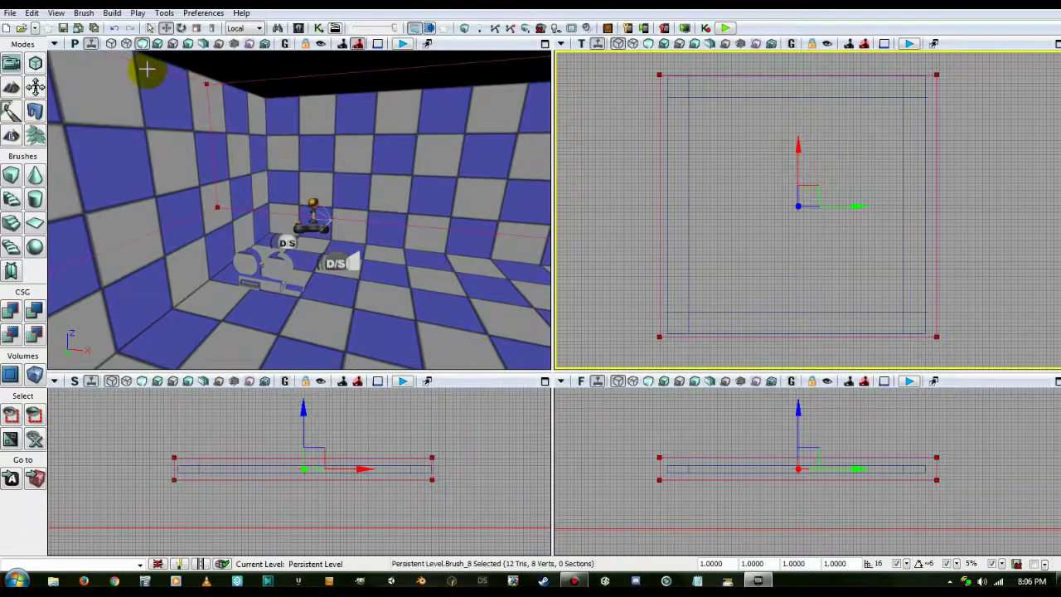
pyautogui.click(212, 28)
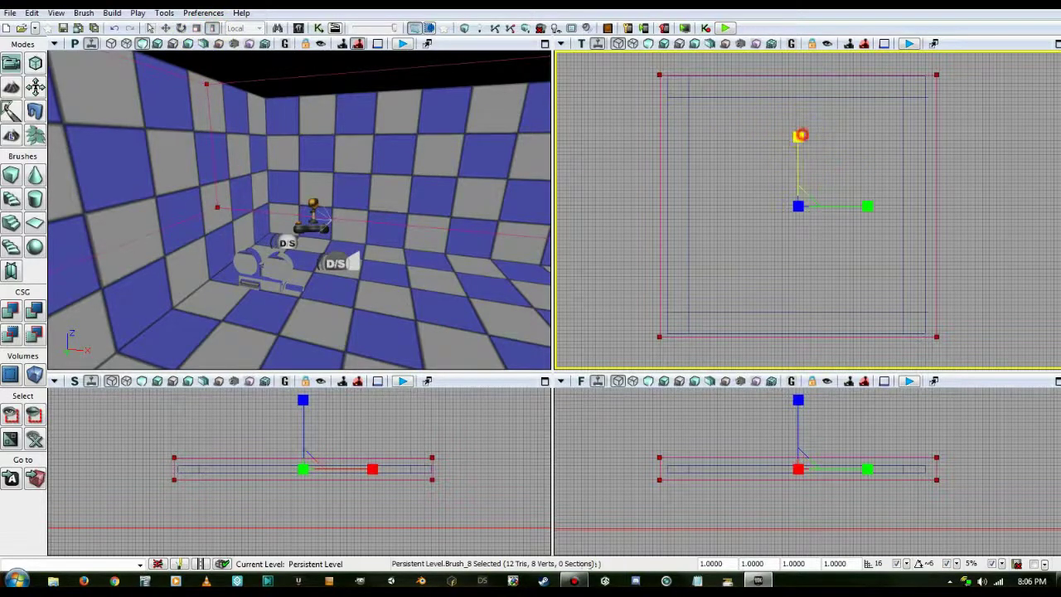
pyautogui.moveTo(800, 135); pyautogui.dragTo(801, 135)
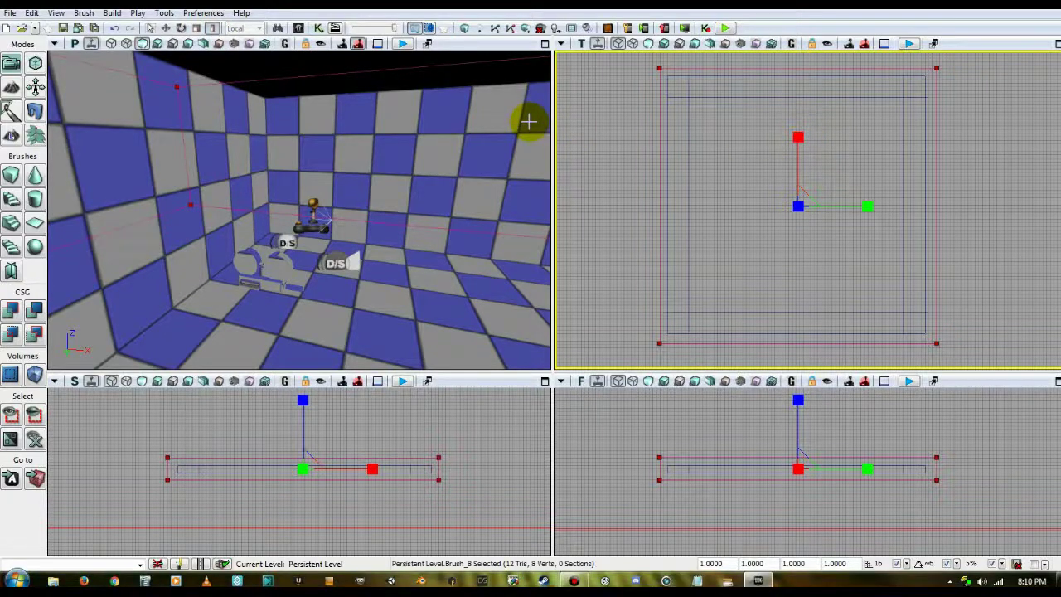
# - Add a LightmassImportanceVolume from the builder brush surrounding the room
pyautogui.click(36, 377)
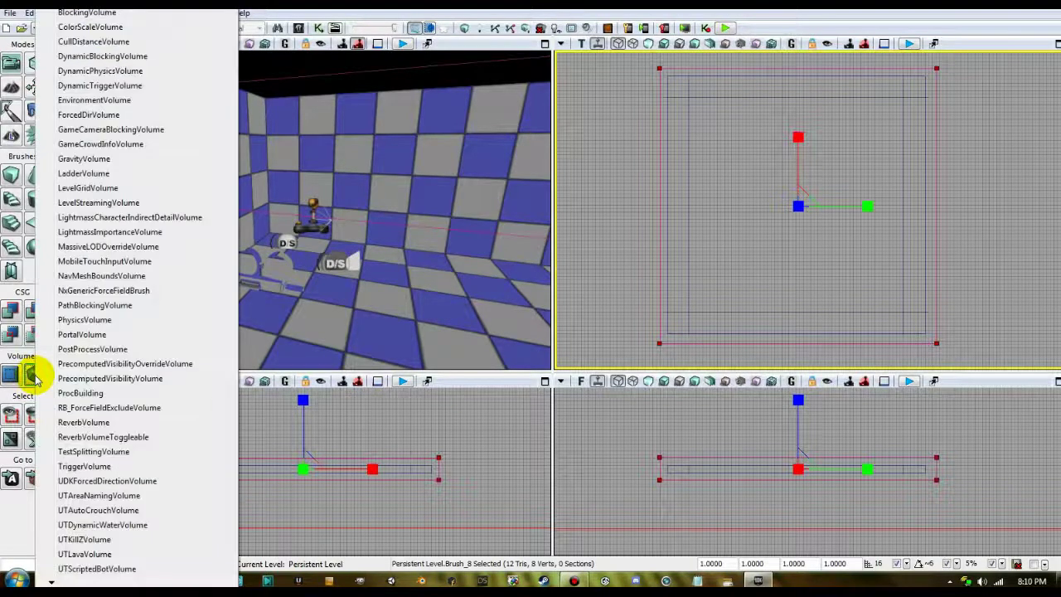
pyautogui.click(82, 234)
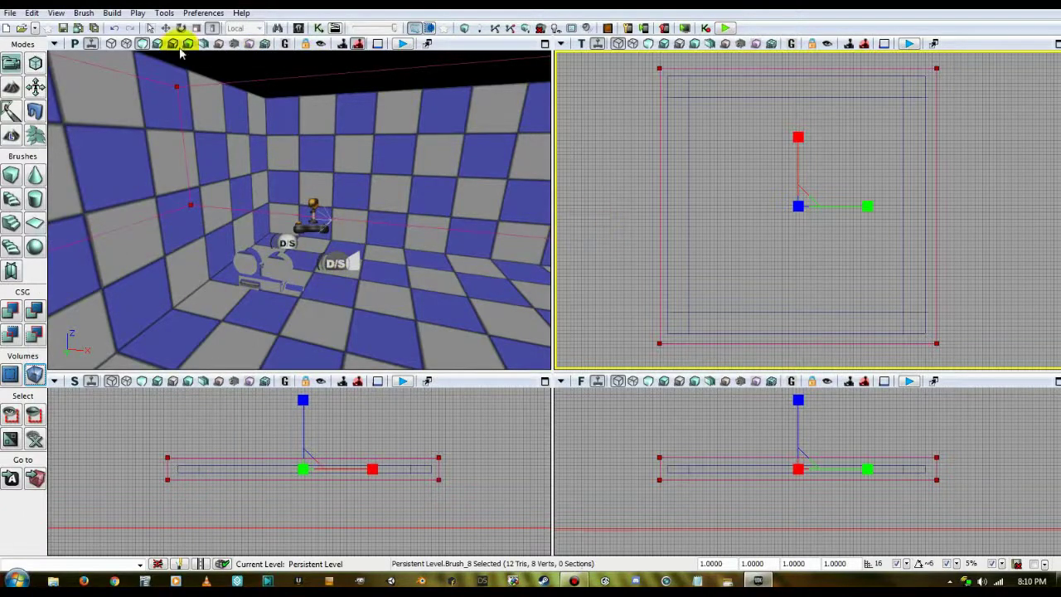
# - Rebuild the builder brush as a solid 256 x 256 x 256 cube and move it along X to just outside the room
pyautogui.click(166, 29)
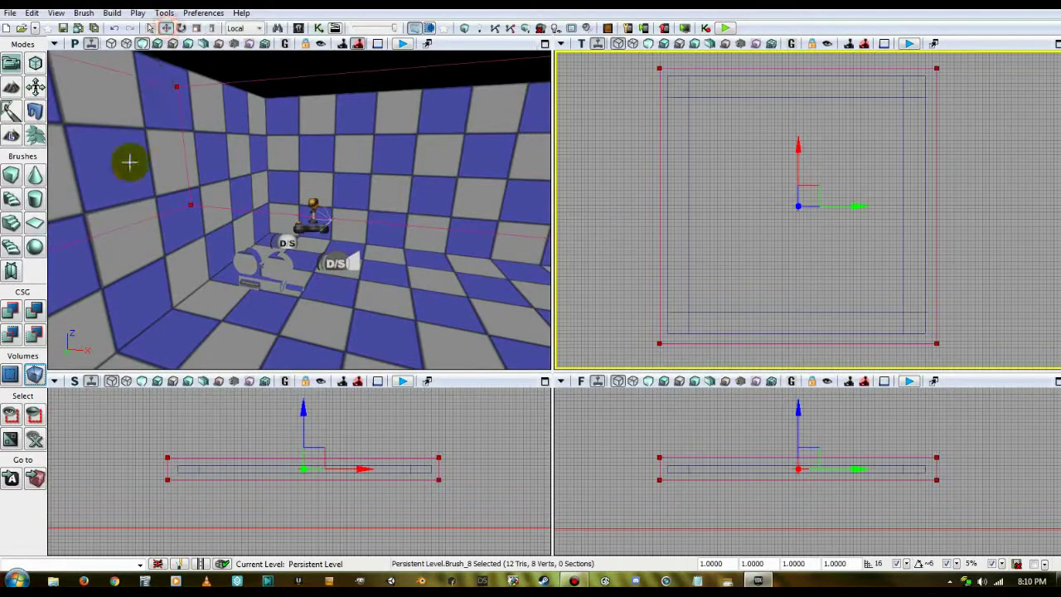
pyautogui.rightClick(12, 175)
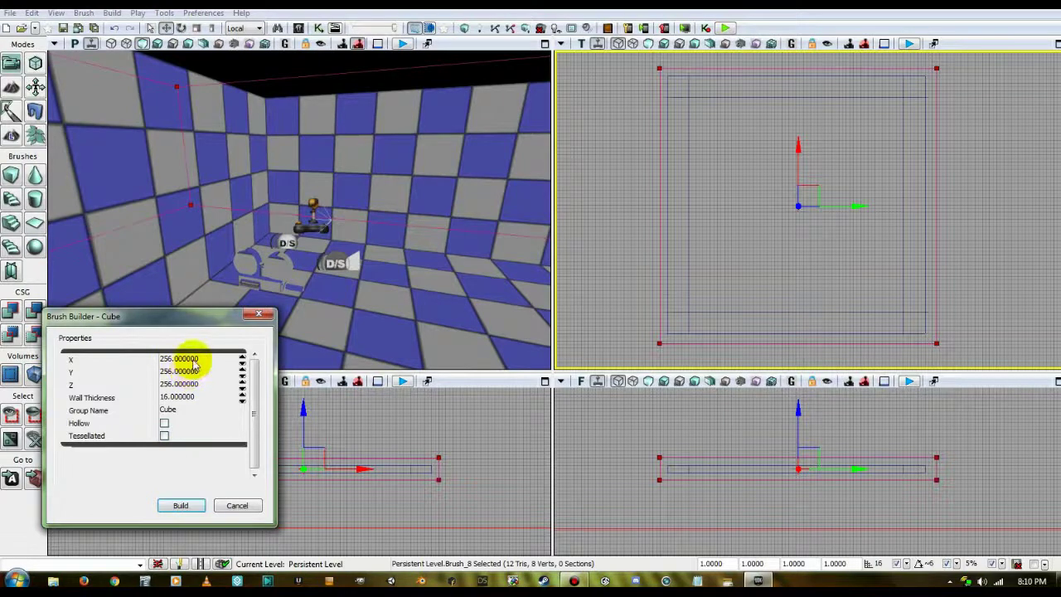
pyautogui.click(182, 507)
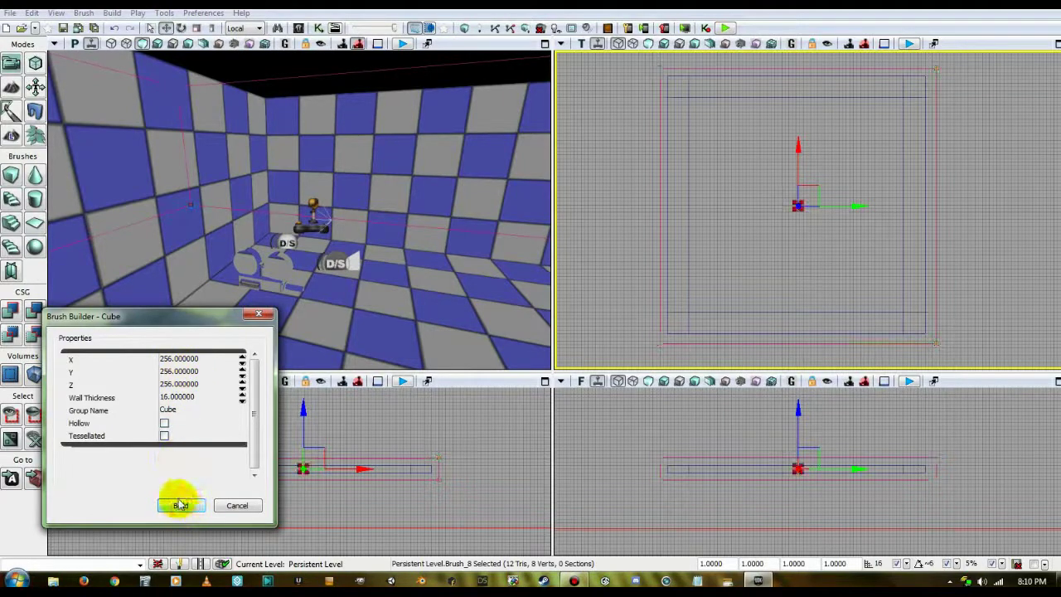
pyautogui.click(259, 314)
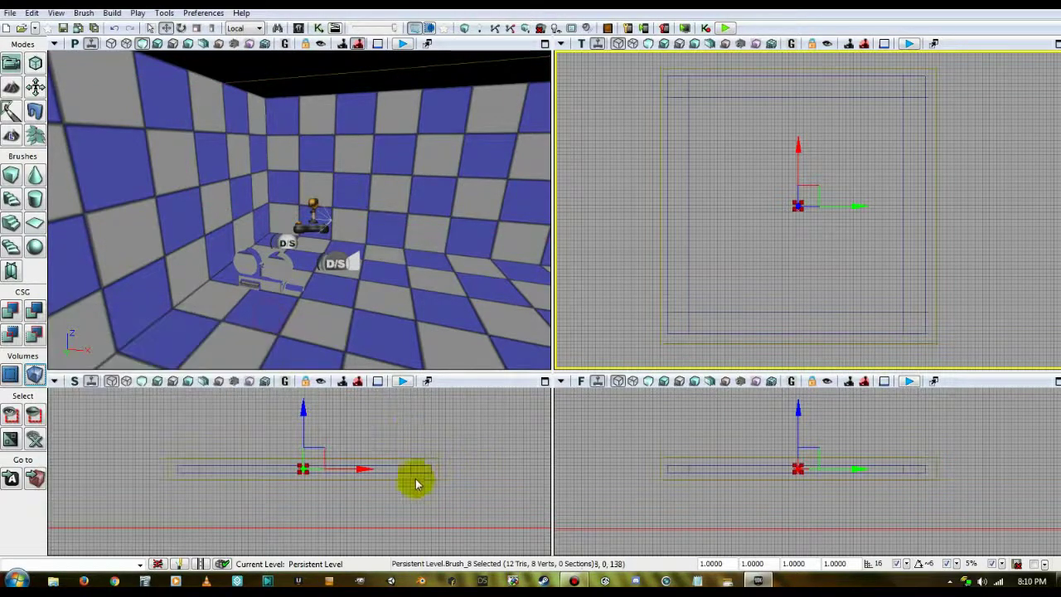
pyautogui.moveTo(362, 466); pyautogui.dragTo(207, 470)
pyautogui.click(247, 439)
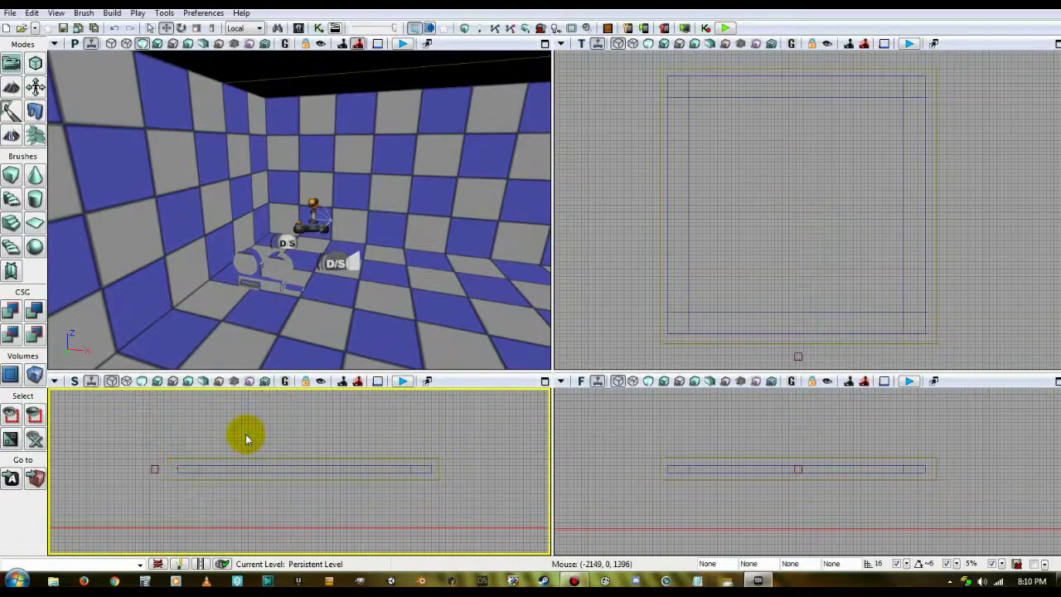
# - Build the level's lighting with Lightmass at Preview quality and close the Swarm Agent and Map Check windows
pyautogui.click(480, 31)
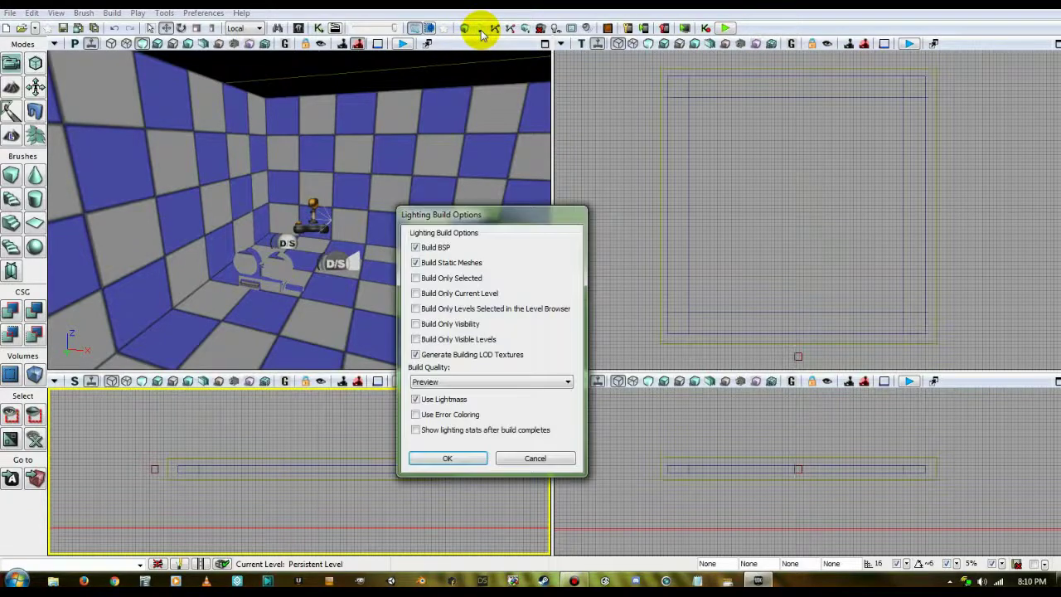
pyautogui.click(447, 458)
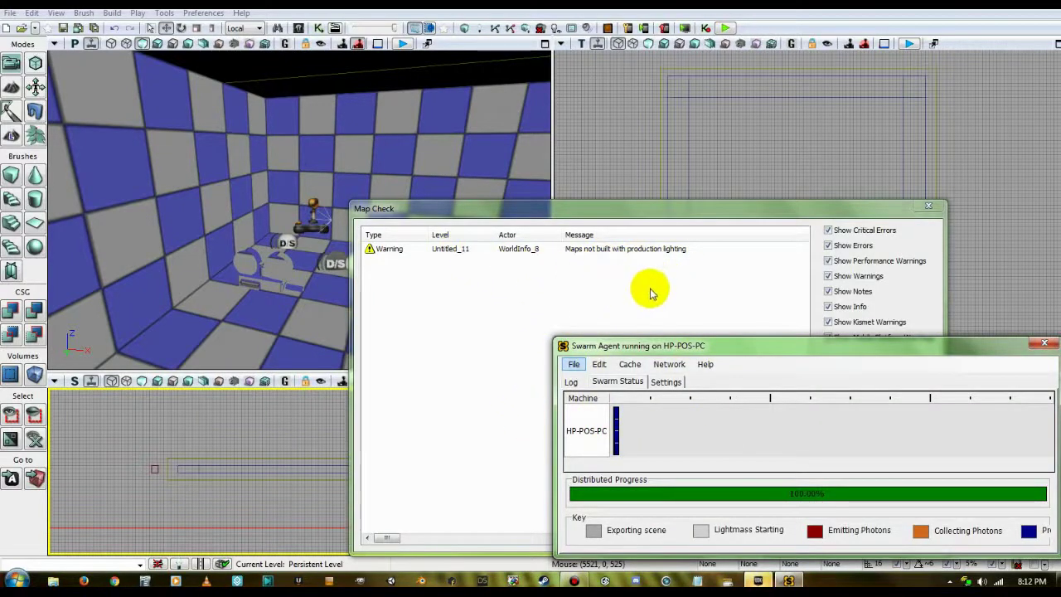
pyautogui.click(1044, 342)
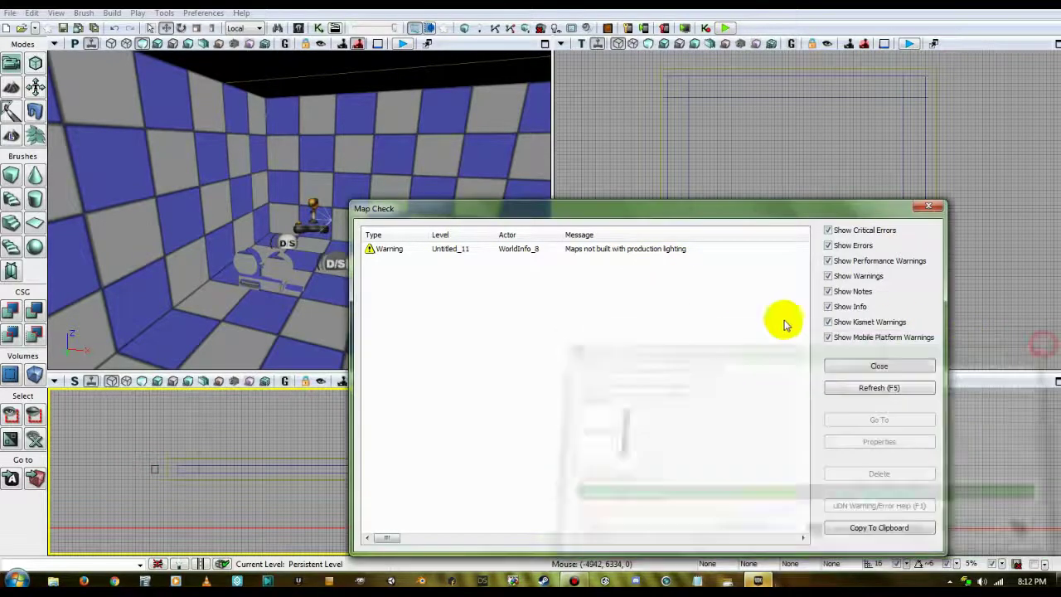
pyautogui.click(927, 208)
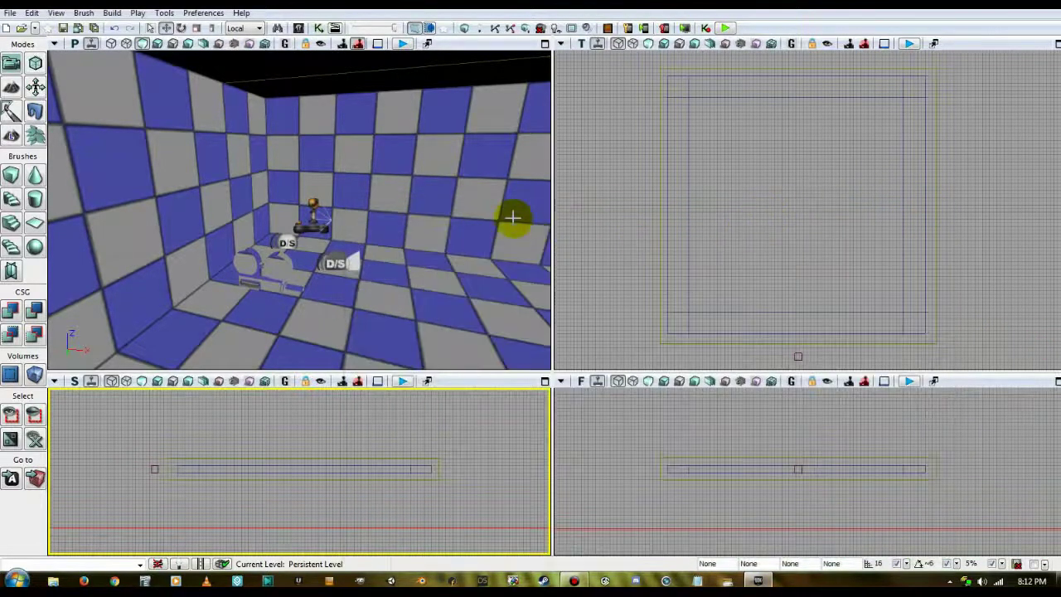
# - Play-test the level in the editor preview, toggling the player's spotlight, and exit back to the editor
pyautogui.click(729, 29)
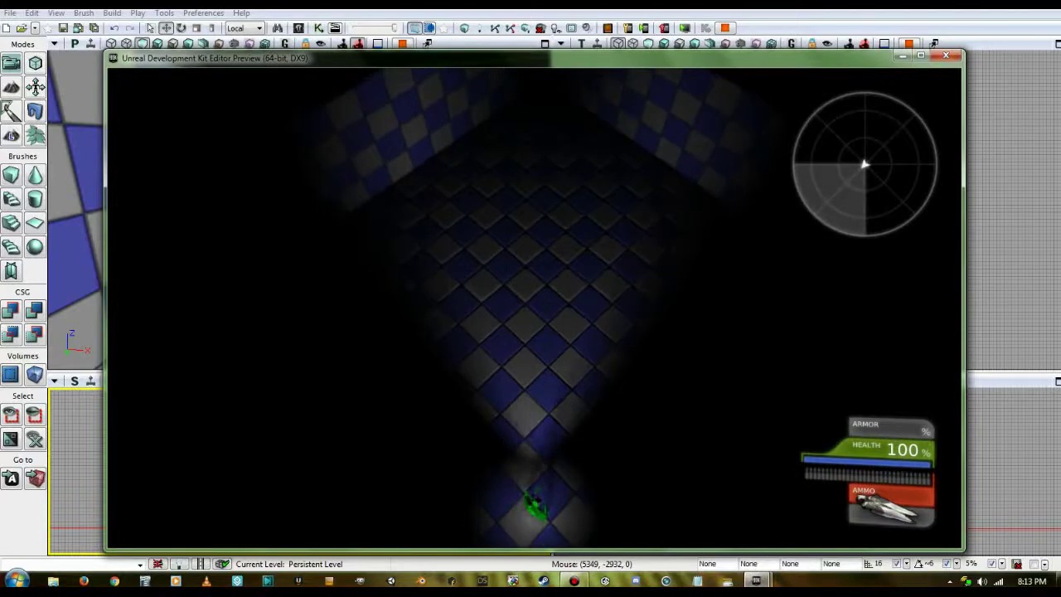
pyautogui.press('f')
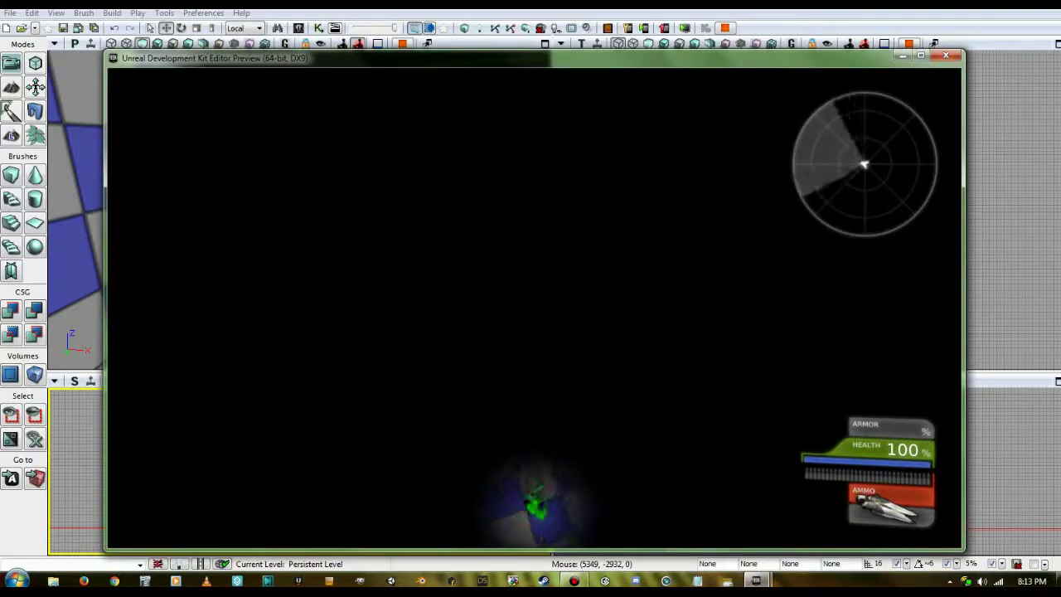
pyautogui.press('f')
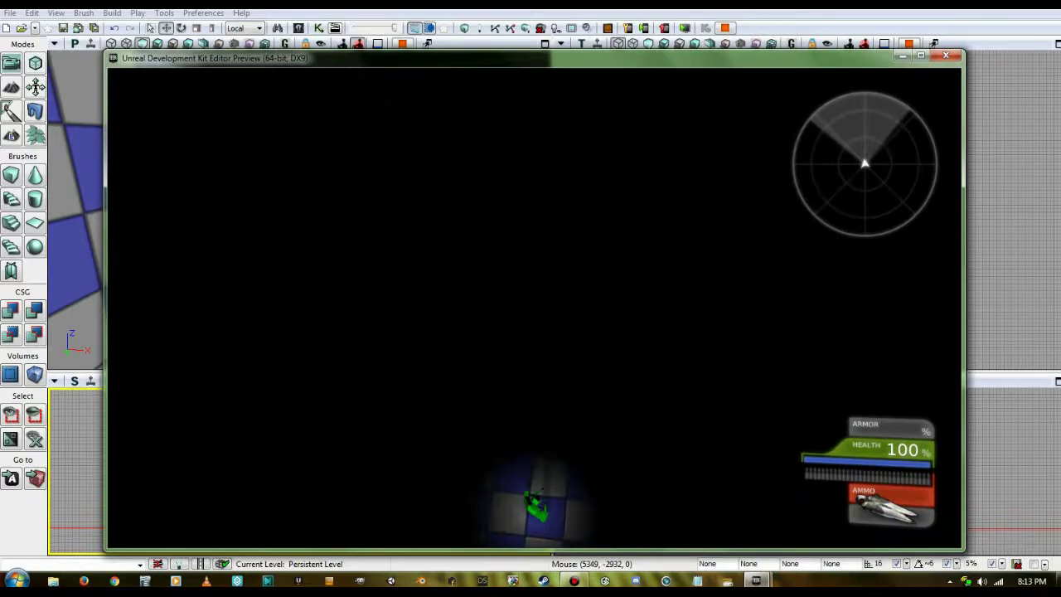
pyautogui.press('Escape')
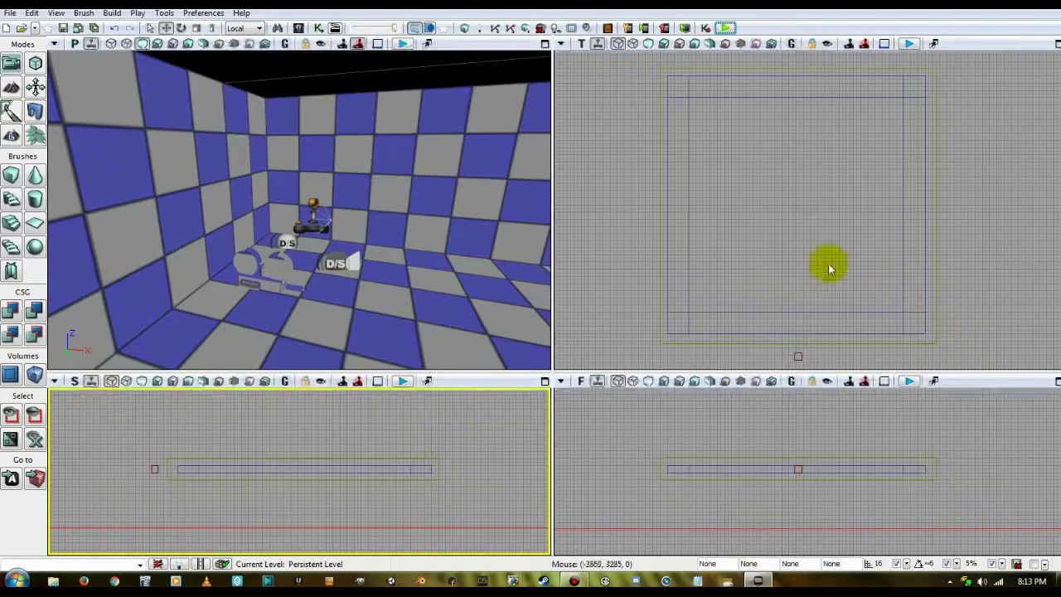
pyautogui.click(617, 273)
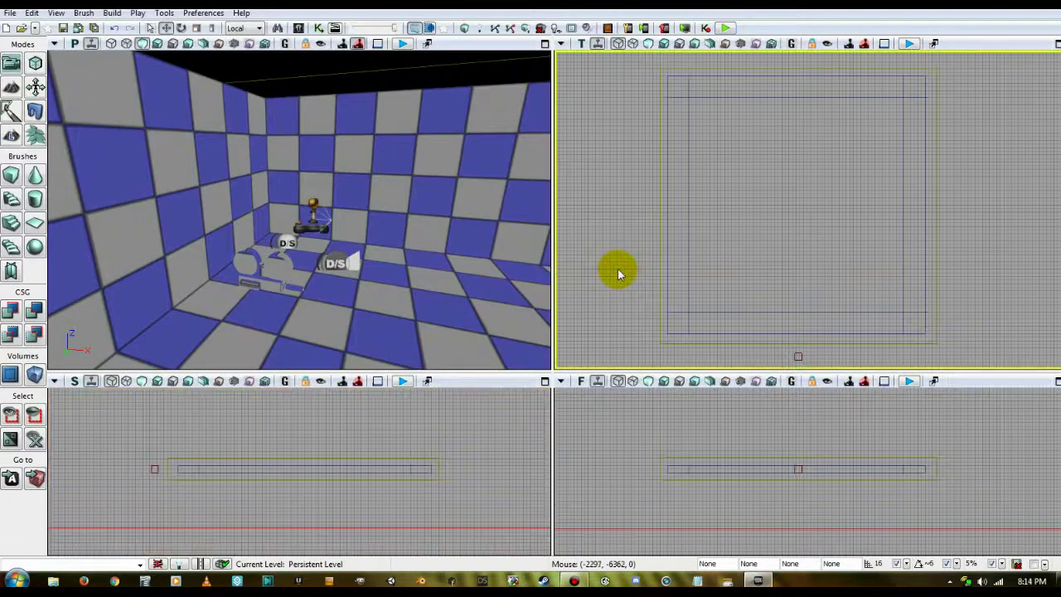